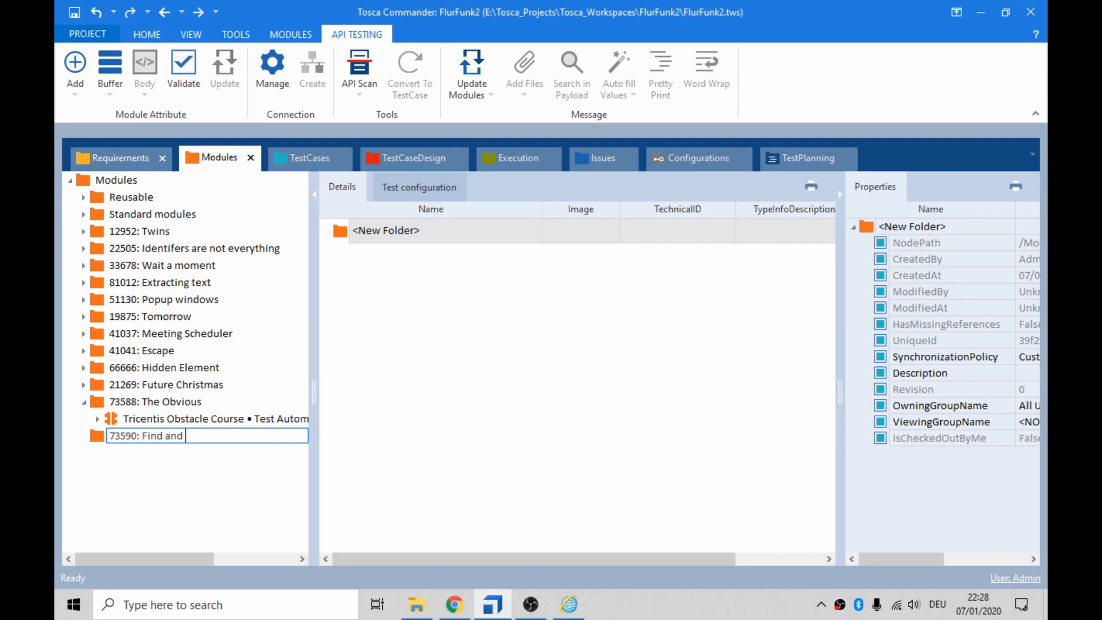
Step: Finish naming the new module folder "73590: Find and Fill" and copy its name
key(Return)
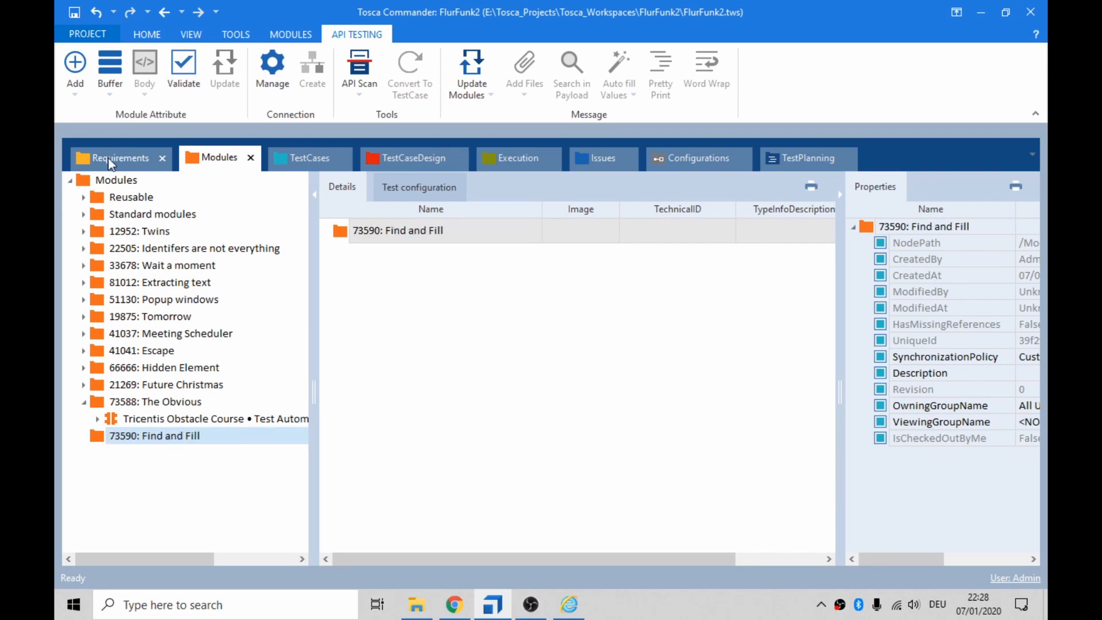
click(154, 439)
key(F2)
key(ctrl+c)
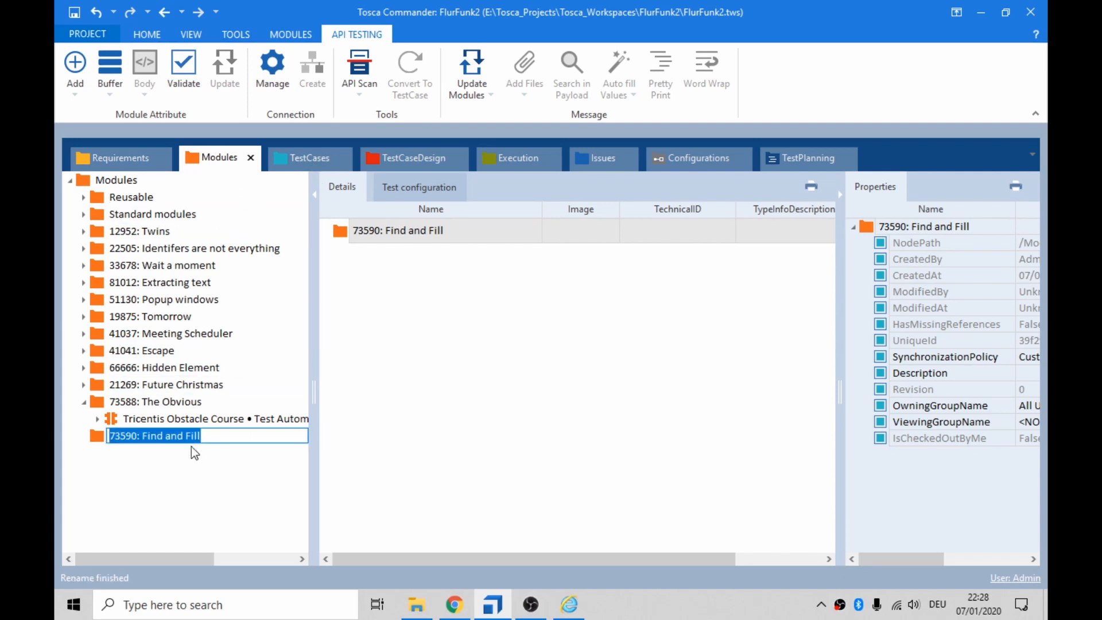
Step: Create a test case named "73590: Find and Fill" in the Obstacles folder of the test cases
click(304, 158)
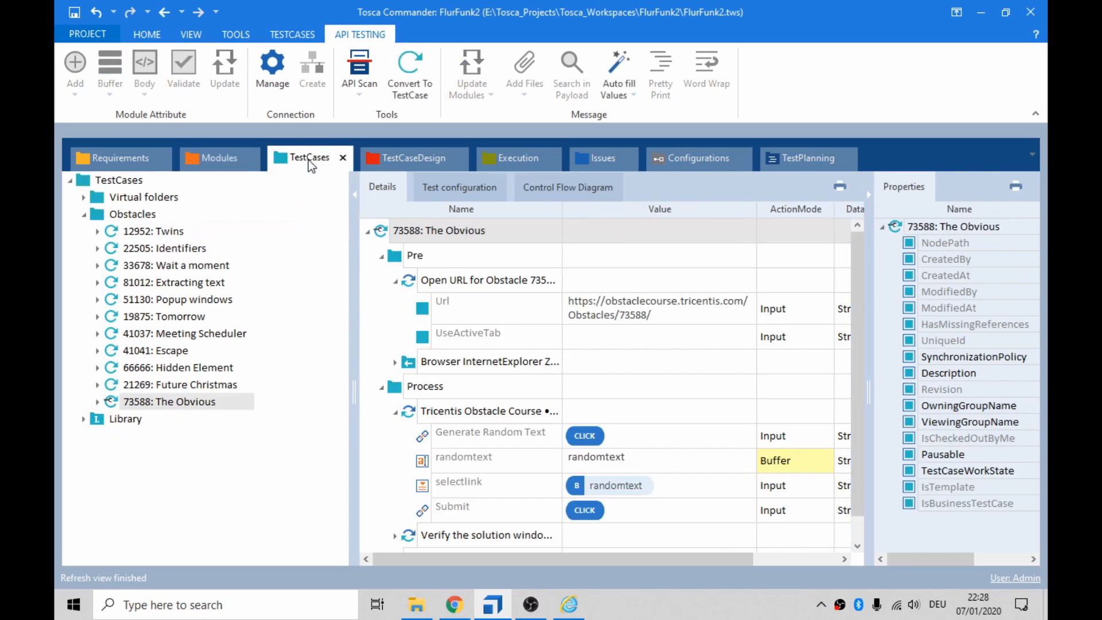
right_click(99, 214)
click(185, 197)
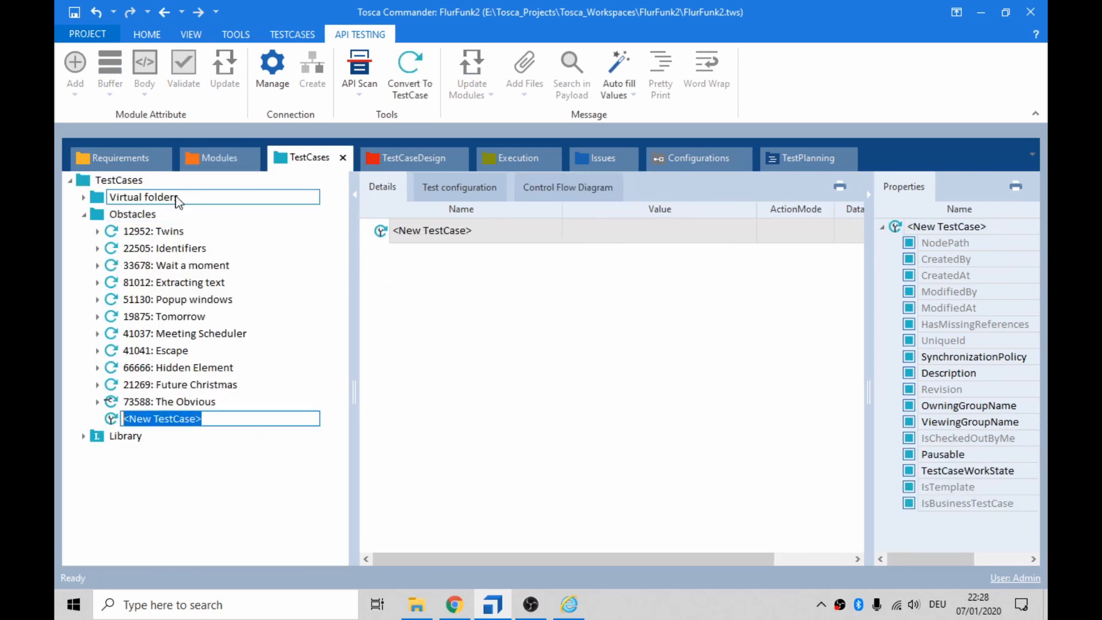
key(ctrl+v)
key(Return)
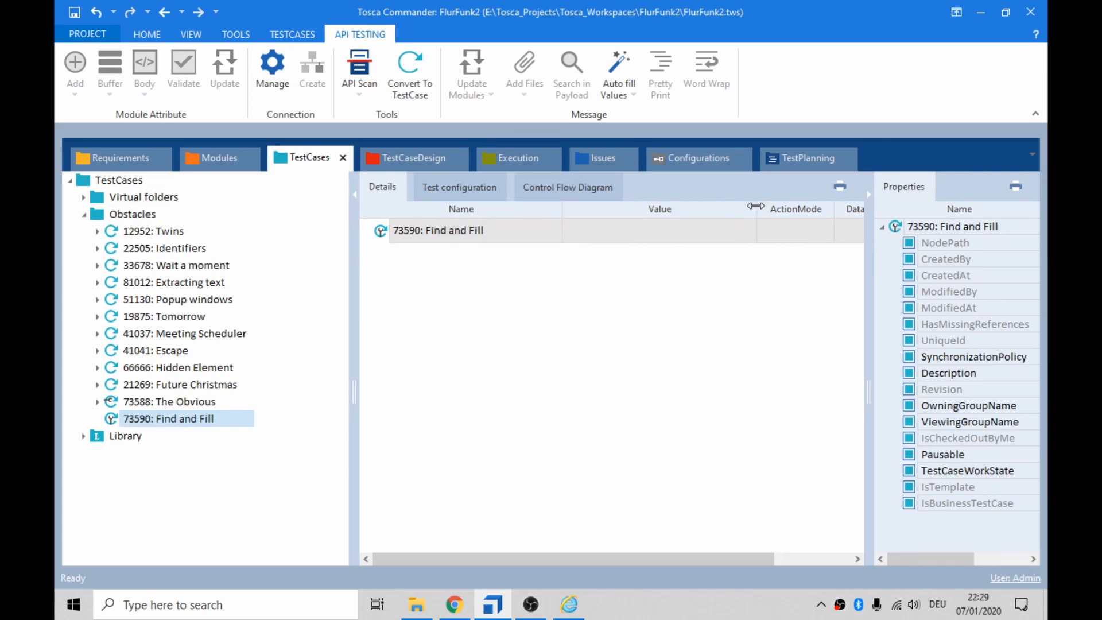
Step: Narrow the Value column and set the Find and Fill test case's work state to IN_WORK
drag(758, 208, 665, 208)
click(826, 232)
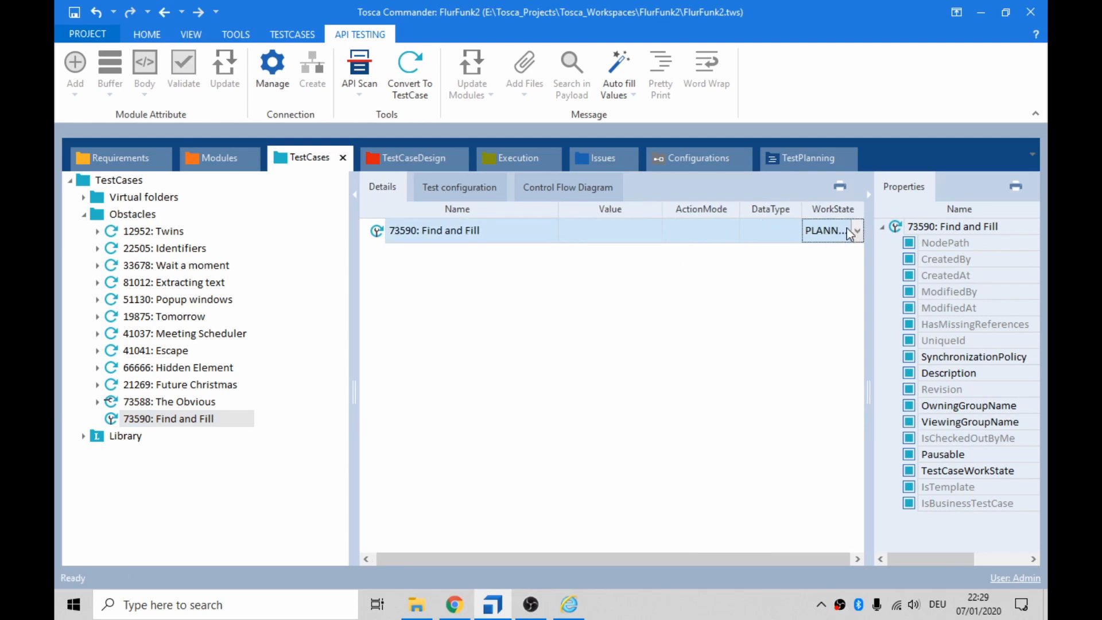
click(846, 228)
click(845, 264)
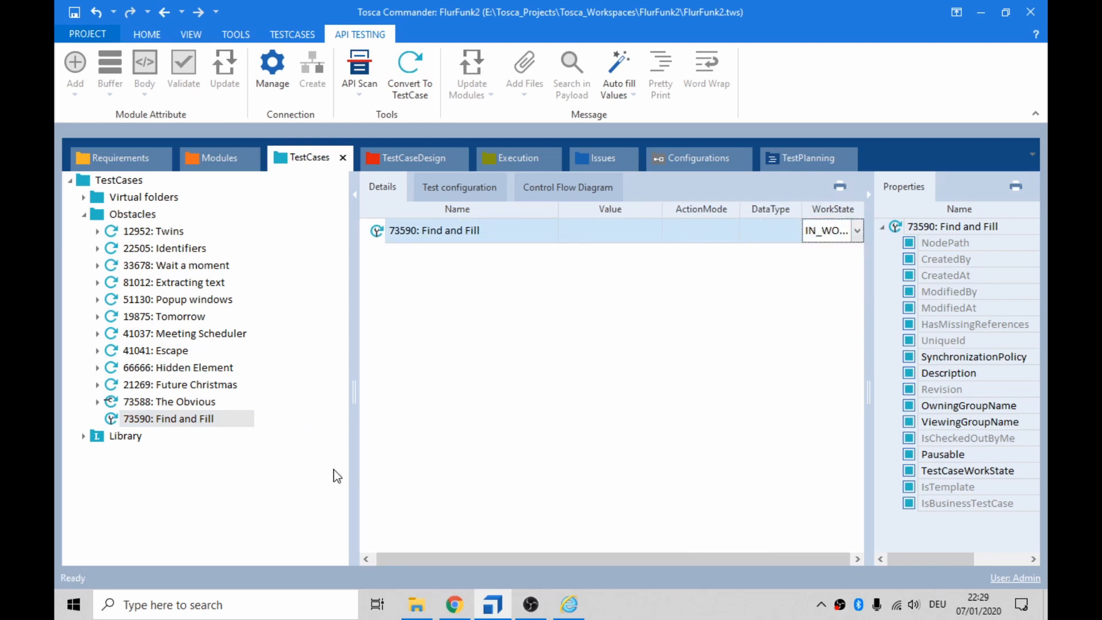
Step: Check the Find and Fill obstacle page in Internet Explorer, and collapse the whole structure of test case "73588: The Obvious" in Tosca Commander
click(568, 609)
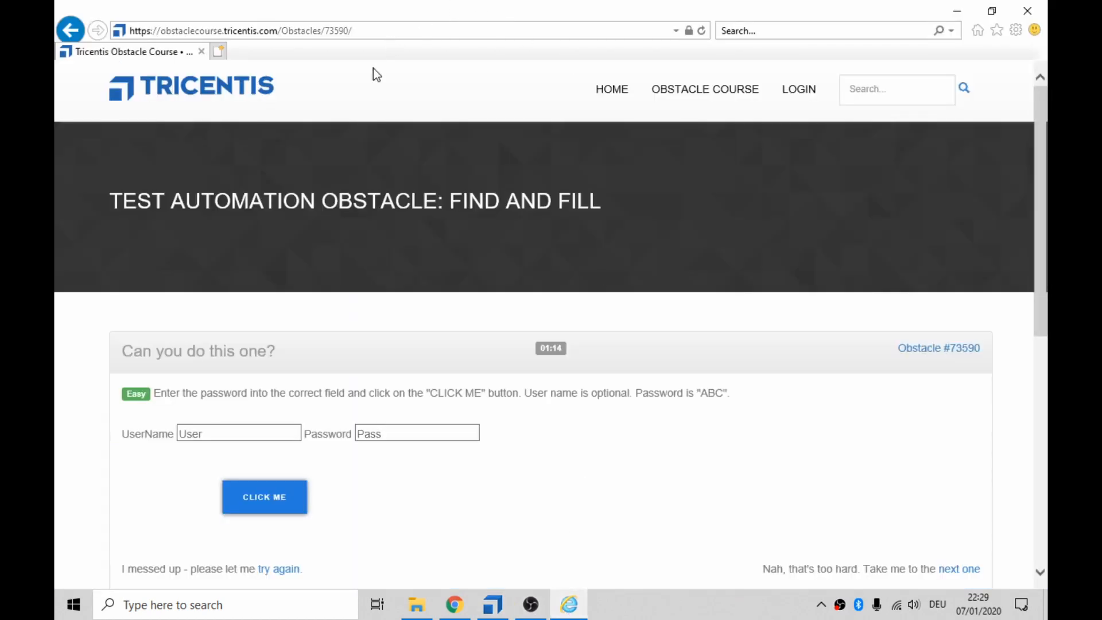
key(alt+Tab)
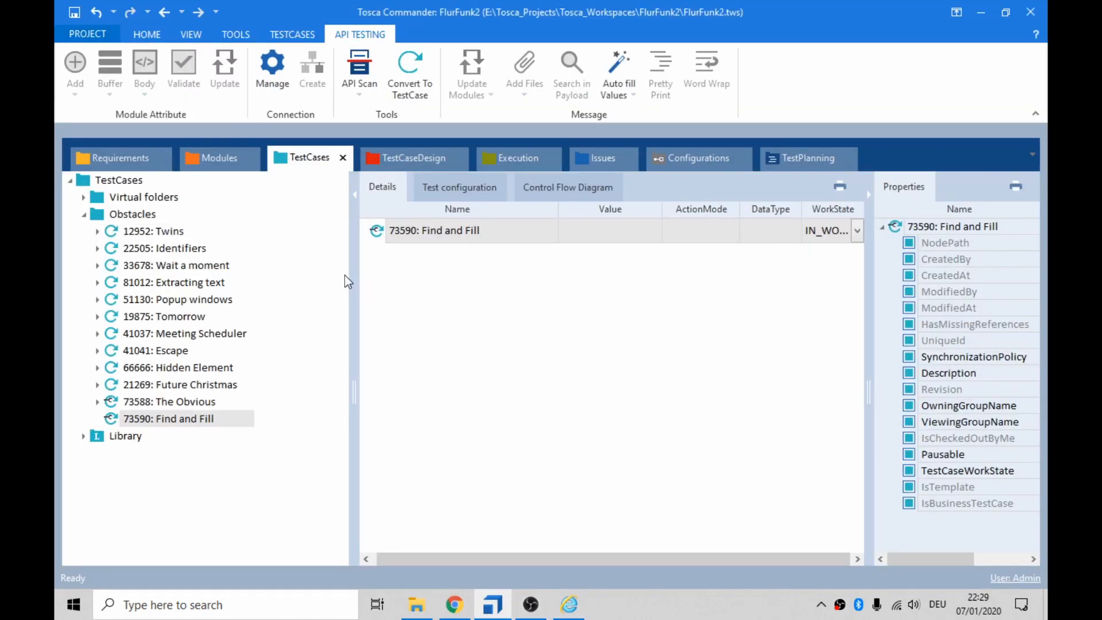
click(110, 401)
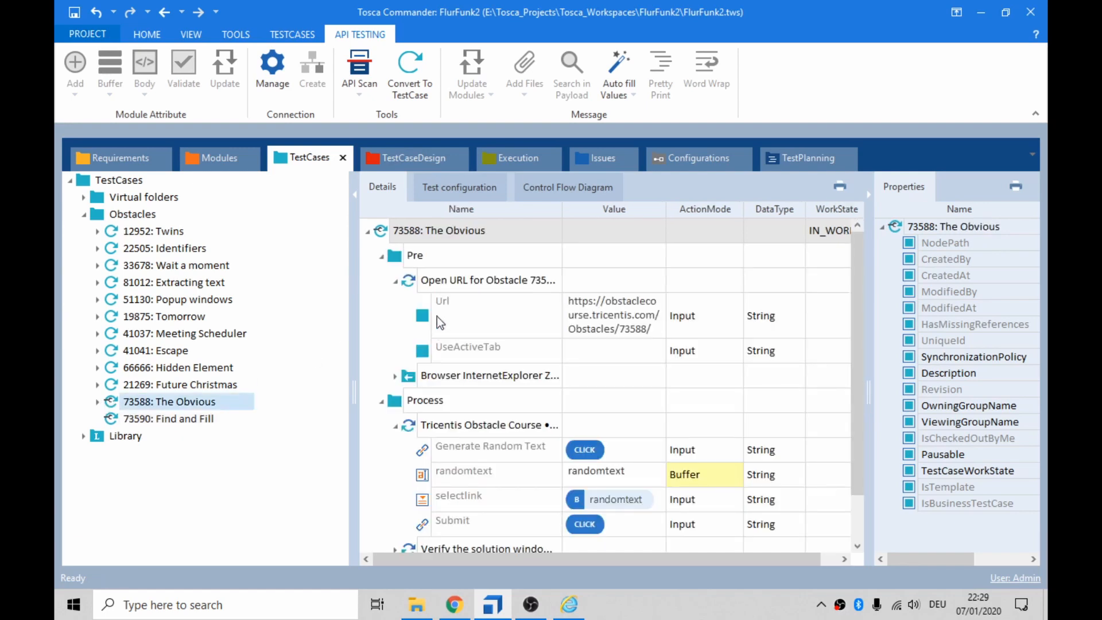
right_click(404, 232)
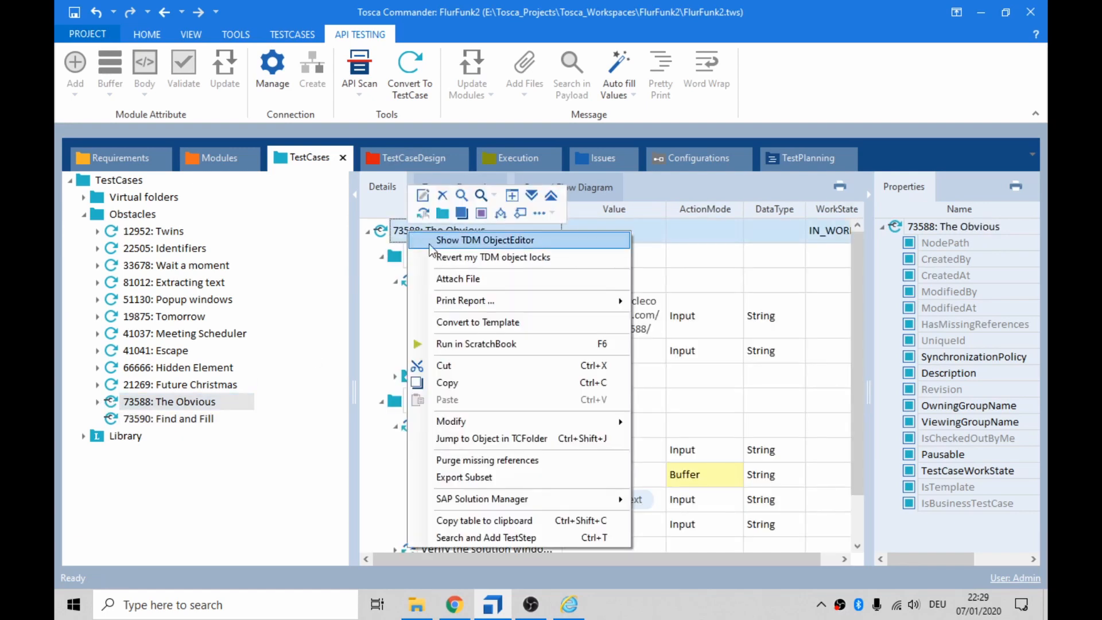
click(550, 198)
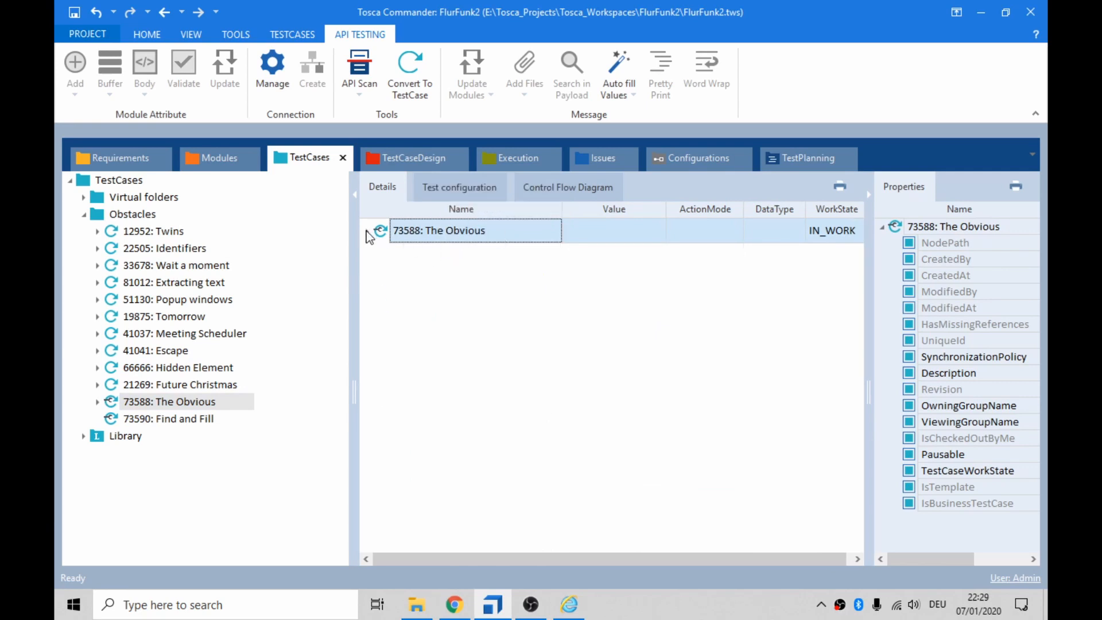
Step: Copy the Pre, Process and Post folders from test case "73588: The Obvious" into "73590: Find and Fill" and expand it
double_click(384, 233)
click(402, 254)
click(400, 304)
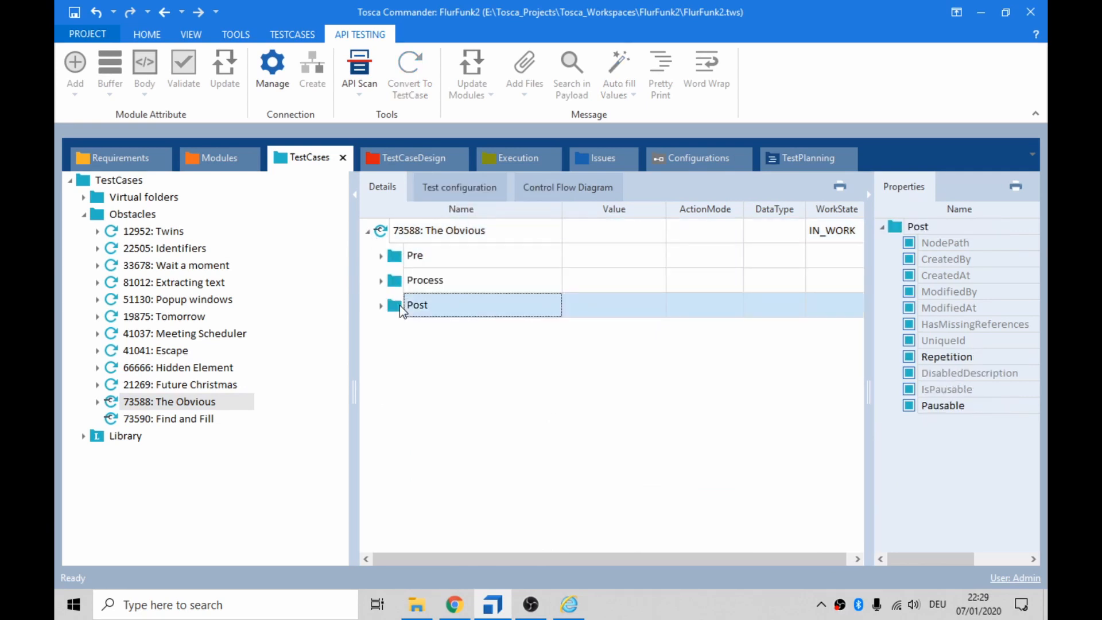
shift+click(401, 260)
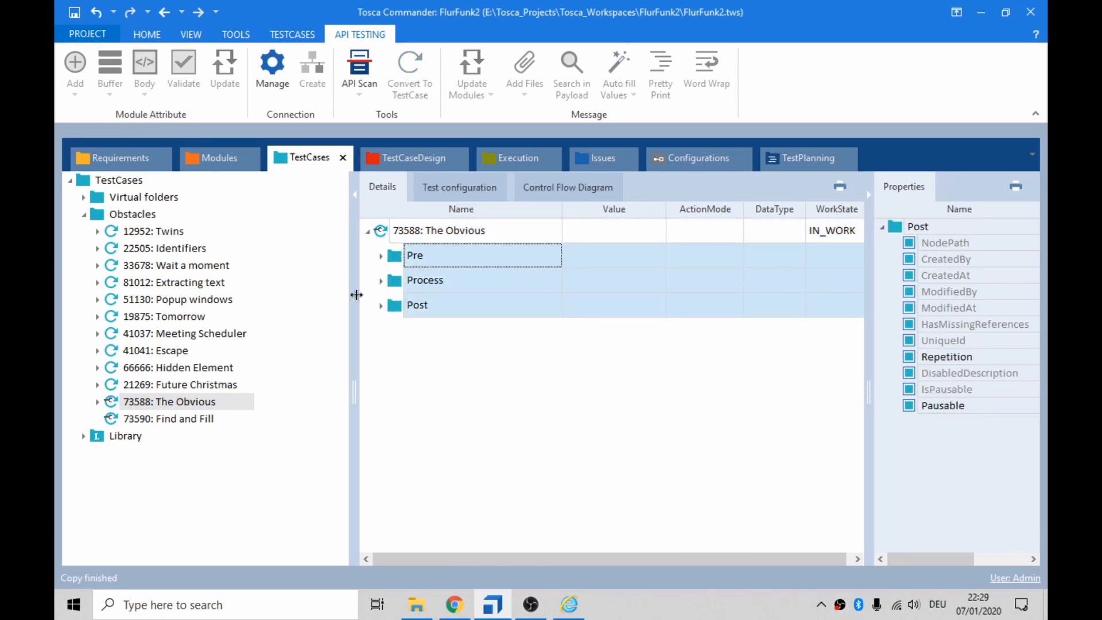
click(216, 419)
right_click(404, 231)
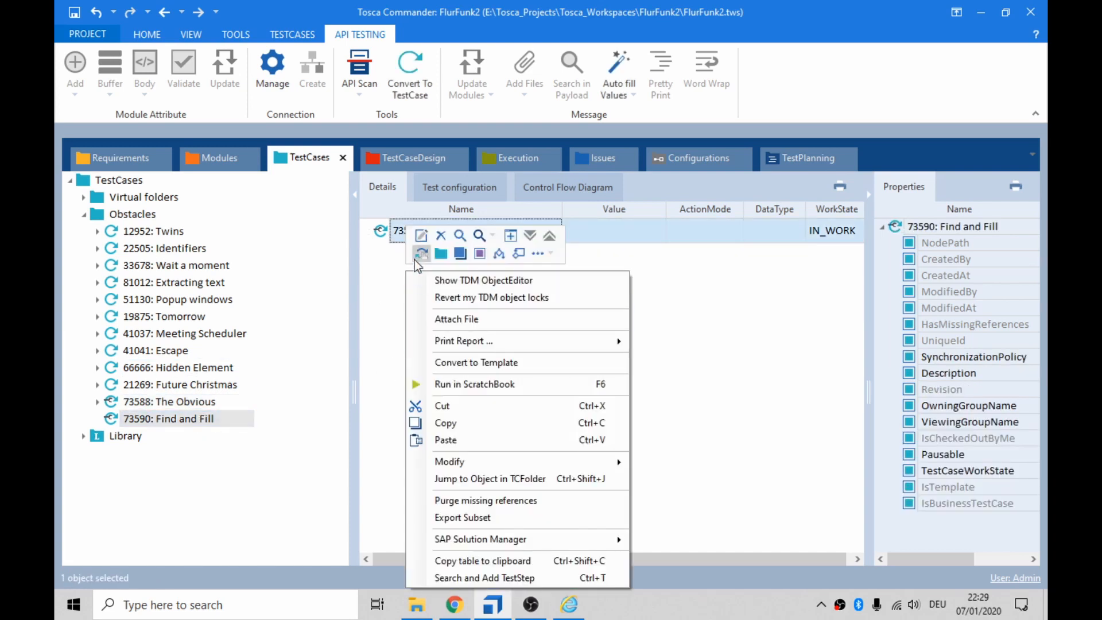
click(466, 443)
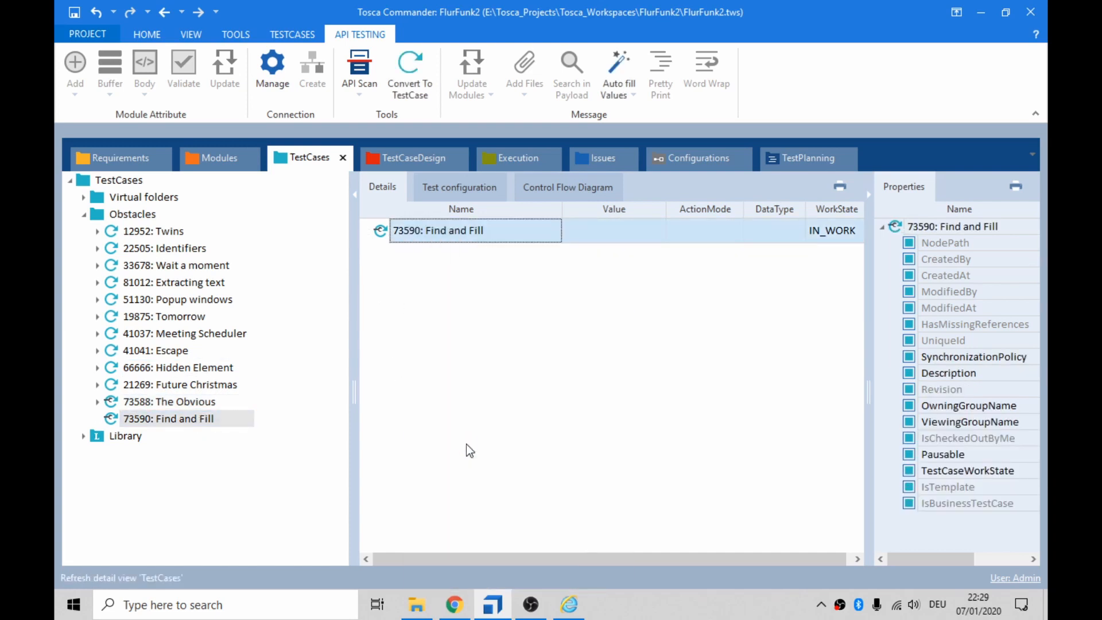
click(368, 231)
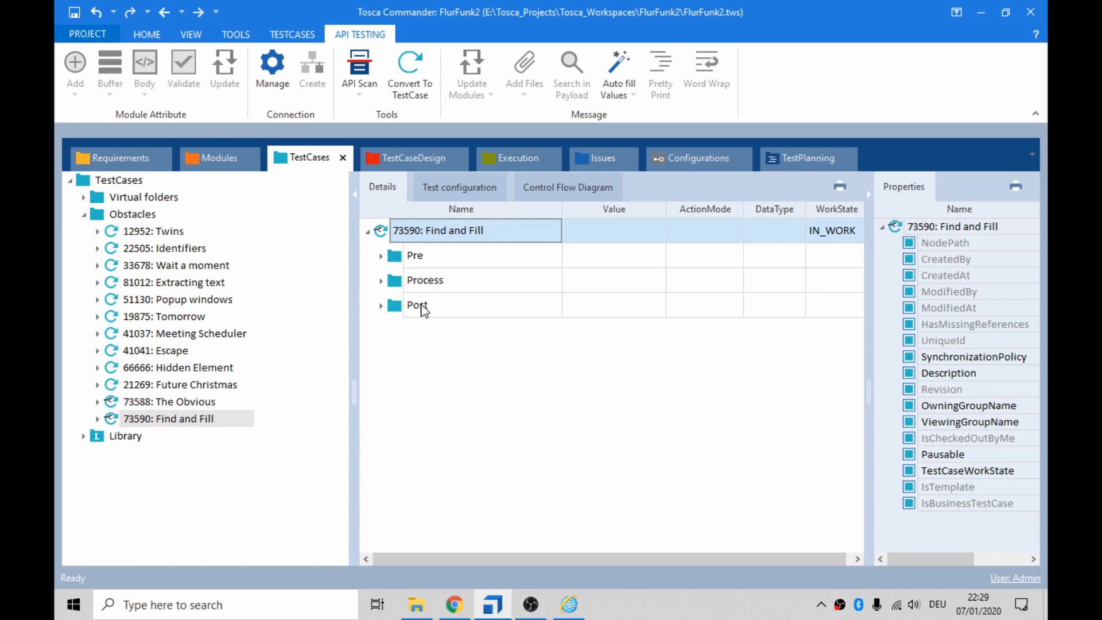
Step: Expand the Open URL step in the Pre folder and select the obstacle number in the page's address in Internet Explorer
click(382, 257)
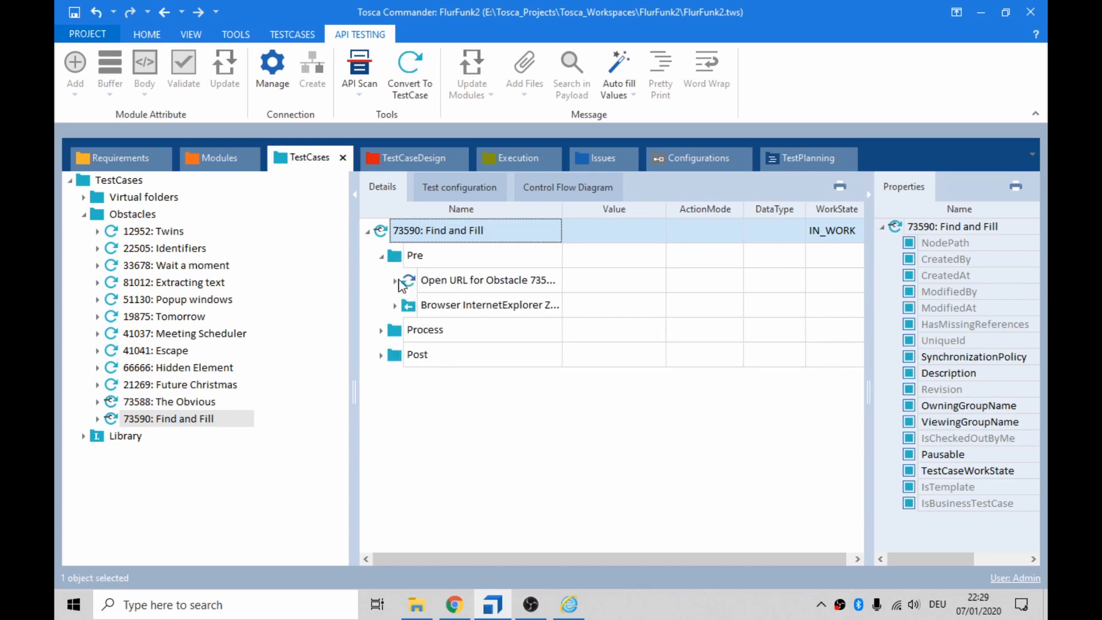
click(395, 281)
click(587, 319)
key(alt+Tab)
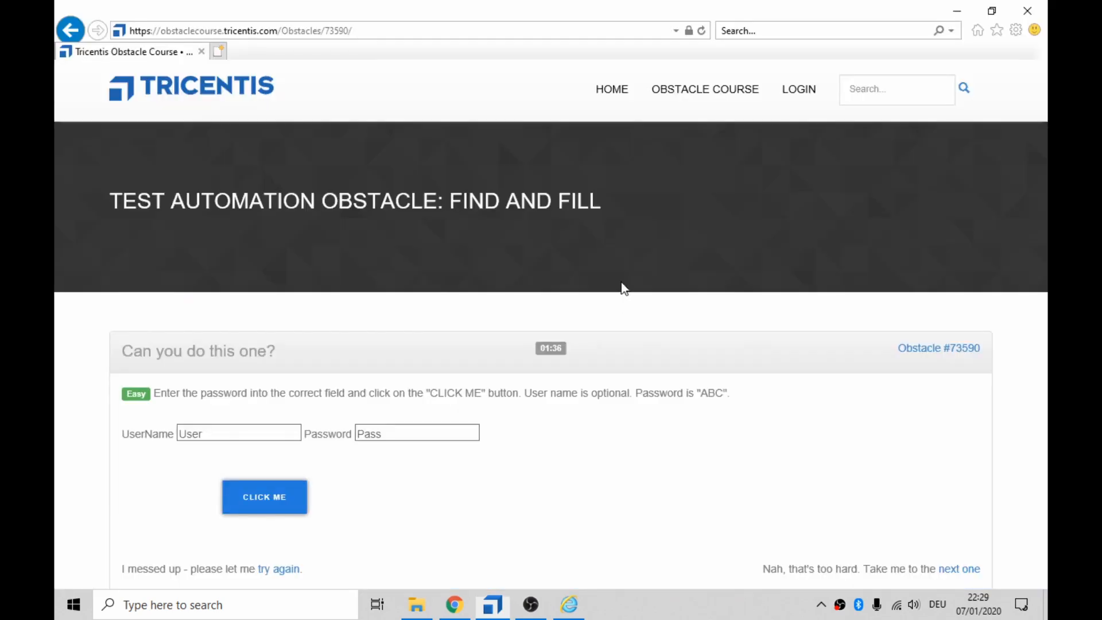
click(338, 31)
double_click(338, 31)
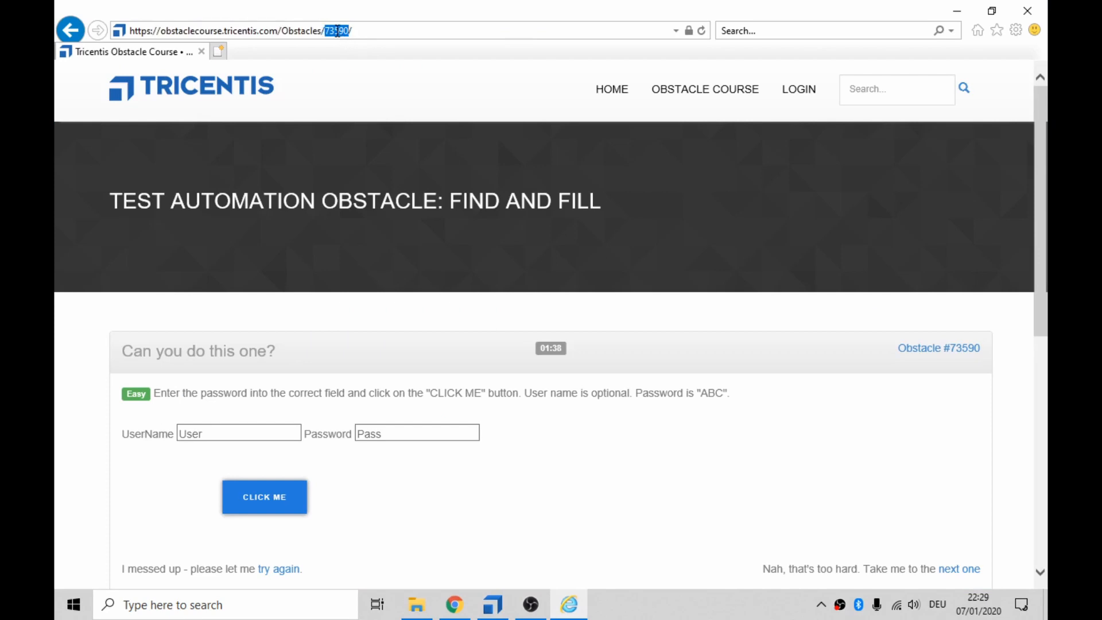
key(alt+Tab)
click(633, 328)
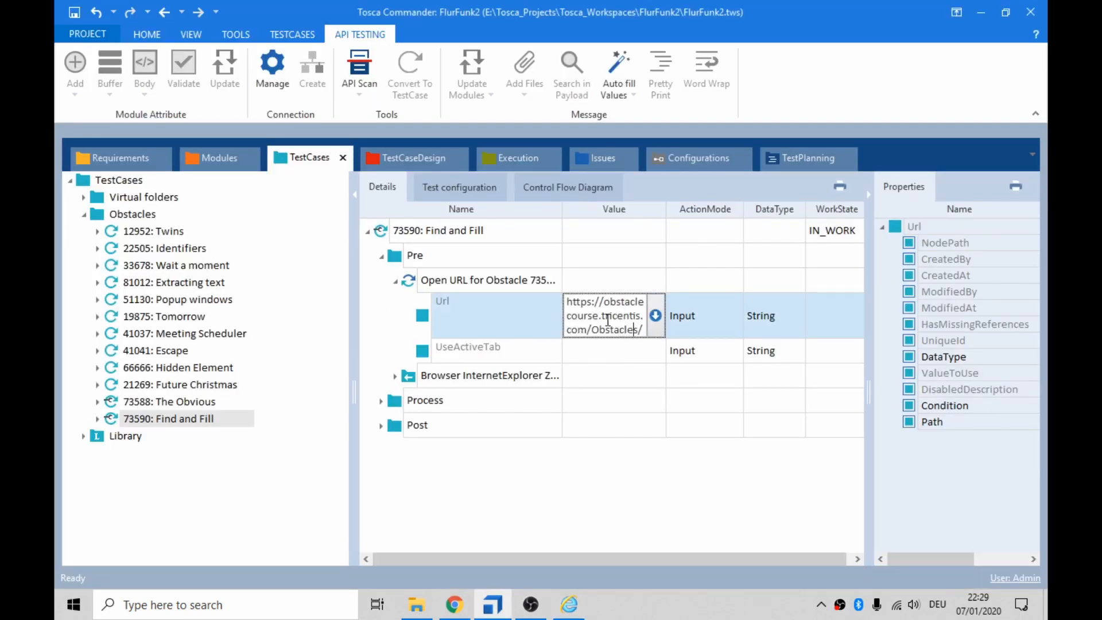
text(73588/)
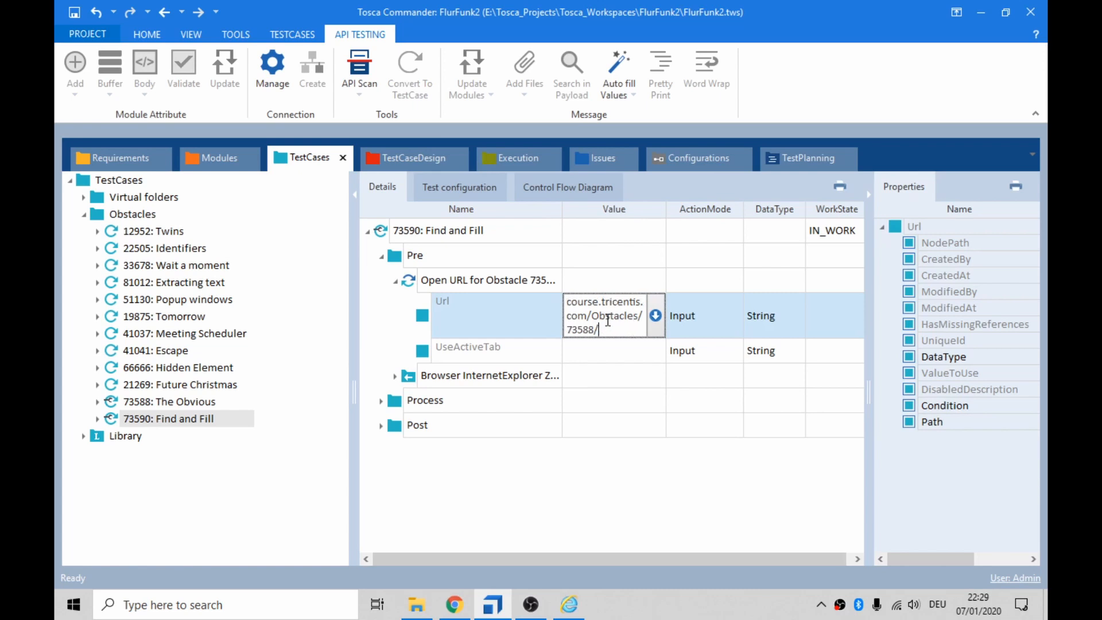
key(shift+Left)
key(shift+Left)
key(shift+Left)
key(shift+Left)
key(shift+Left)
key(shift+Left)
text(73590/)
key(Return)
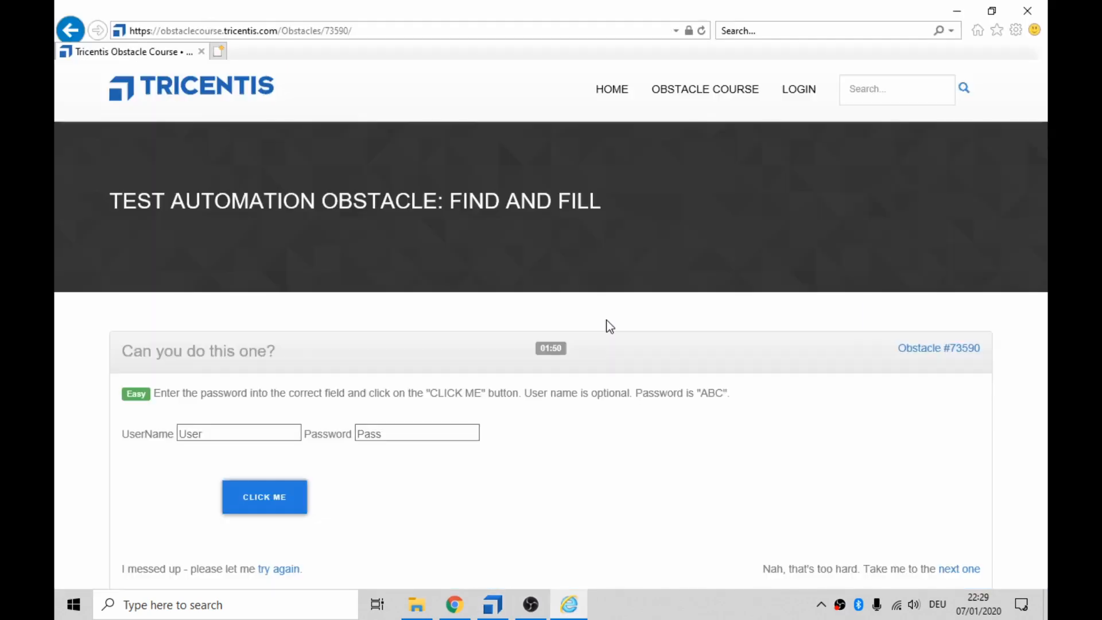
key(alt+Tab)
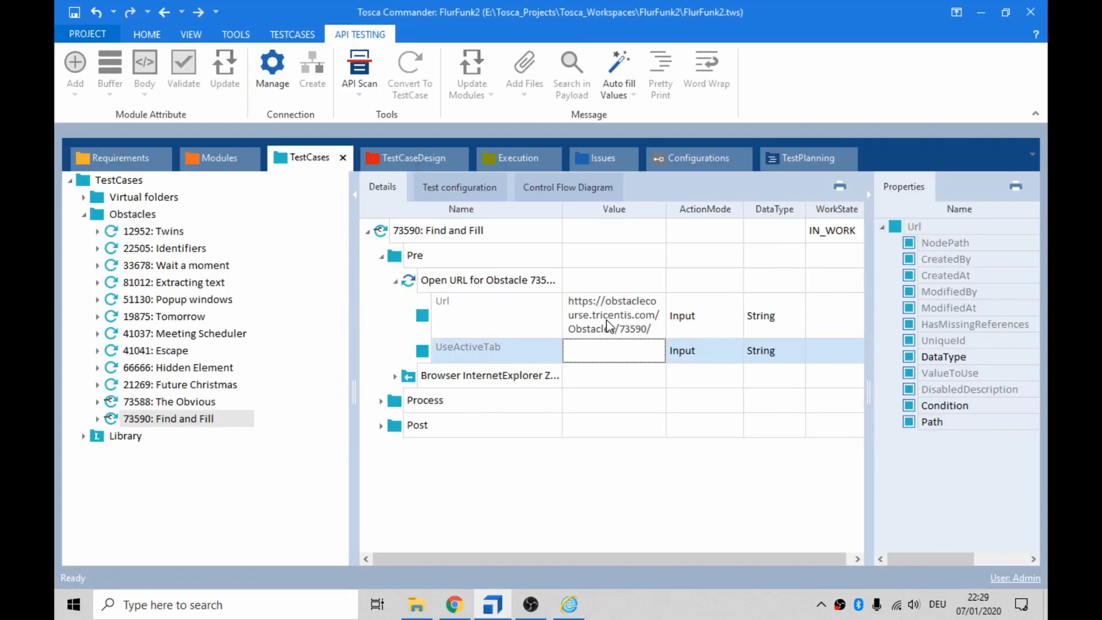
Step: Delete the copied "Tricentis Obstacle Course" test step for The Obvious from the Find and Fill test case's Process folder
click(97, 418)
click(153, 453)
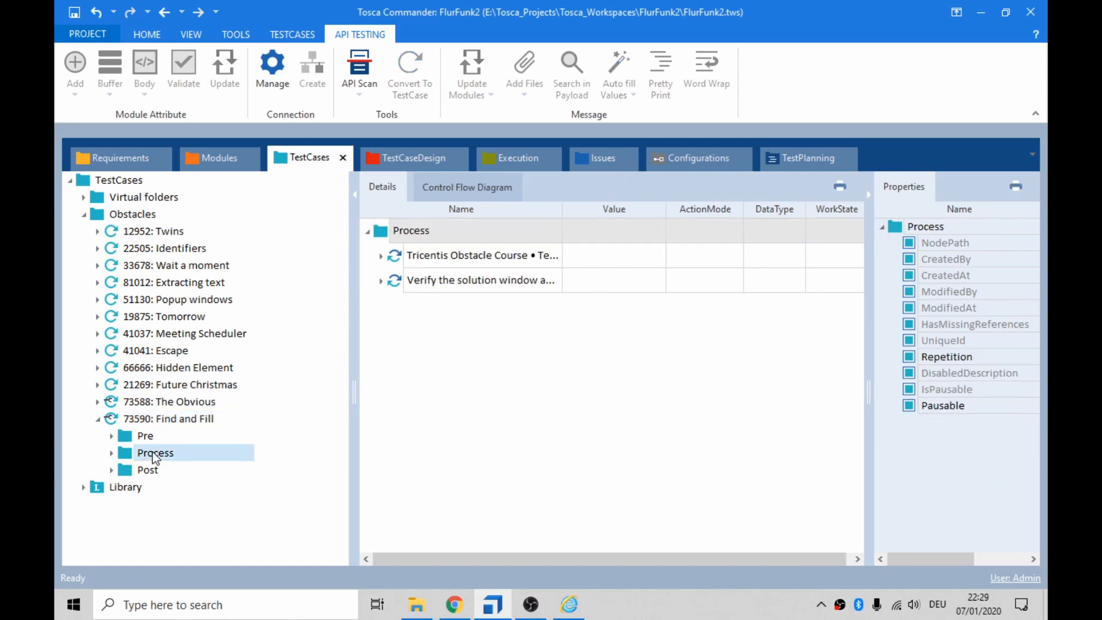
click(381, 255)
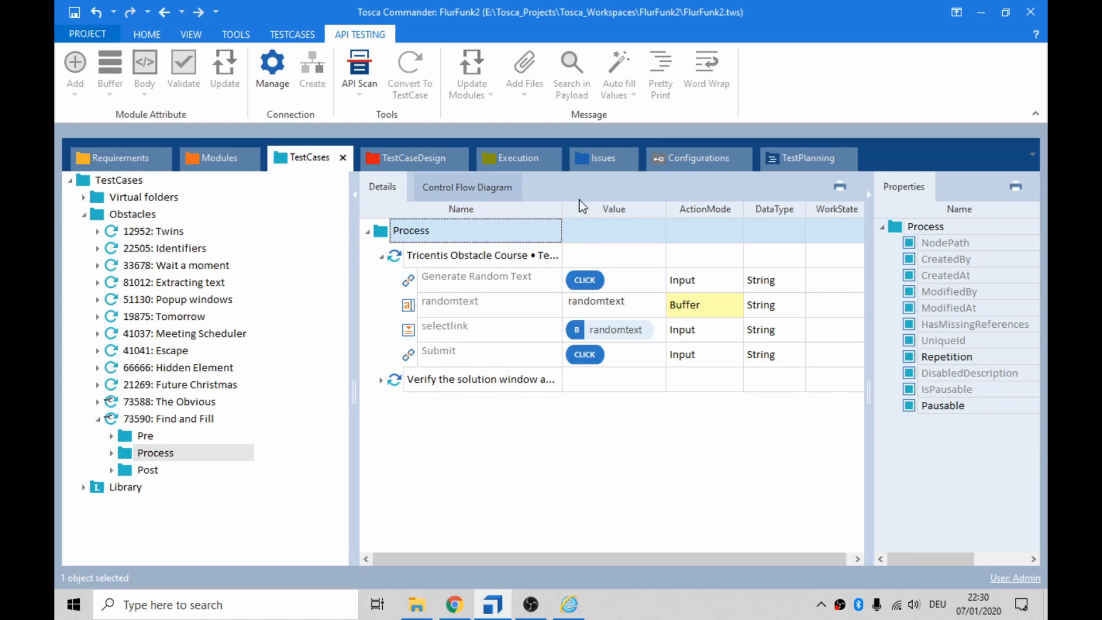
drag(561, 209, 725, 209)
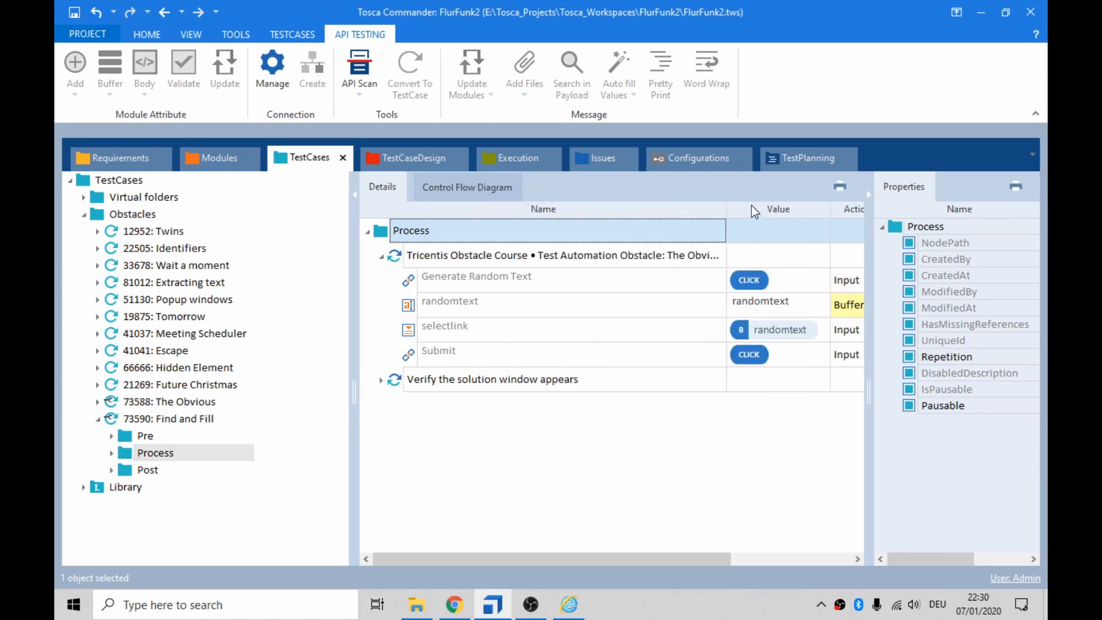
click(409, 258)
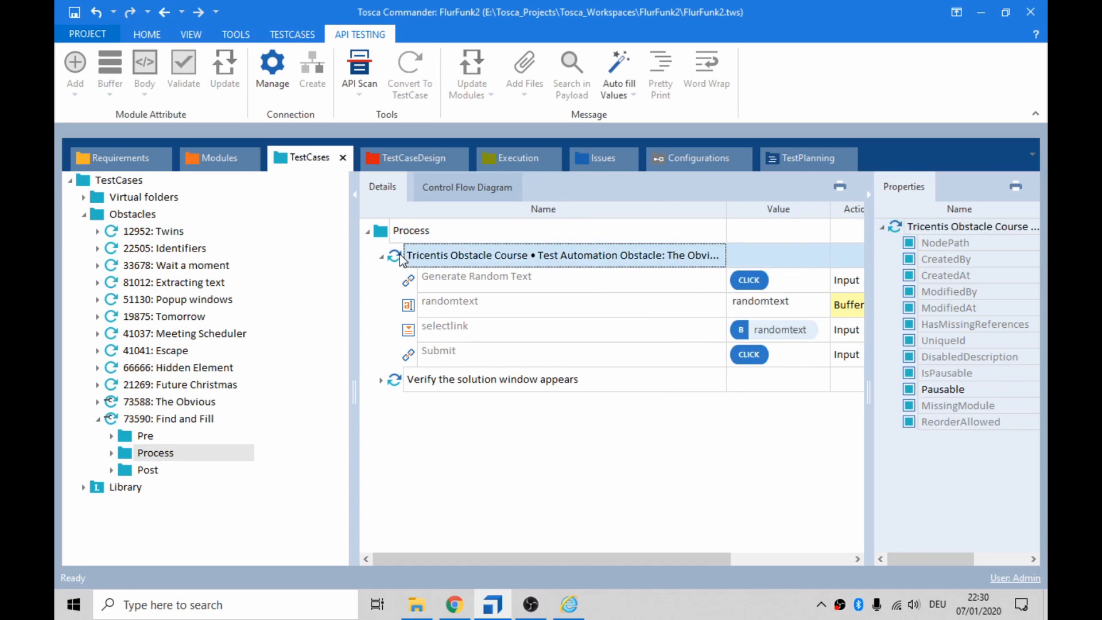
right_click(402, 256)
click(439, 218)
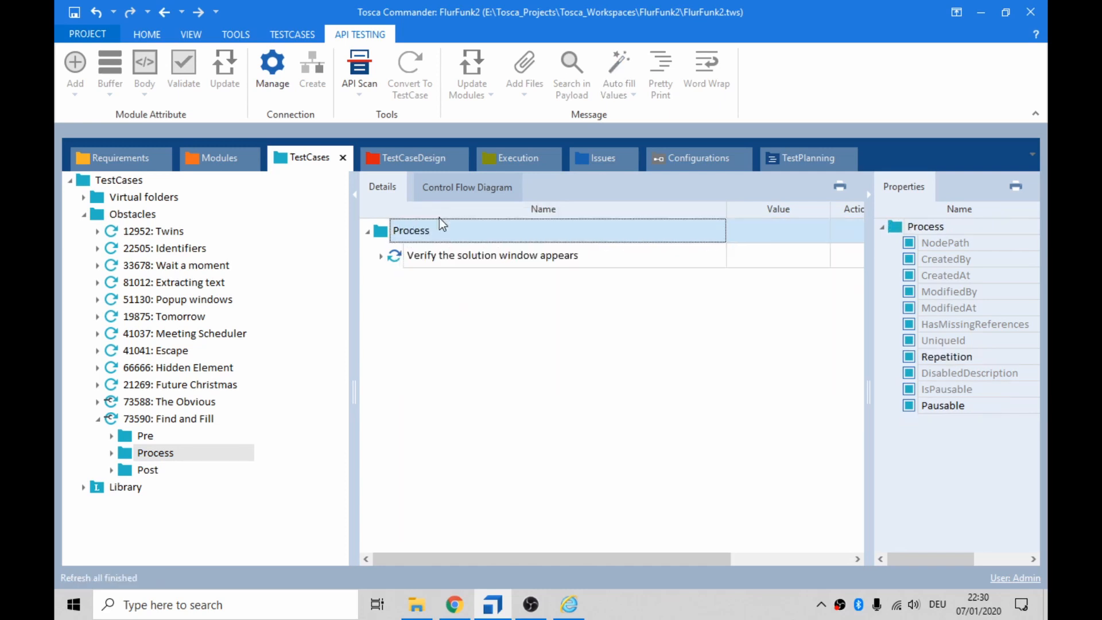
Step: Run an application scan from the "73590: Find and Fill" module folder on the Tricentis Obstacle Course browser window
click(219, 162)
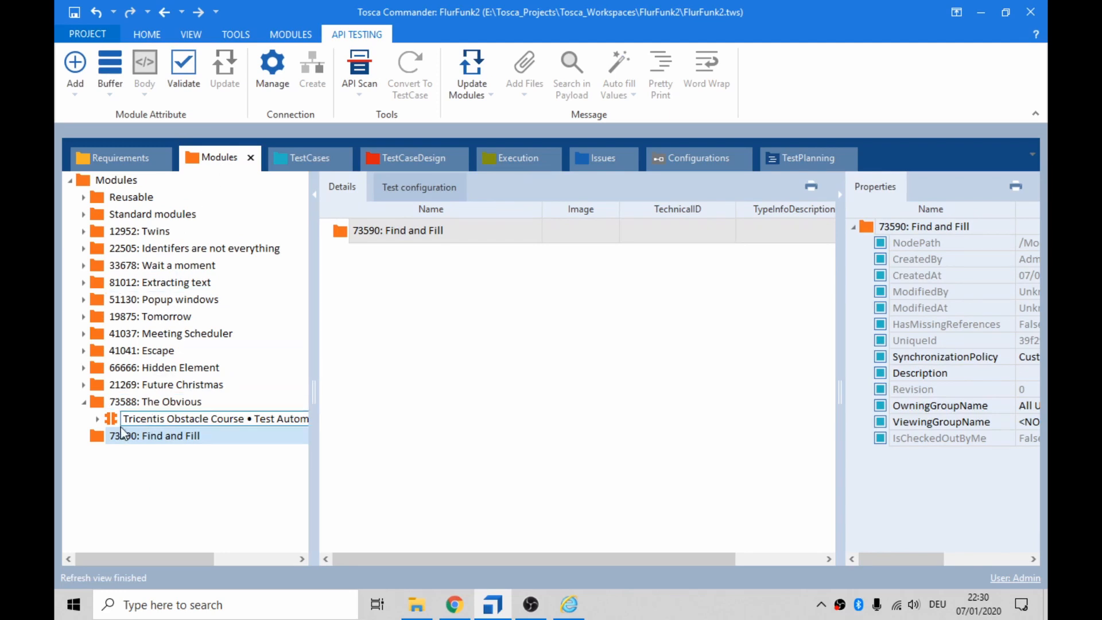
click(84, 402)
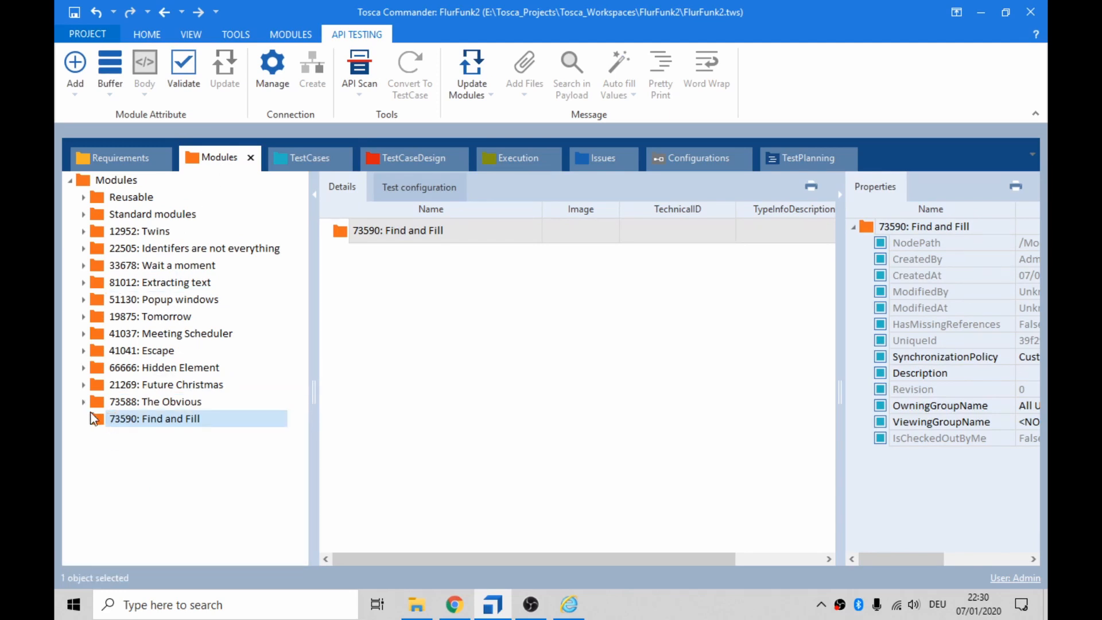
right_click(101, 421)
mouse_move(246, 444)
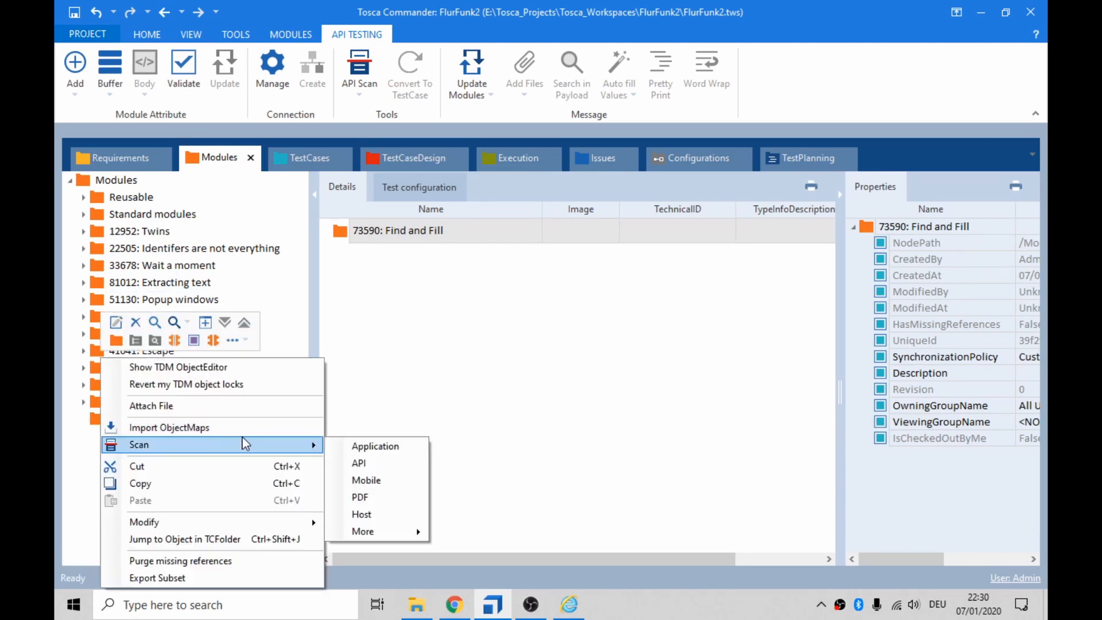
click(361, 446)
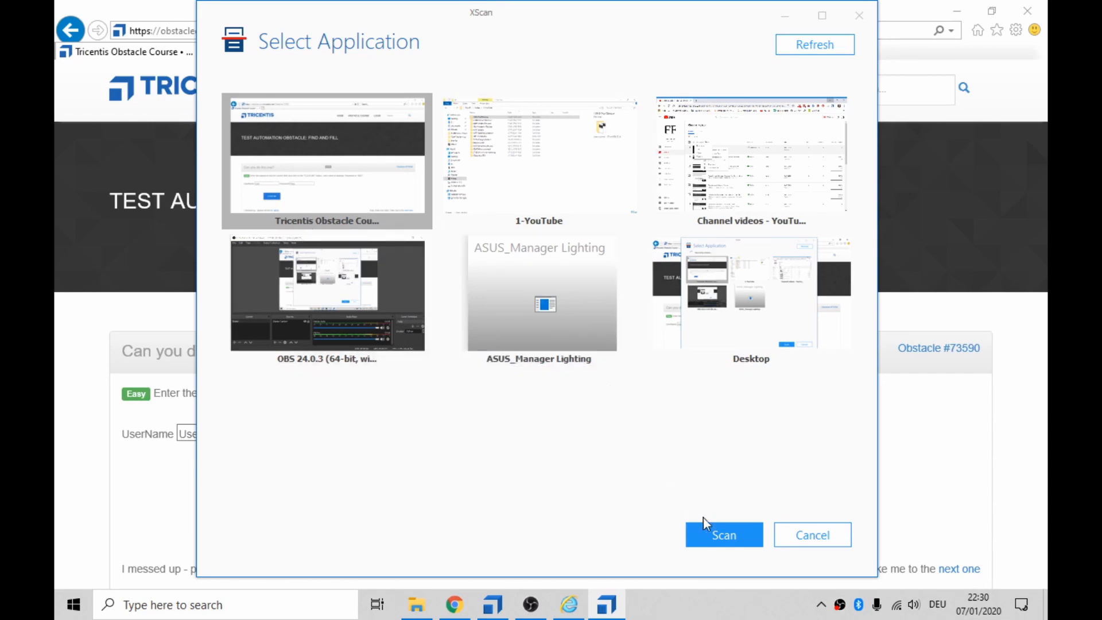
click(716, 531)
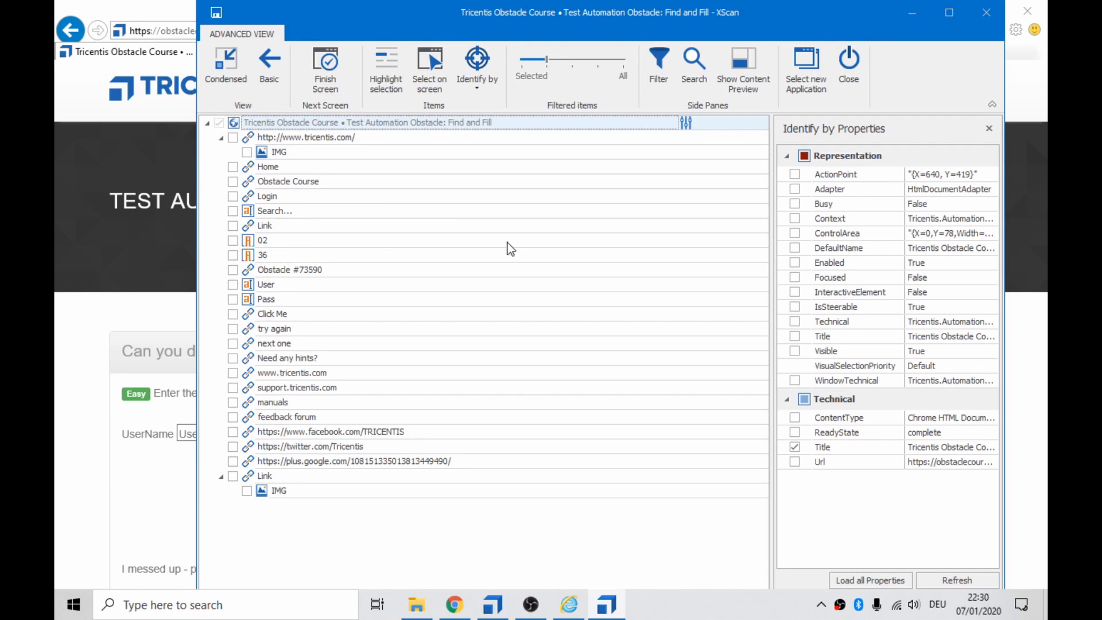
Step: Pick the Pass field and the Click Me button on the obstacle page as scan items and open them for review
click(436, 62)
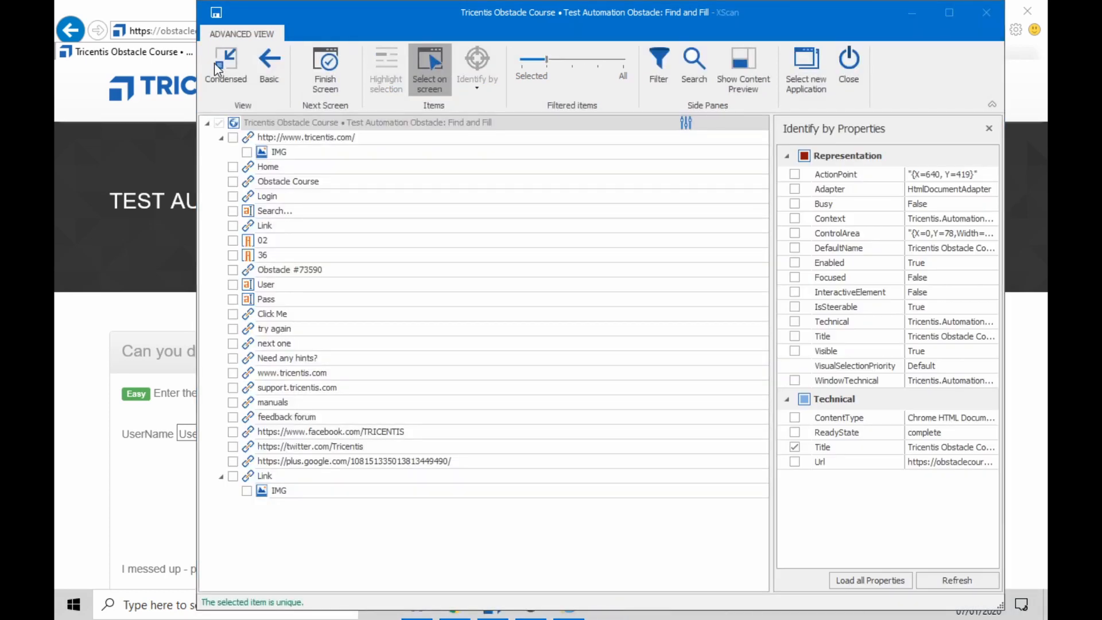
click(229, 60)
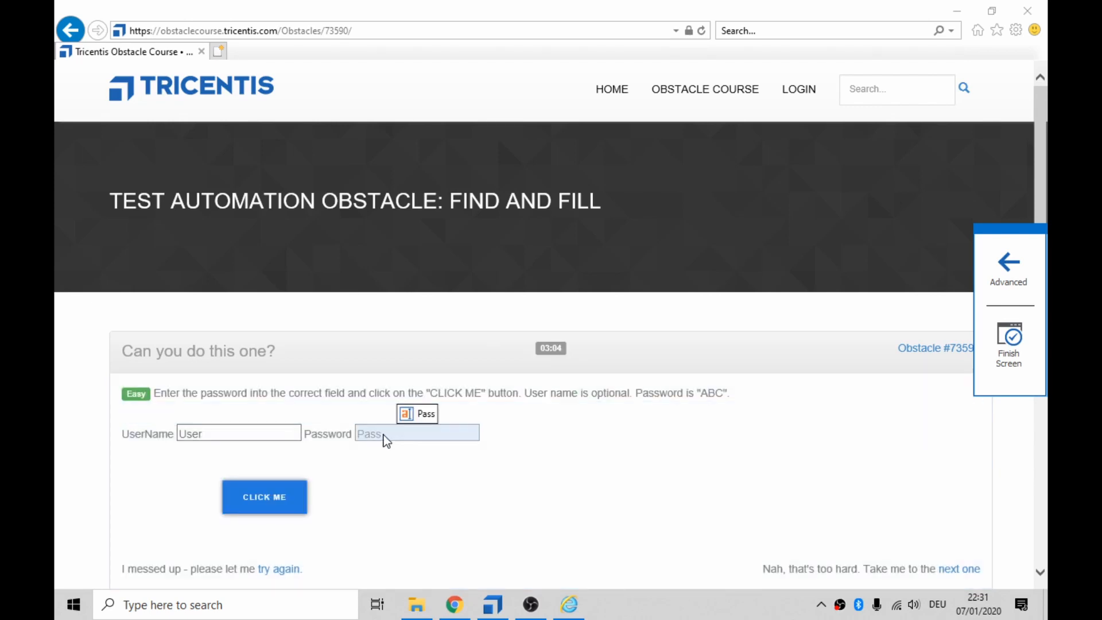
click(388, 438)
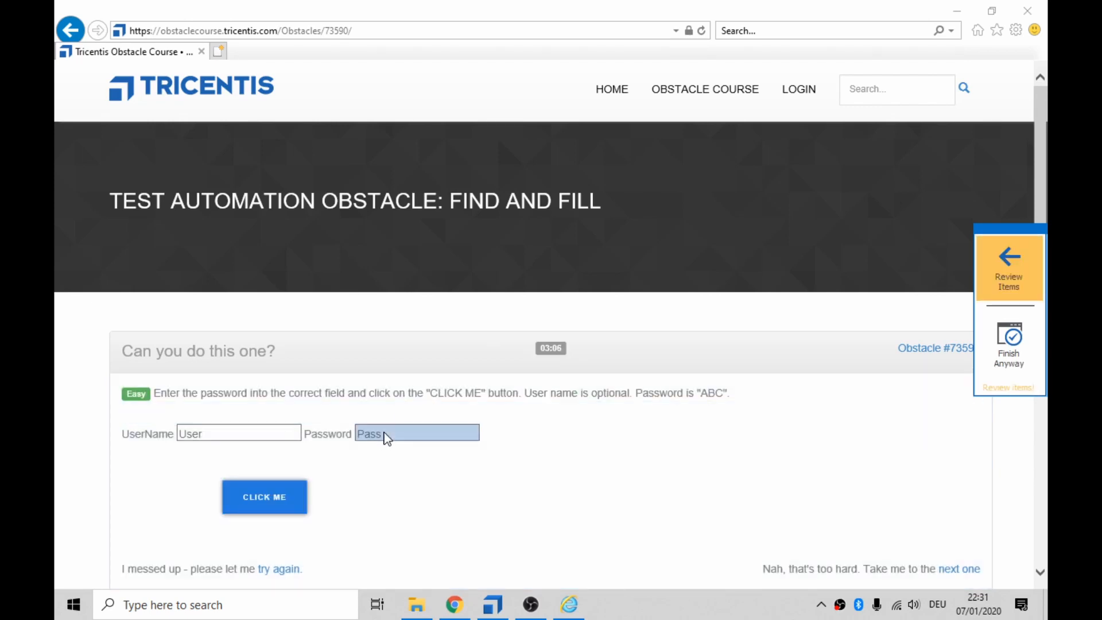
click(263, 497)
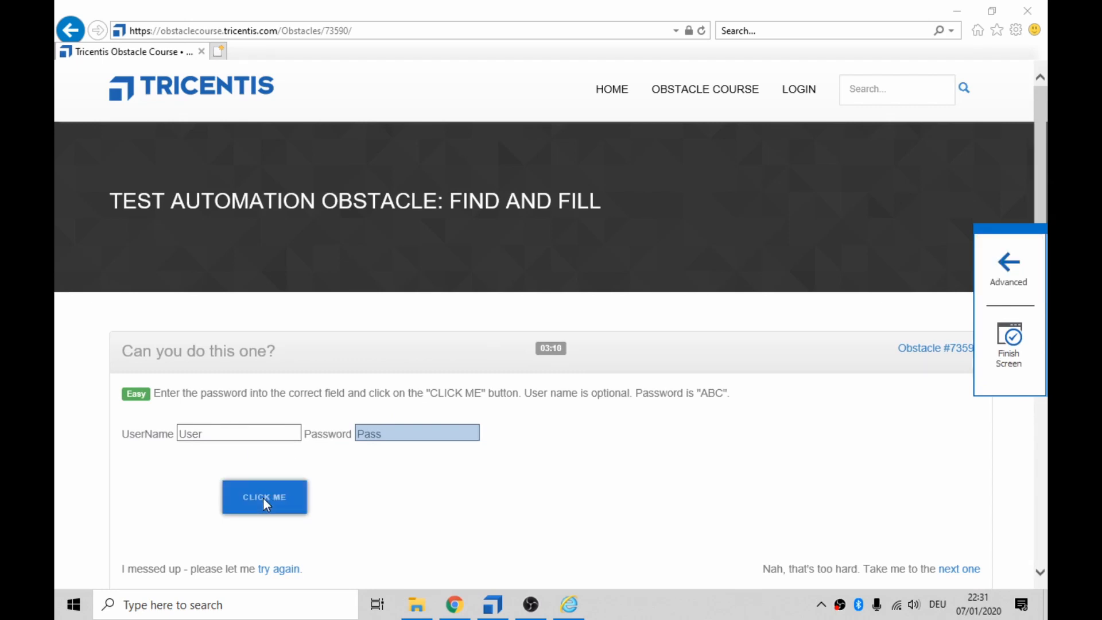
click(1009, 267)
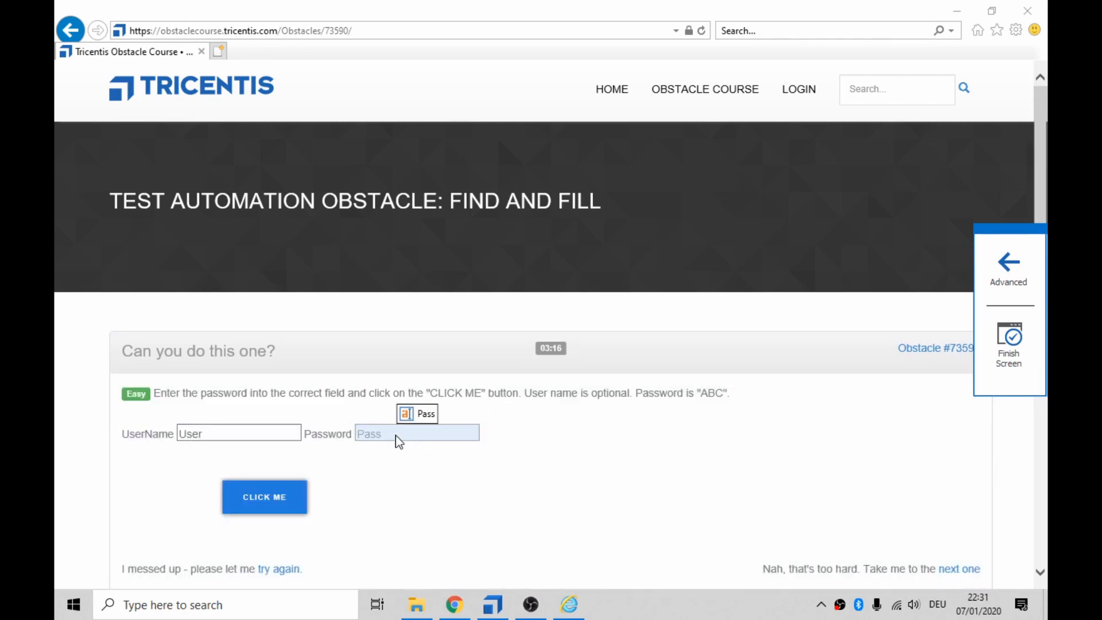
click(398, 432)
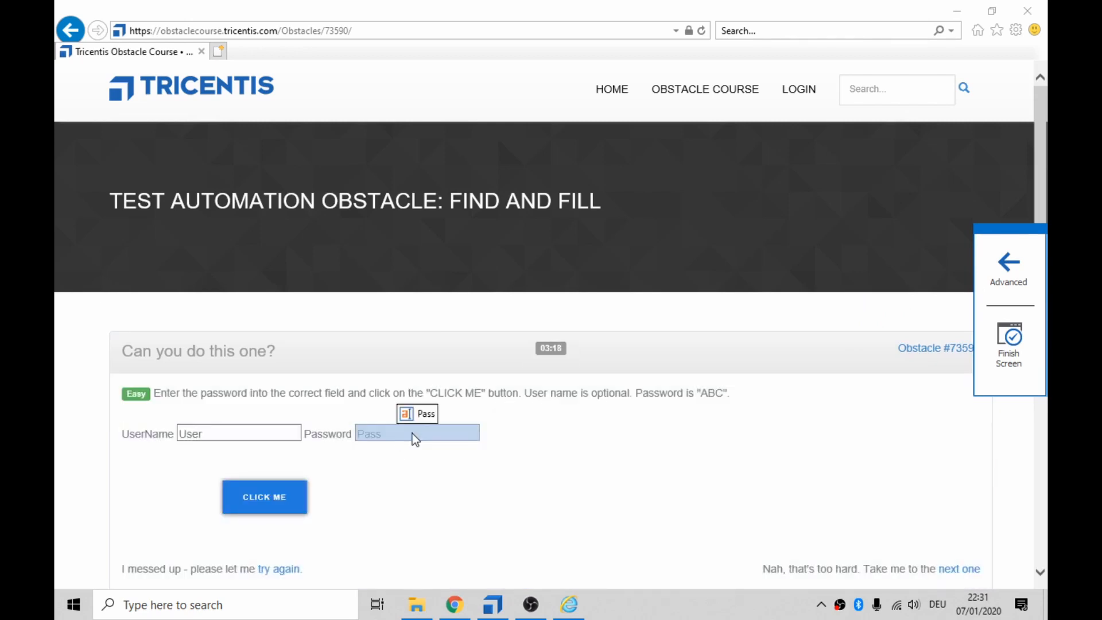
click(297, 495)
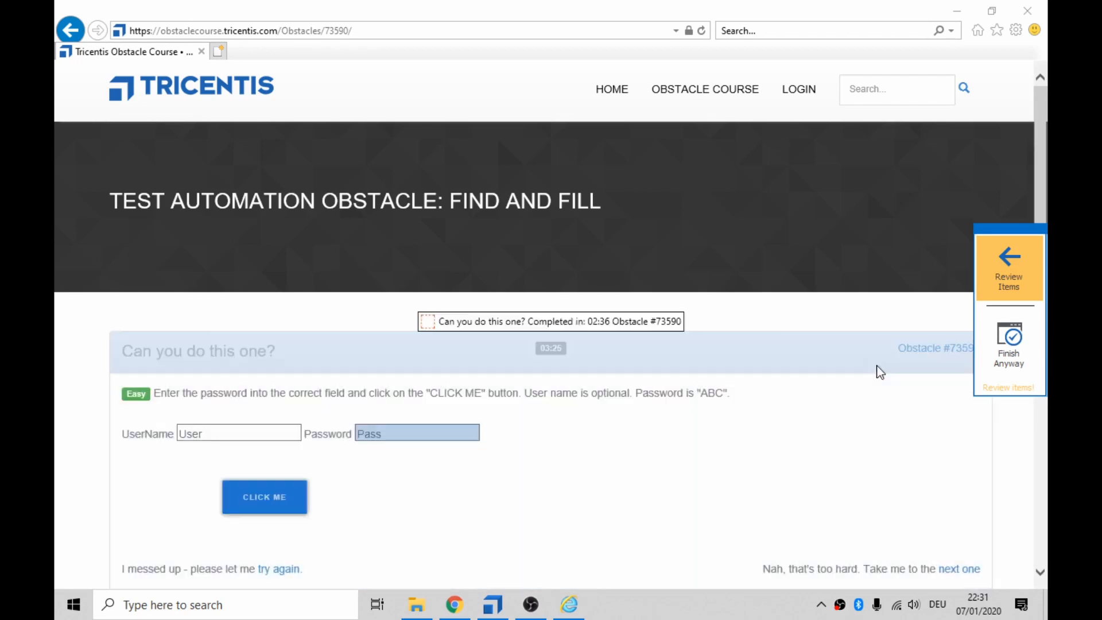
click(997, 276)
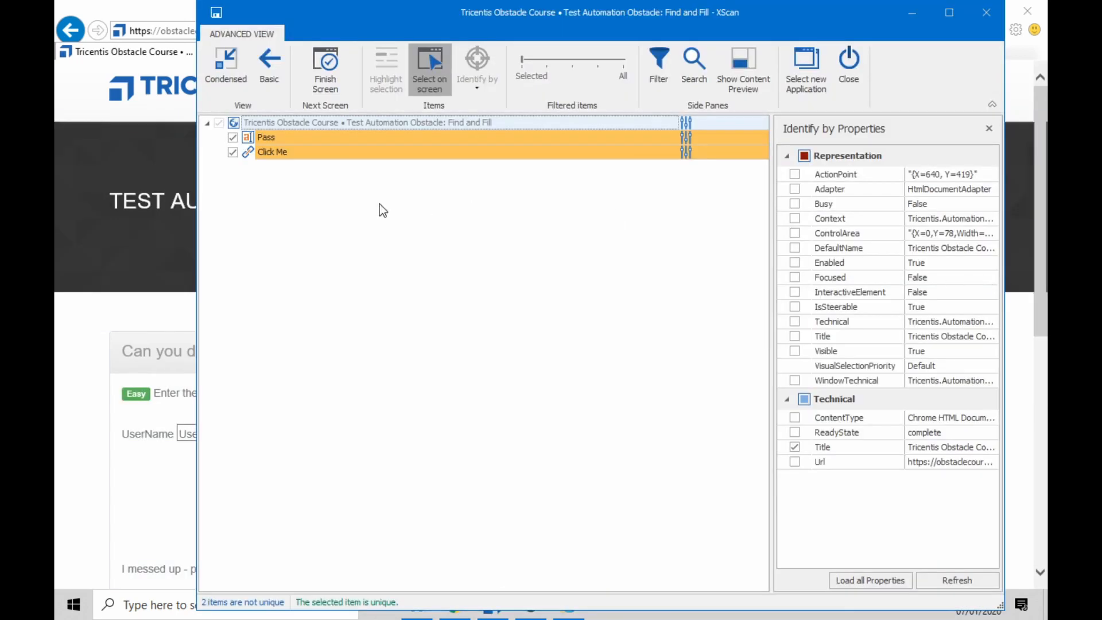
Step: Try identifying the Pass field by its XPath property, check both scanned items, and remove XPath from its identification again
click(386, 138)
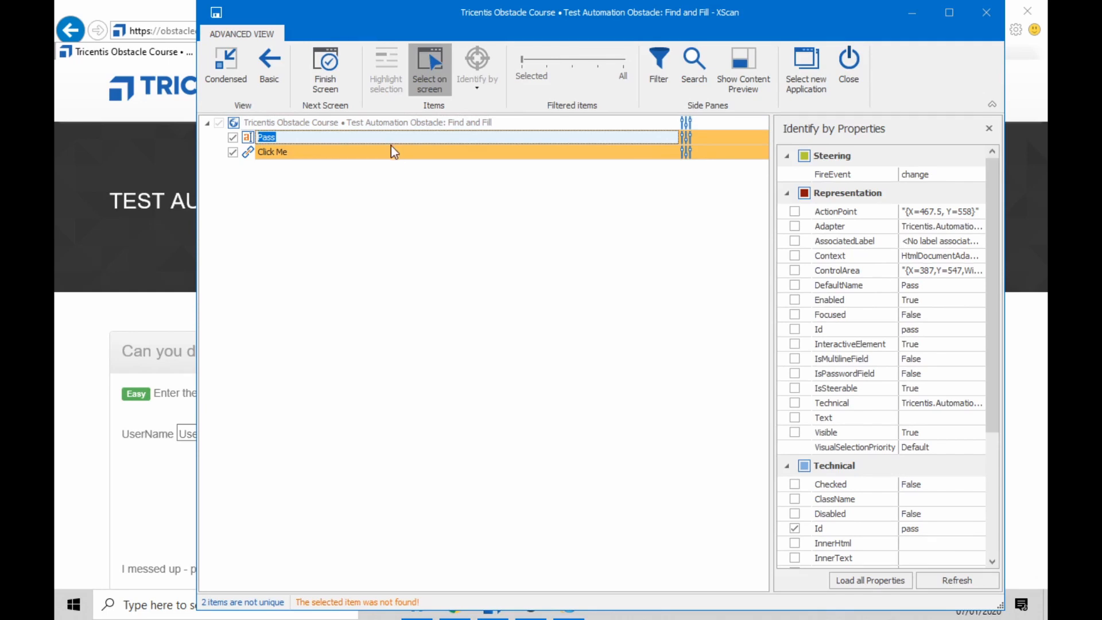
click(393, 152)
click(391, 139)
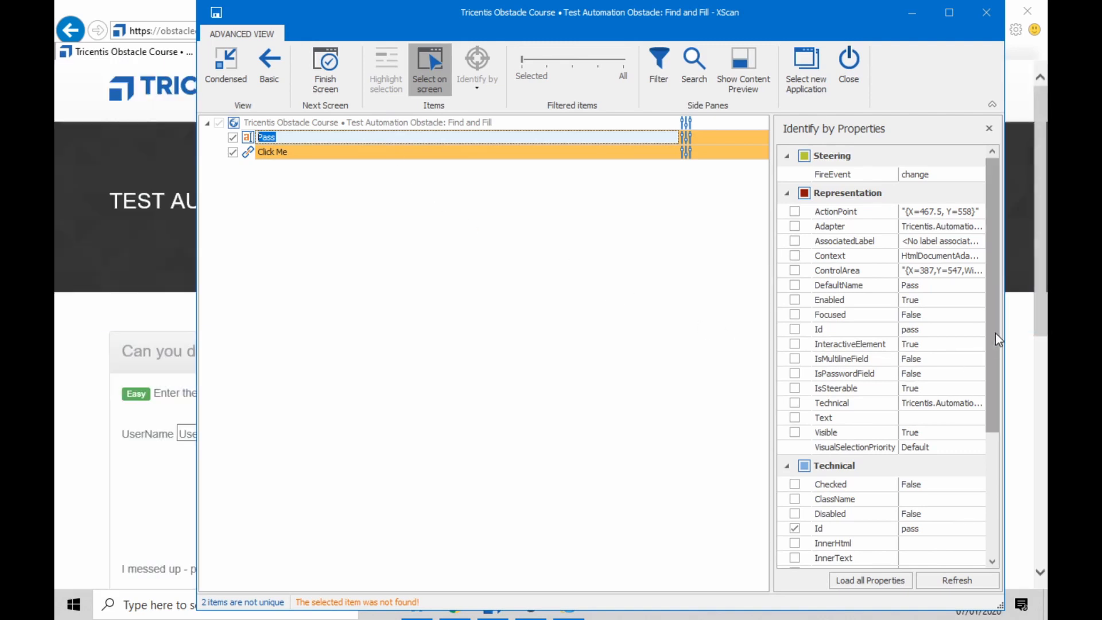
drag(995, 333, 994, 486)
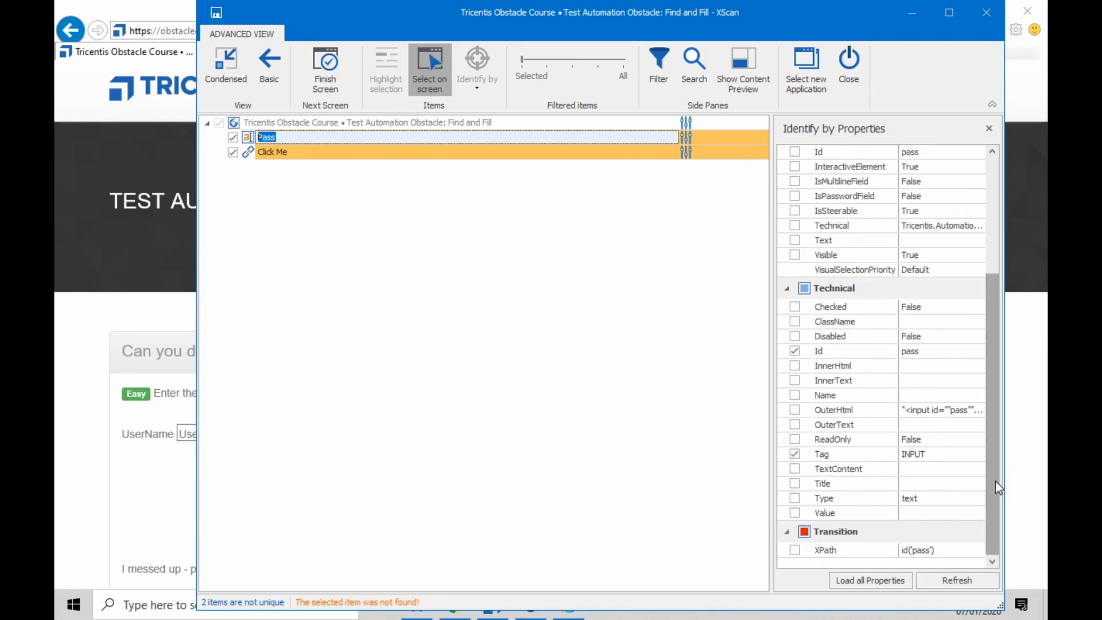
click(794, 550)
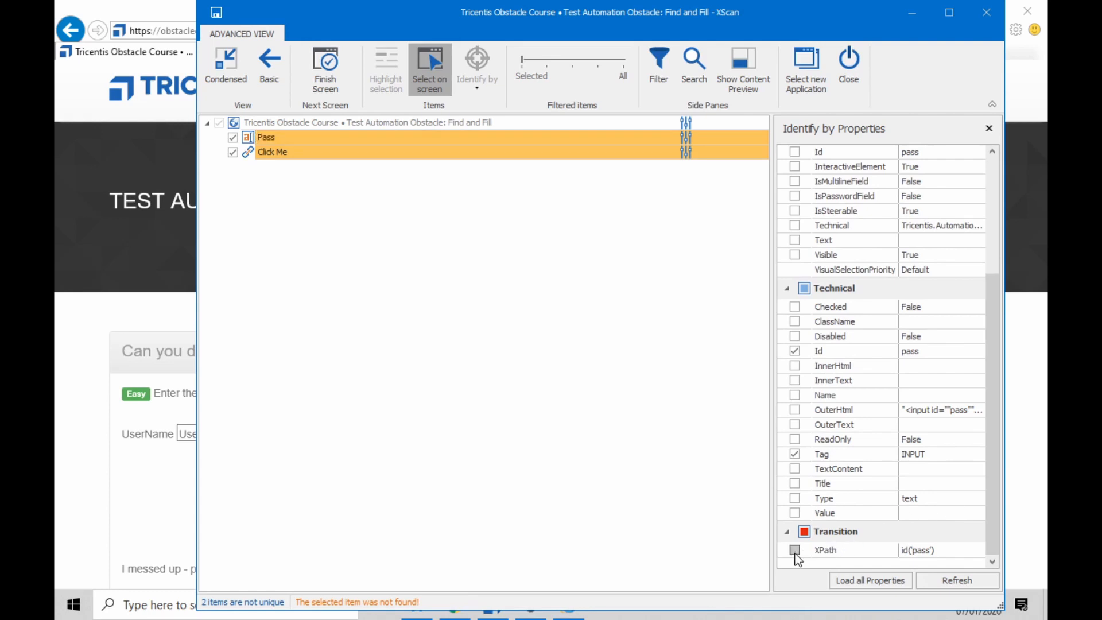
click(343, 151)
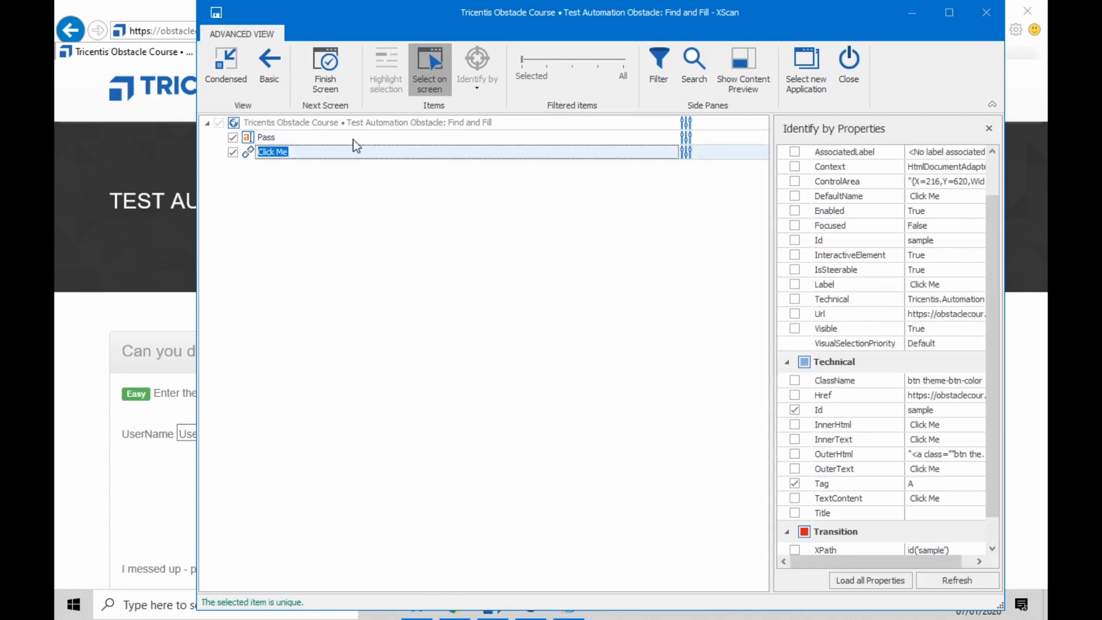
click(353, 139)
scroll(980, 519, down, 3)
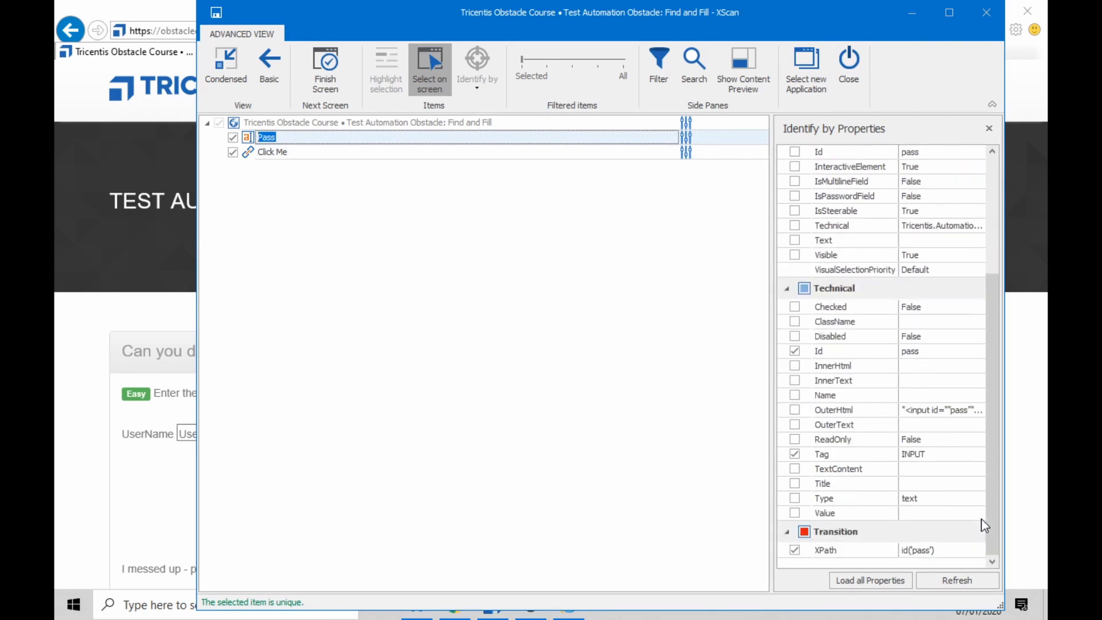
click(795, 549)
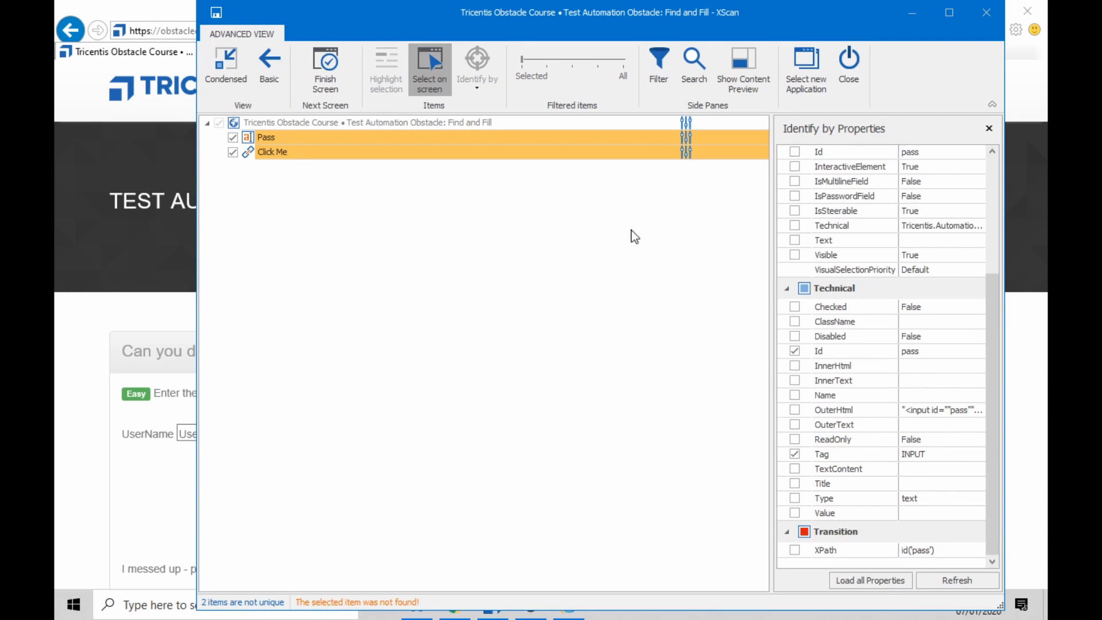
Step: Add OuterHtml to the Pass field's identifying properties, then close the scan and save the module
click(565, 140)
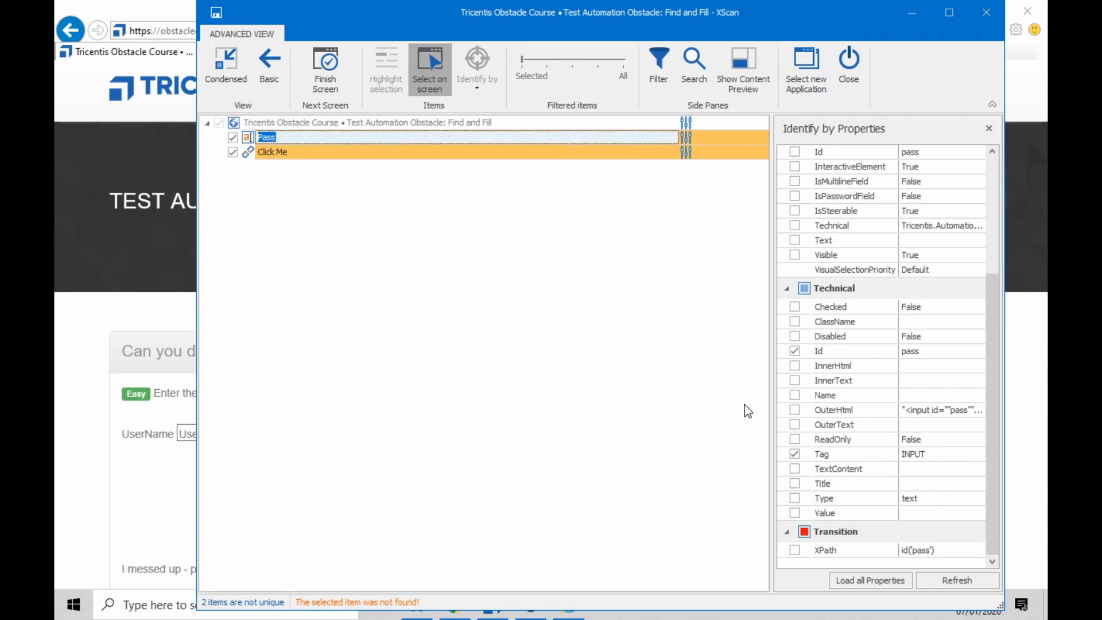
click(795, 410)
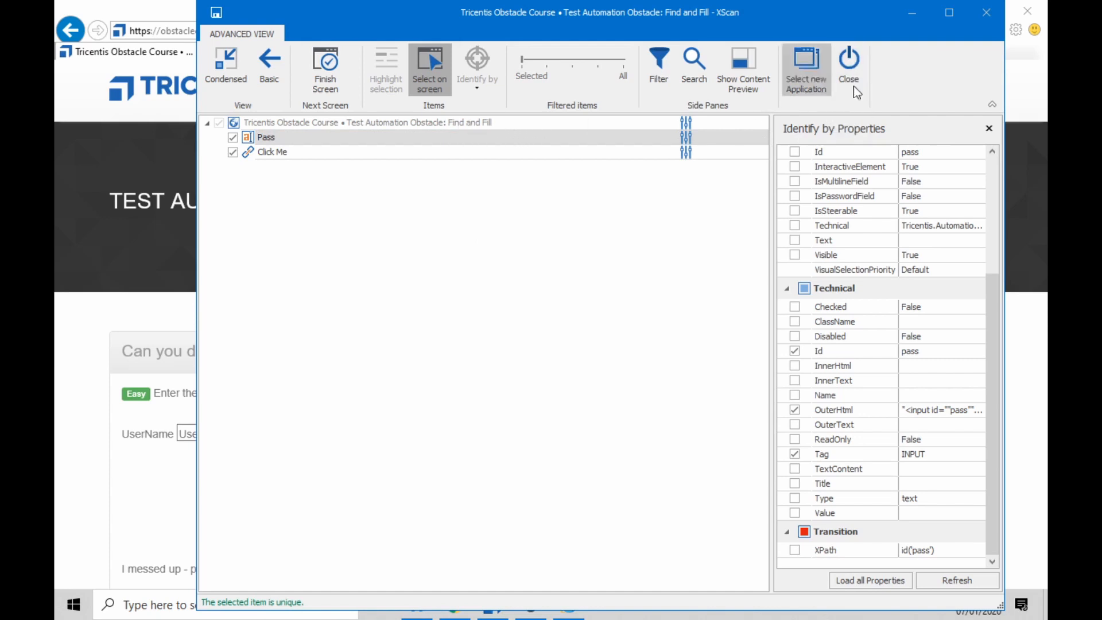
click(852, 65)
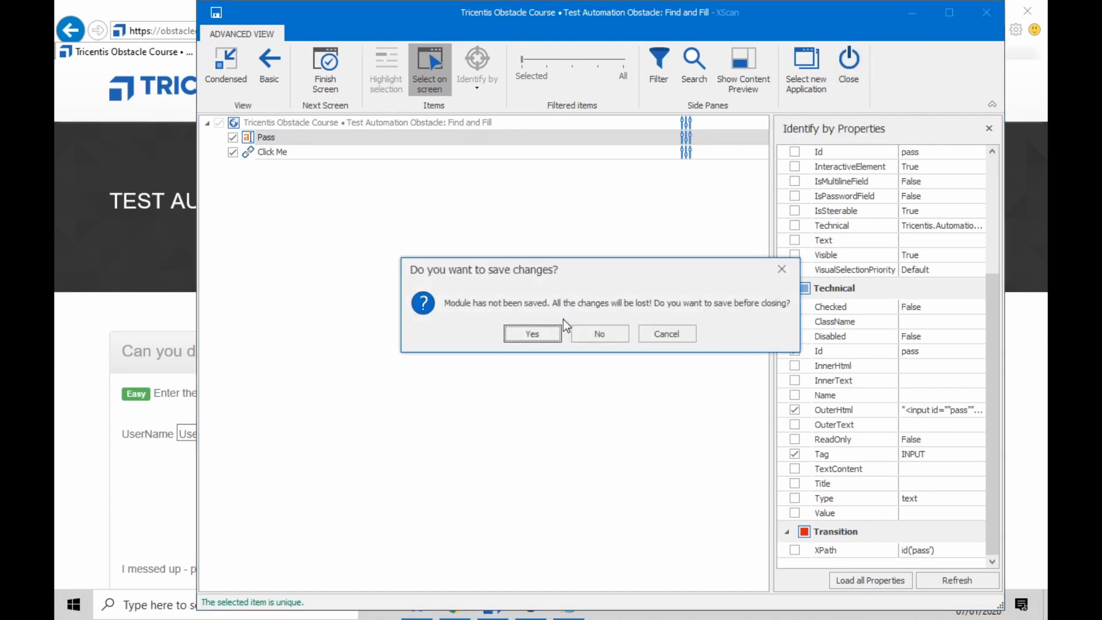
click(540, 331)
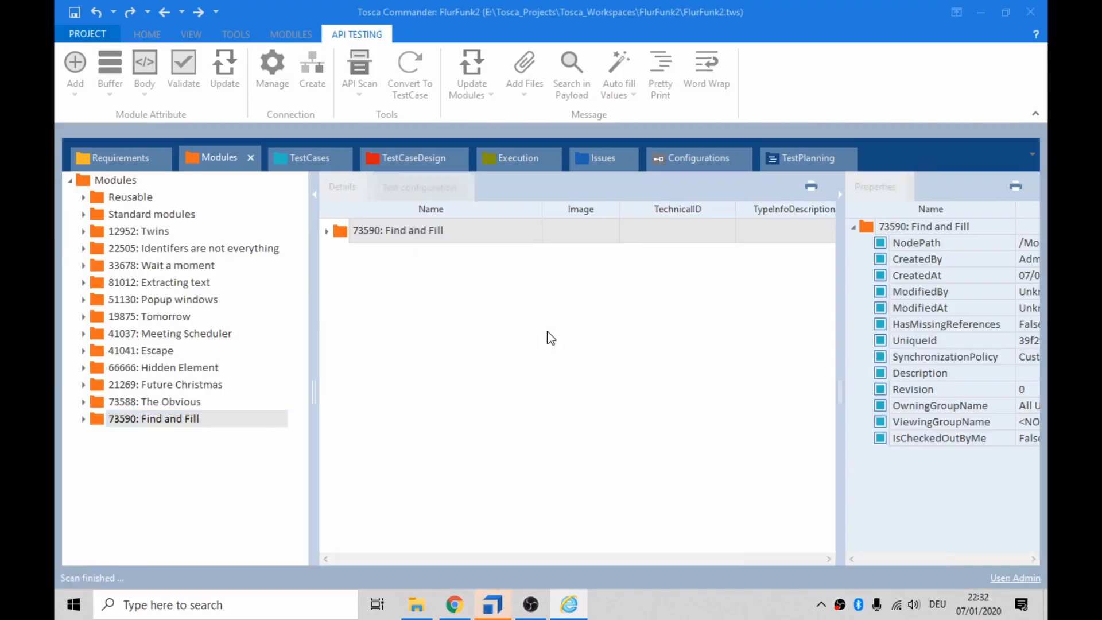
Step: Add the scanned Find and Fill module to the test case's Process folder and place it before "Verify the solution window appears"
click(83, 419)
mouse_move(153, 439)
mouse_down()
mouse_move(192, 432)
mouse_move(257, 340)
mouse_move(299, 158)
mouse_move(187, 273)
mouse_move(144, 468)
mouse_move(150, 452)
mouse_move(168, 453)
mouse_up()
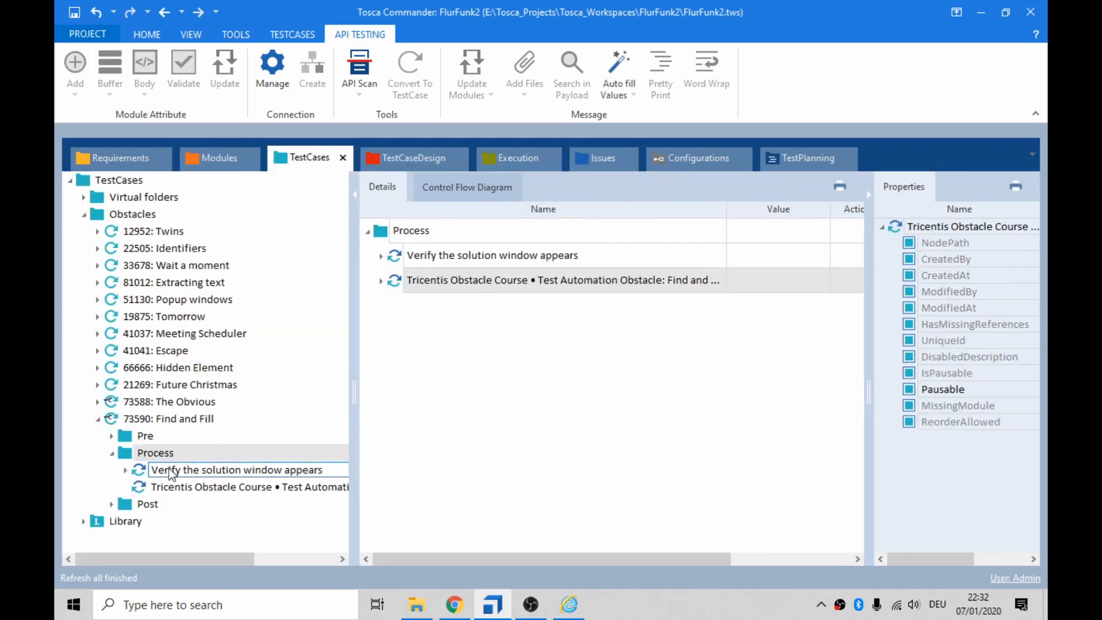
click(427, 282)
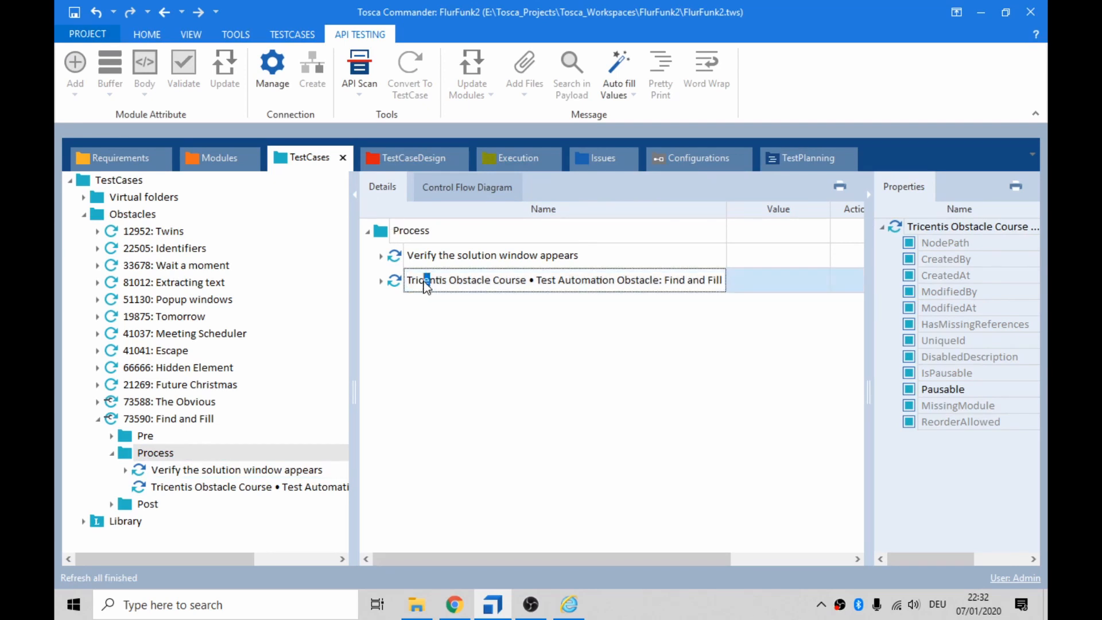
drag(396, 280, 402, 255)
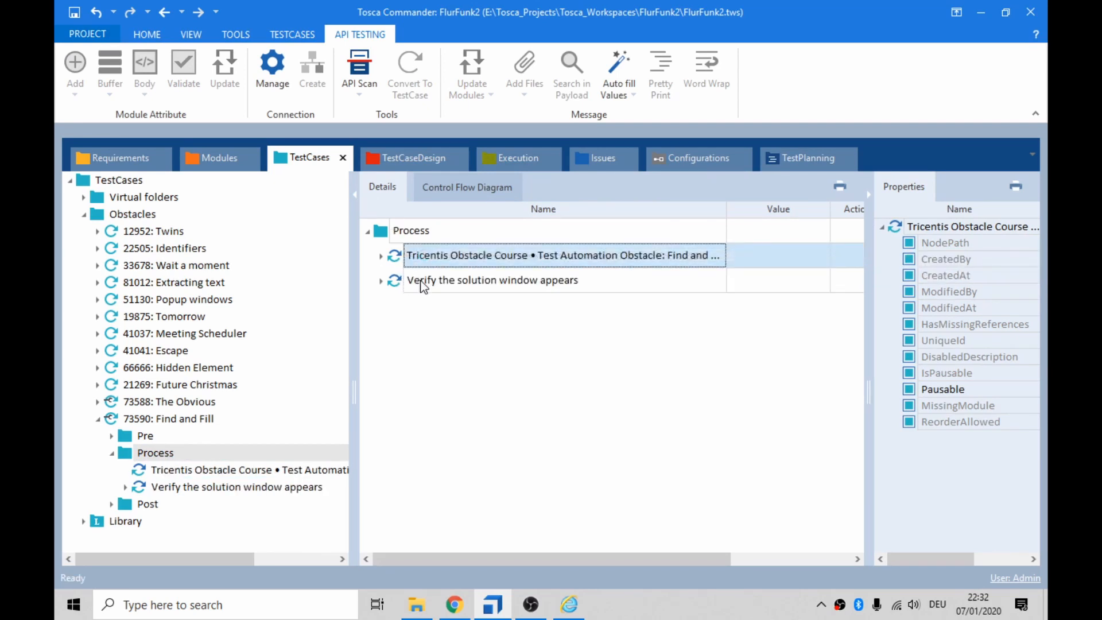
Step: Expand the new test step and enter the obstacle's password in capitals as the Pass value, checking it against the web page
click(381, 256)
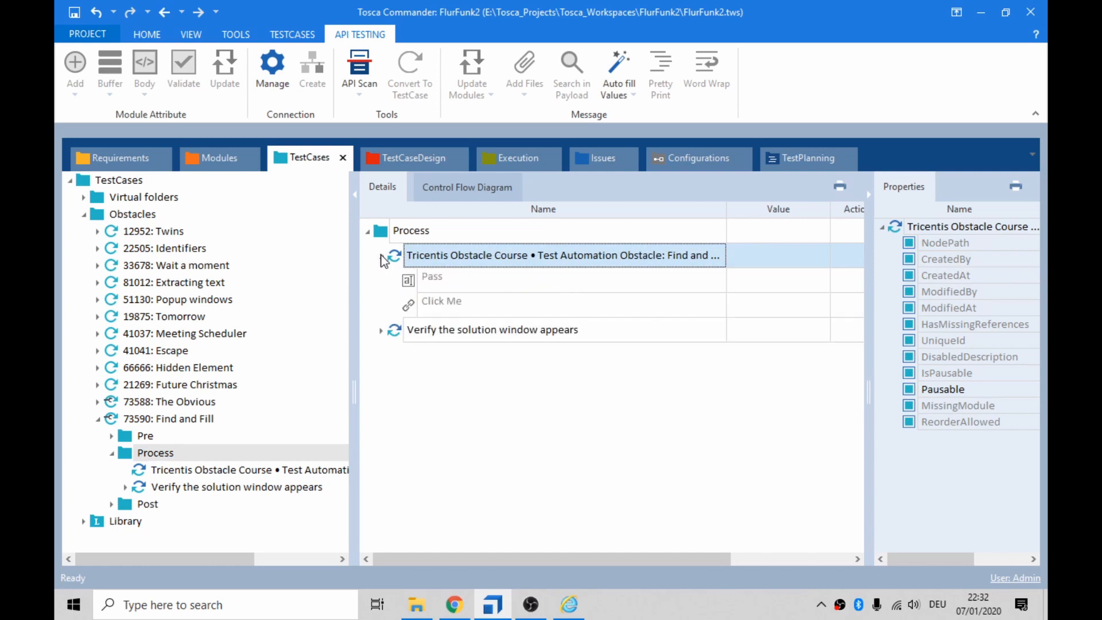
click(459, 282)
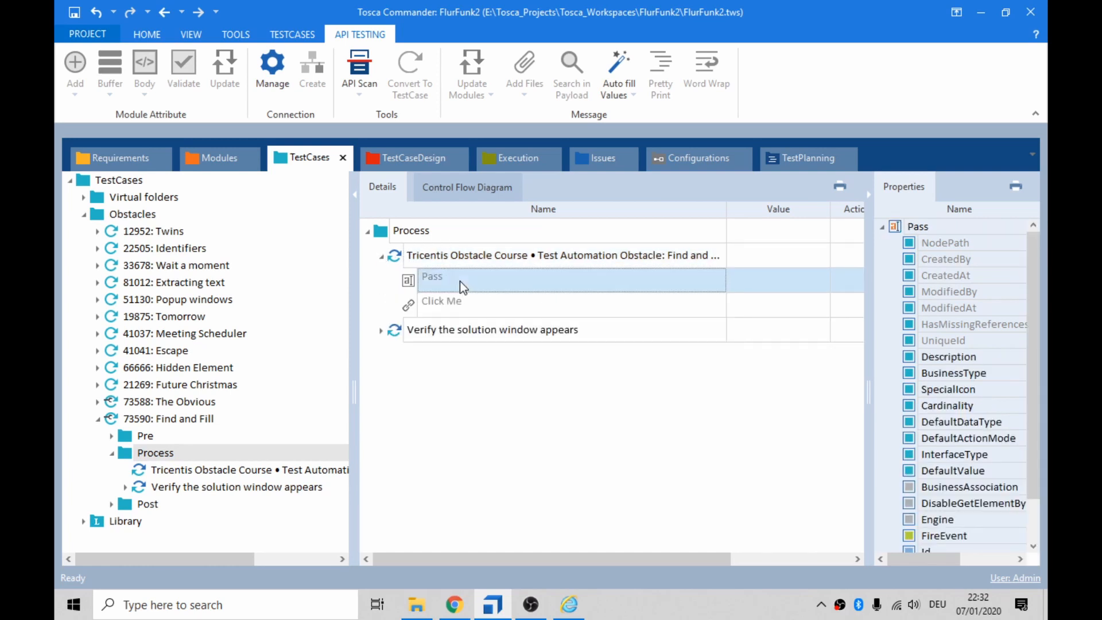
click(784, 282)
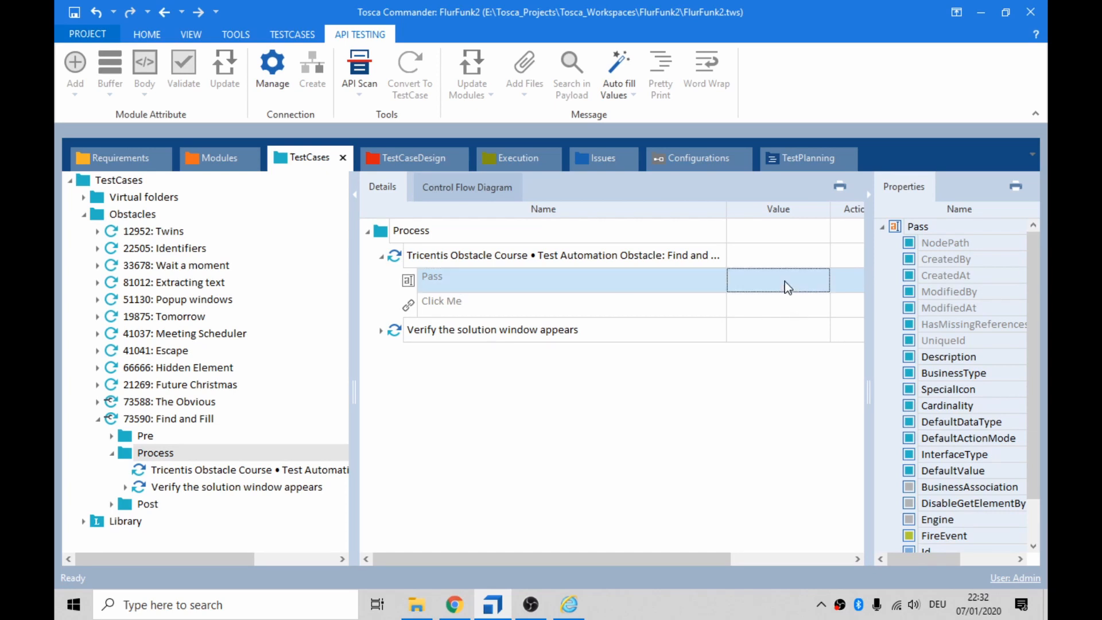
text(abc)
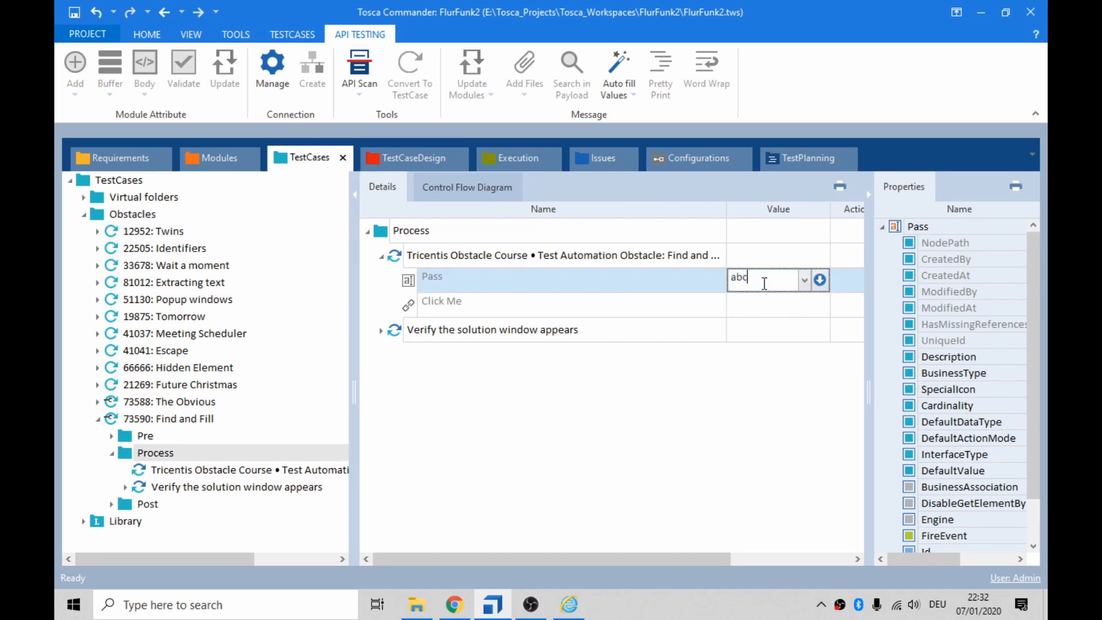
key(BackSpace)
key(BackSpace)
key(BackSpace)
text(ABC)
key(alt+Tab)
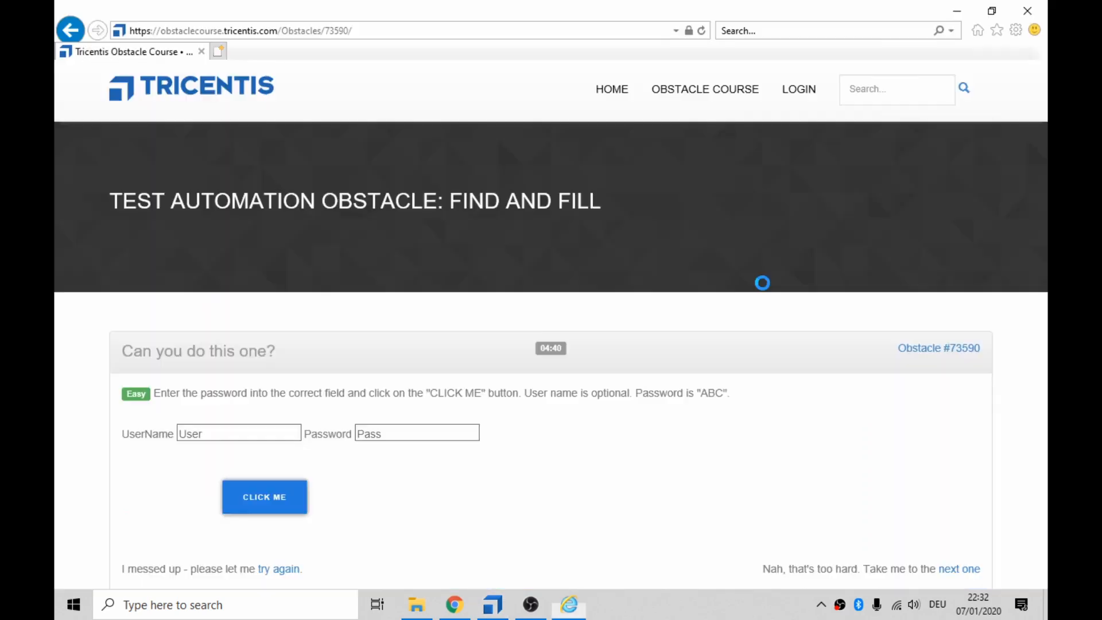
key(alt+Tab)
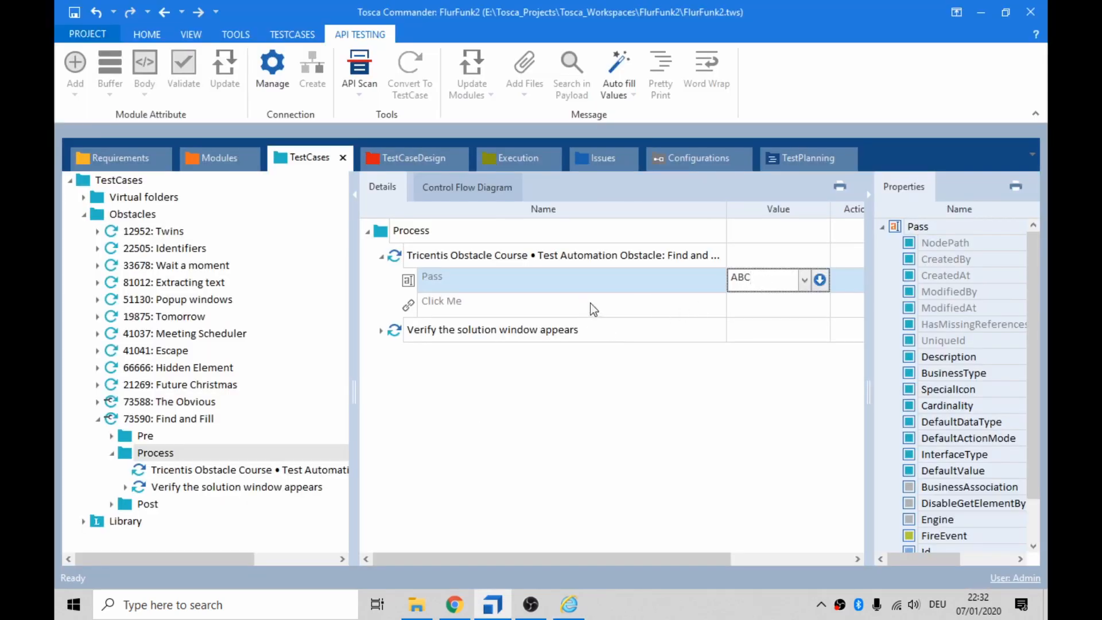
Step: Set the Click Me value of the Find and Fill test step to x
click(774, 307)
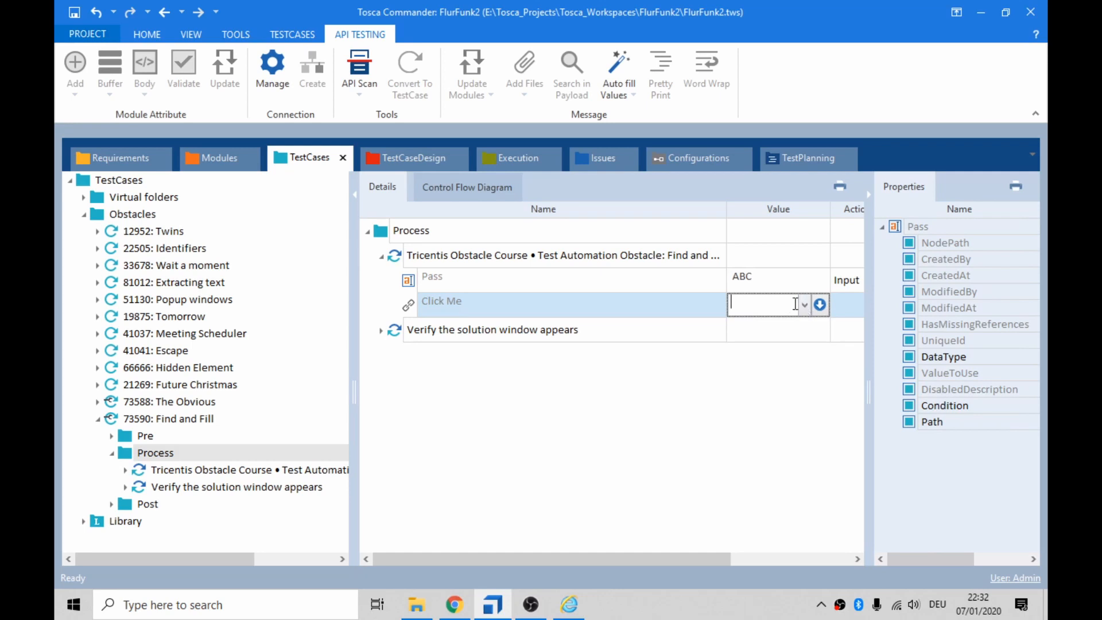
text(x)
key(Return)
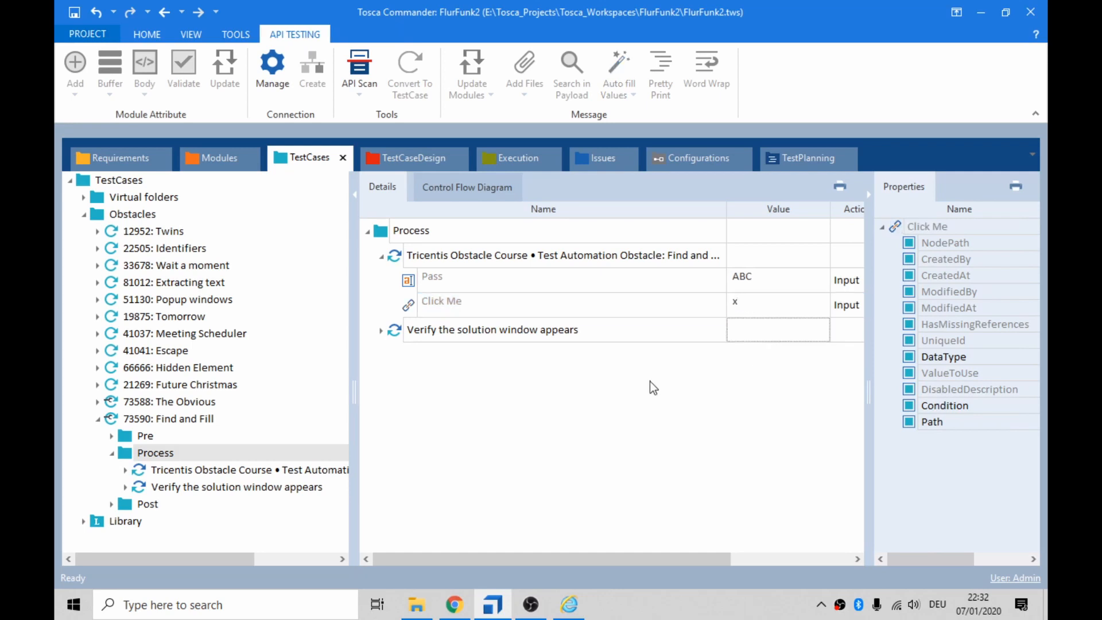
Step: Run the Find and Fill test step in the ScratchBook and return to the test case
click(398, 257)
key(F6)
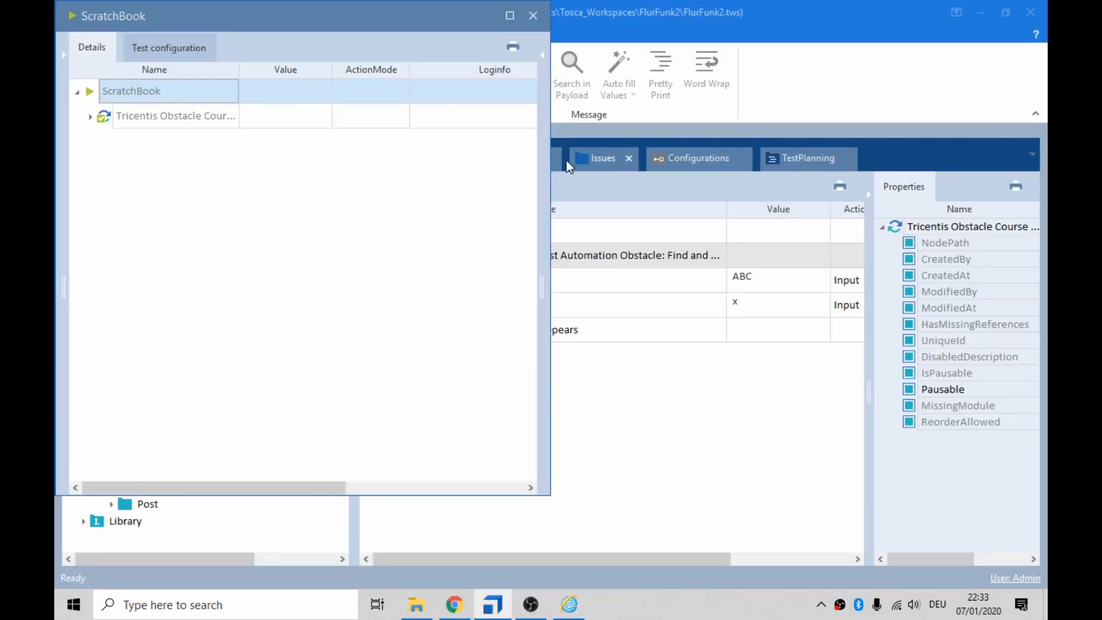
click(567, 166)
Step: Check the Pass value, rerun the Find and Fill test step, and view its result in the ScratchBook
click(754, 275)
click(767, 281)
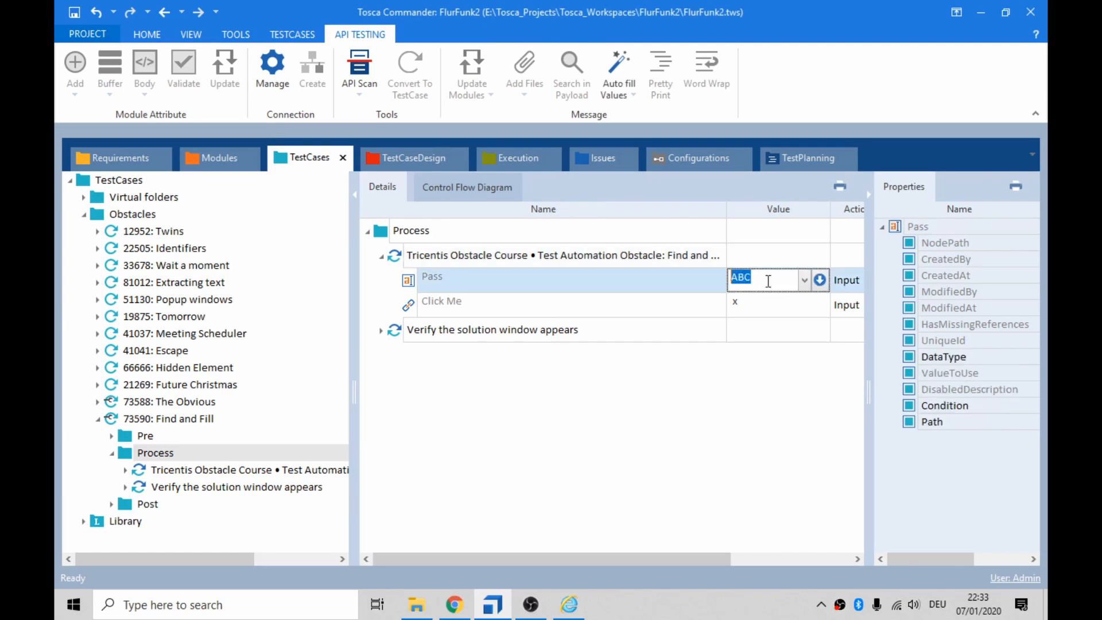
click(769, 281)
click(394, 256)
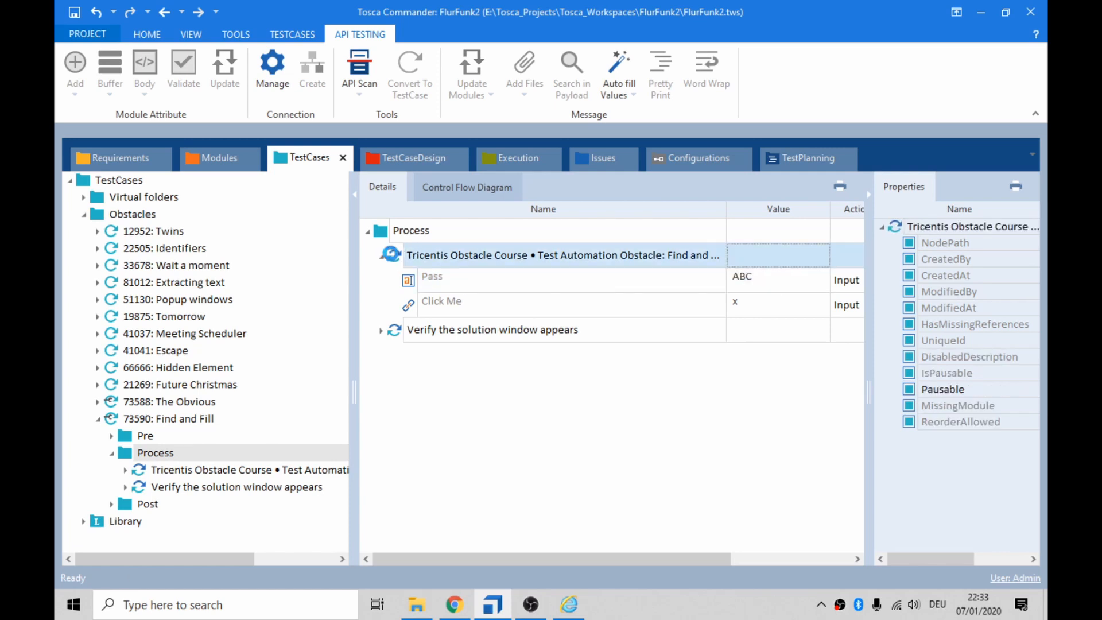
key(F6)
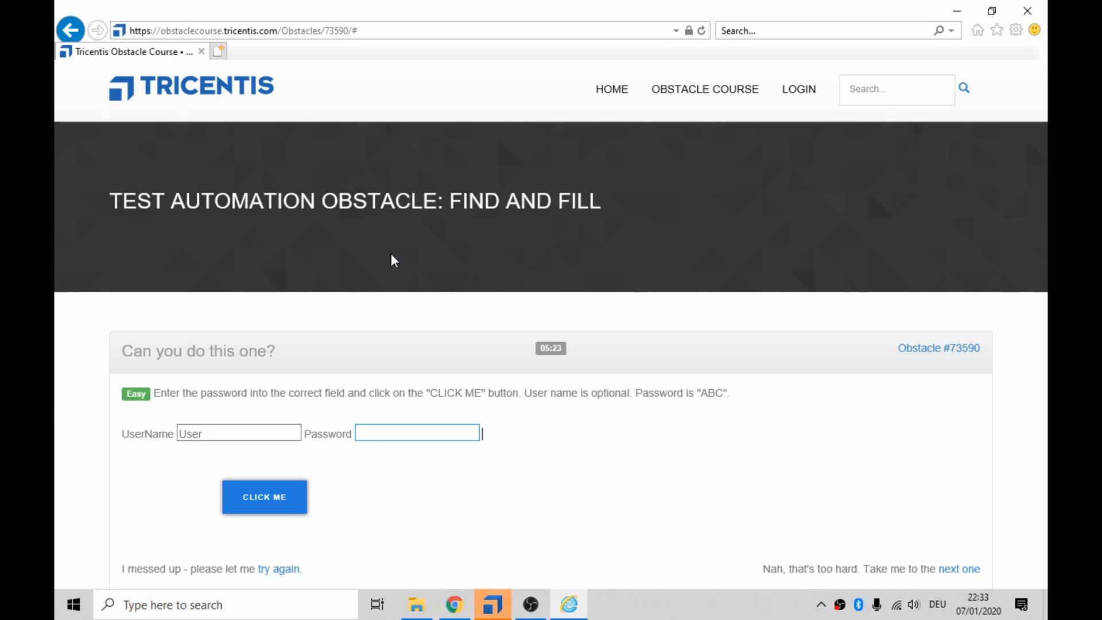
key(alt+Tab)
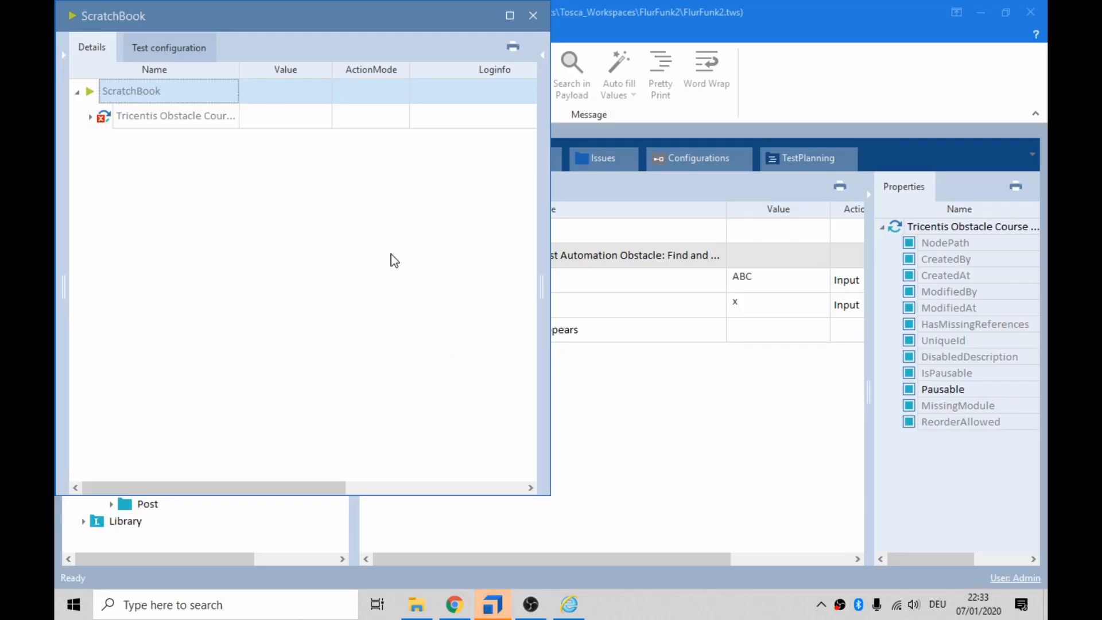
Step: Enlarge the ScratchBook results, read the full log info of the Pass entry, and close the results
key(super+Up)
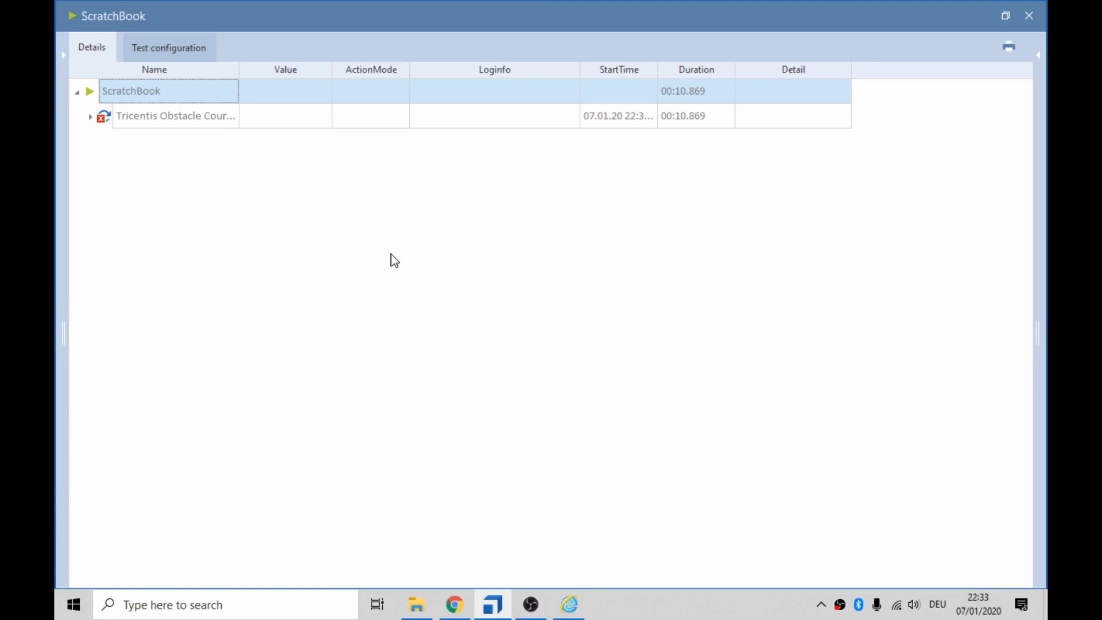
key(Down)
key(Return)
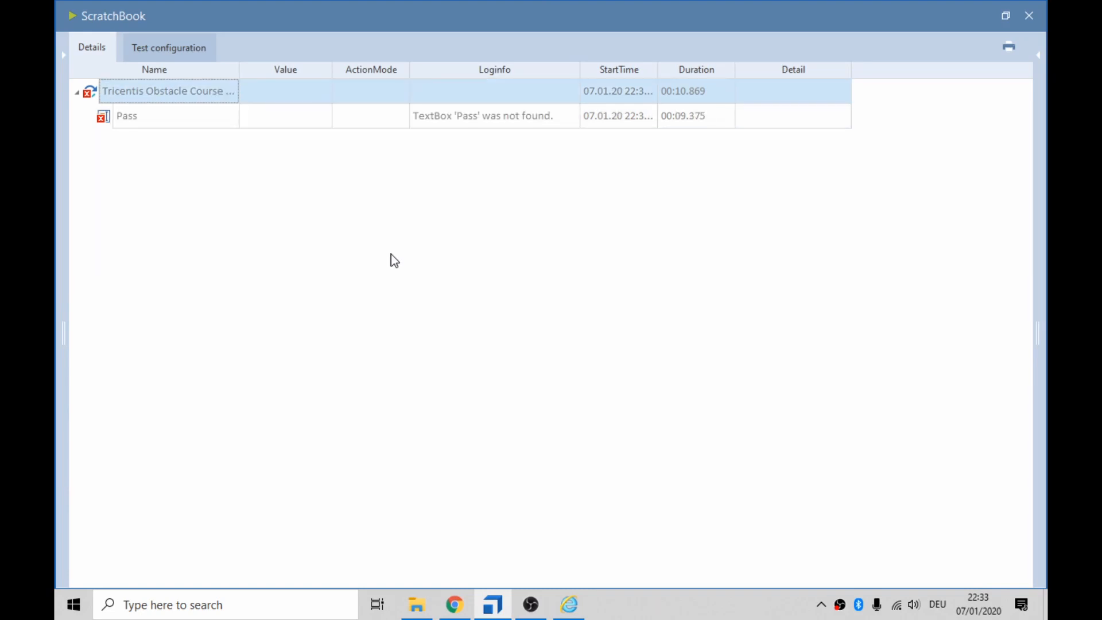
key(Down)
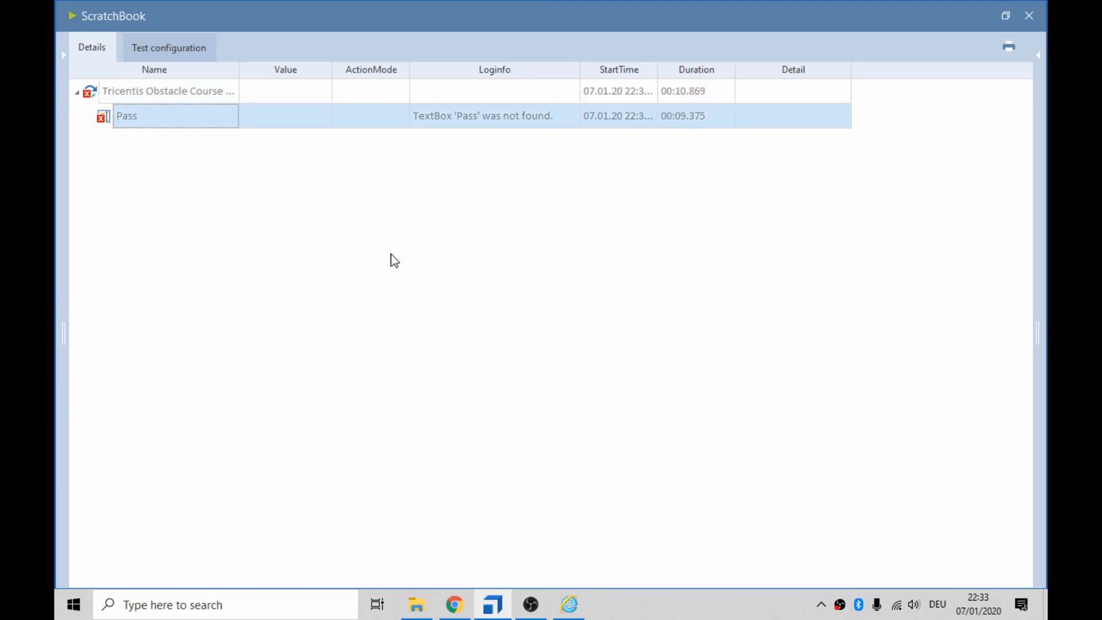
click(534, 119)
click(573, 120)
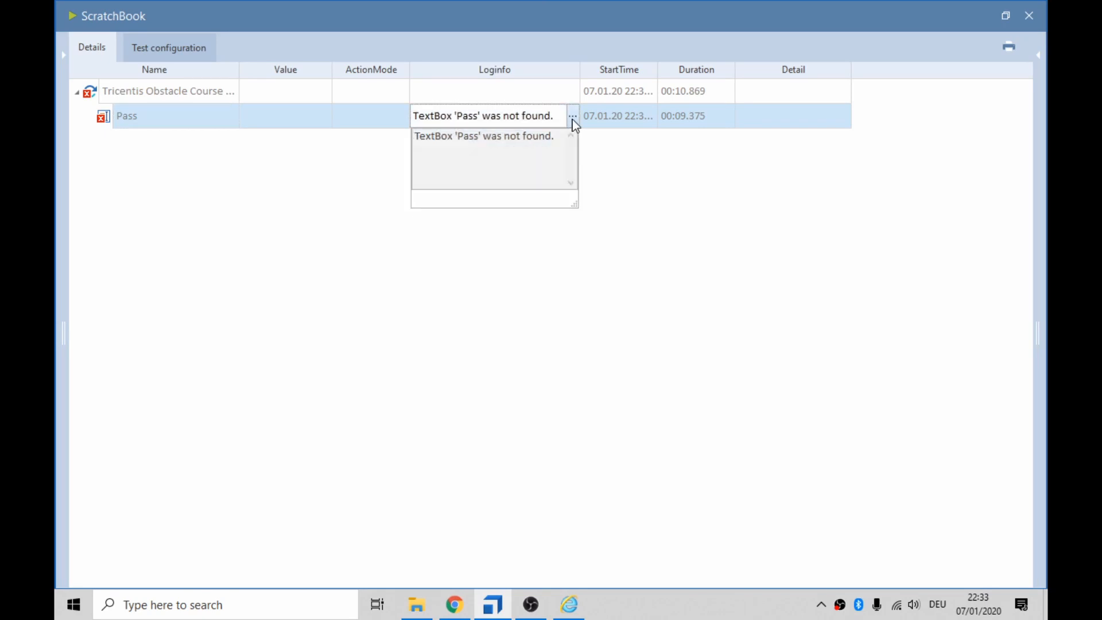
click(1030, 18)
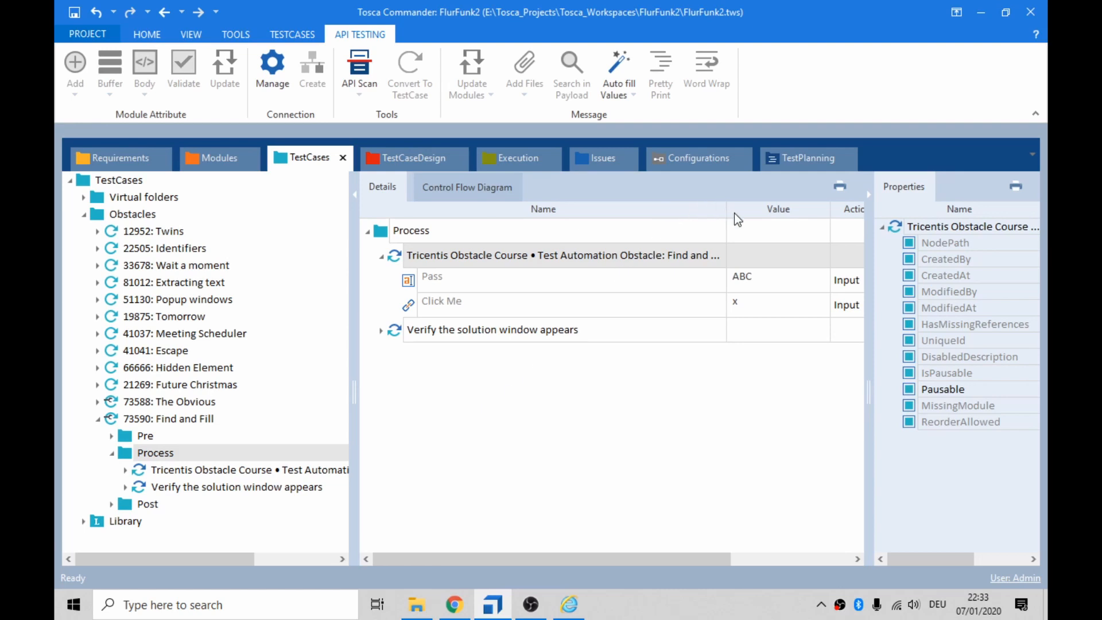
Step: Narrow the Name column of the test step table, switch to Internet Explorer, and reload the obstacle page without the trailing # in its address
drag(726, 208, 619, 201)
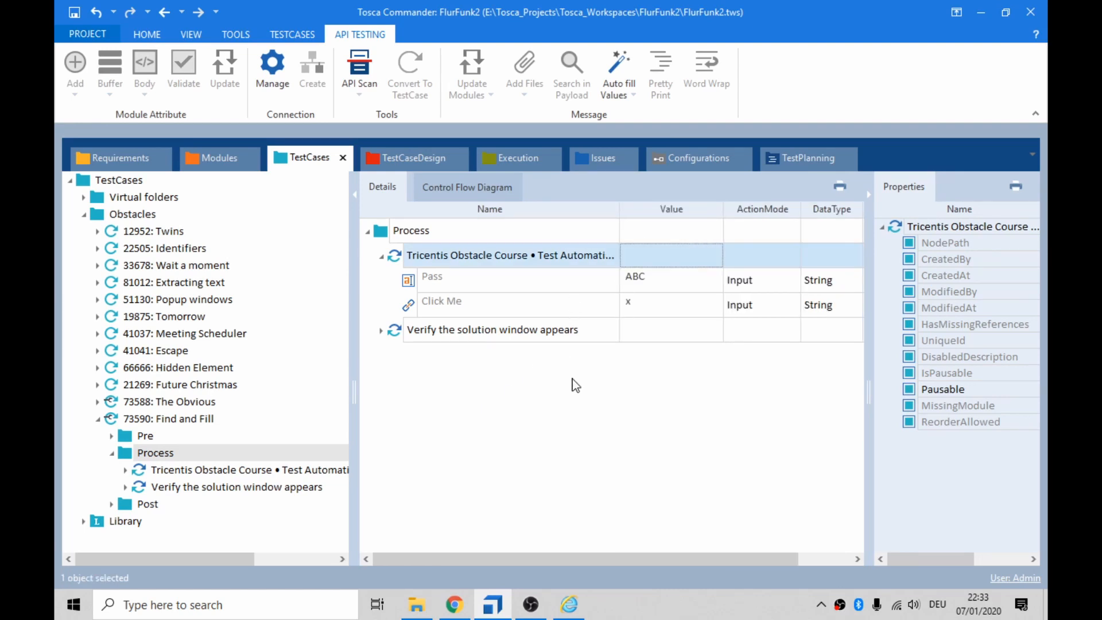
click(570, 610)
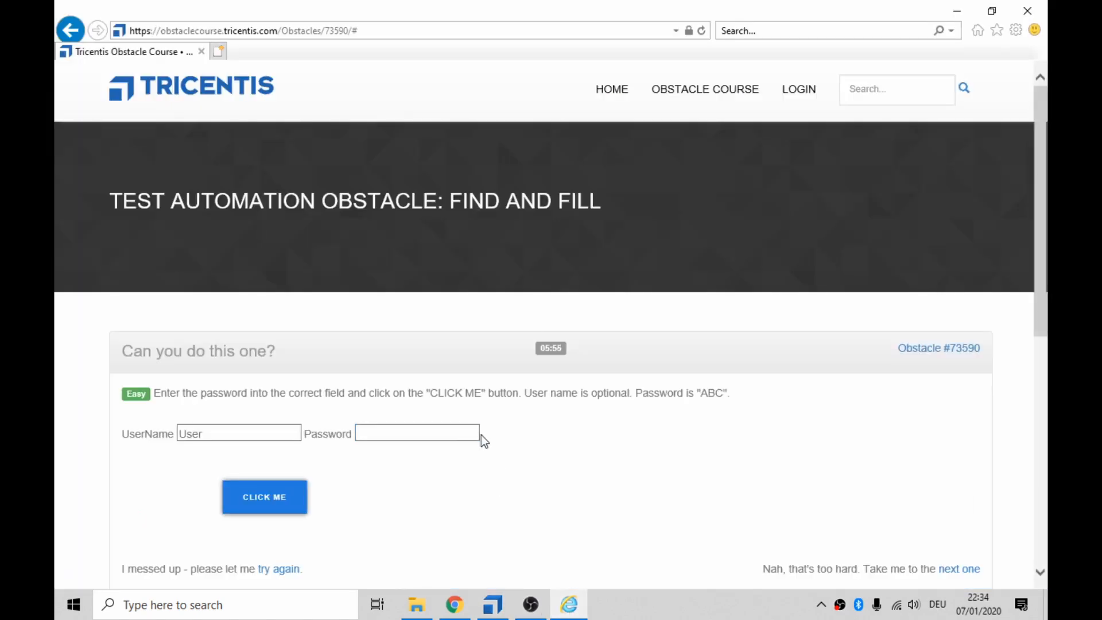
click(702, 30)
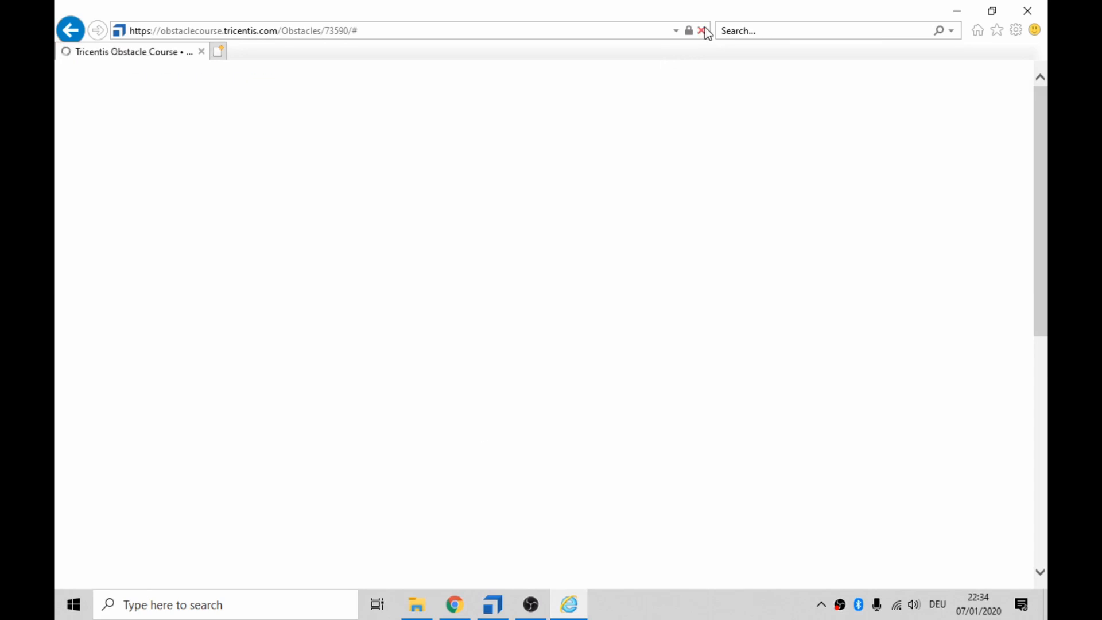
click(508, 30)
click(504, 29)
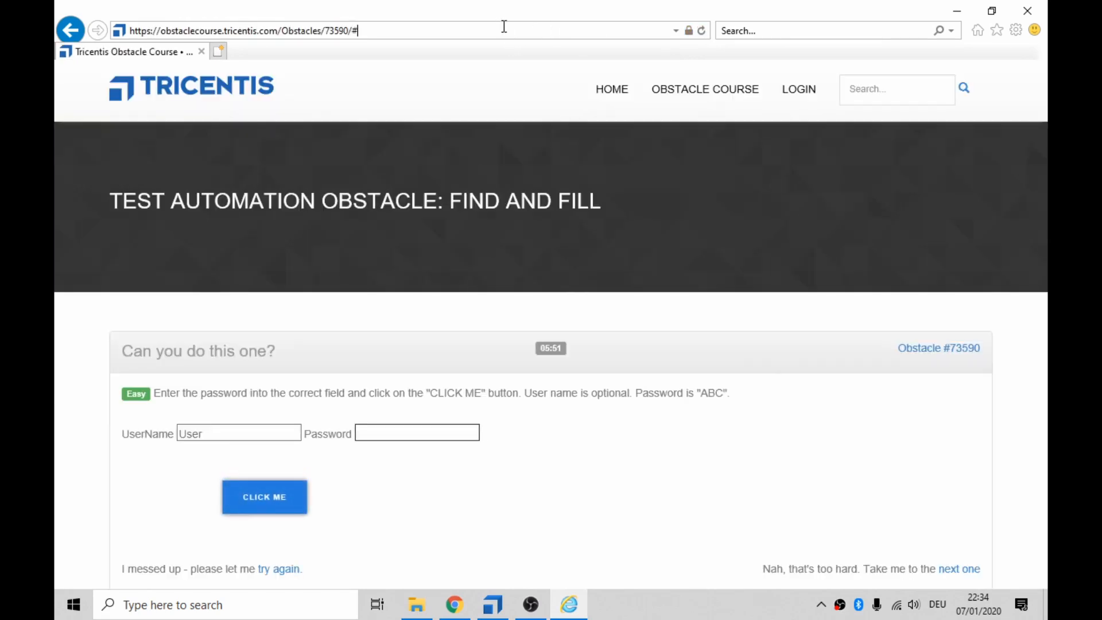
key(BackSpace)
key(Return)
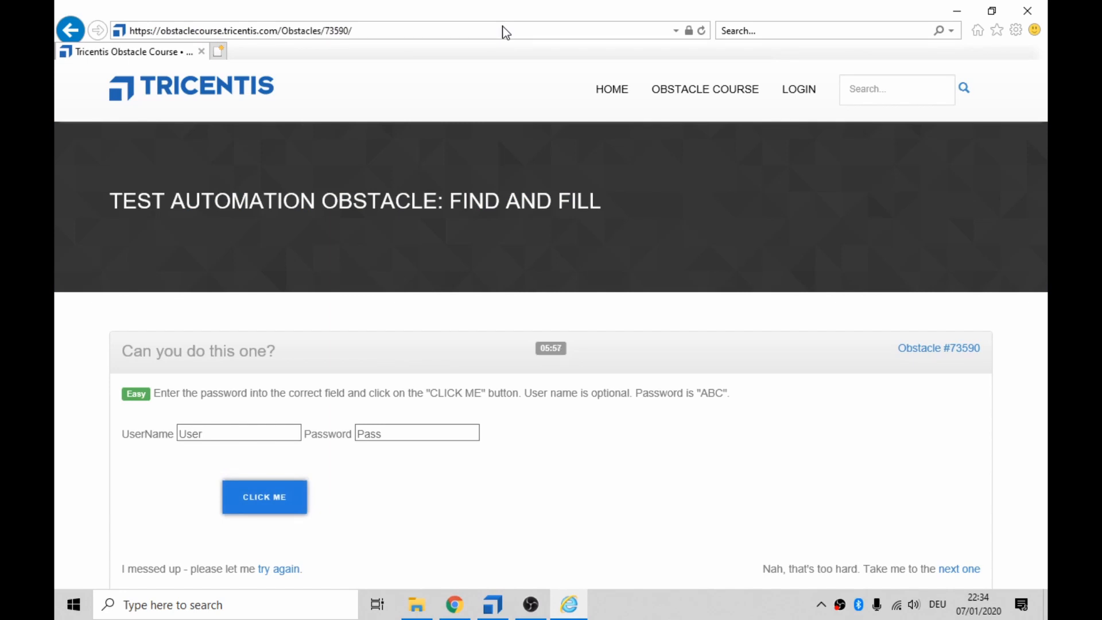
Step: Switch back to Tosca Commander and rerun the Find and Fill test step in the ScratchBook
key(alt+Tab)
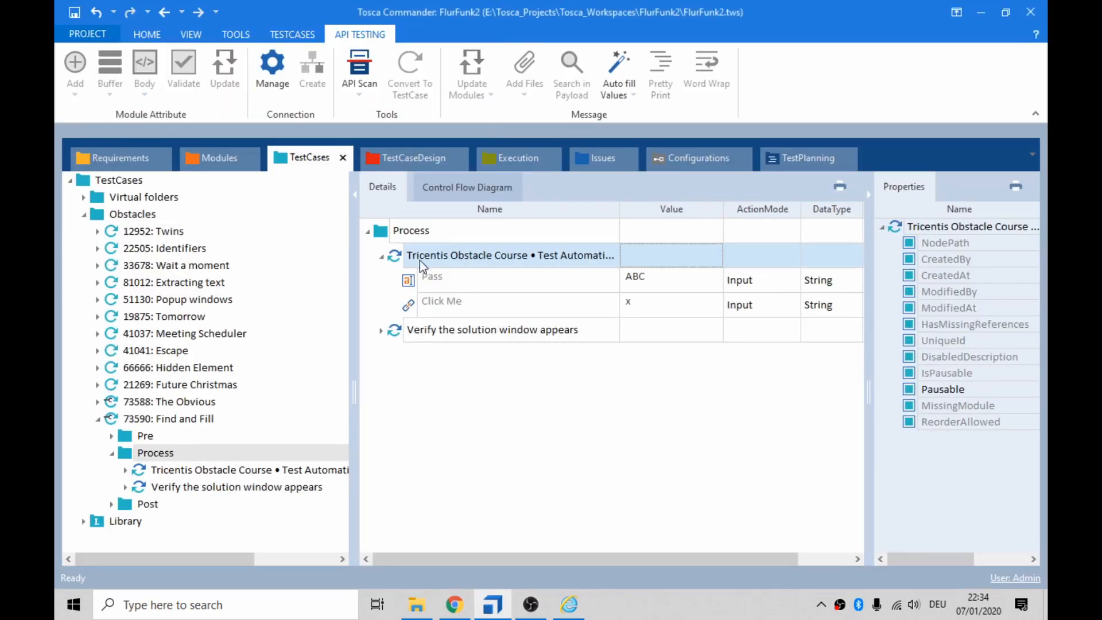
click(381, 237)
click(410, 258)
key(F6)
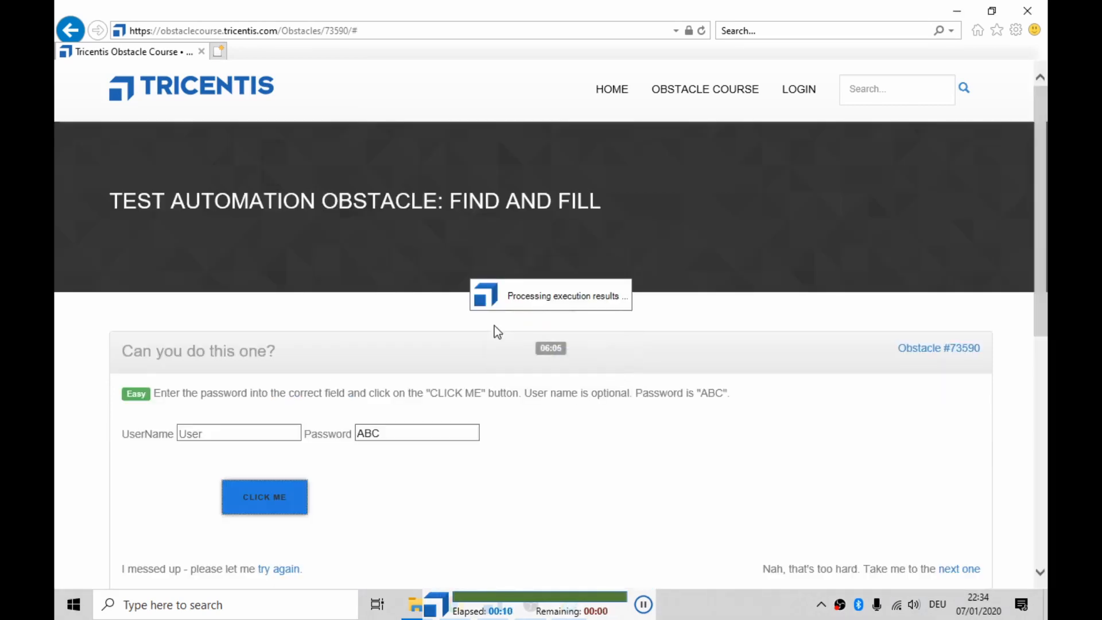
Step: Try submitting the obstacle form with an empty Password field and dismiss the web page's message
click(393, 434)
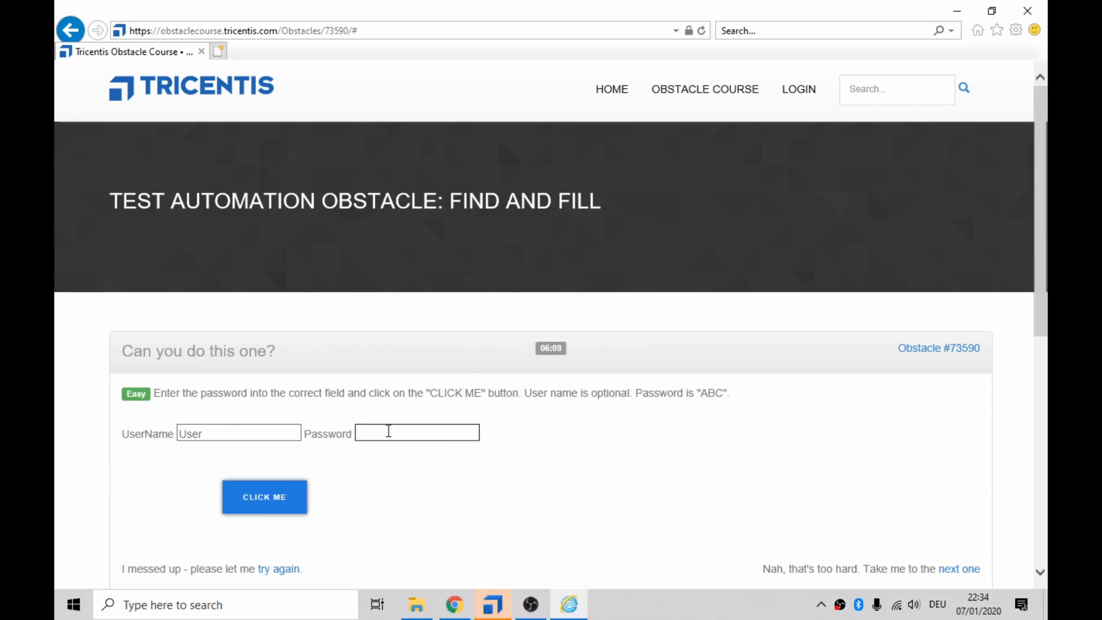
click(270, 495)
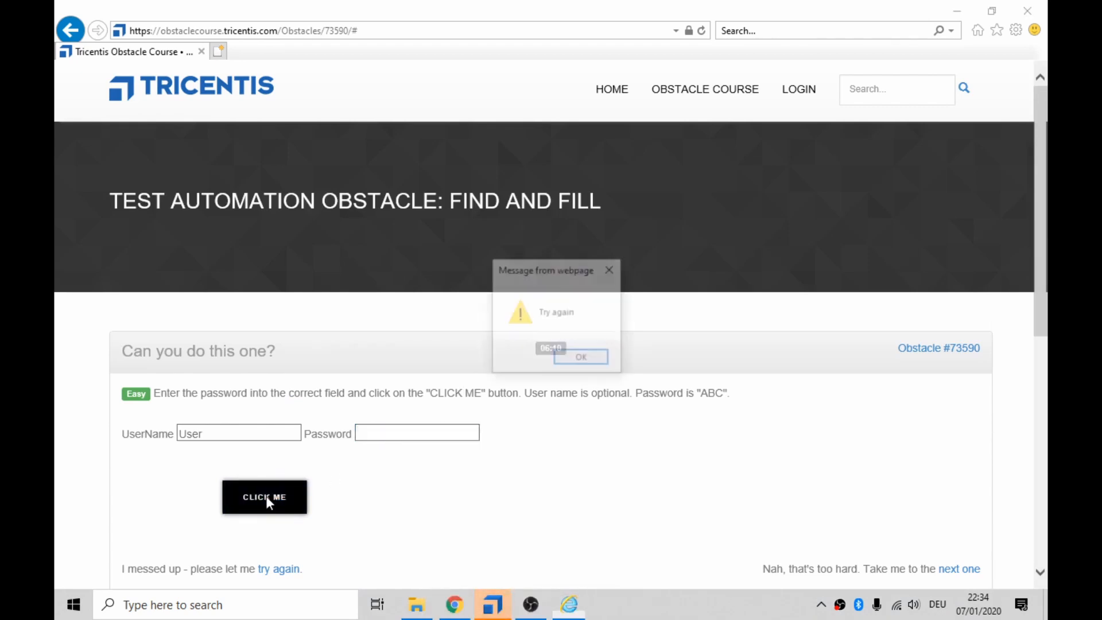
click(582, 358)
Step: Enter the obstacle's password manually in the Password field, submit the form, and choose to try the obstacle again
click(421, 431)
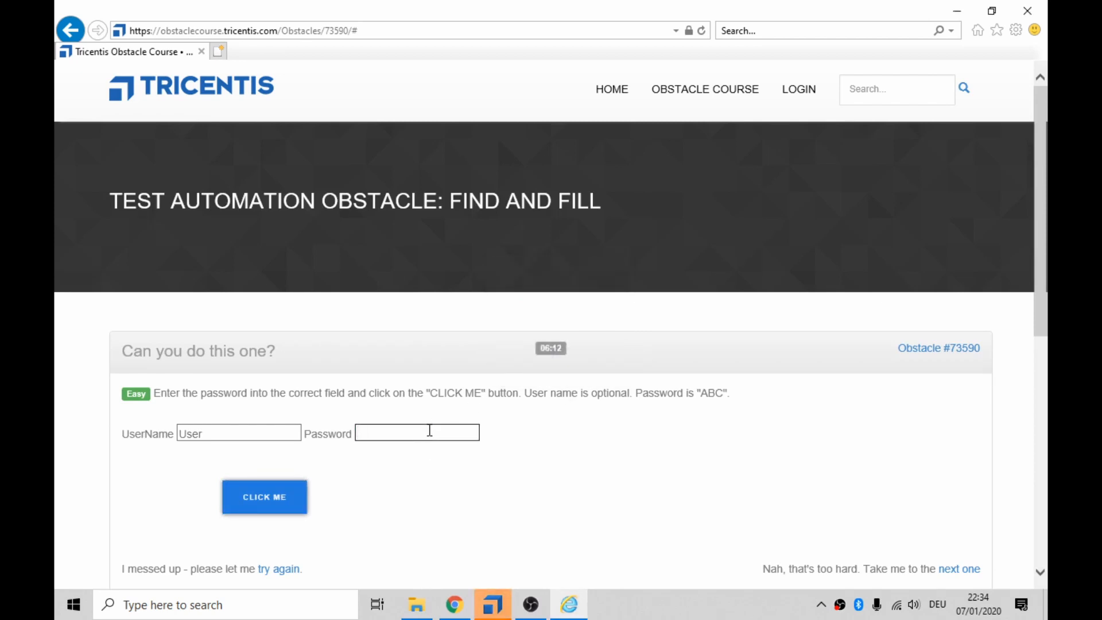
text(ABC)
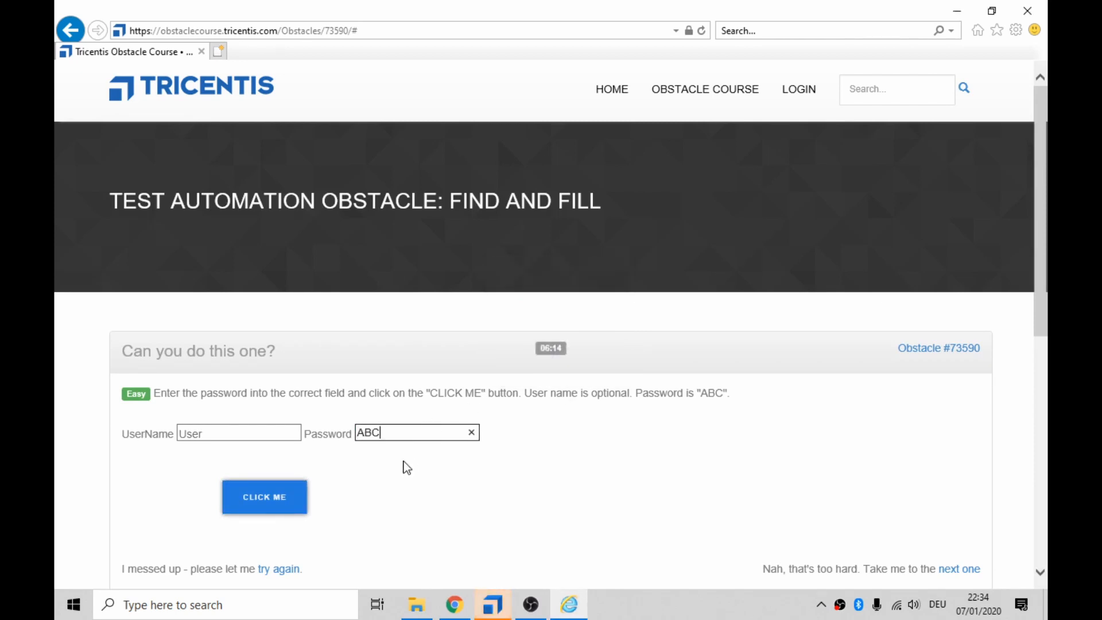
click(262, 503)
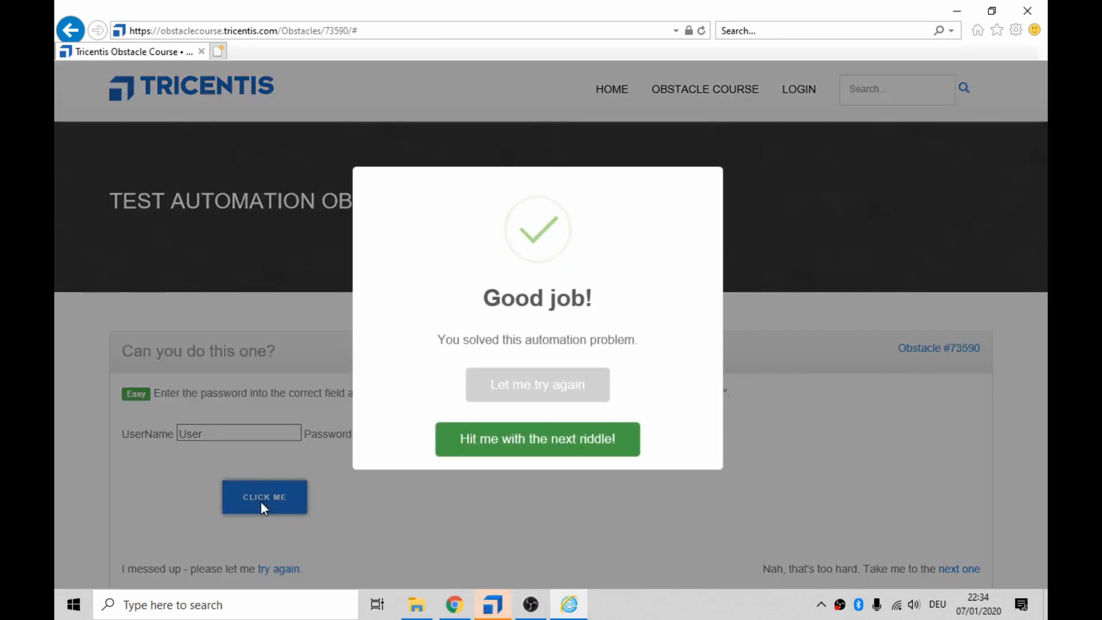
click(535, 390)
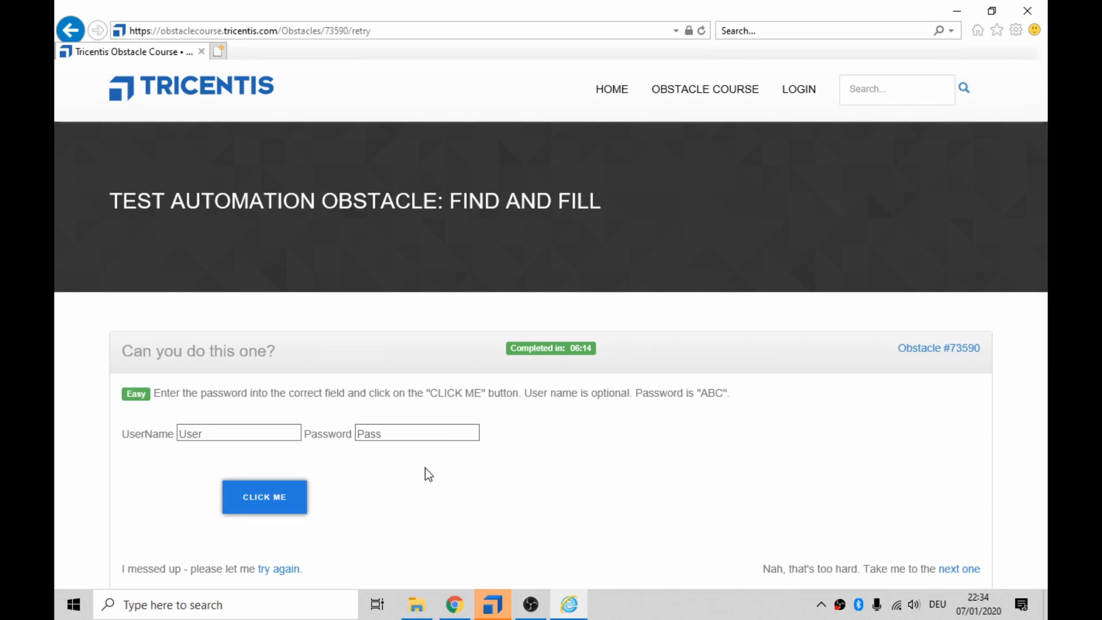
Step: Return to the ScratchBook in Tosca Commander, expand the test step result, read the Click Me log info in full, and close the results
click(492, 604)
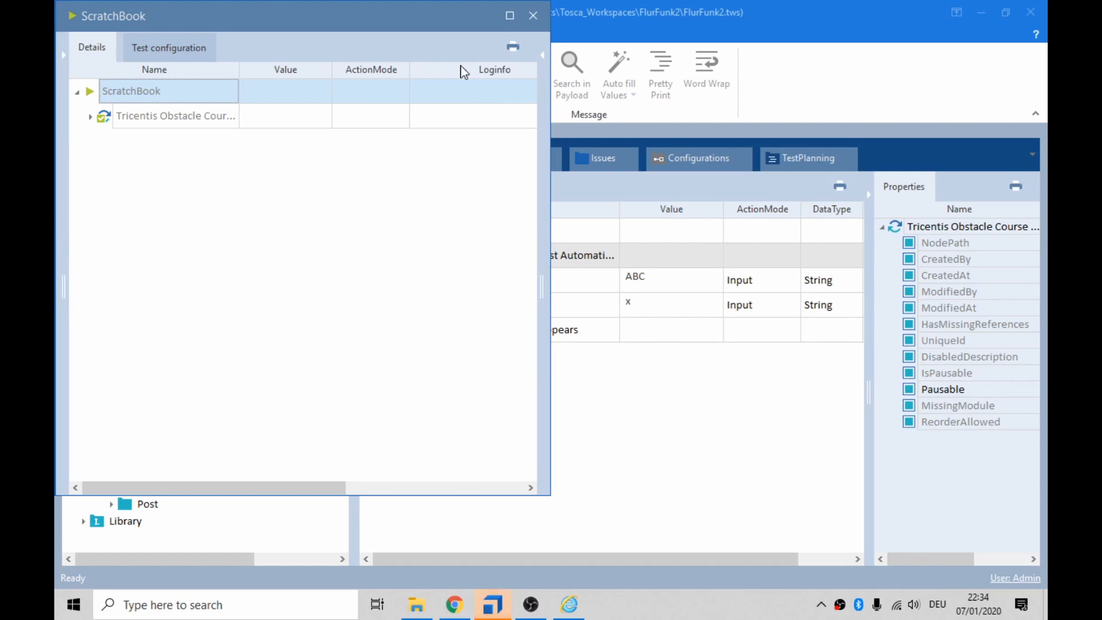
click(90, 117)
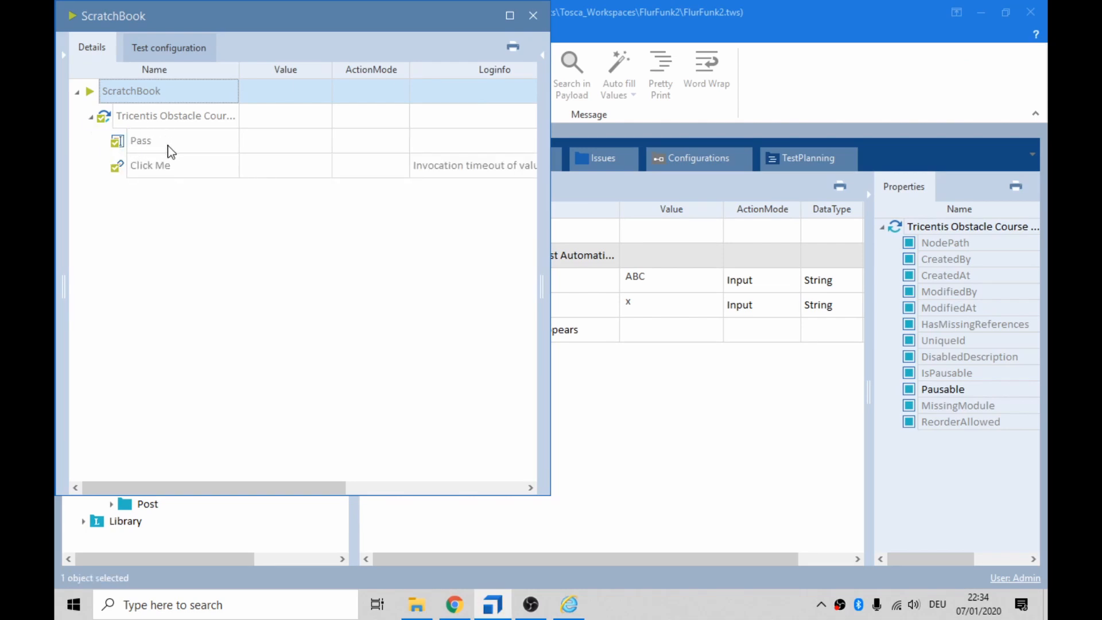
click(511, 165)
click(529, 167)
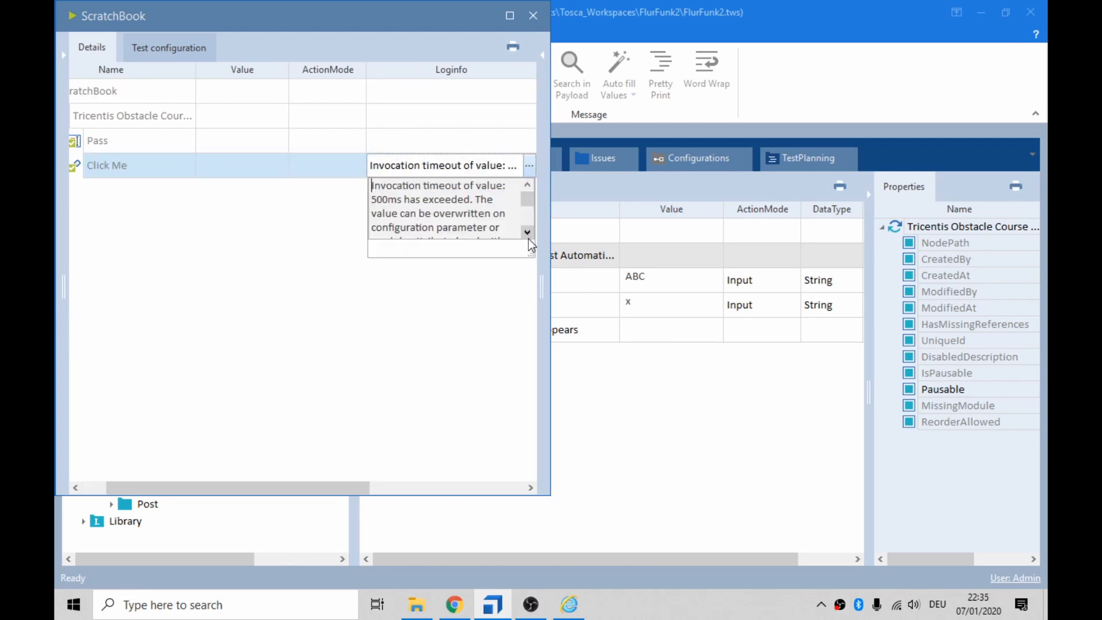
drag(530, 253, 551, 363)
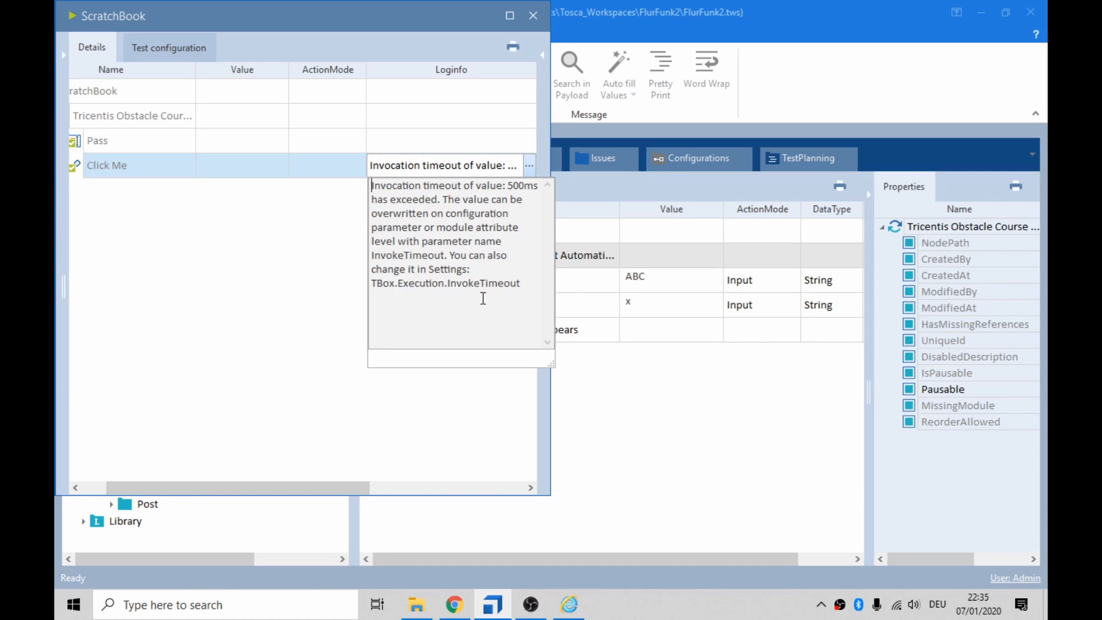
click(534, 14)
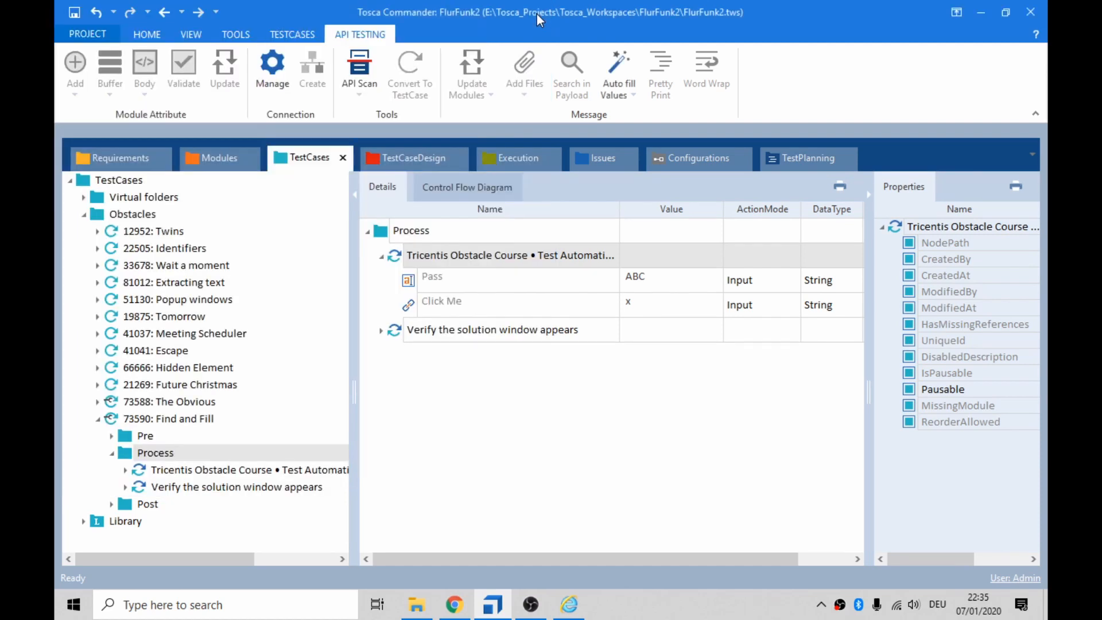
Step: Run the Find and Fill test step in the ScratchBook again, submit the filled form manually, and dismiss the page's message
right_click(400, 259)
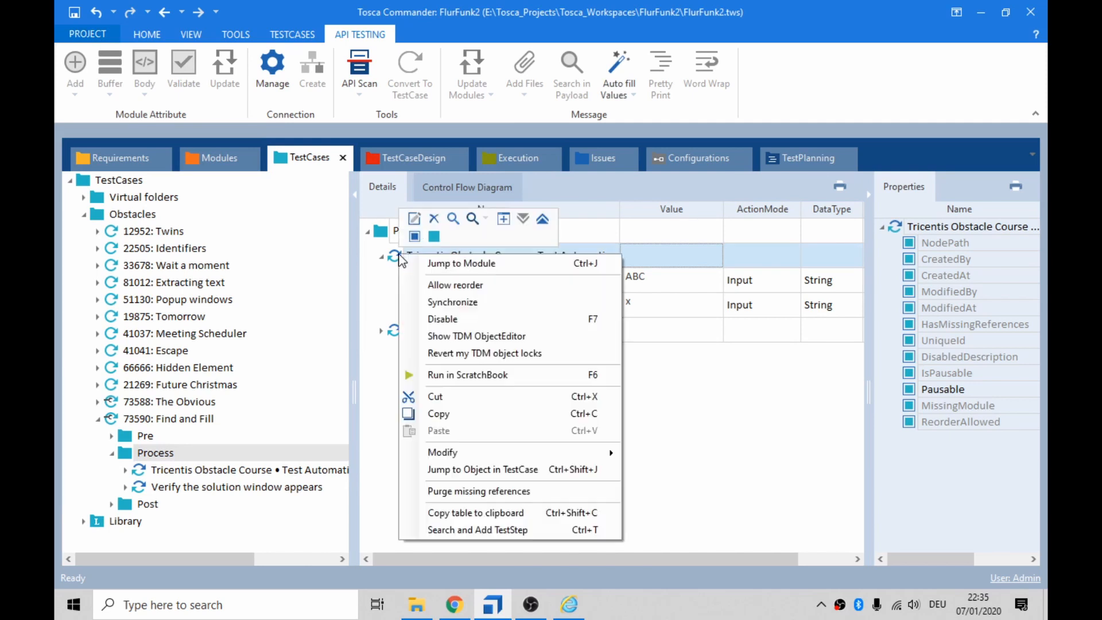
click(451, 375)
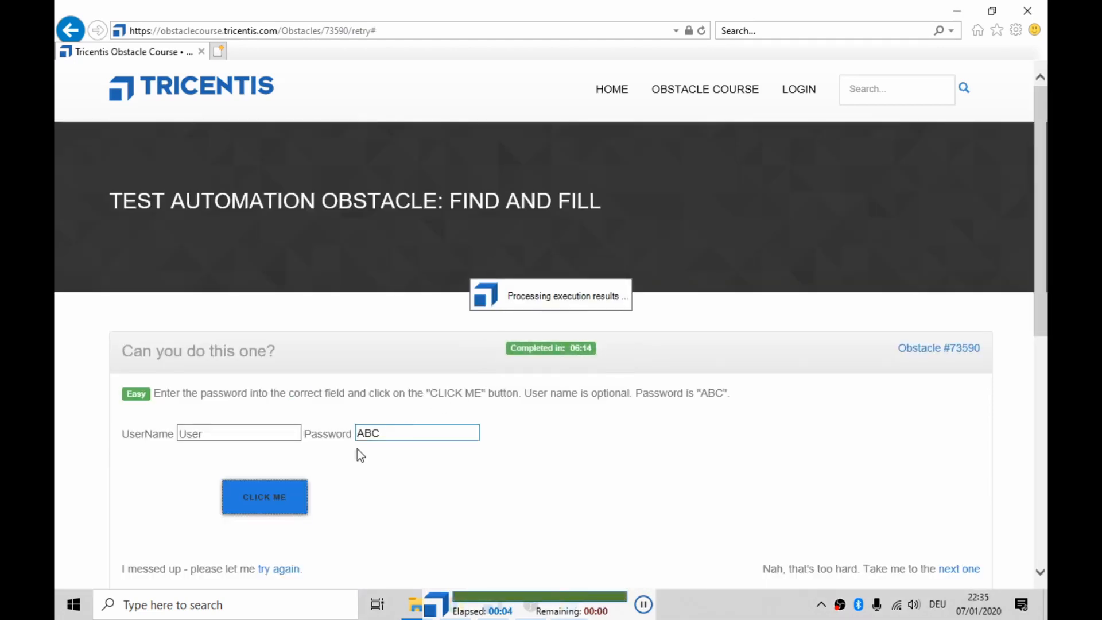
click(272, 500)
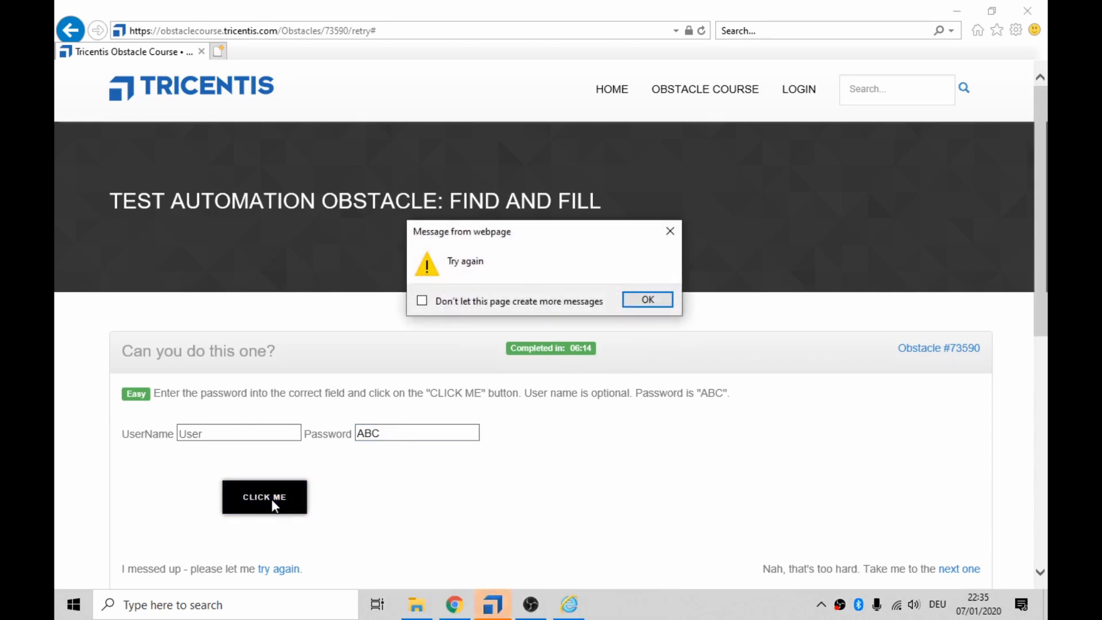
click(646, 303)
Step: Select the text in the Password field, try submitting the form once more, and dismiss the message
click(391, 435)
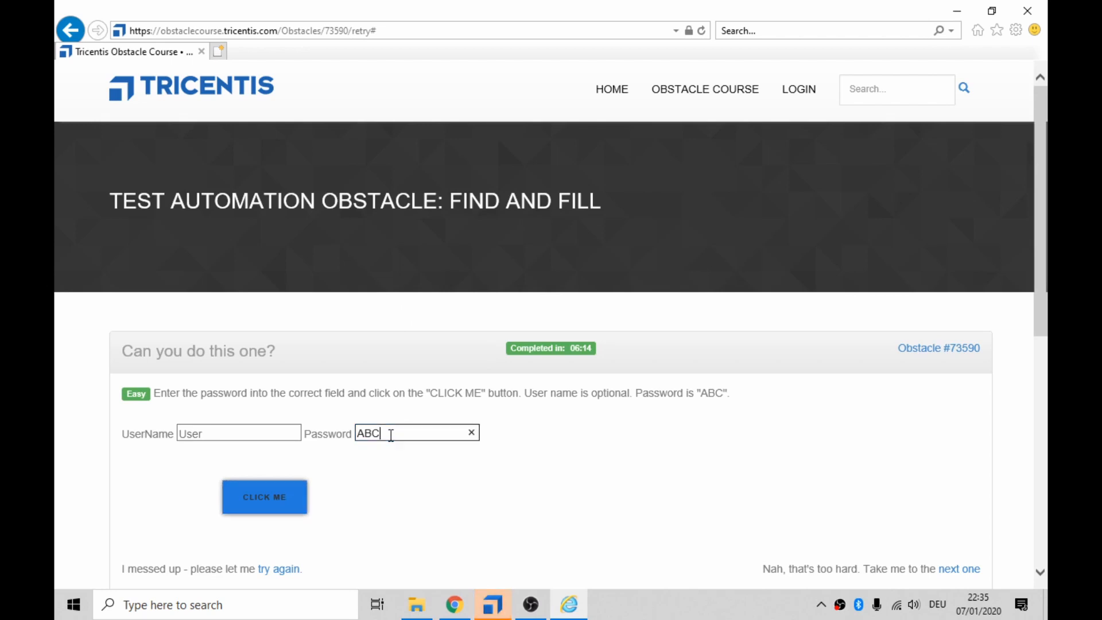
drag(385, 435, 350, 443)
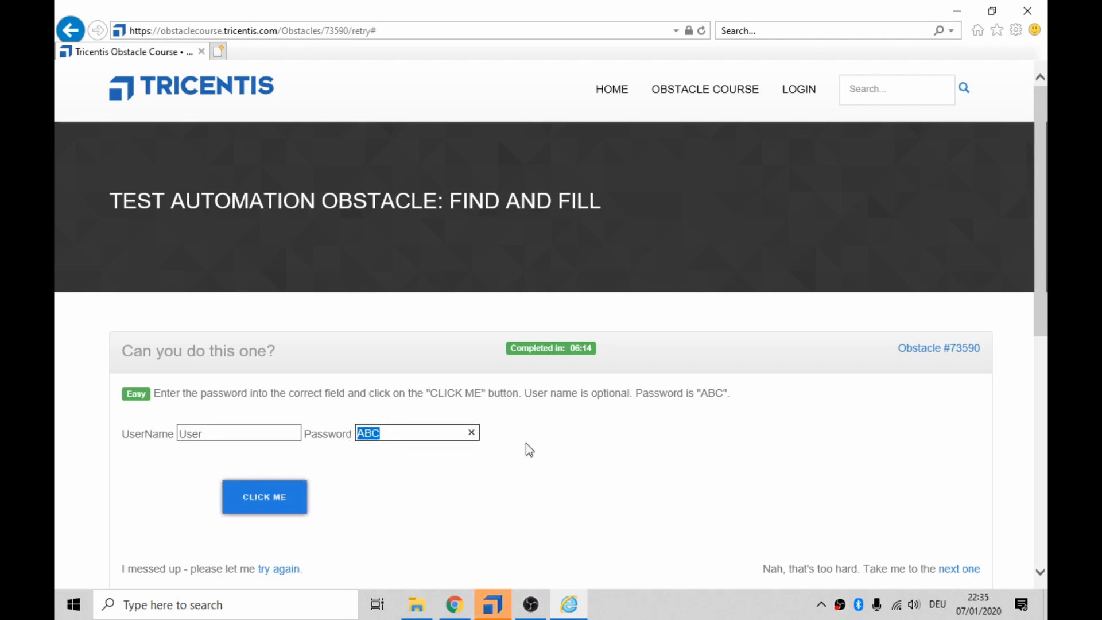
click(267, 494)
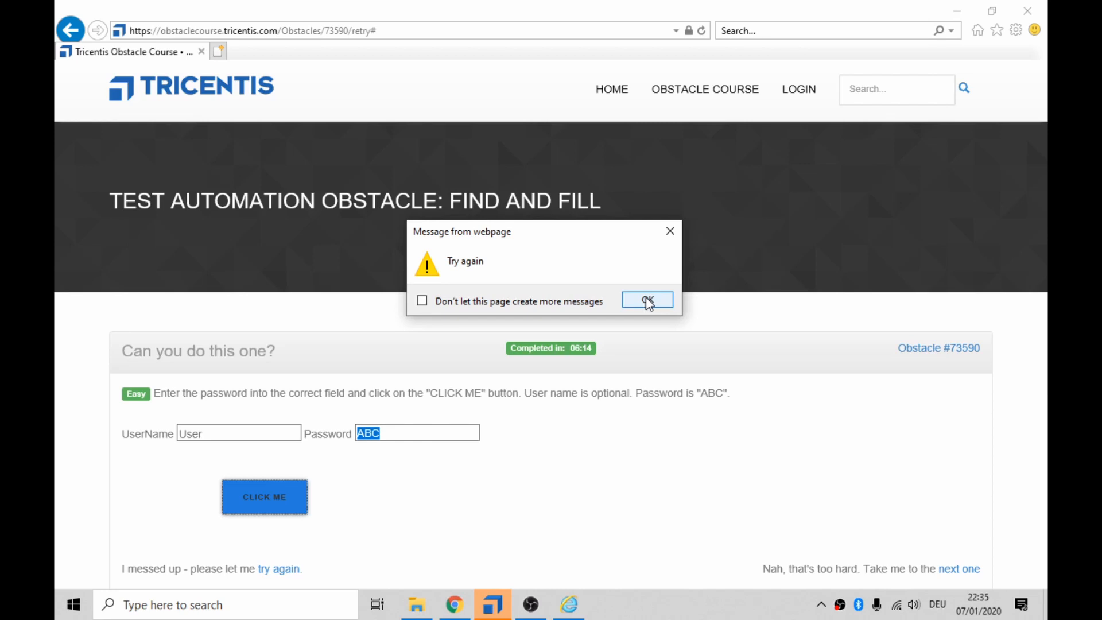
click(647, 300)
Step: Put the cursor back in the Password field, resubmit the form, choose to try the obstacle again, and close the ScratchBook results in Tosca Commander
scroll(400, 470, down, 3)
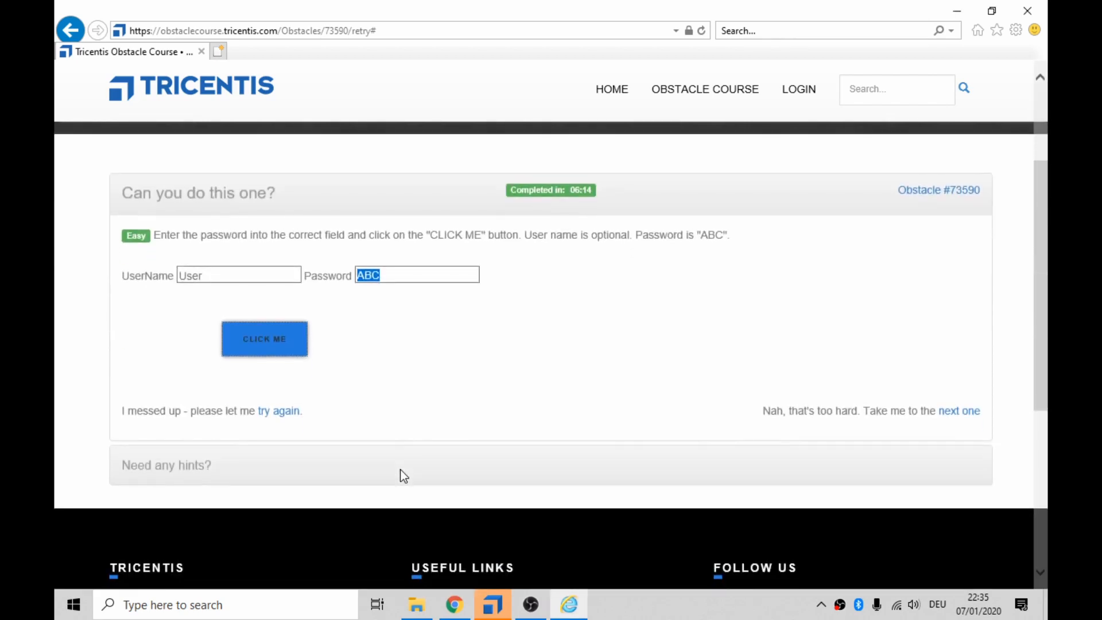
scroll(401, 469, up, 3)
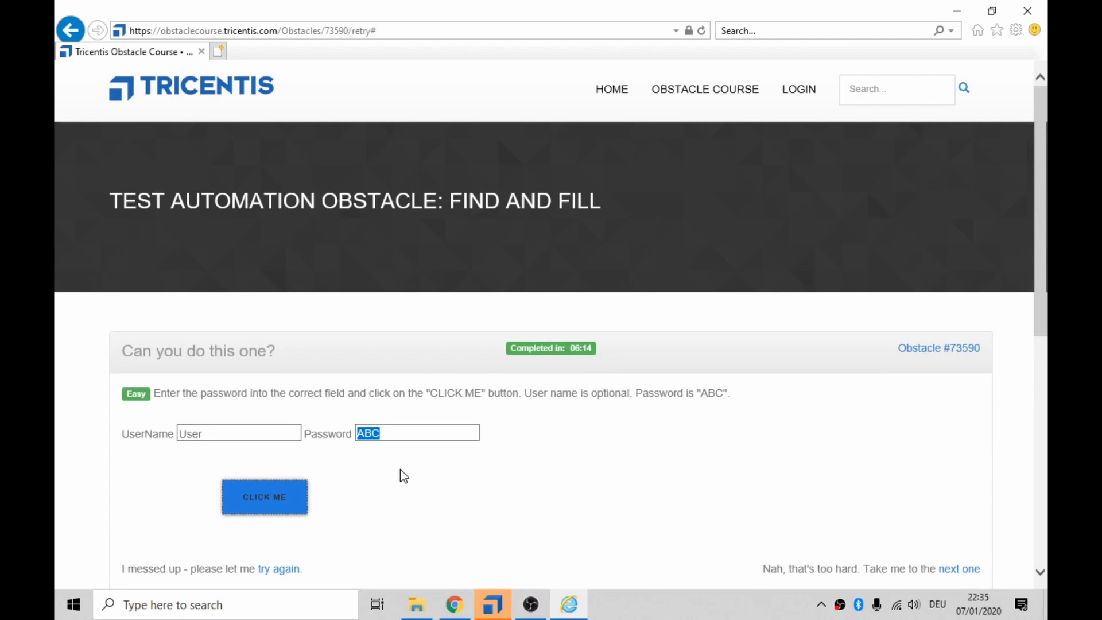
click(388, 432)
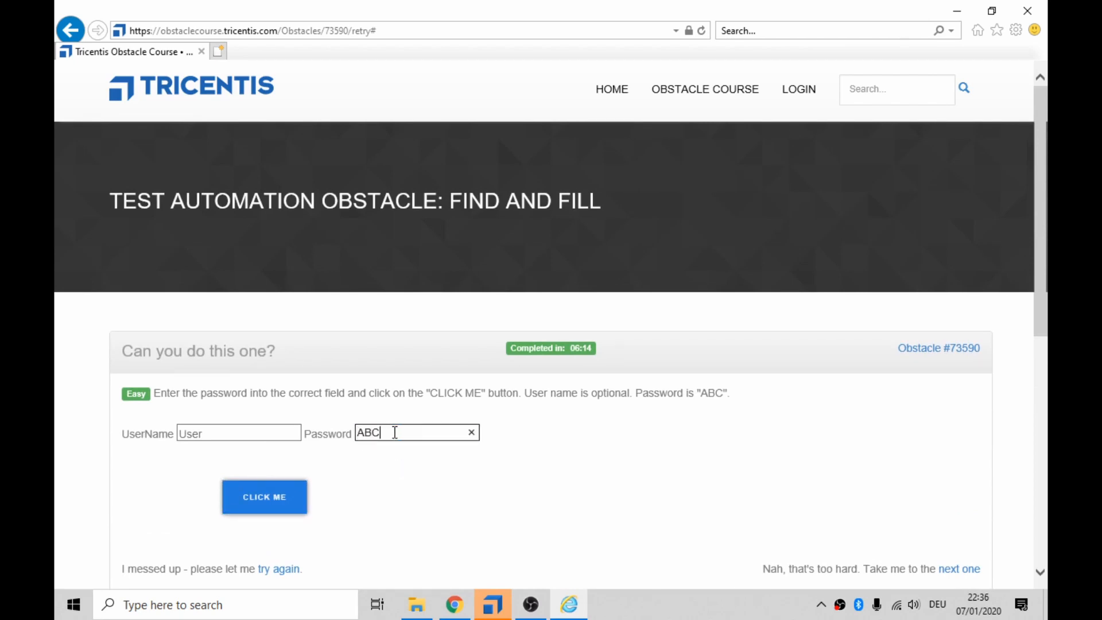
click(281, 494)
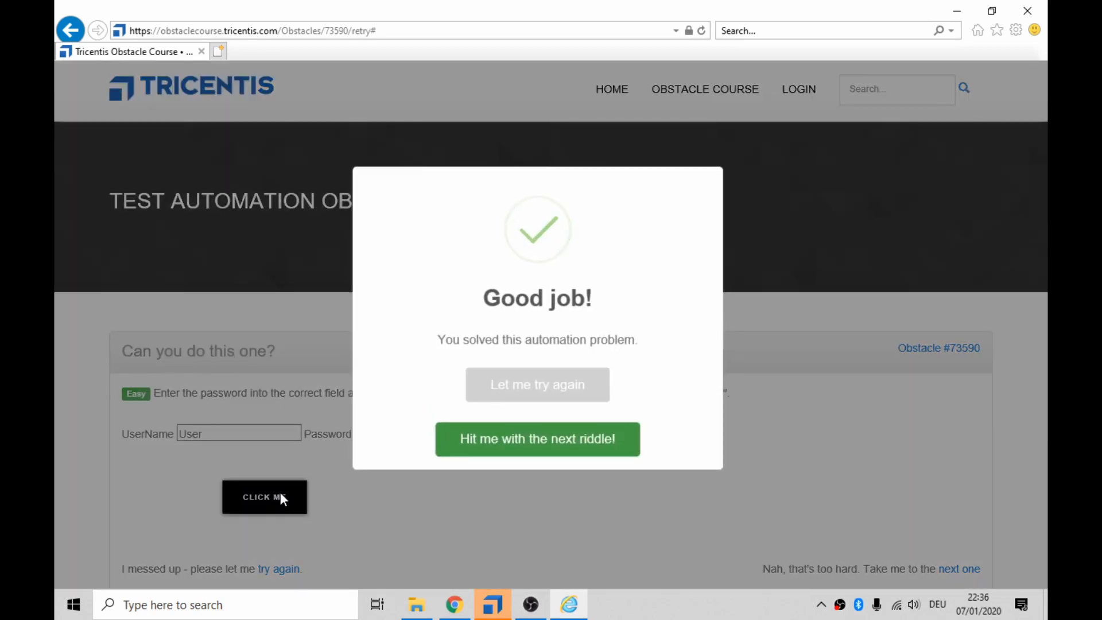
click(522, 392)
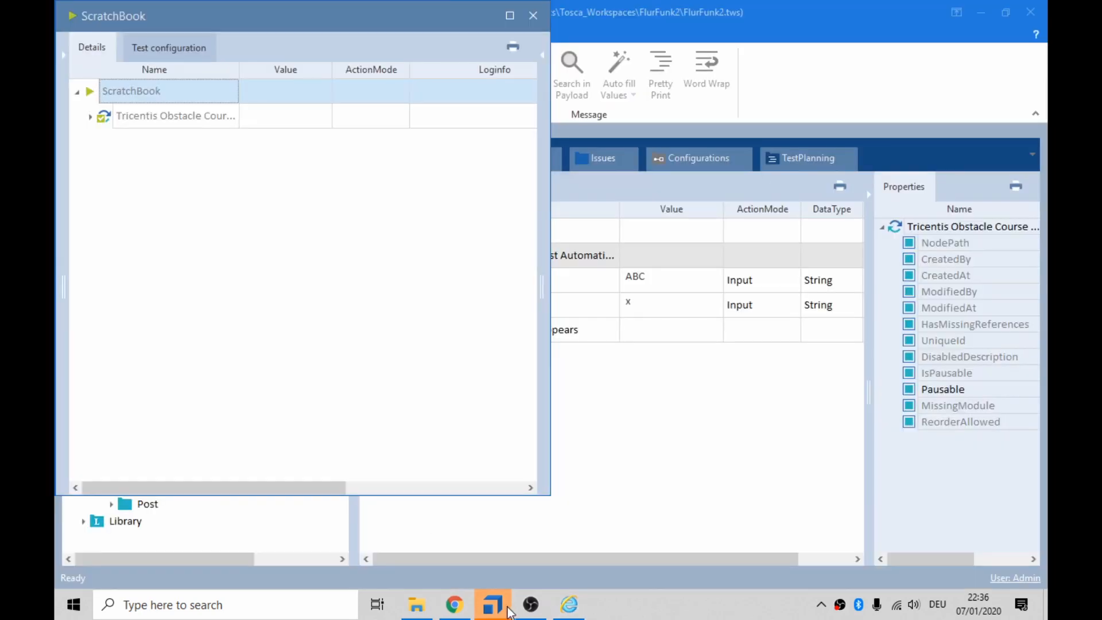
click(532, 16)
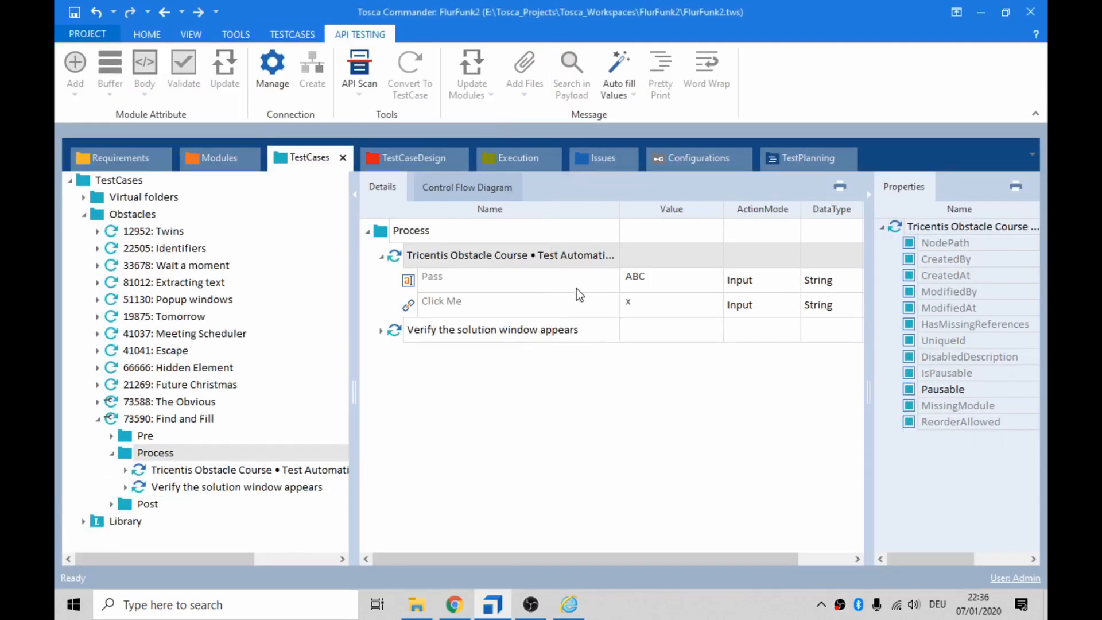
Step: Enclose the Pass field's password value in double quotes in the Find and Fill test step
click(654, 280)
click(655, 278)
click(654, 276)
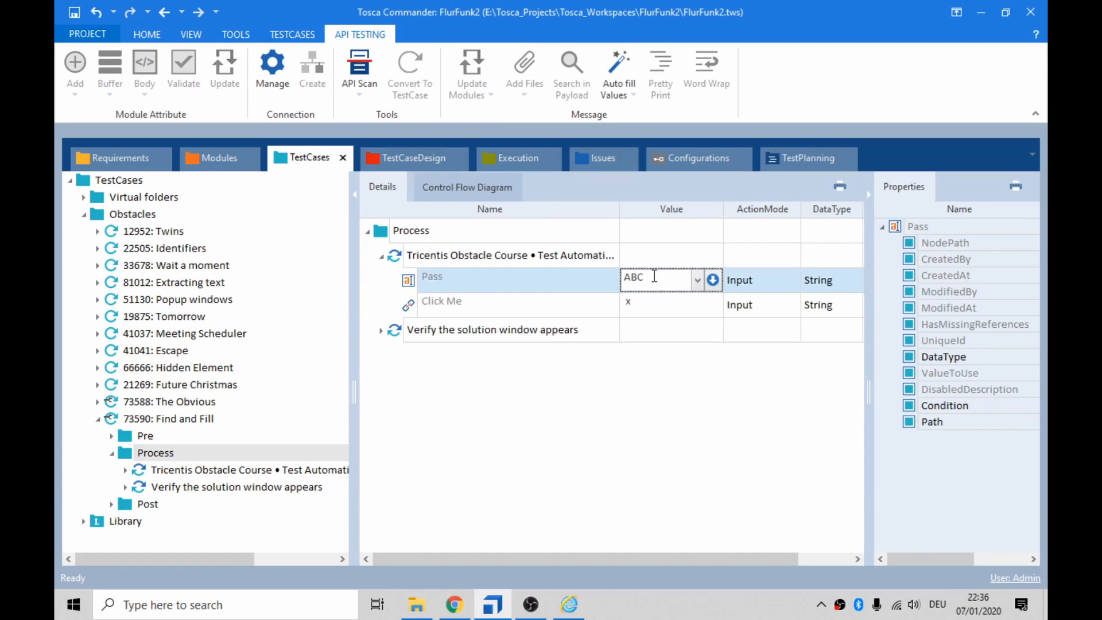
text(")
key(End)
text(")
Step: Run the Find and Fill test step in the ScratchBook with the quoted password, and dismiss the page's message
click(394, 266)
key(F6)
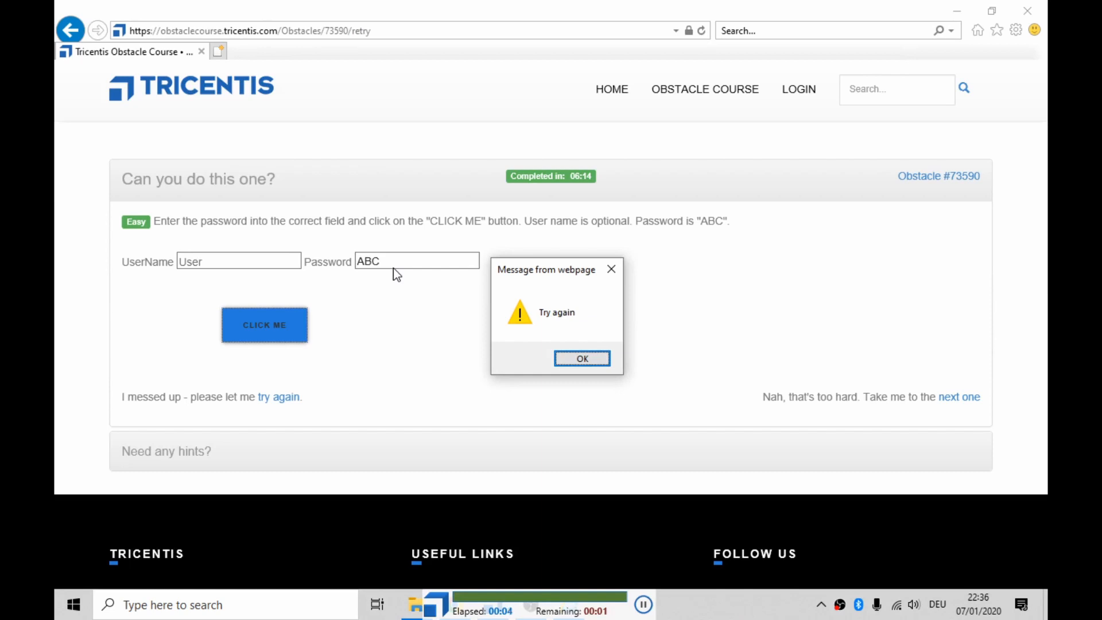
click(572, 357)
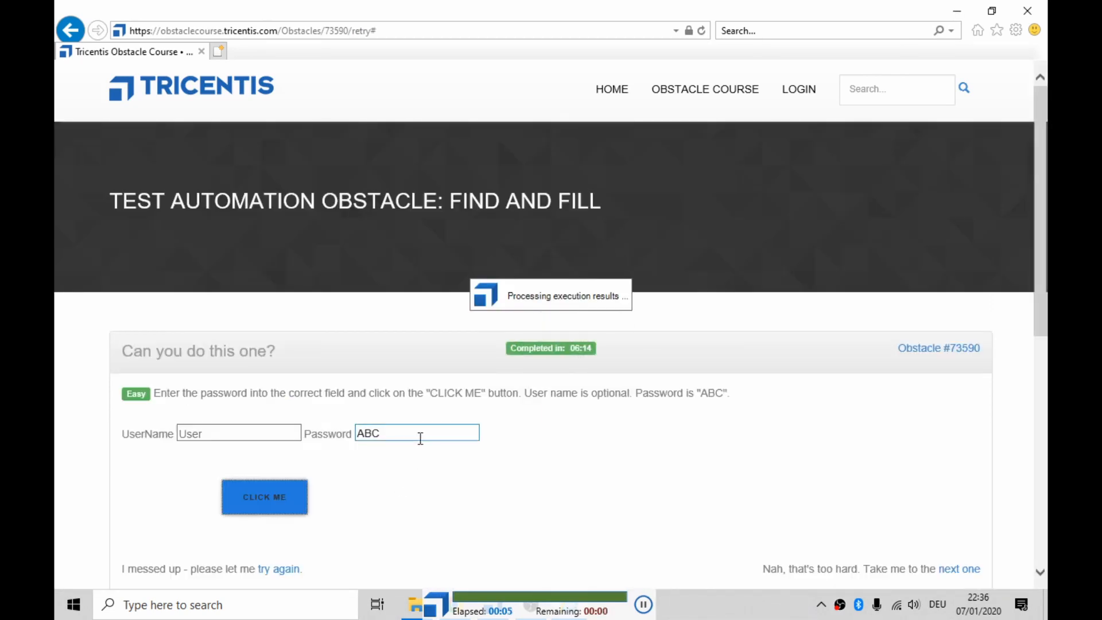
Step: Clear the Password field, enter the obstacle's password manually, submit the form, and close the ScratchBook results in Tosca Commander
click(471, 433)
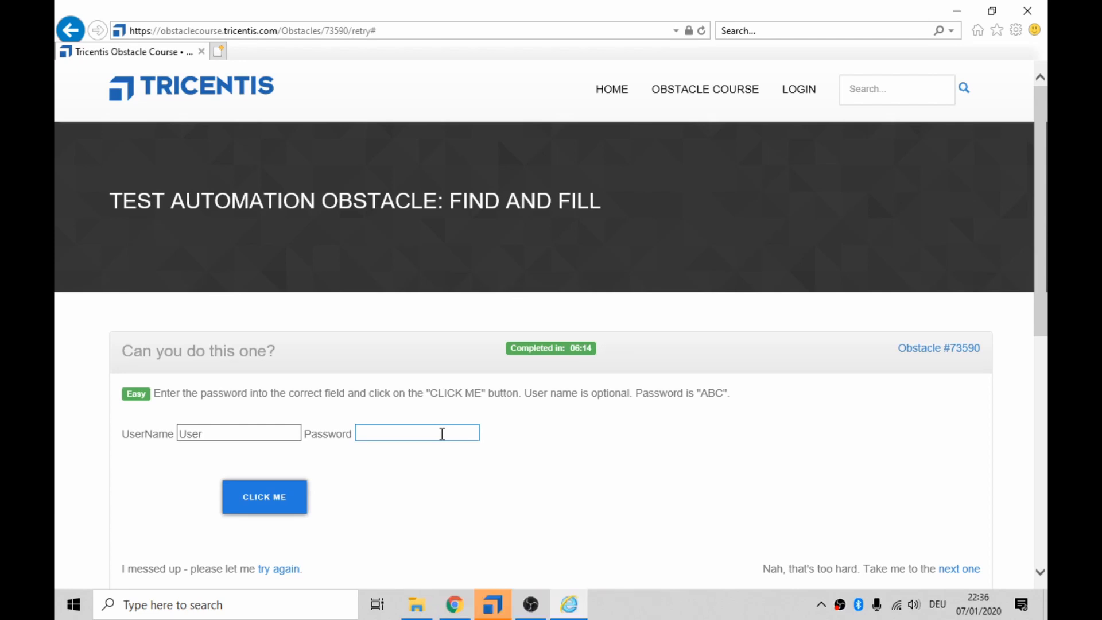
click(413, 431)
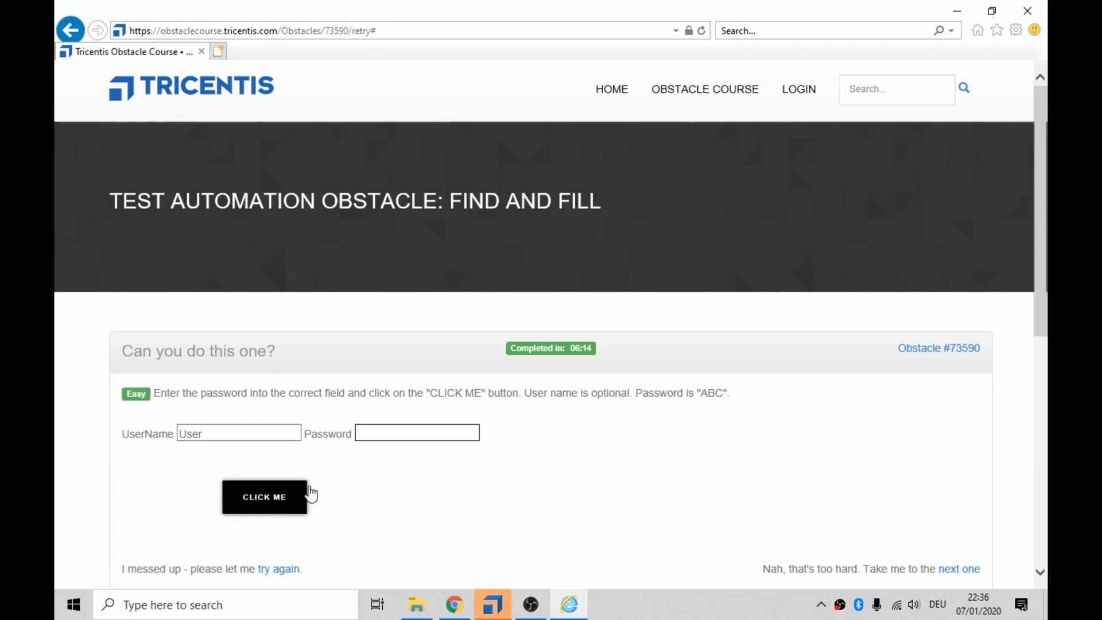
text(ABC)
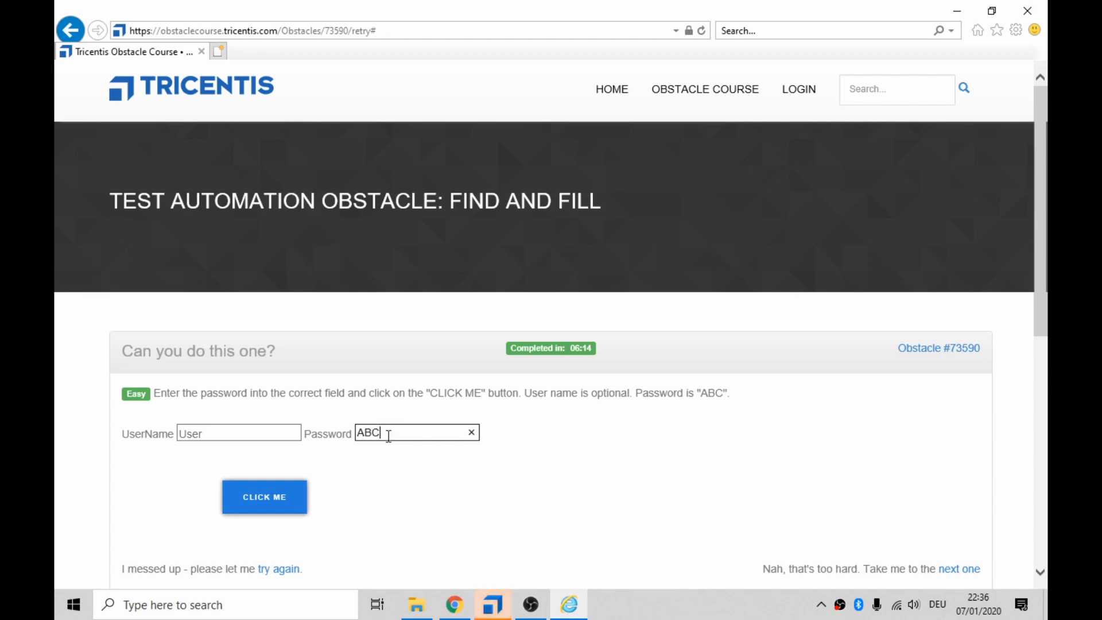
key(Tab)
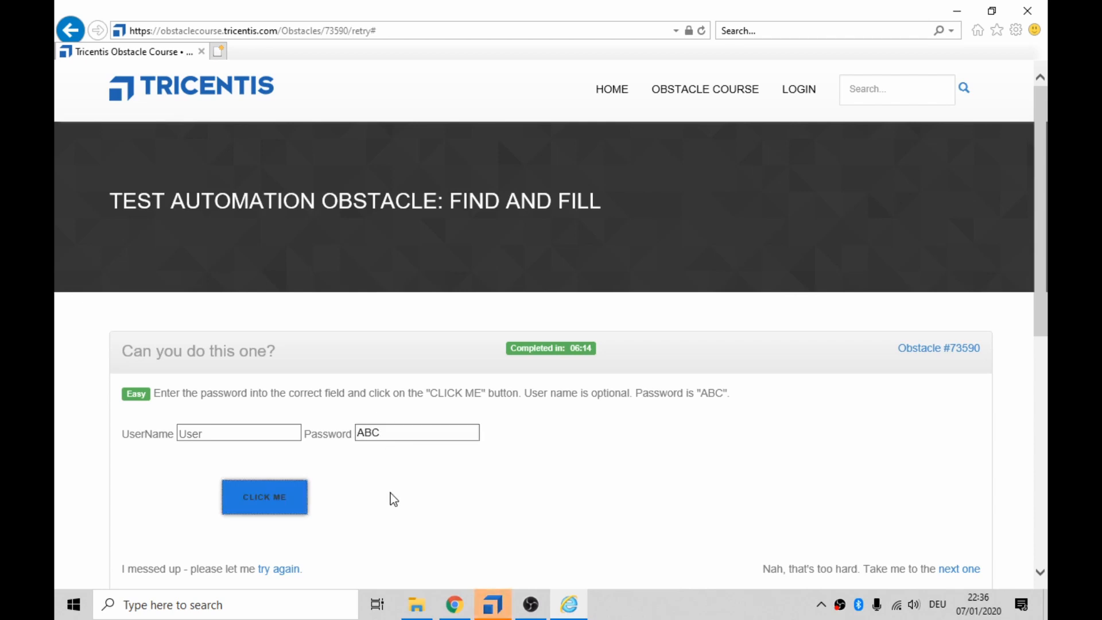
click(263, 498)
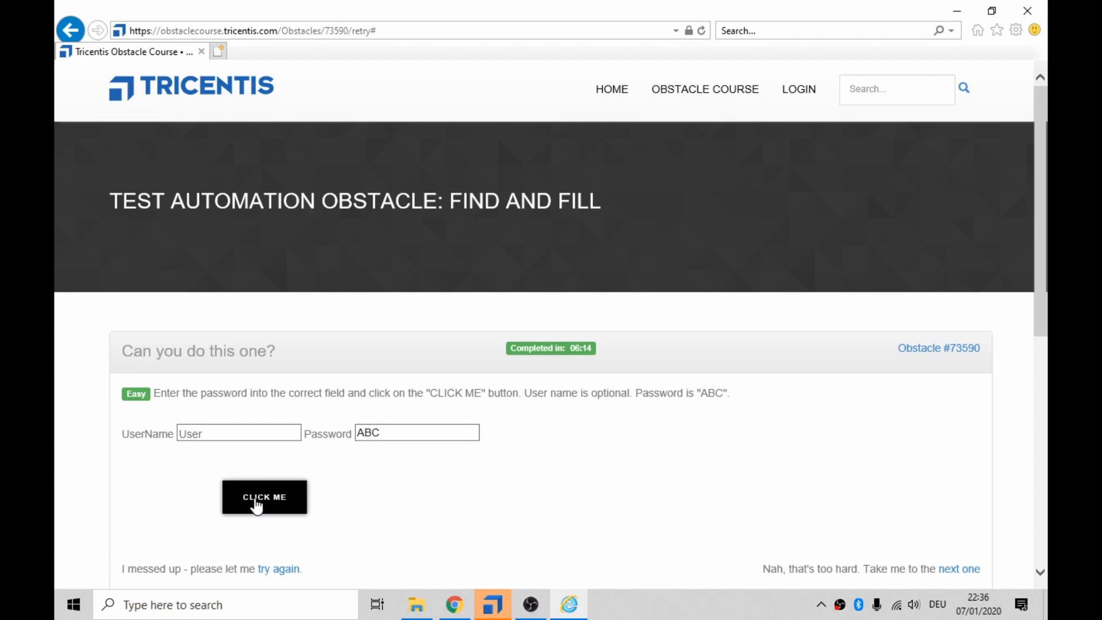
click(509, 387)
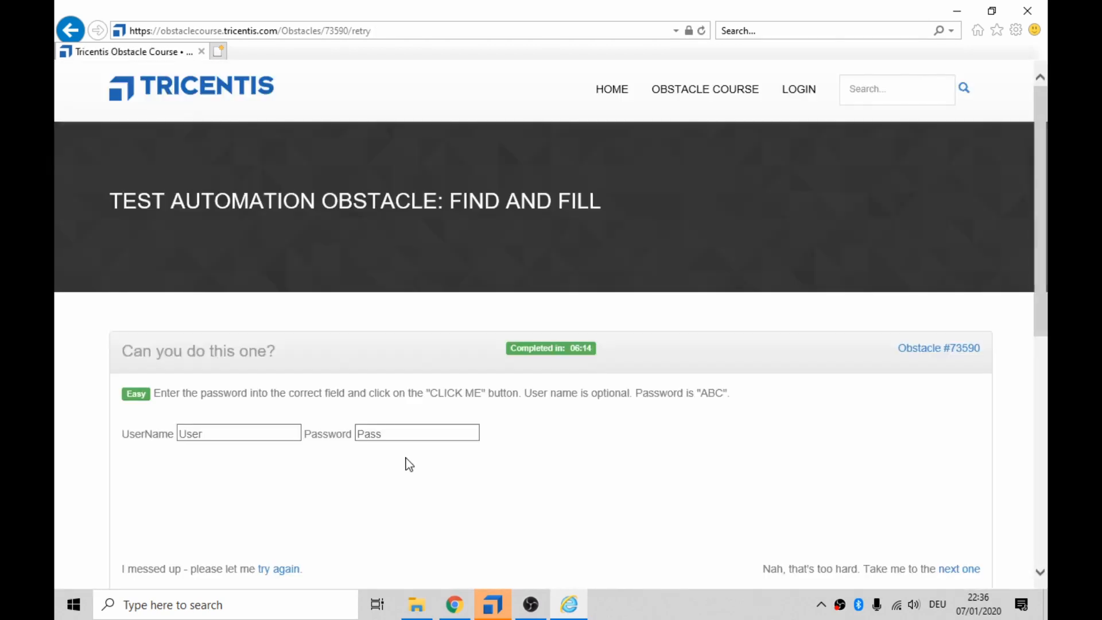
click(395, 436)
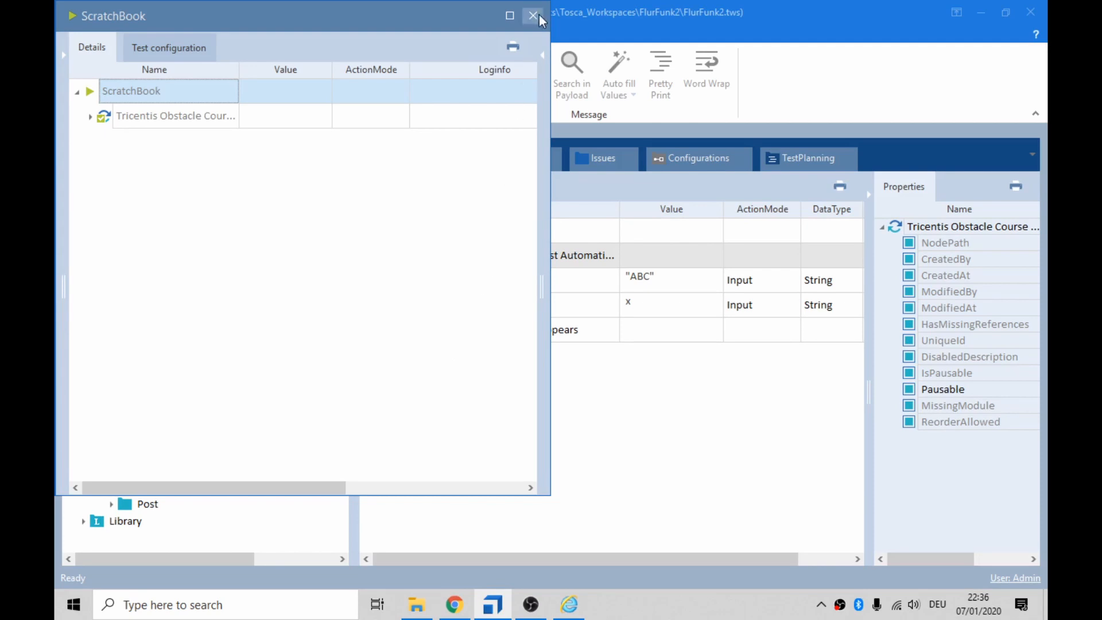
click(539, 13)
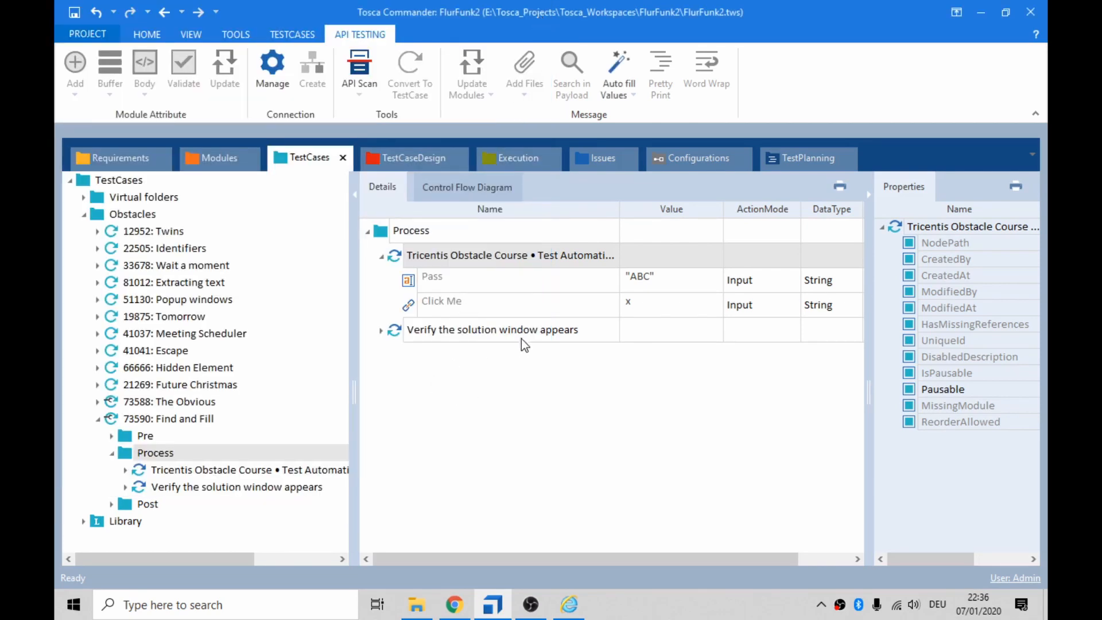
Step: Clear the value of the Click Me entry in the Find and Fill test step
click(687, 313)
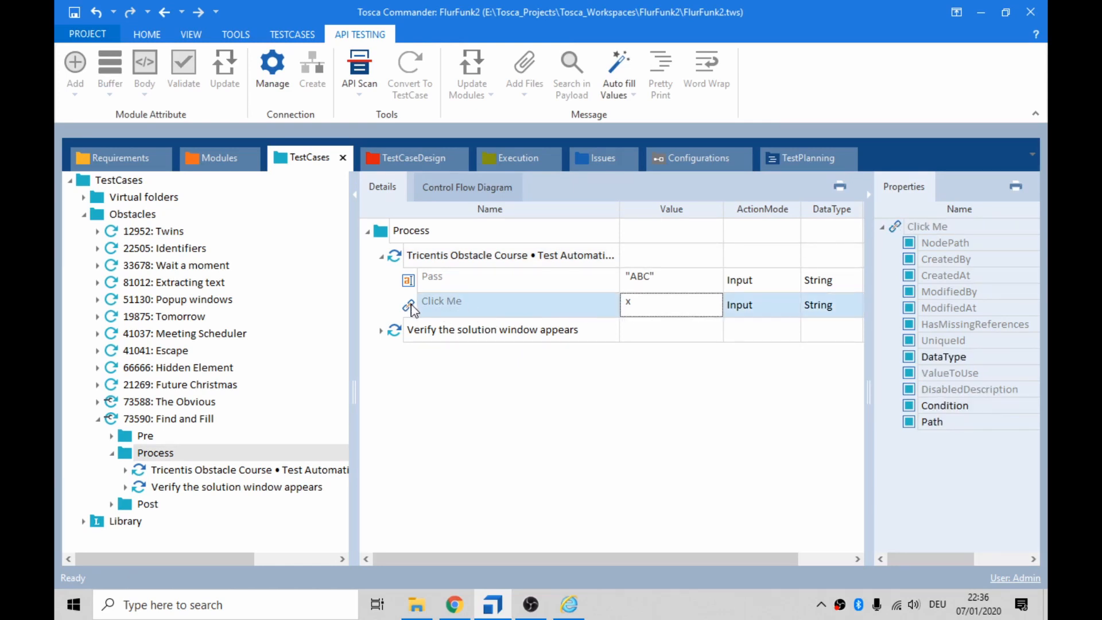
click(762, 307)
click(793, 307)
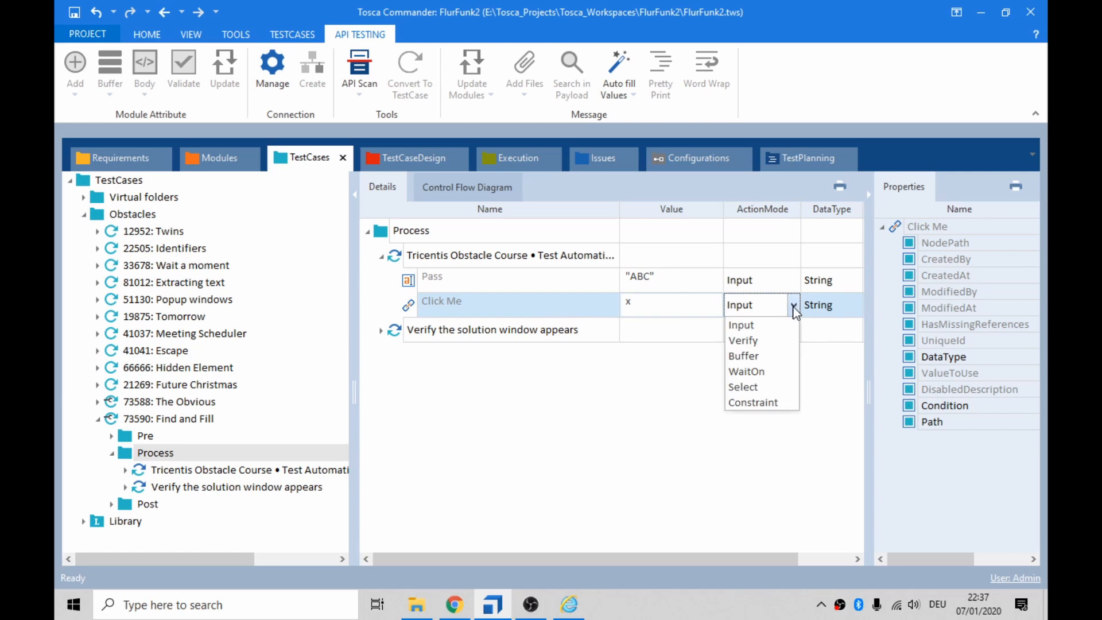
click(703, 308)
key(Delete)
click(696, 309)
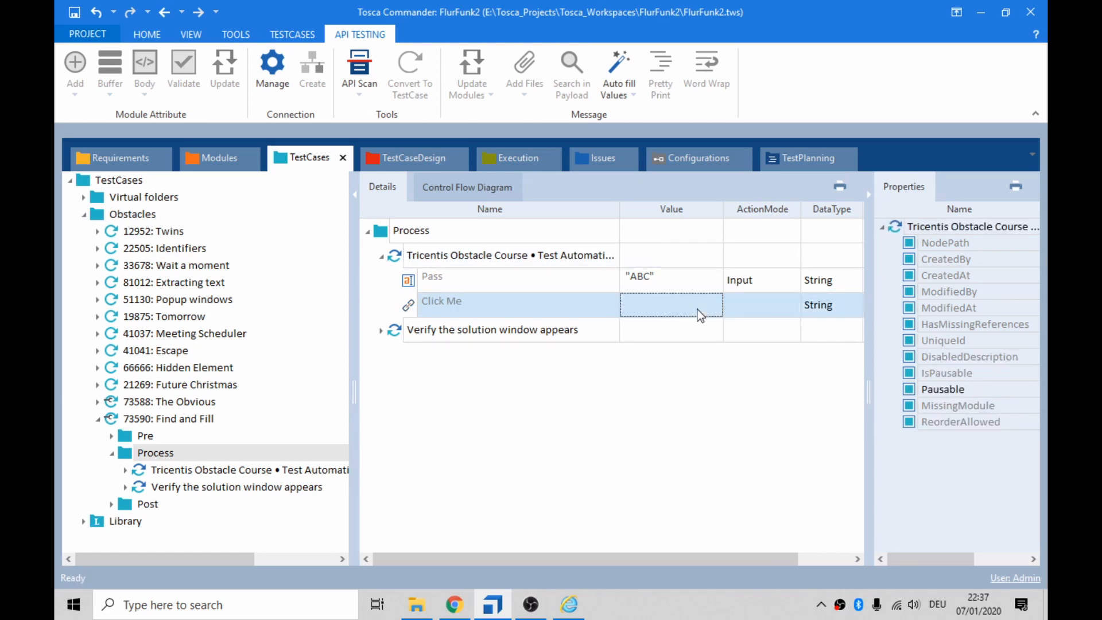
Step: Set the Click Me entry's value to the property condition Enabled = True
click(713, 309)
click(712, 304)
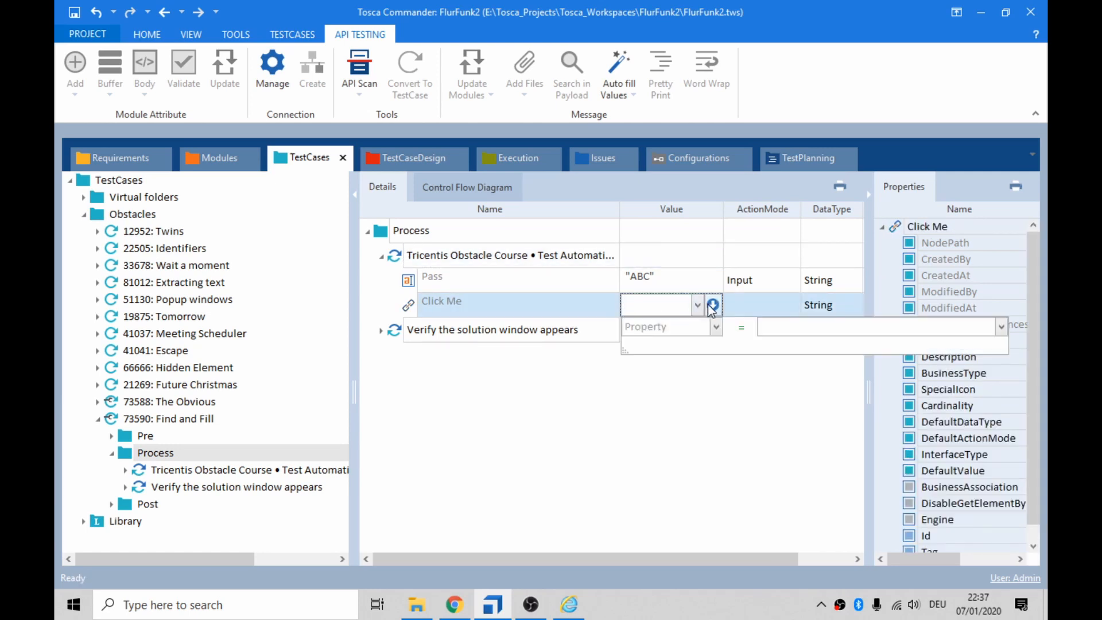
click(717, 328)
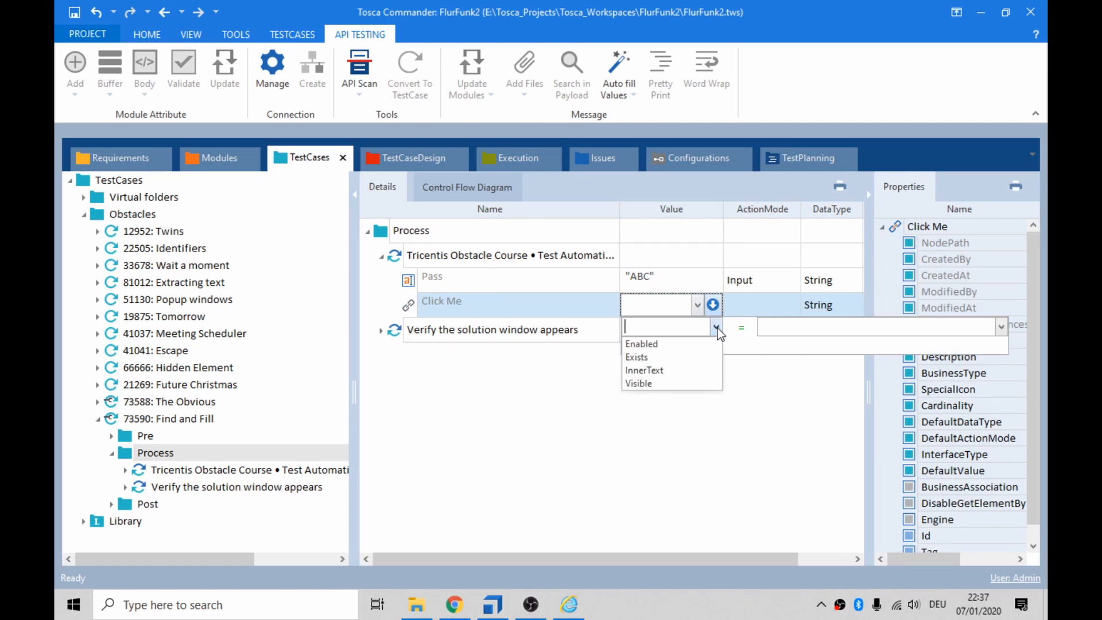
click(693, 344)
click(804, 328)
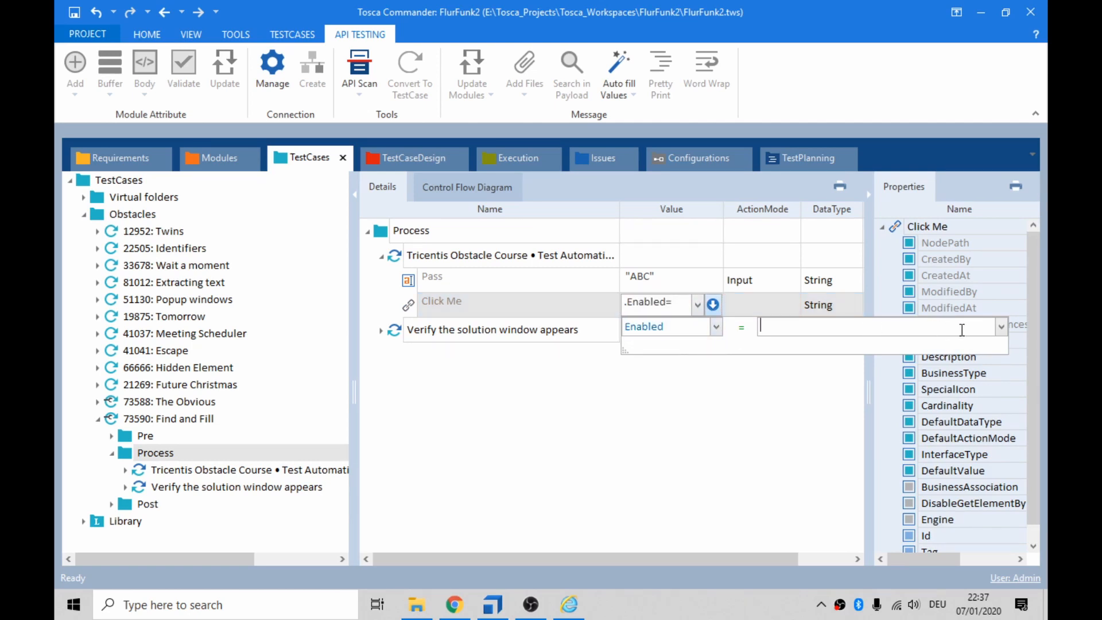
click(1001, 327)
click(833, 328)
text(True)
key(Return)
click(713, 341)
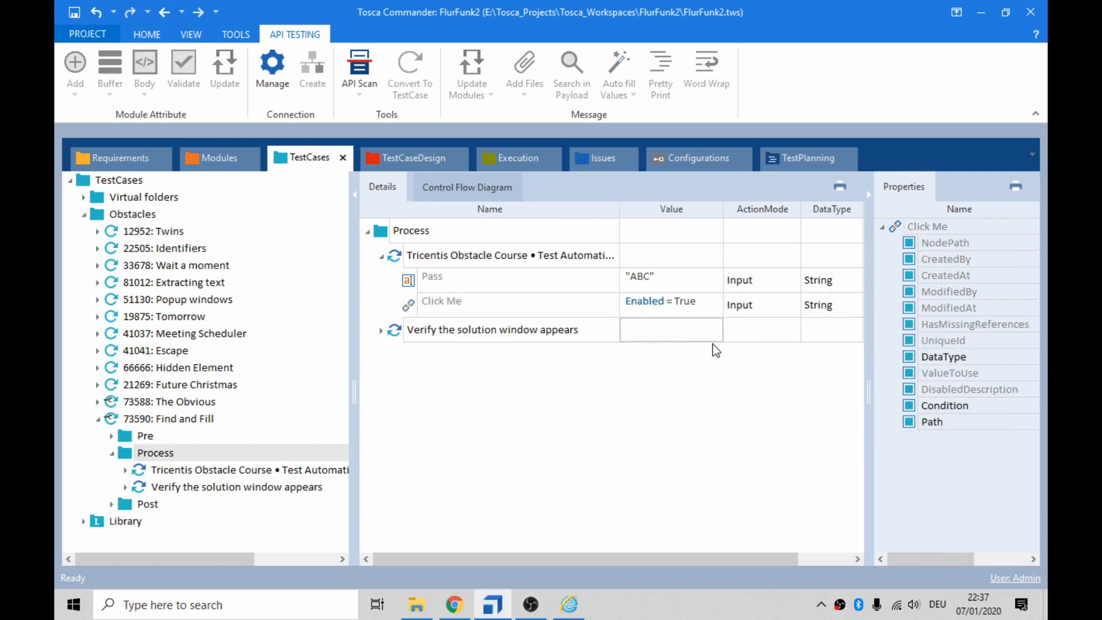
Step: Change the Click Me entry's ActionMode to Verify
click(746, 305)
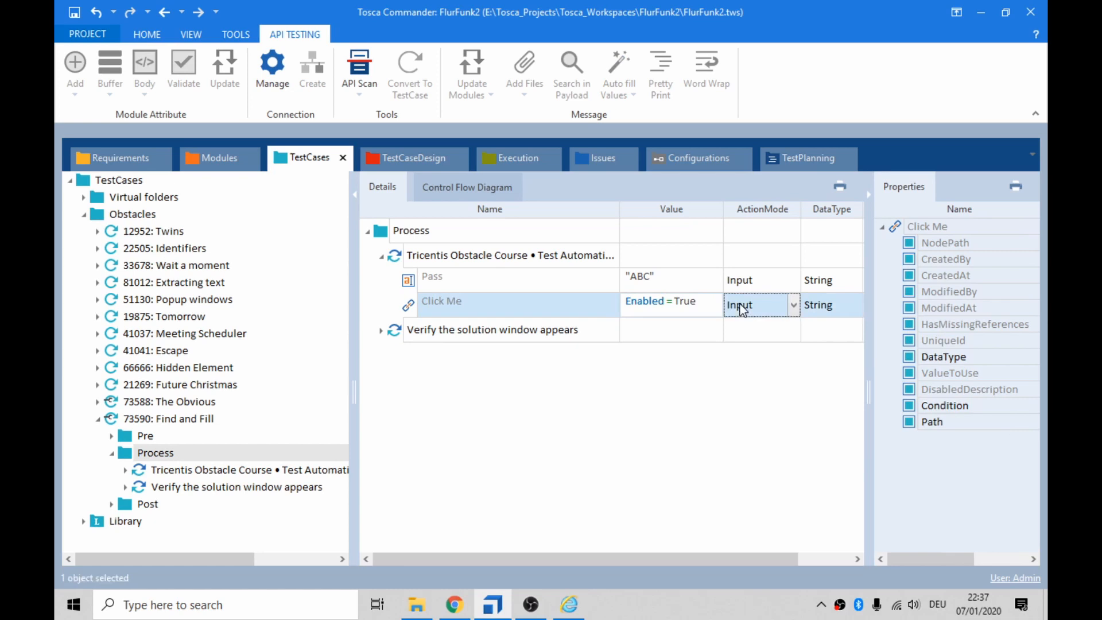
click(793, 305)
click(773, 325)
click(791, 307)
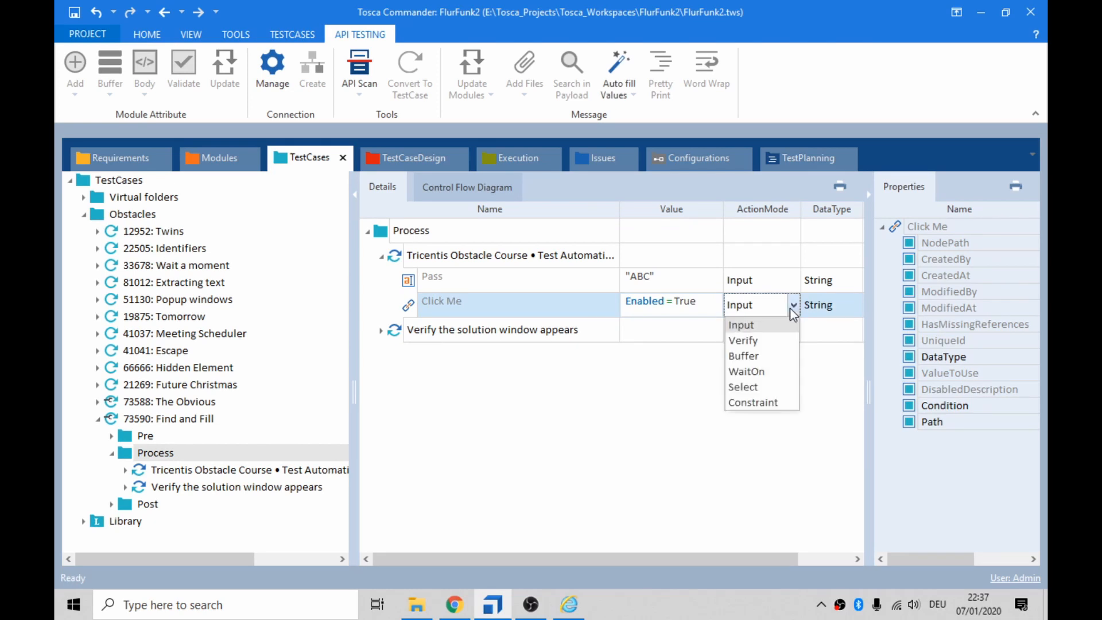
click(743, 340)
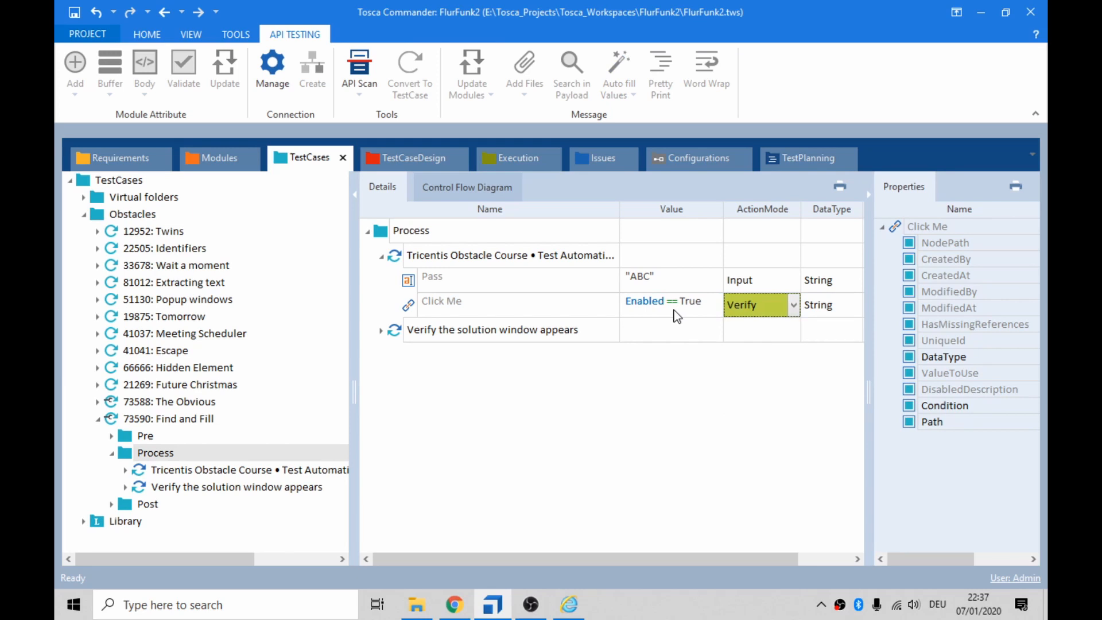
Step: Duplicate the Click Me verification by copying it and pasting it into the same test step
right_click(411, 303)
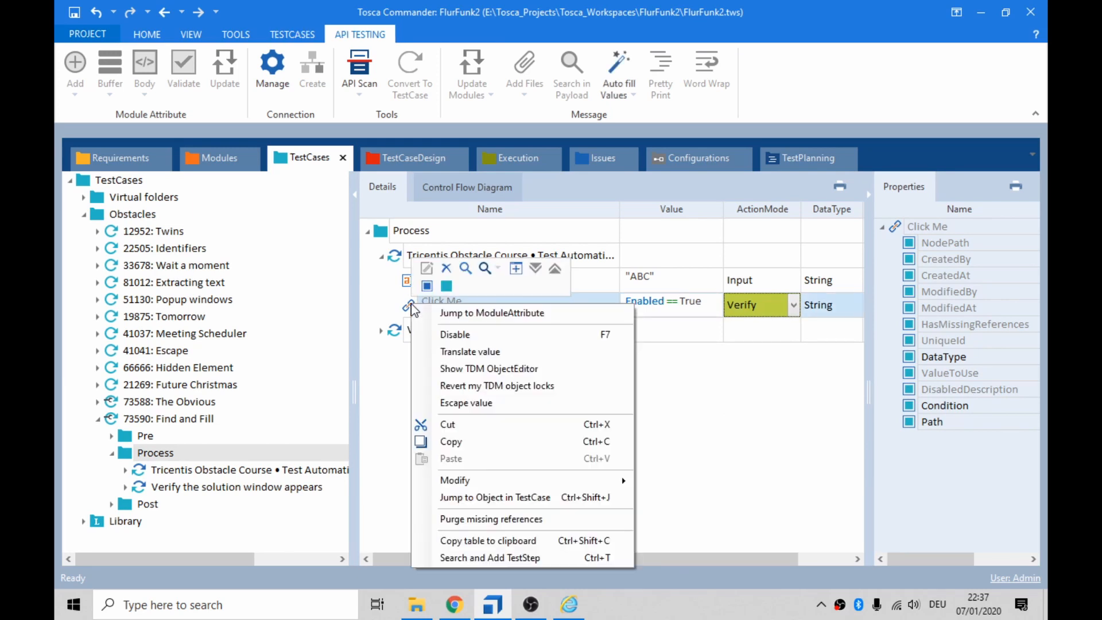
click(466, 440)
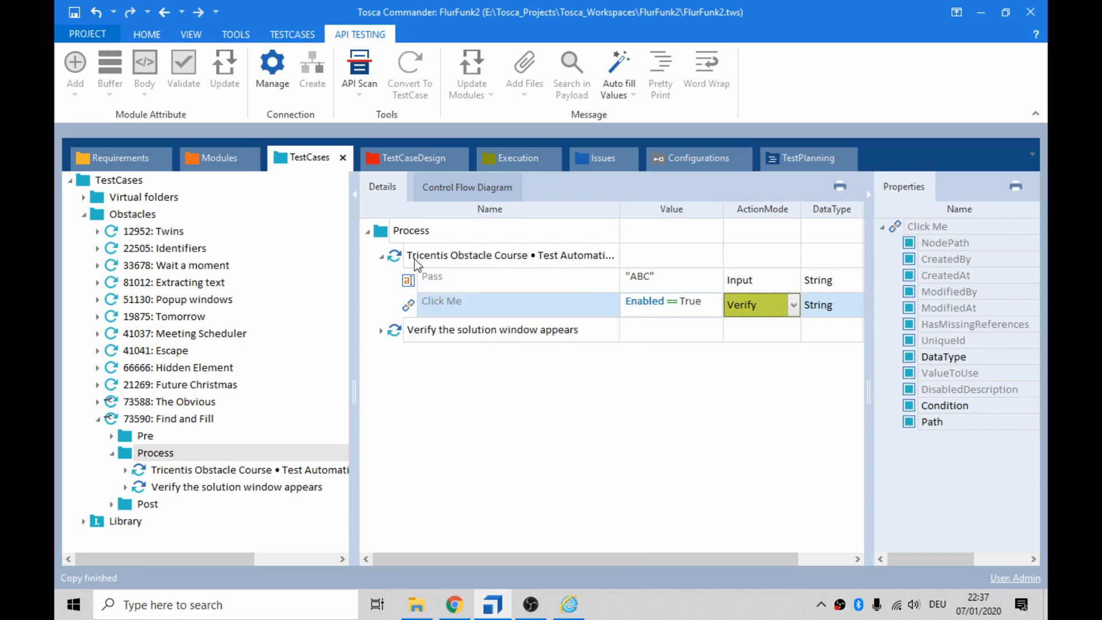
right_click(400, 261)
click(457, 428)
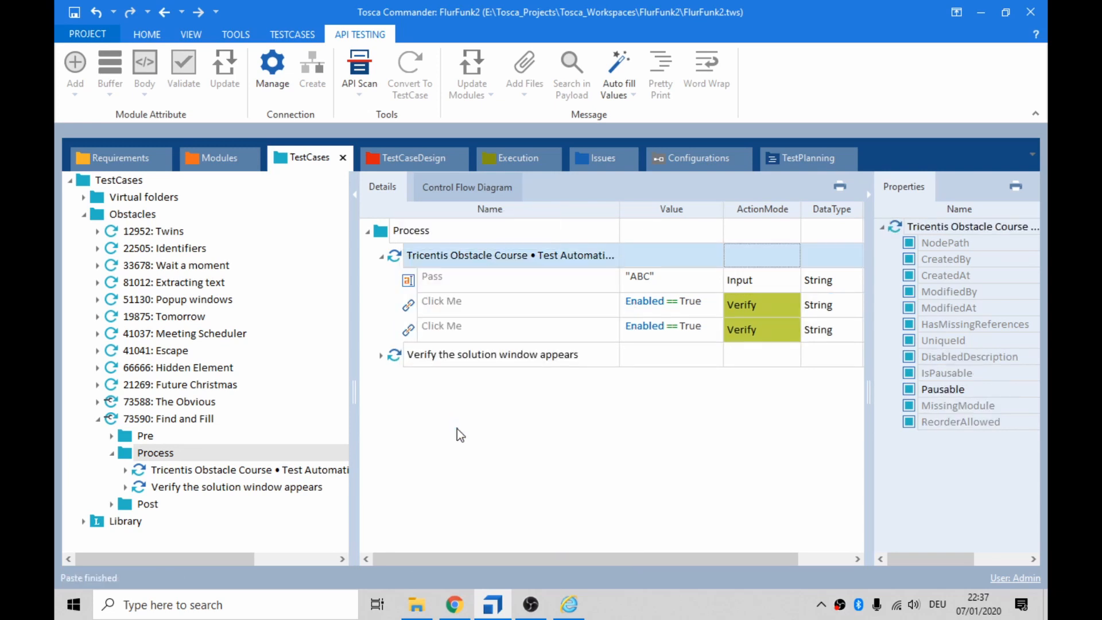
Step: Change the second Click Me entry's value to {Click} and its ActionMode to Input
click(495, 323)
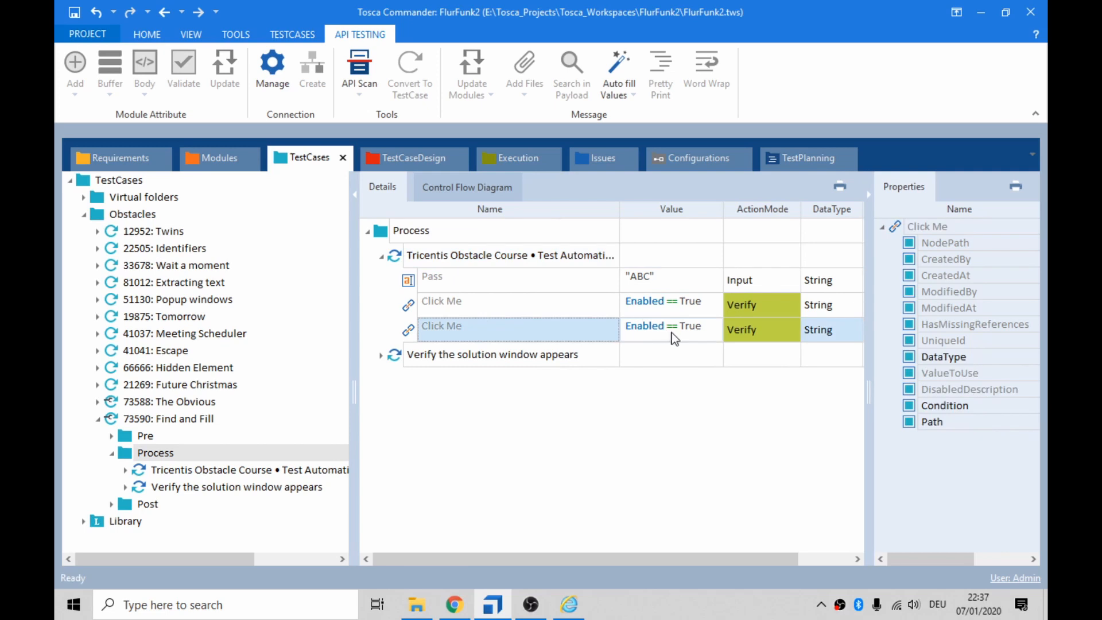
click(706, 327)
click(701, 331)
click(698, 329)
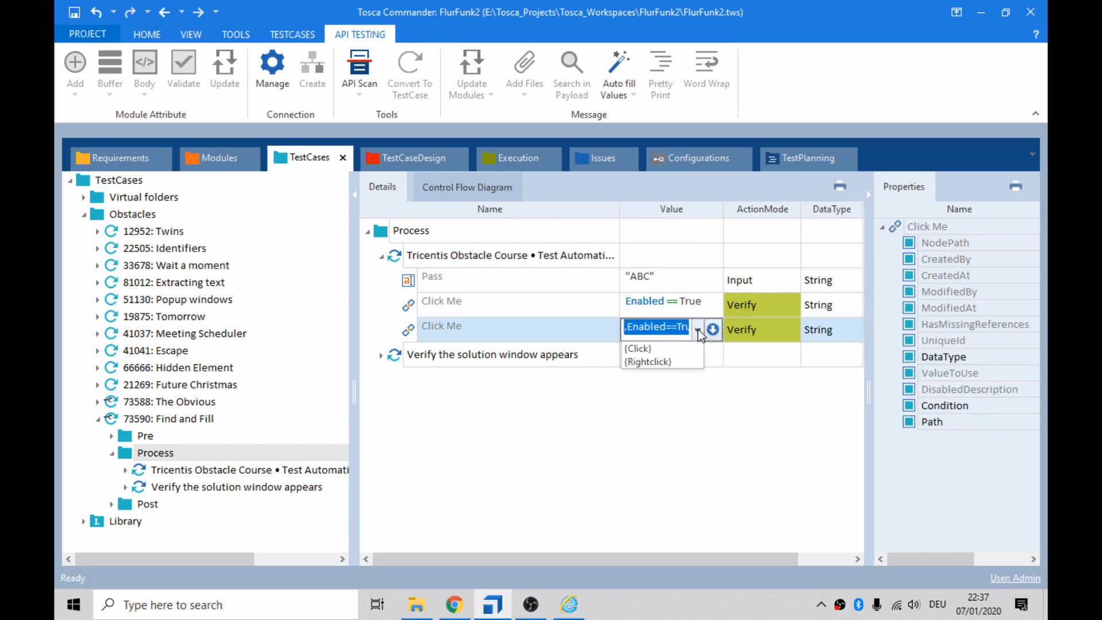
click(659, 348)
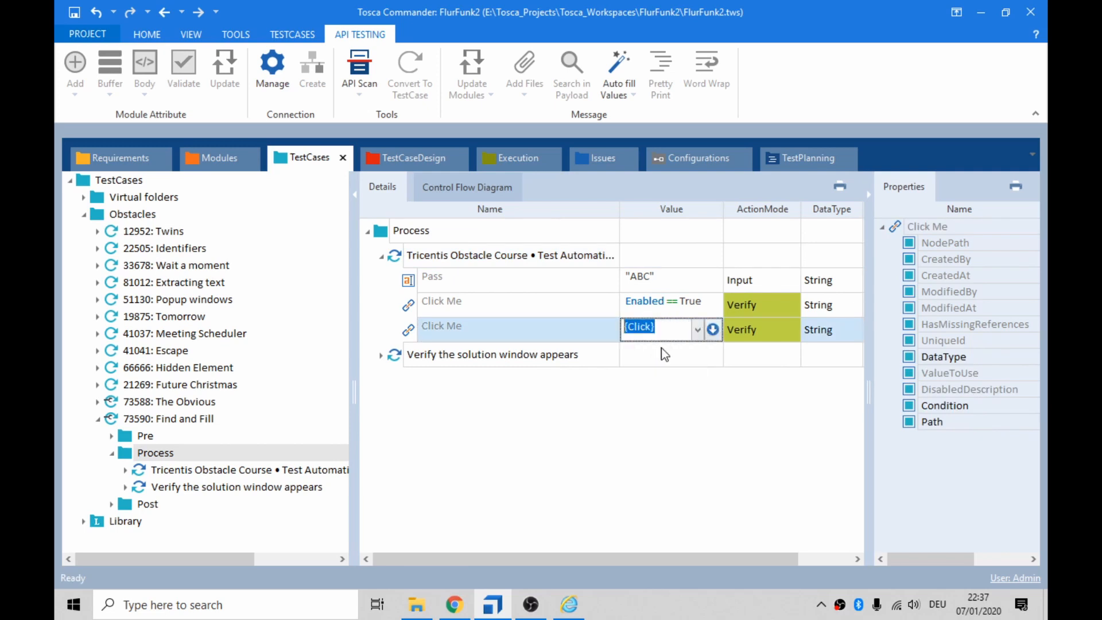
click(752, 330)
click(793, 330)
click(741, 348)
click(693, 406)
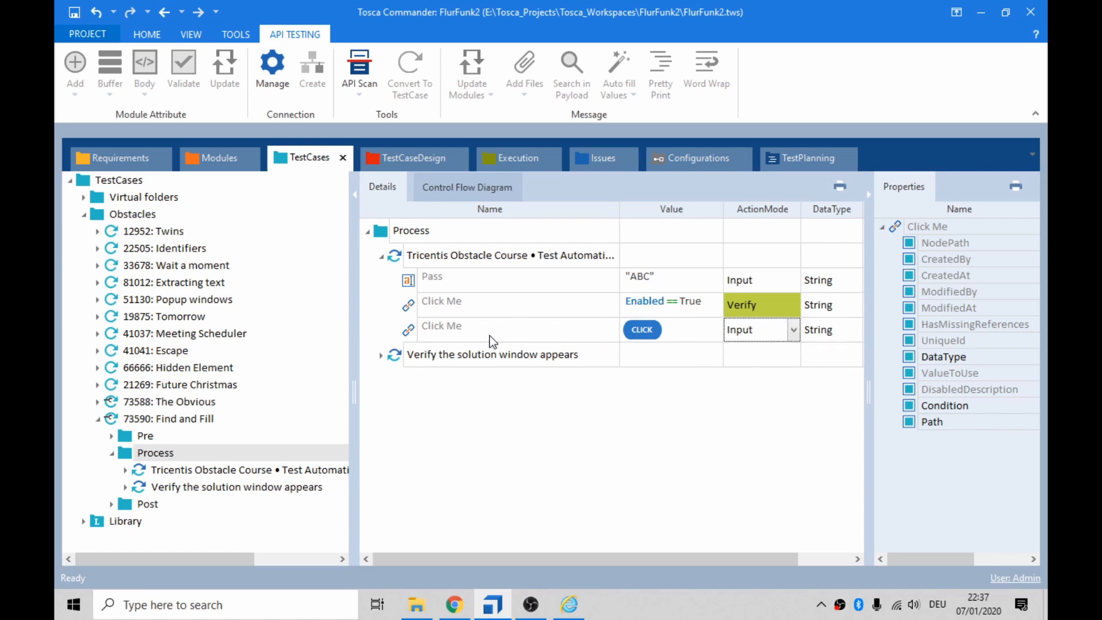
key(alt+Tab)
click(415, 30)
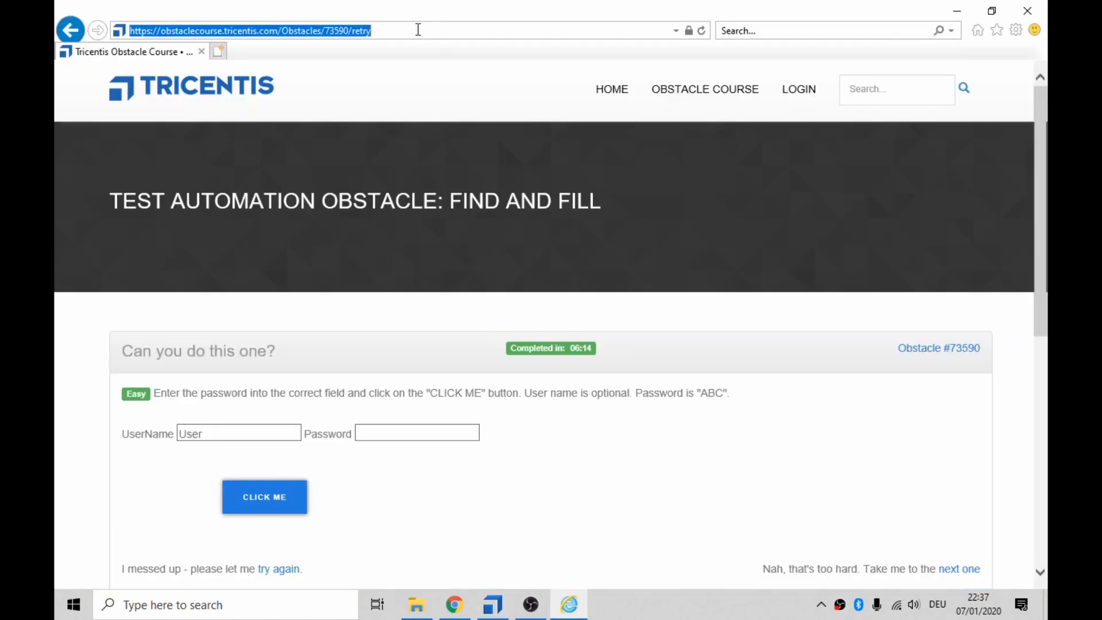
click(417, 29)
key(BackSpace)
key(Return)
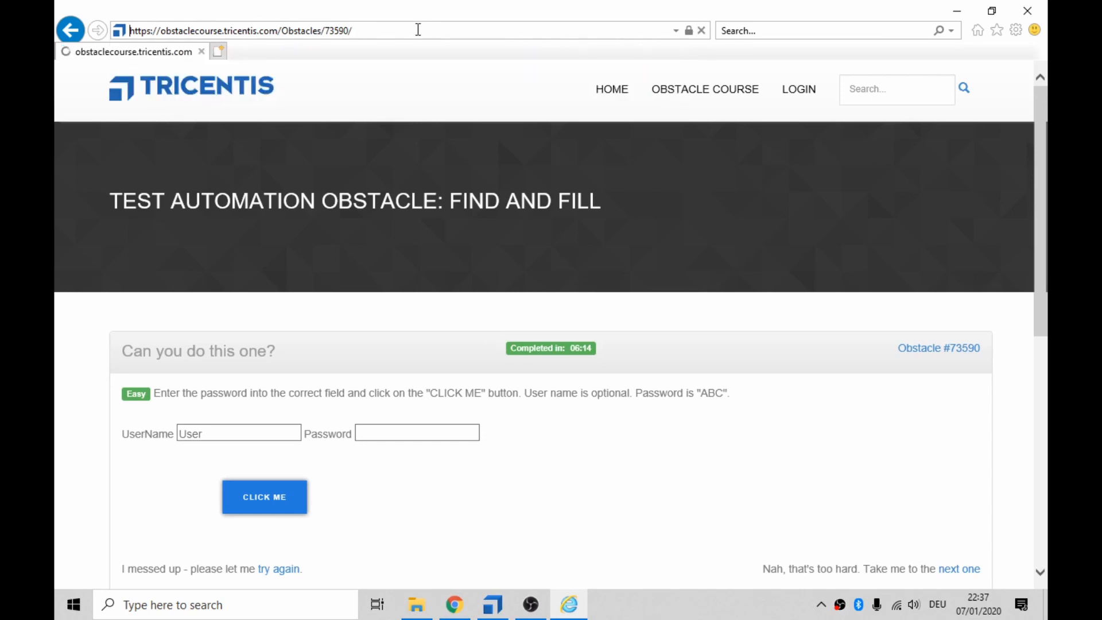
Step: Return to Tosca Commander, run the revised test step in the ScratchBook, and resubmit the form manually, dismissing each page message
key(alt+Tab)
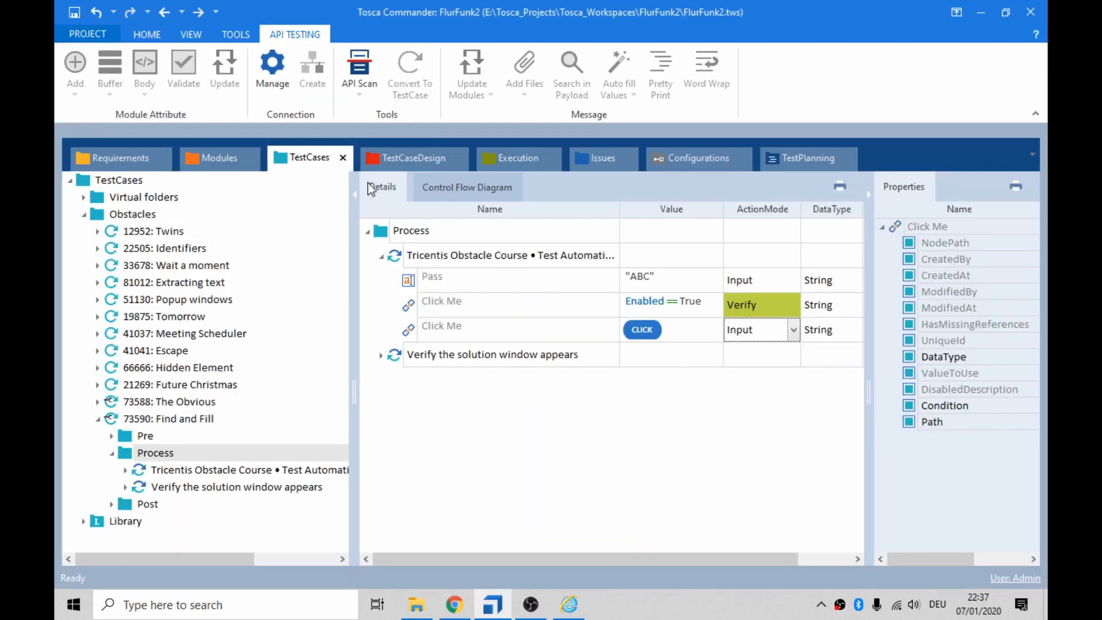
click(395, 254)
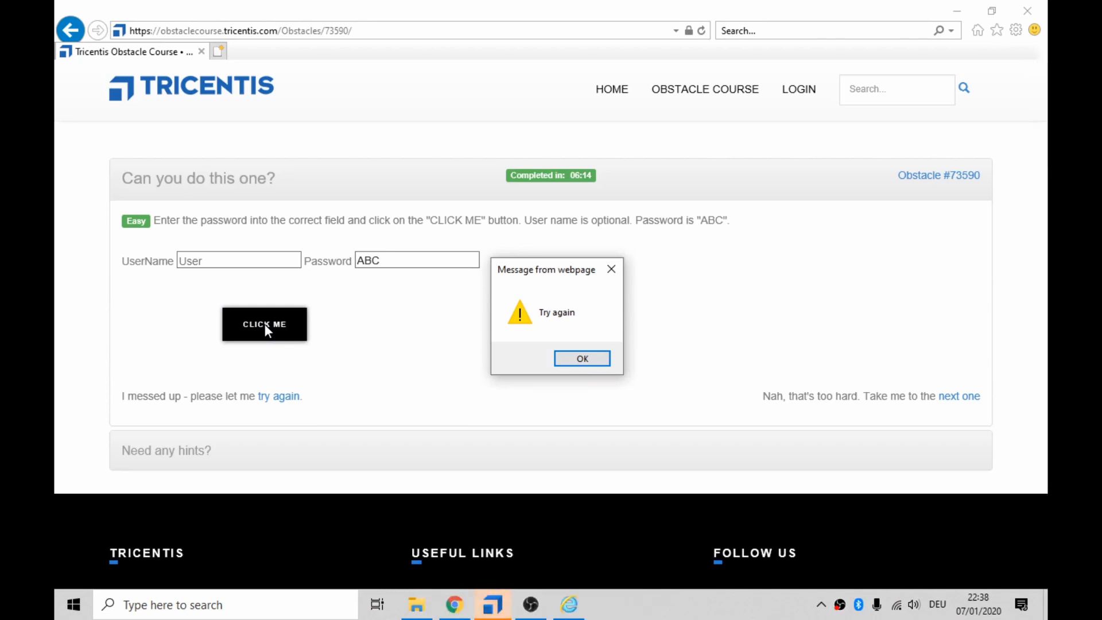
click(583, 357)
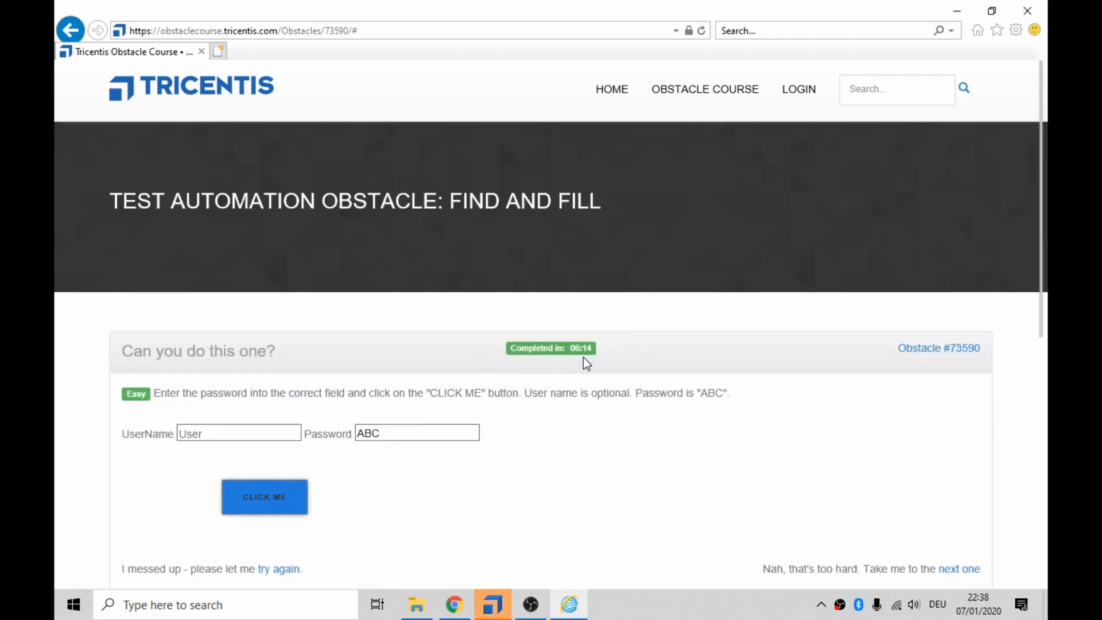
click(274, 506)
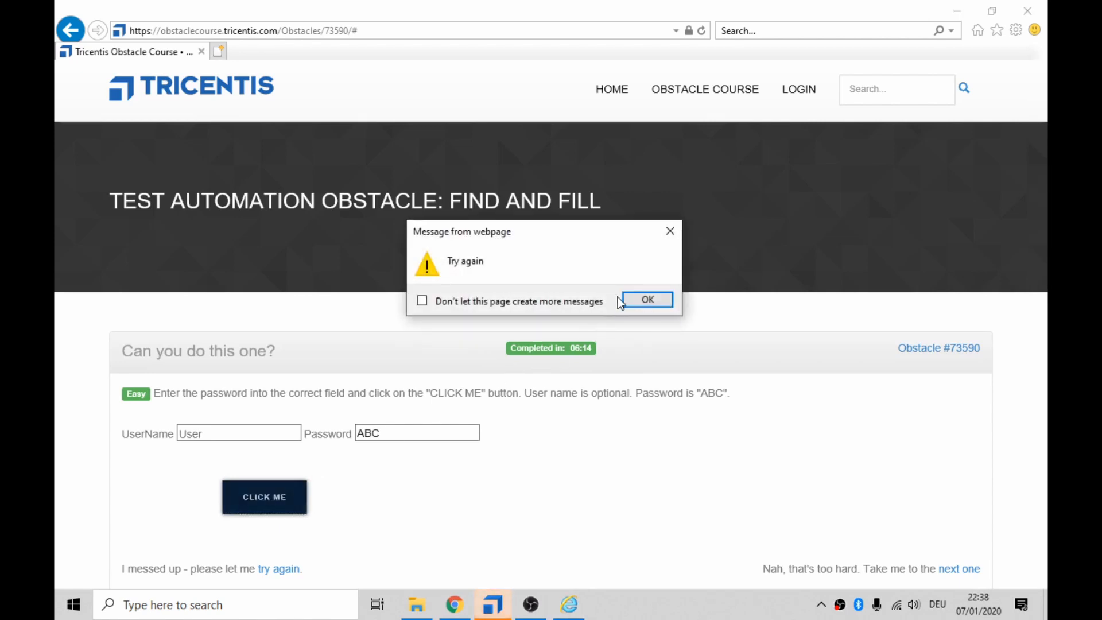
click(645, 300)
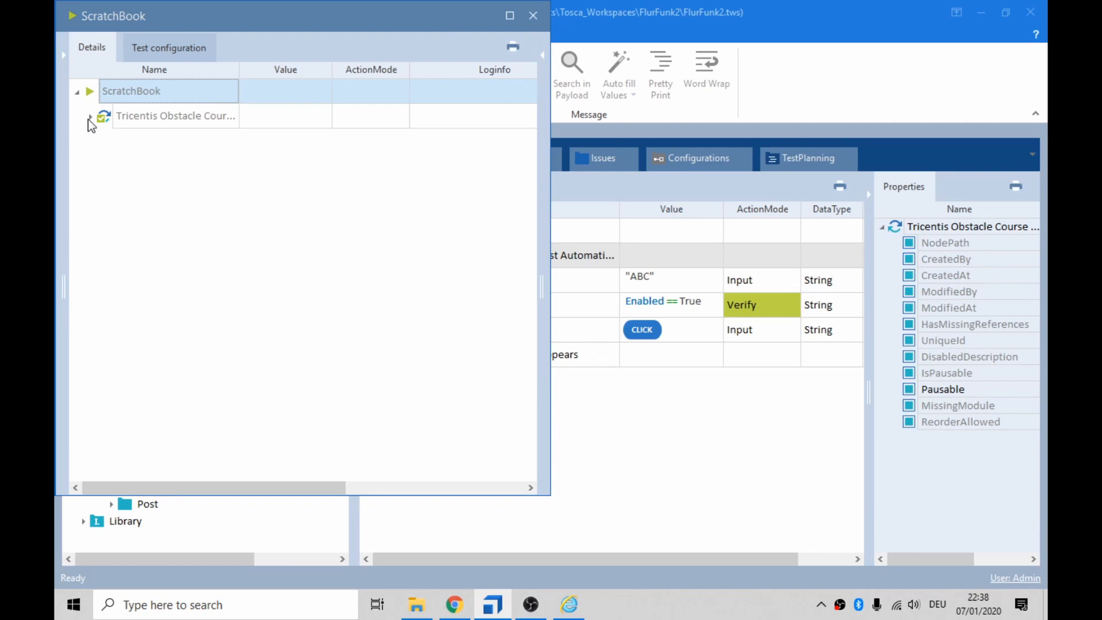
Step: Expand the ScratchBook run's results, close them, and remove the quotation marks from the Pass entry's password value
click(89, 118)
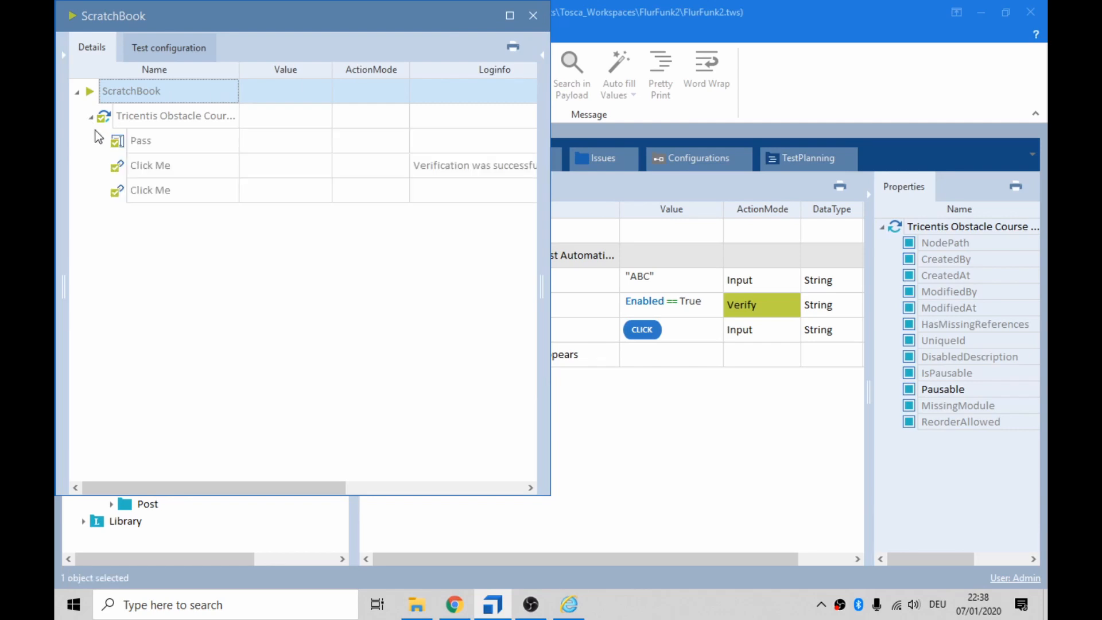
click(535, 18)
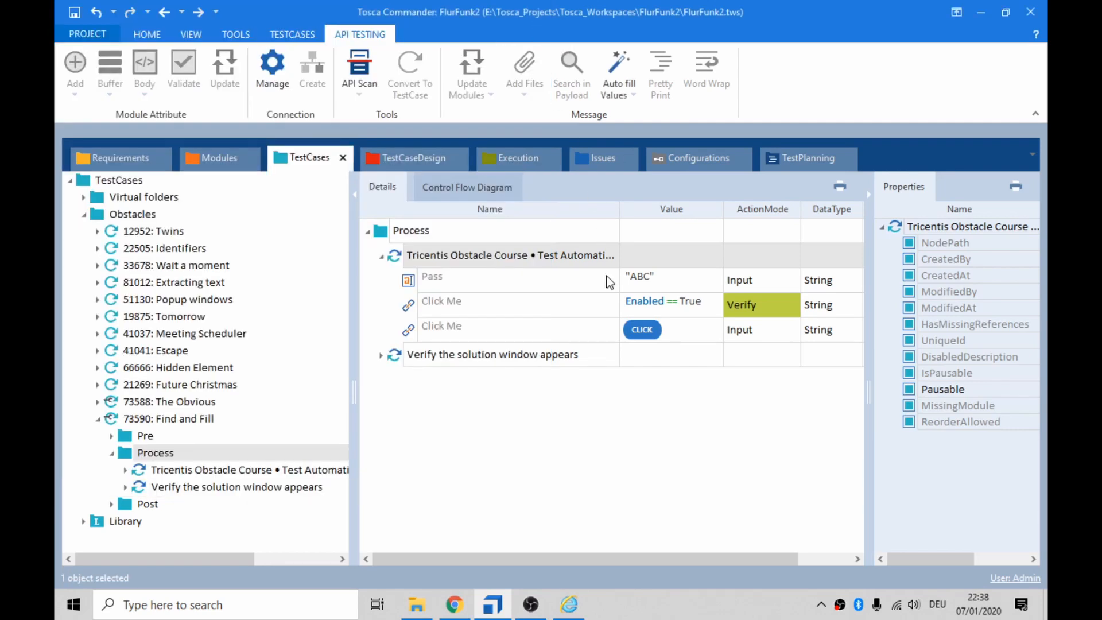
click(660, 285)
click(670, 277)
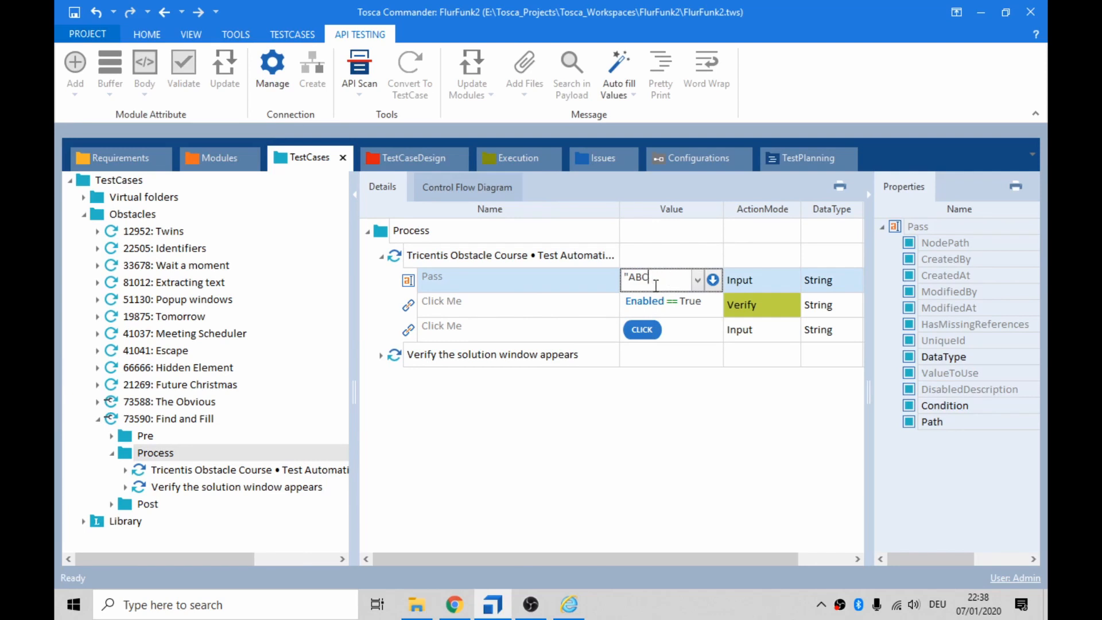
key(Delete)
key(Return)
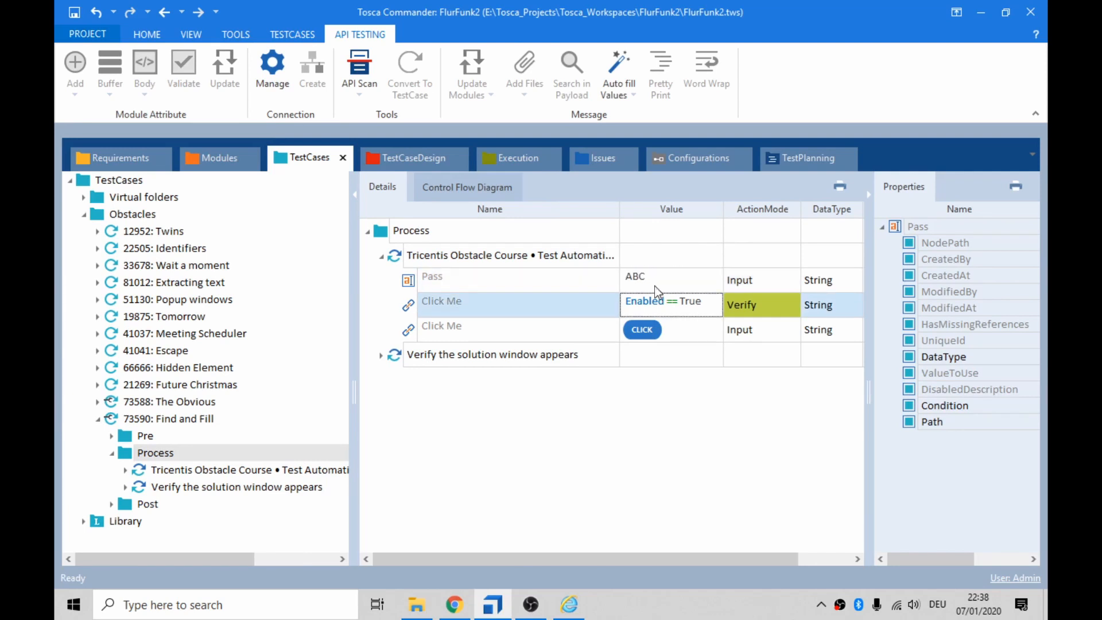
Step: Switch to Internet Explorer and reload the Find and Fill obstacle page
key(alt+Tab)
key(alt+Tab)
key(alt+Tab)
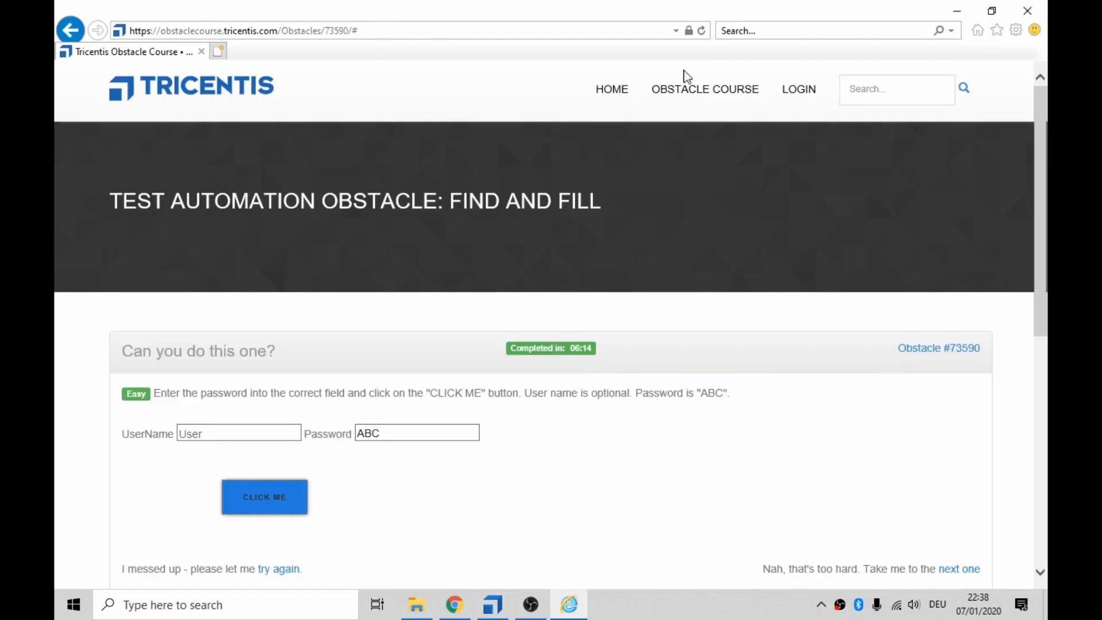
click(702, 30)
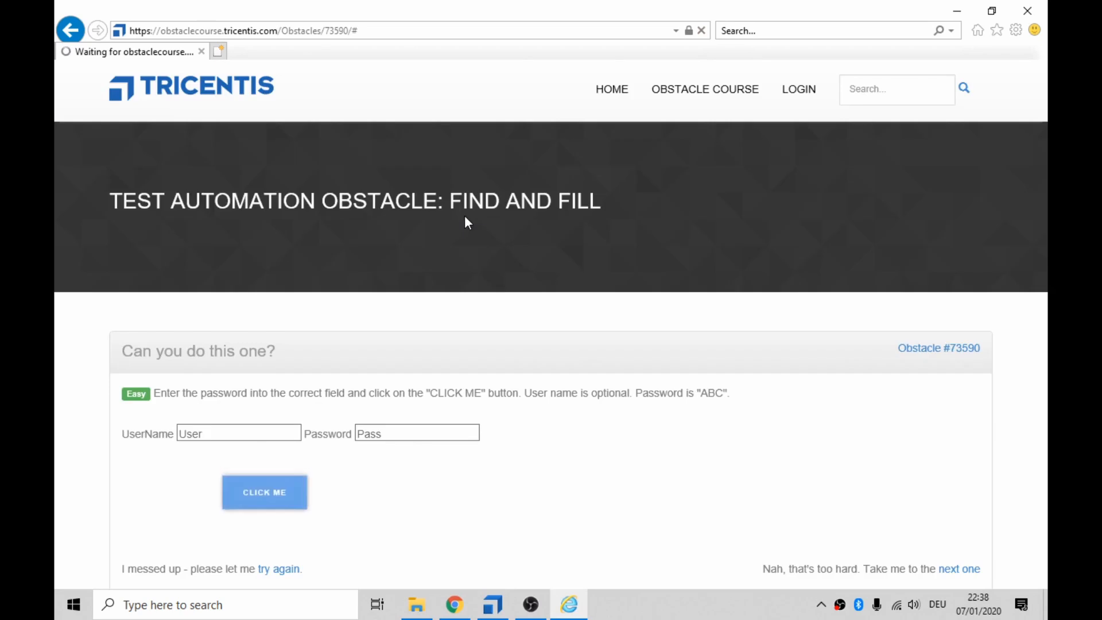
Step: Return to Tosca Commander, run the obstacle test step in the ScratchBook, and dismiss the resulting webpage message
key(alt+Tab)
click(404, 258)
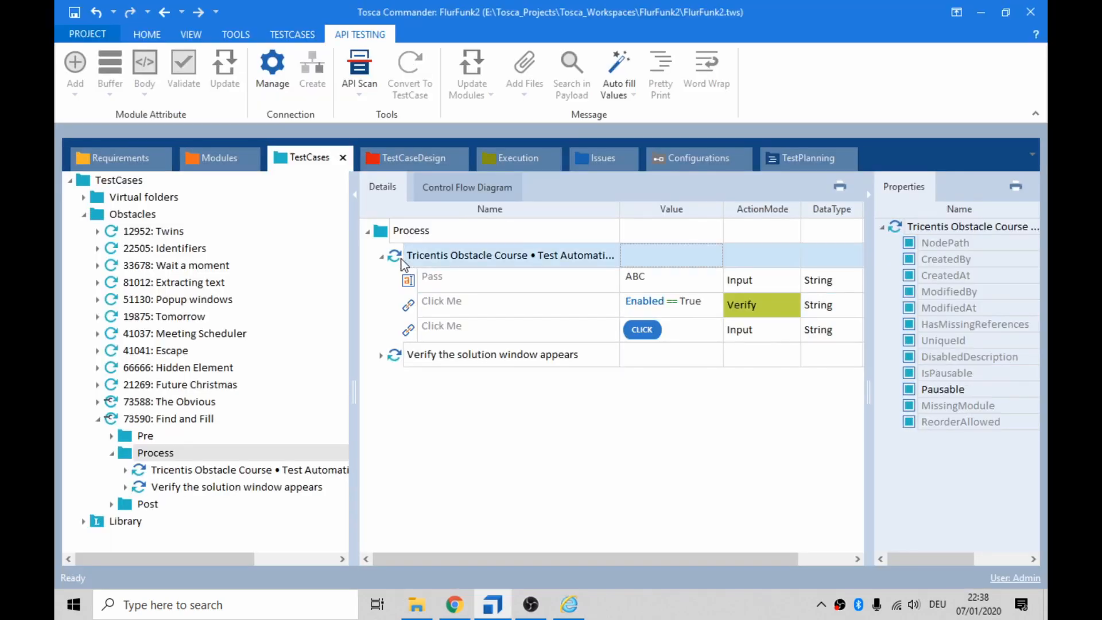
key(F6)
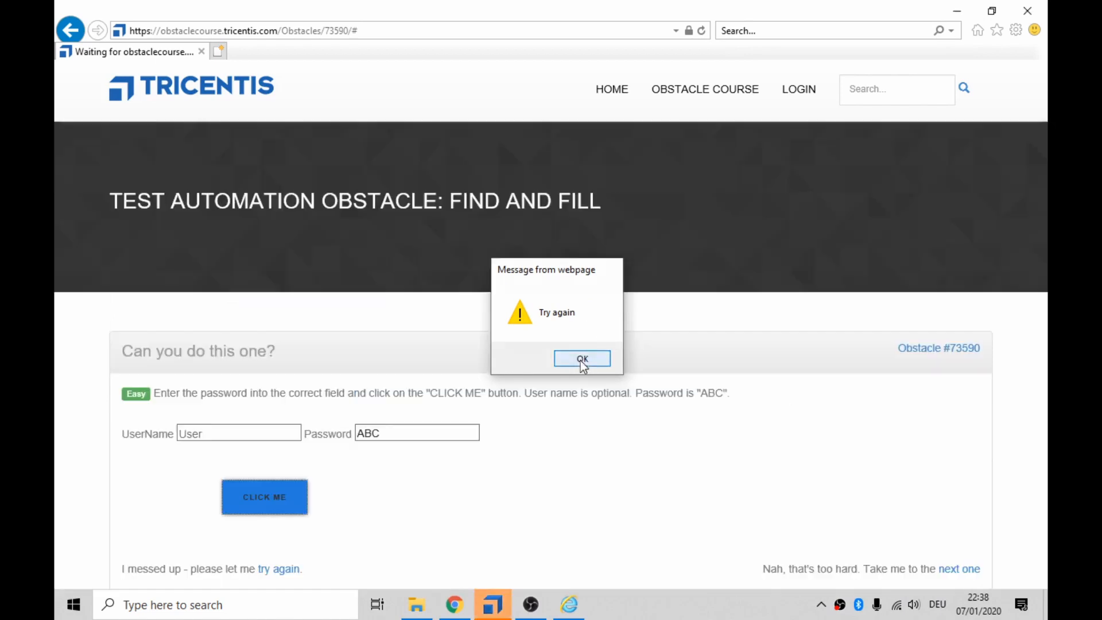
click(581, 359)
click(492, 604)
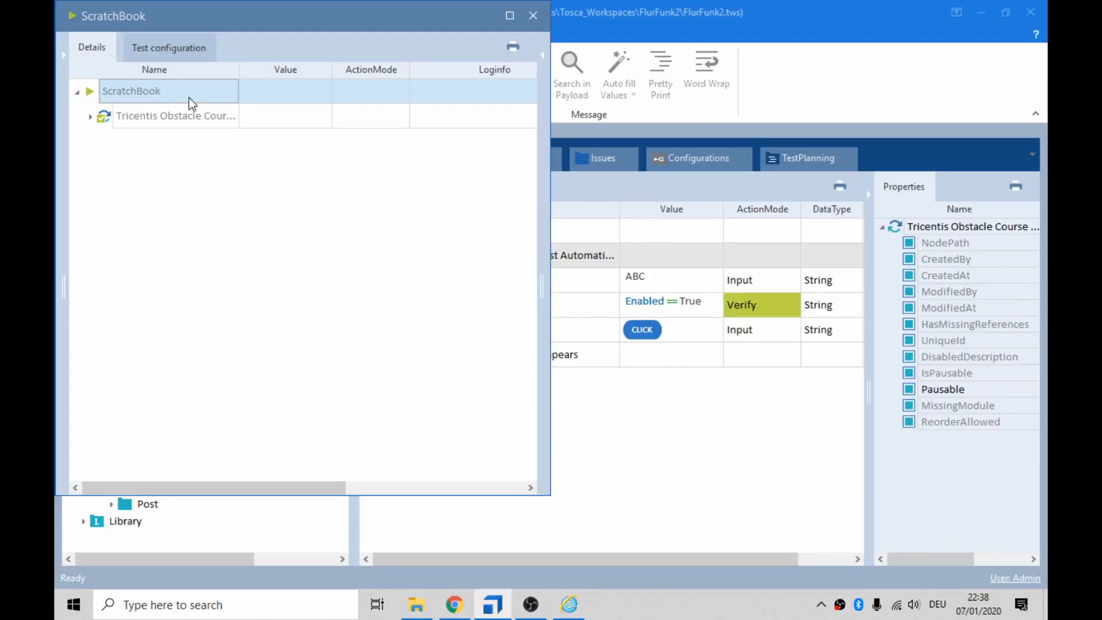
Step: Examine the ScratchBook results and Loginfo for the Pass and both Click Me entries in a widened window, and close it
click(90, 117)
click(118, 142)
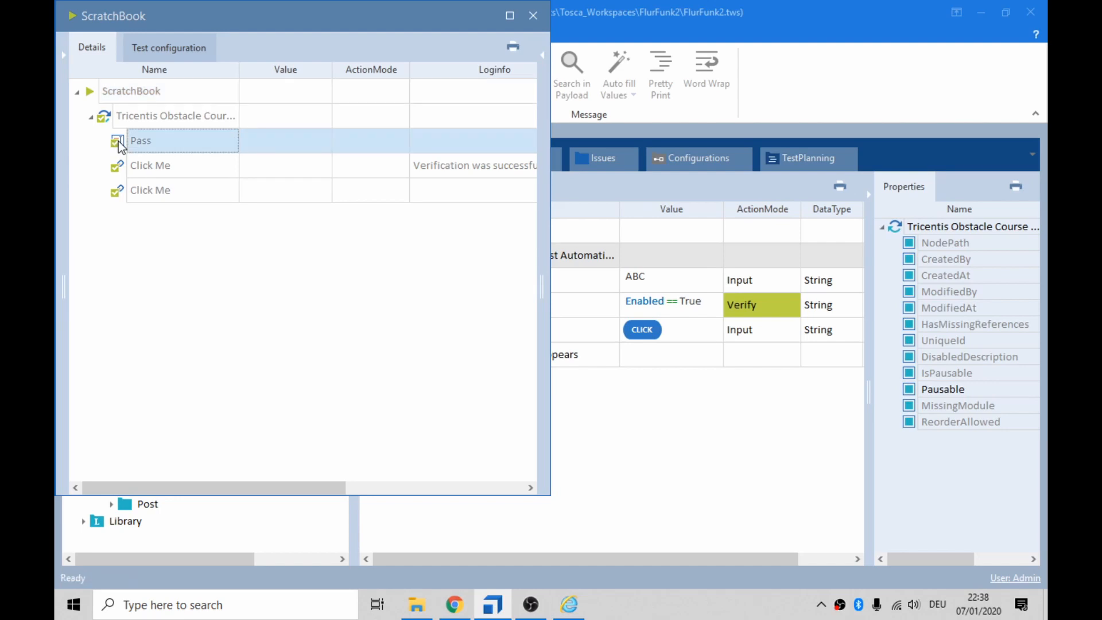
drag(552, 319, 984, 319)
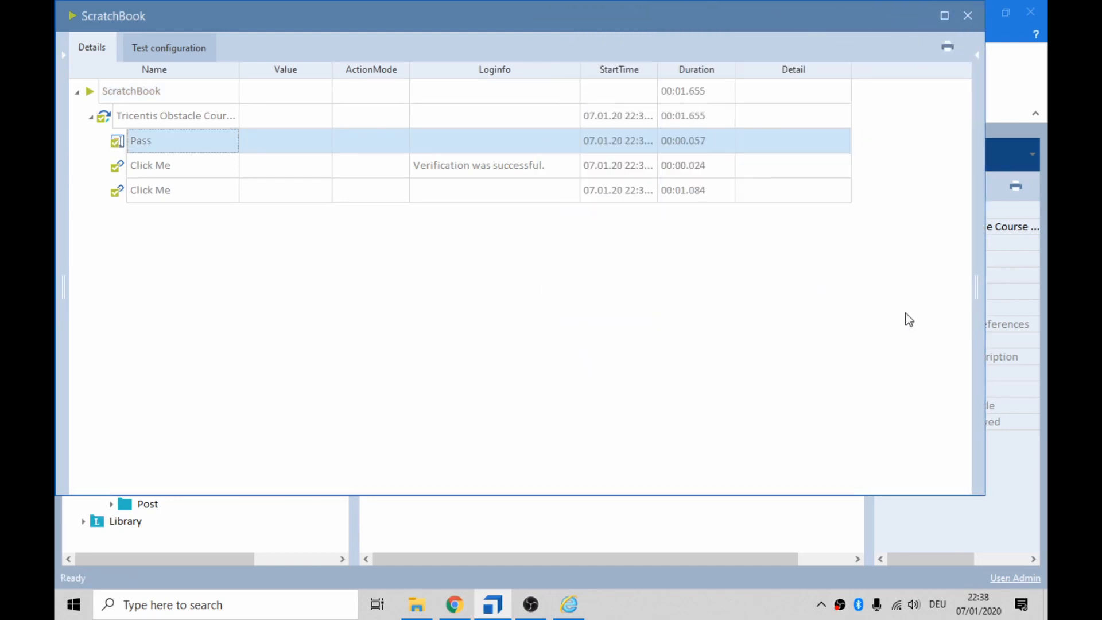
click(163, 165)
click(527, 171)
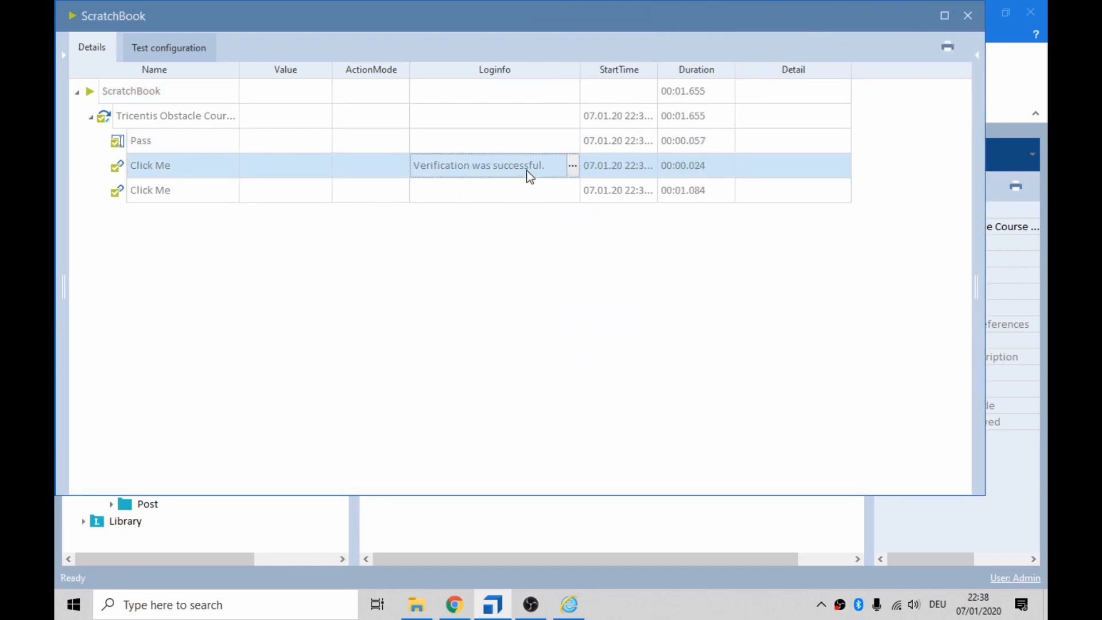
click(572, 167)
click(198, 184)
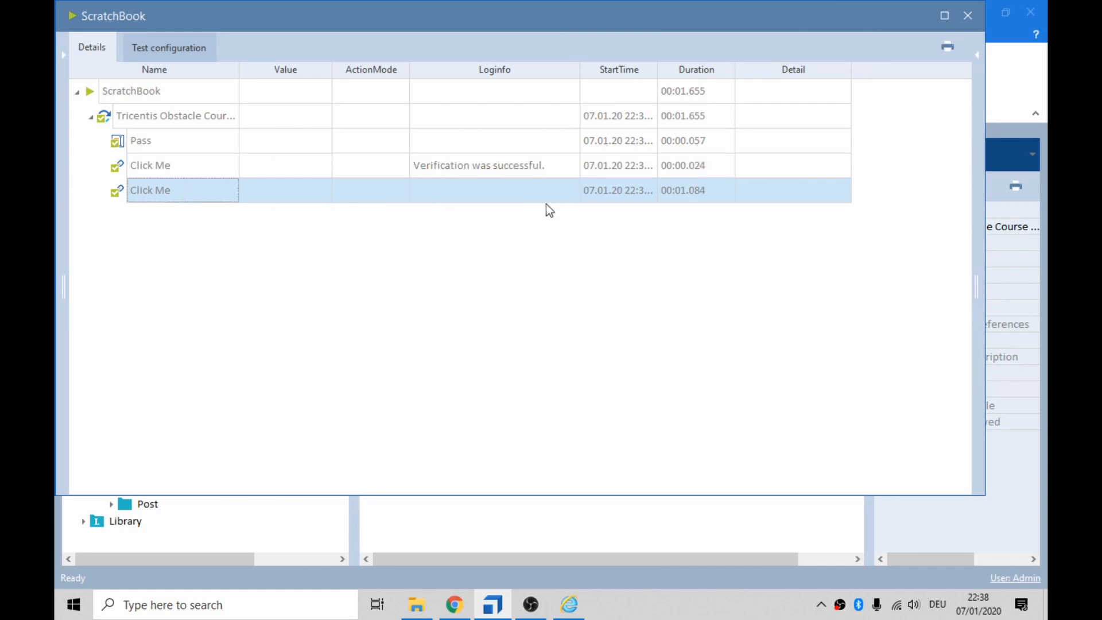
click(533, 191)
click(572, 191)
click(573, 191)
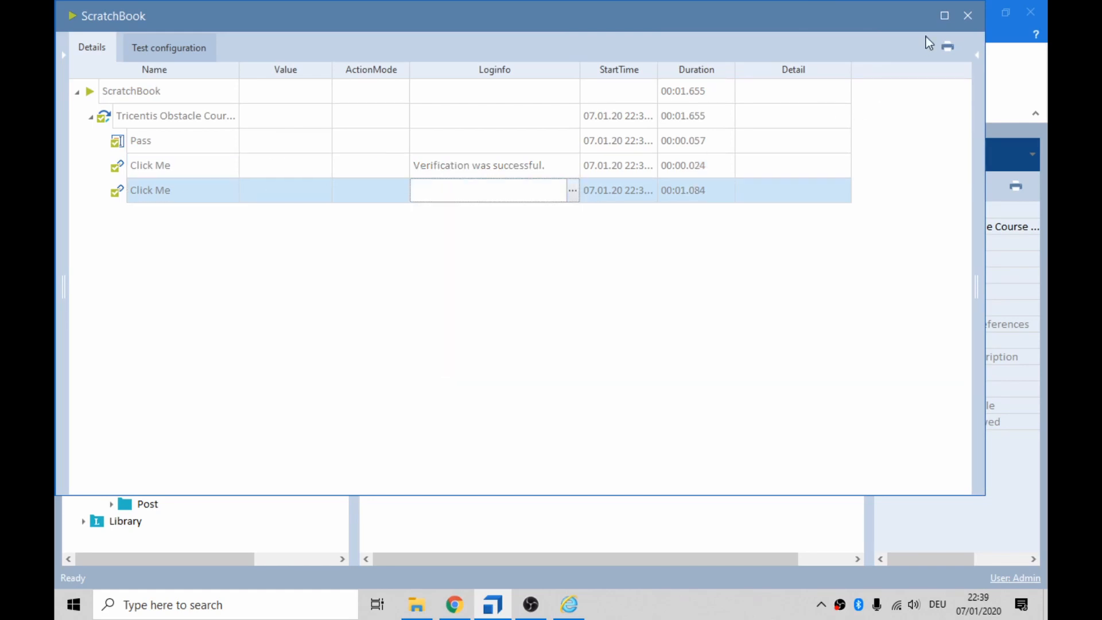
click(966, 16)
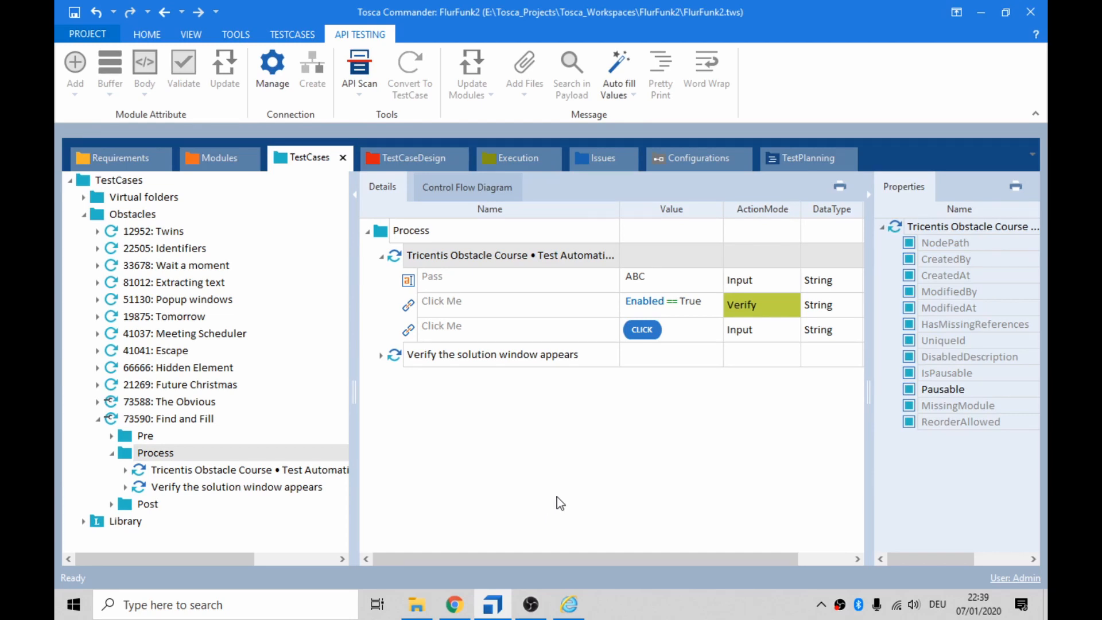
Step: Set the second Click Me entry's value to x and run the test step in the ScratchBook
click(693, 327)
click(693, 327)
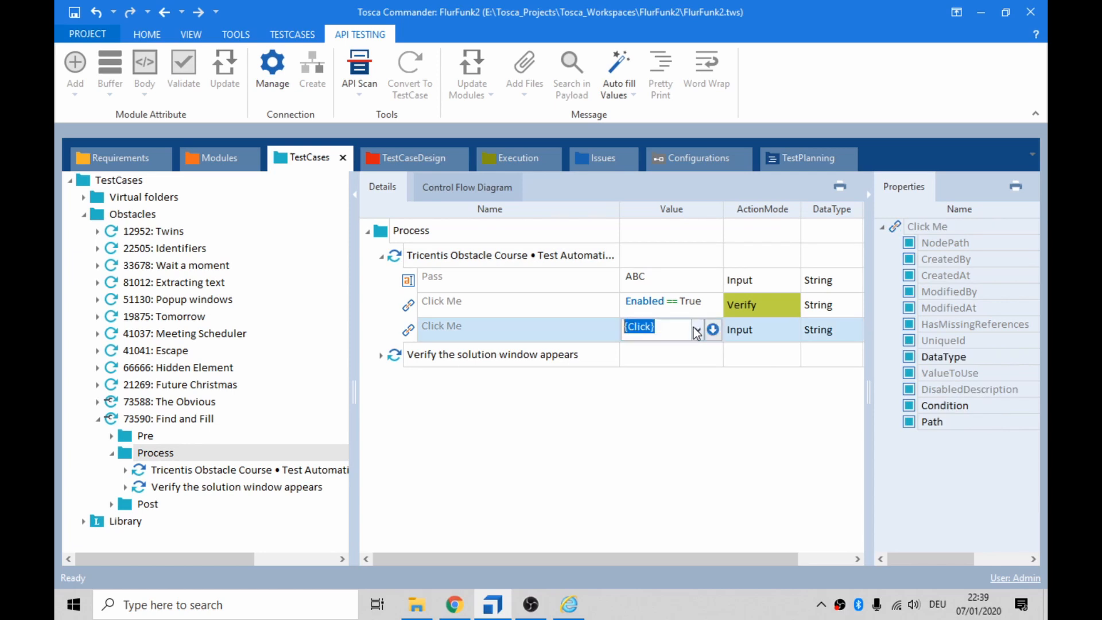
text(x)
click(688, 393)
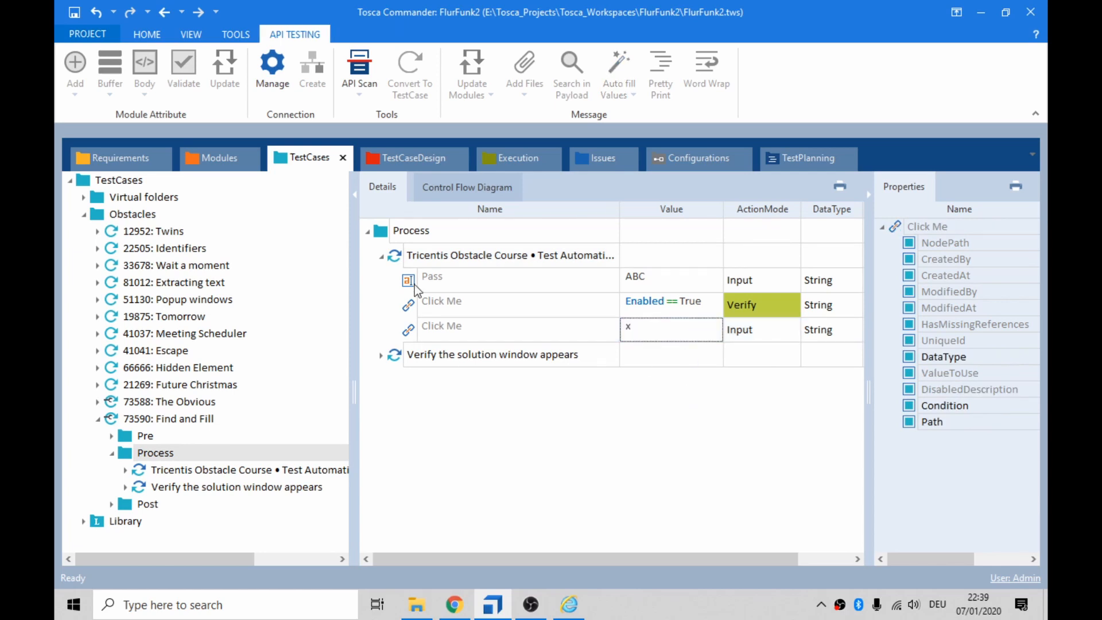
click(406, 259)
key(F6)
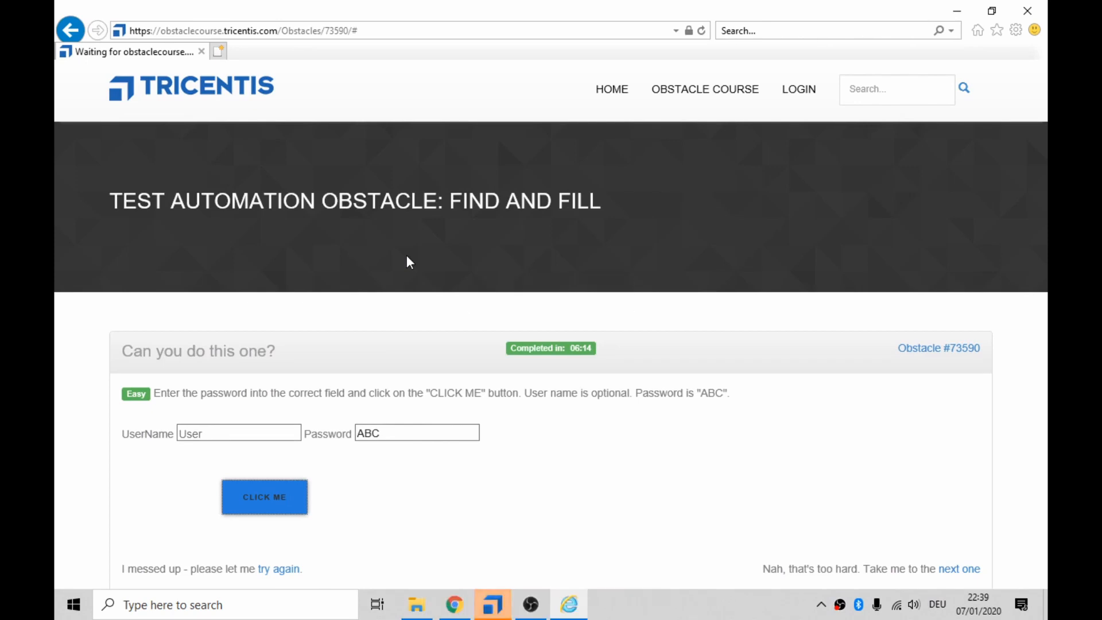
Step: Read the Pass entry's Loginfo in the new ScratchBook results, and close the window
click(504, 610)
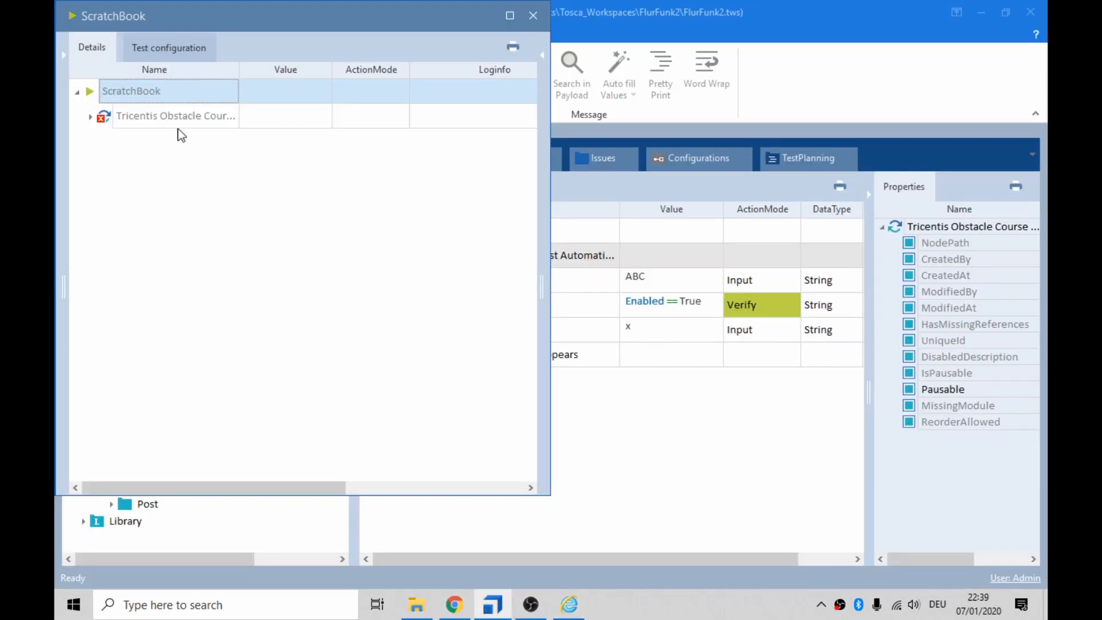
click(90, 116)
click(400, 151)
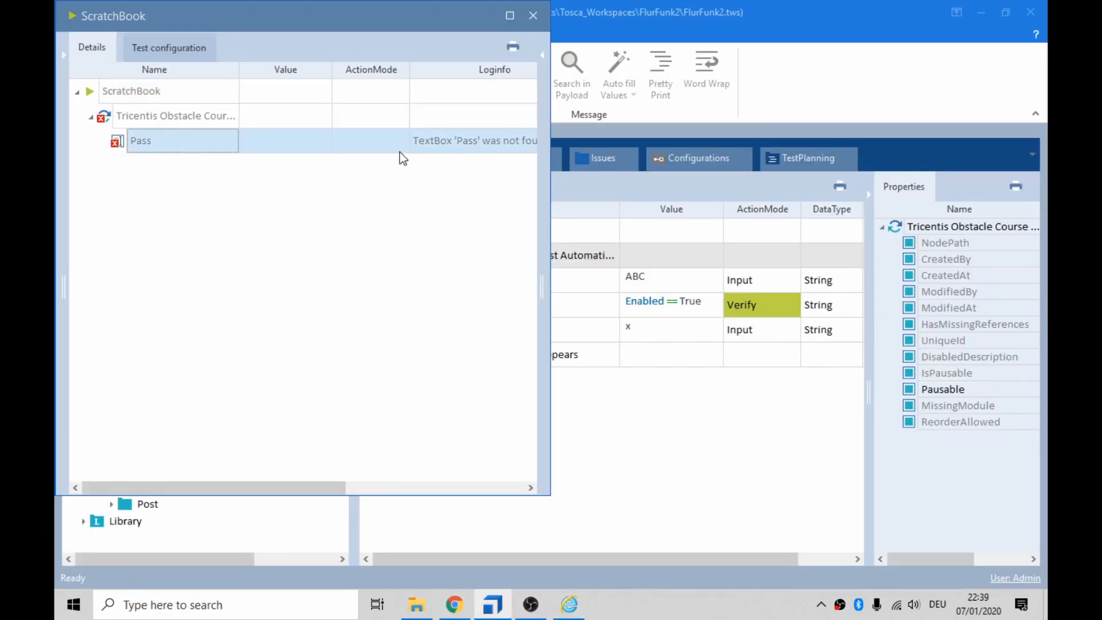
click(528, 141)
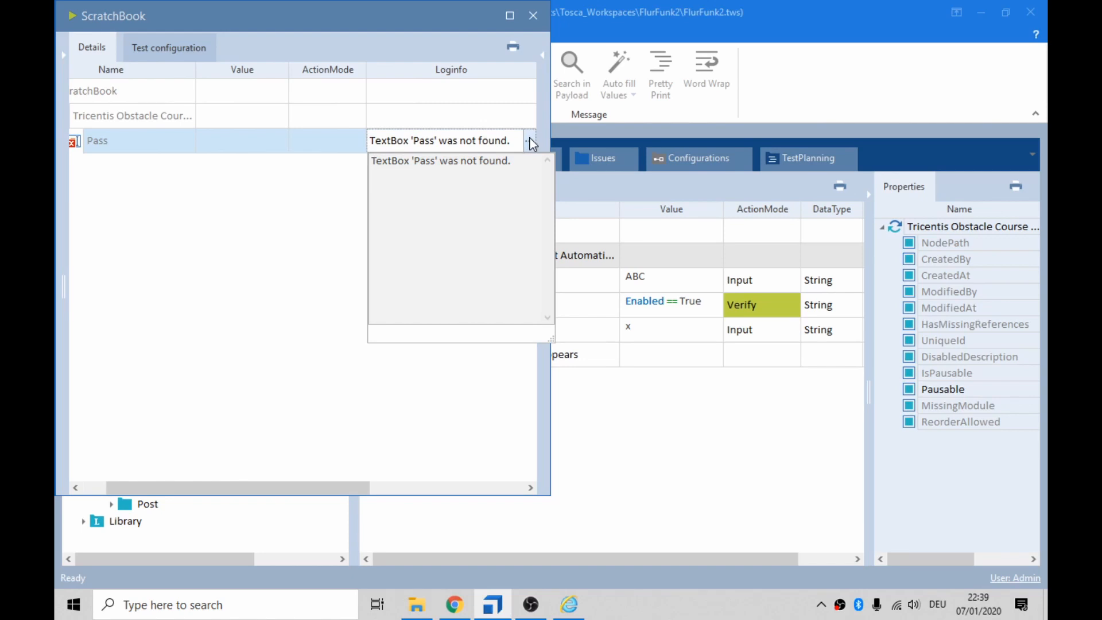
click(535, 20)
click(535, 18)
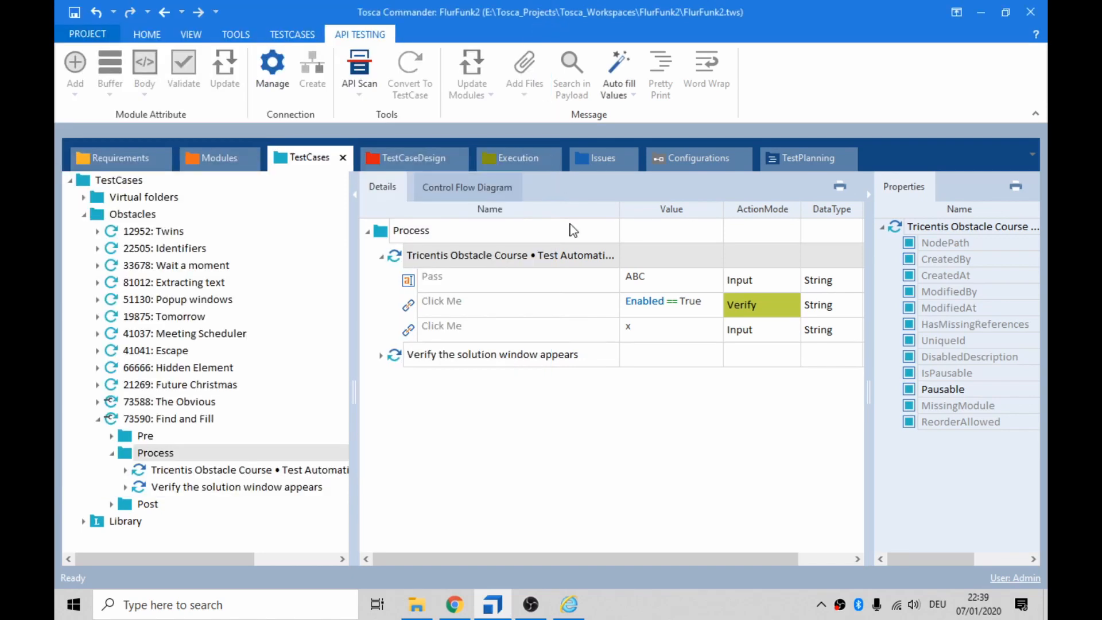
Step: Inspect the Pass control's properties in the 73590: Find and Fill module, widening the value display to check its OuterHtml
click(224, 156)
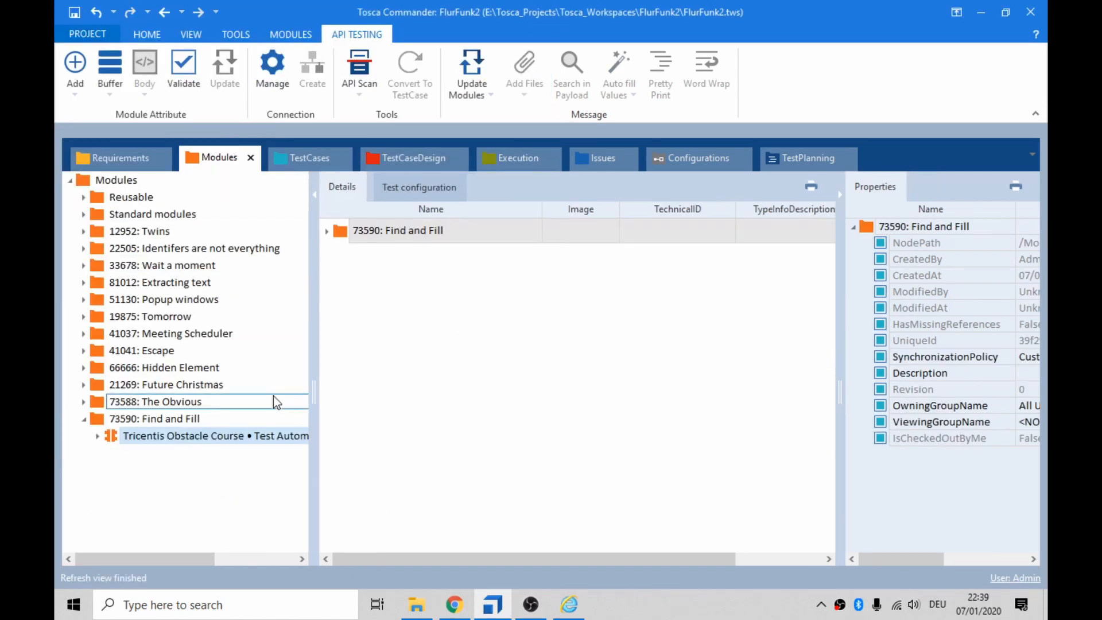
click(149, 435)
click(98, 436)
click(145, 470)
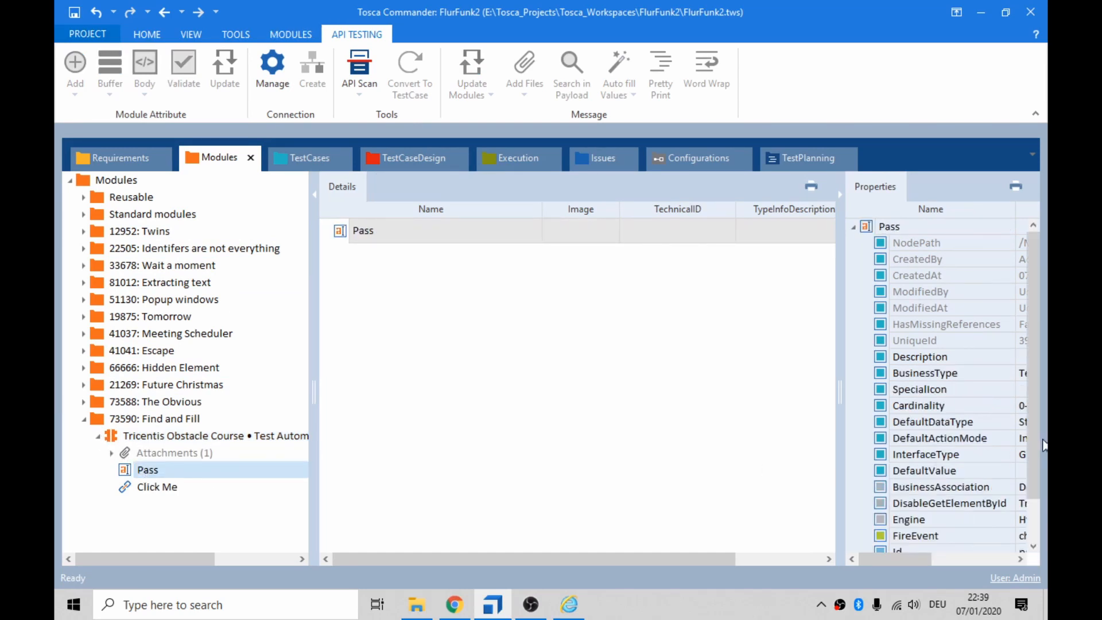
drag(844, 390, 735, 389)
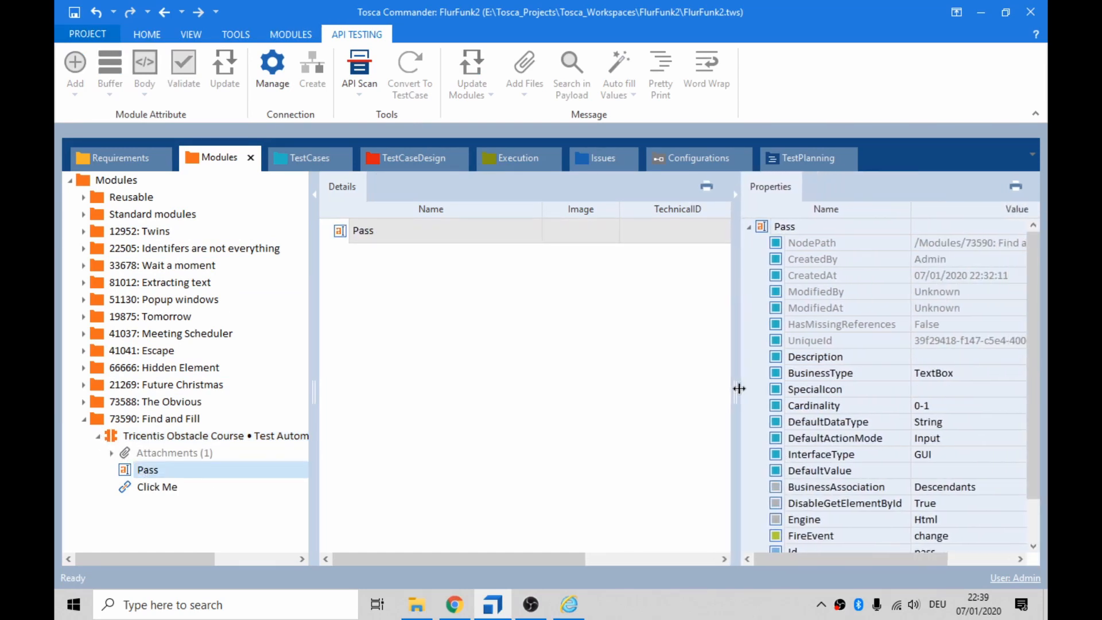
scroll(1038, 408, down, 1)
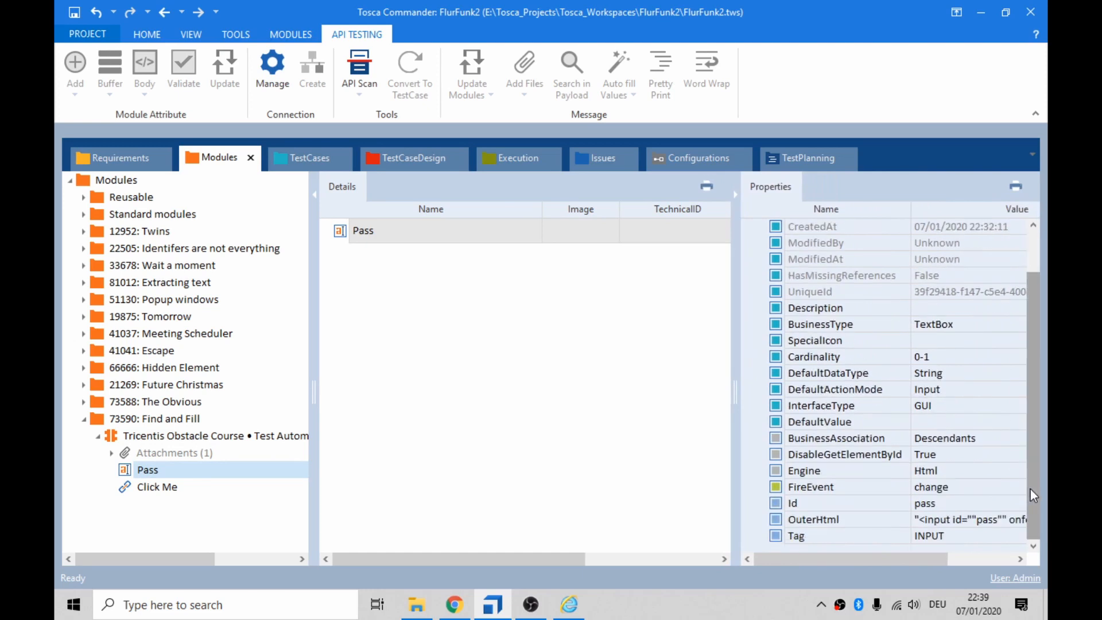
click(988, 519)
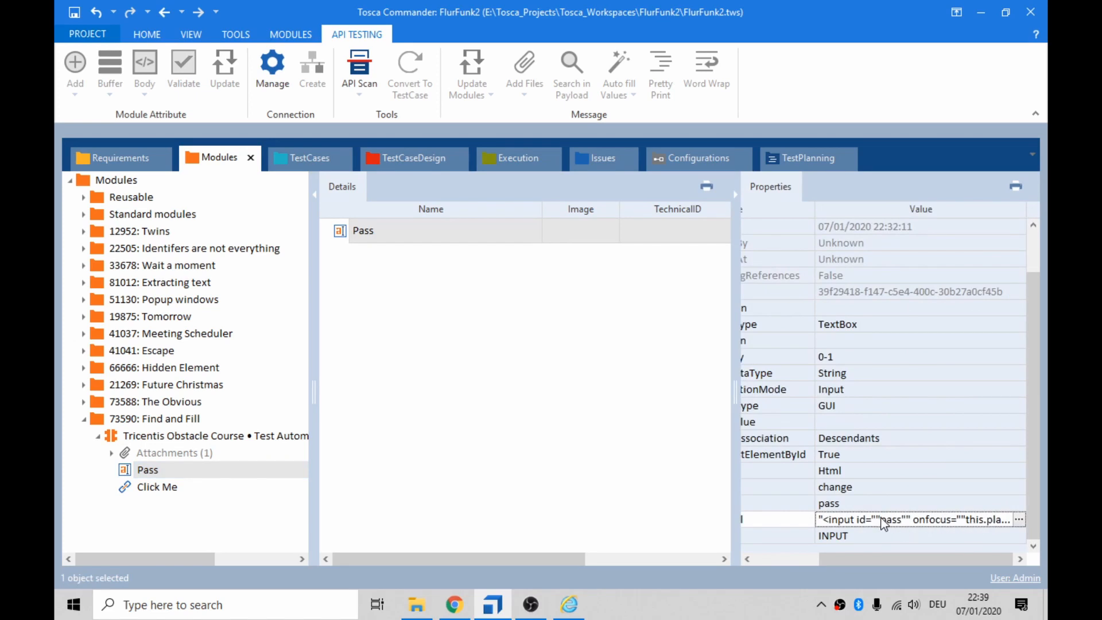
Step: Switch to Internet Explorer, manually submit the obstacle form with its password entered, and choose to try again
click(568, 606)
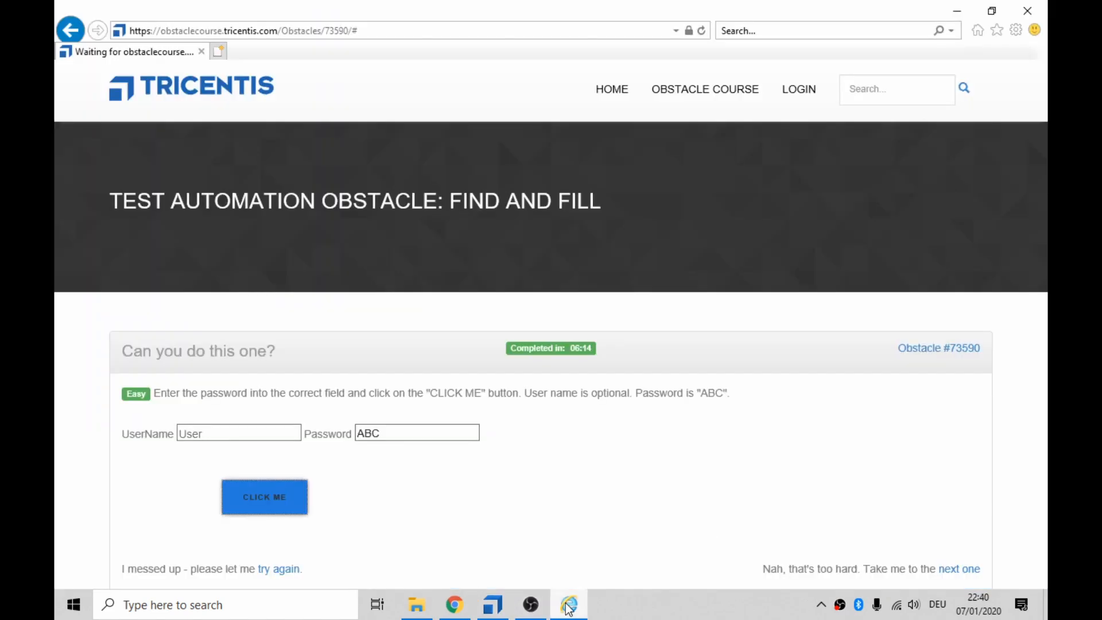
click(407, 437)
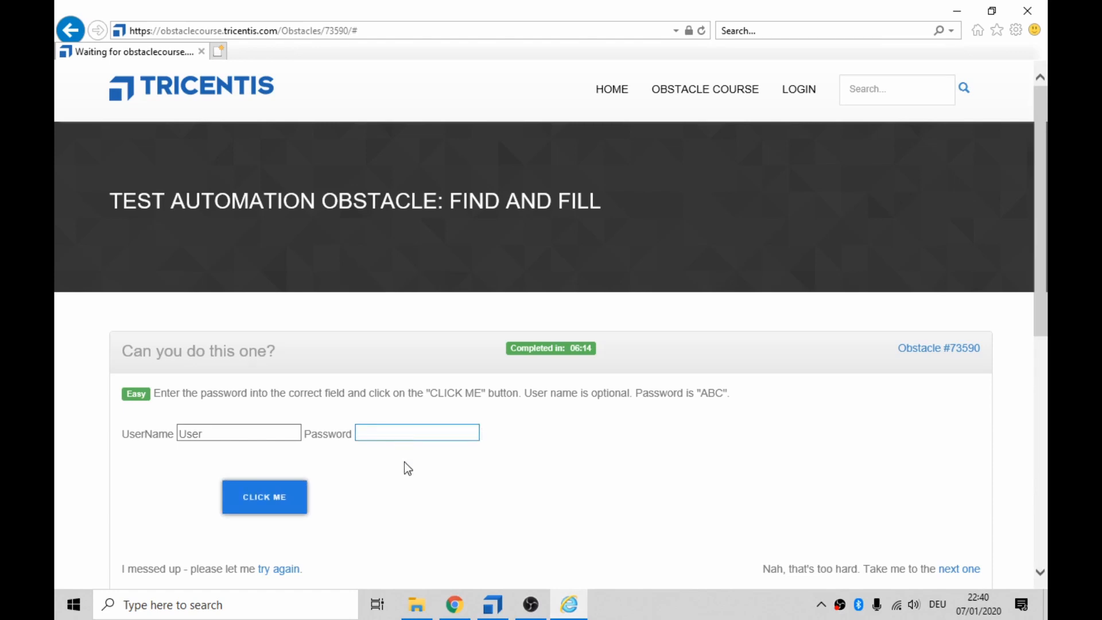
click(396, 436)
drag(305, 501, 385, 439)
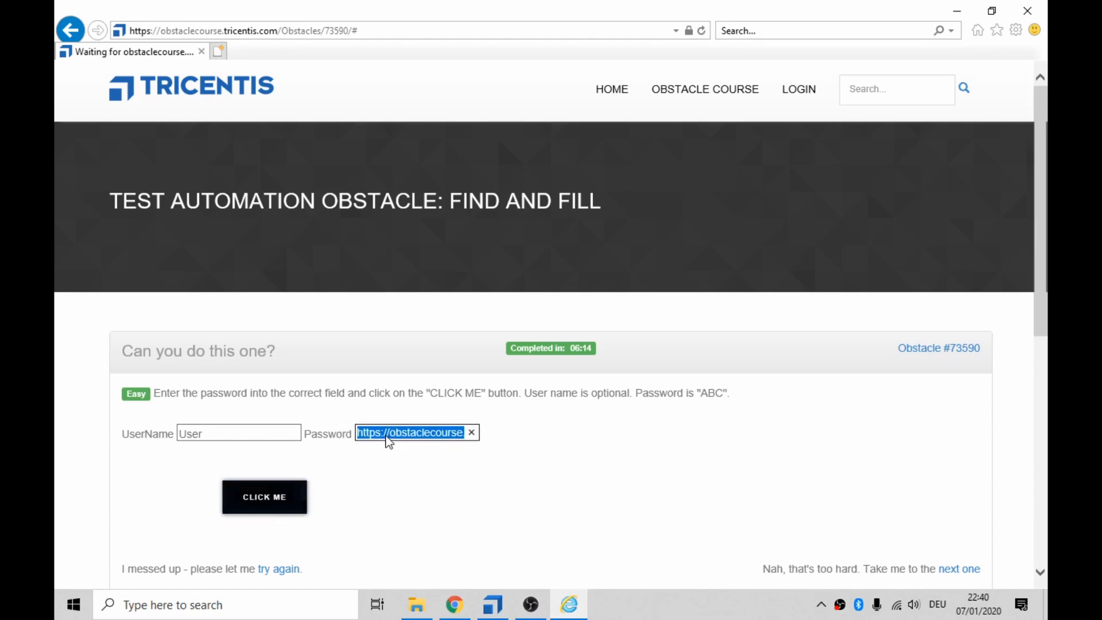
text(ABC)
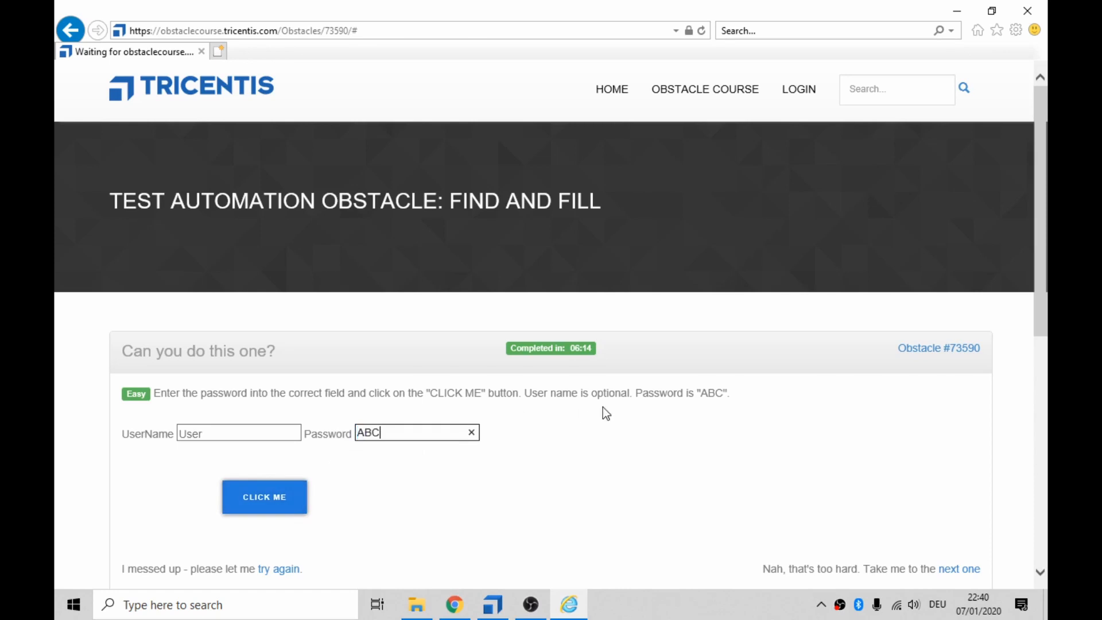
click(270, 500)
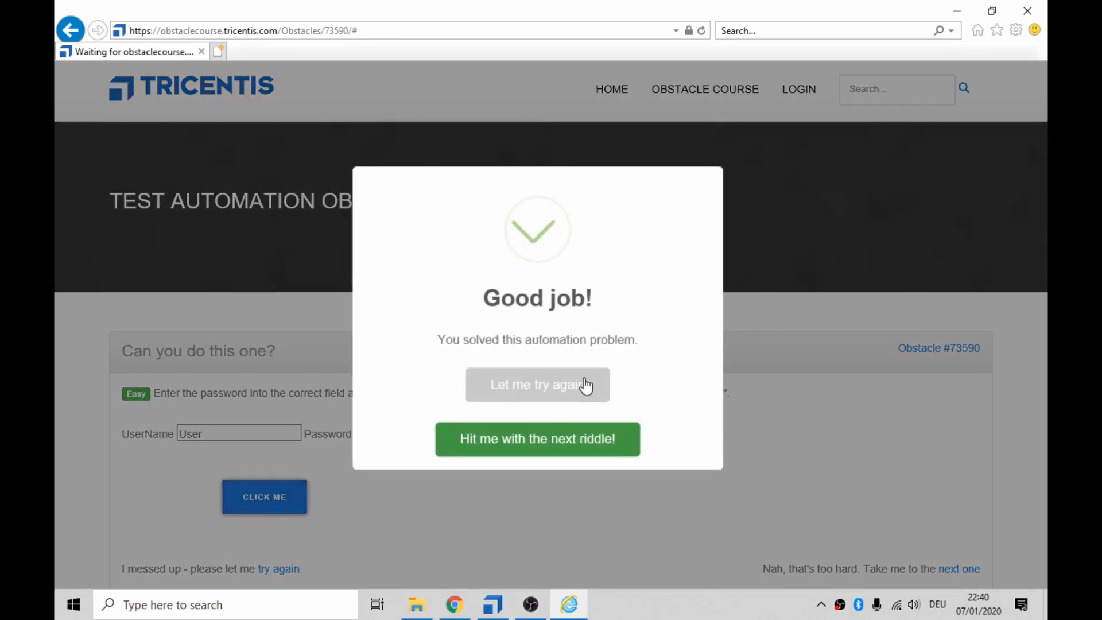
click(584, 385)
click(404, 432)
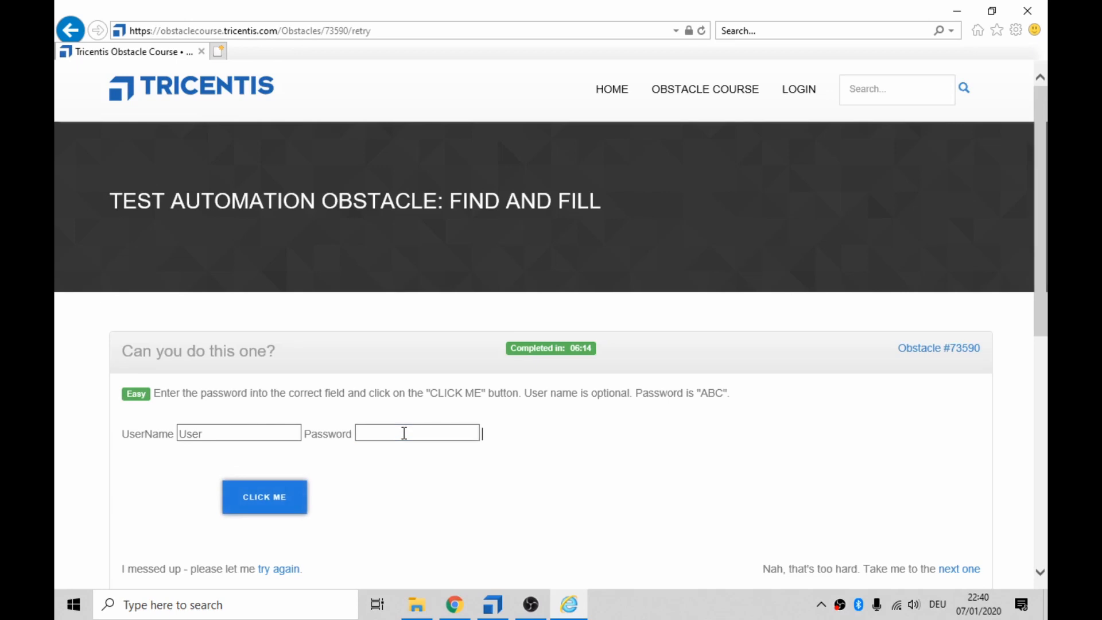
key(alt+Tab)
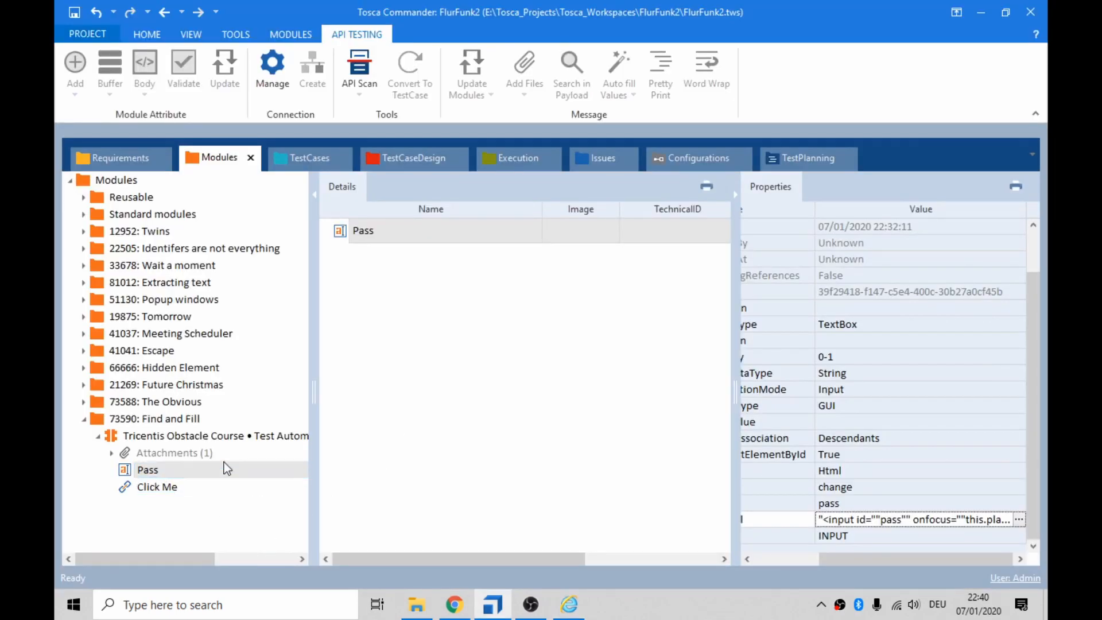
click(581, 611)
click(458, 31)
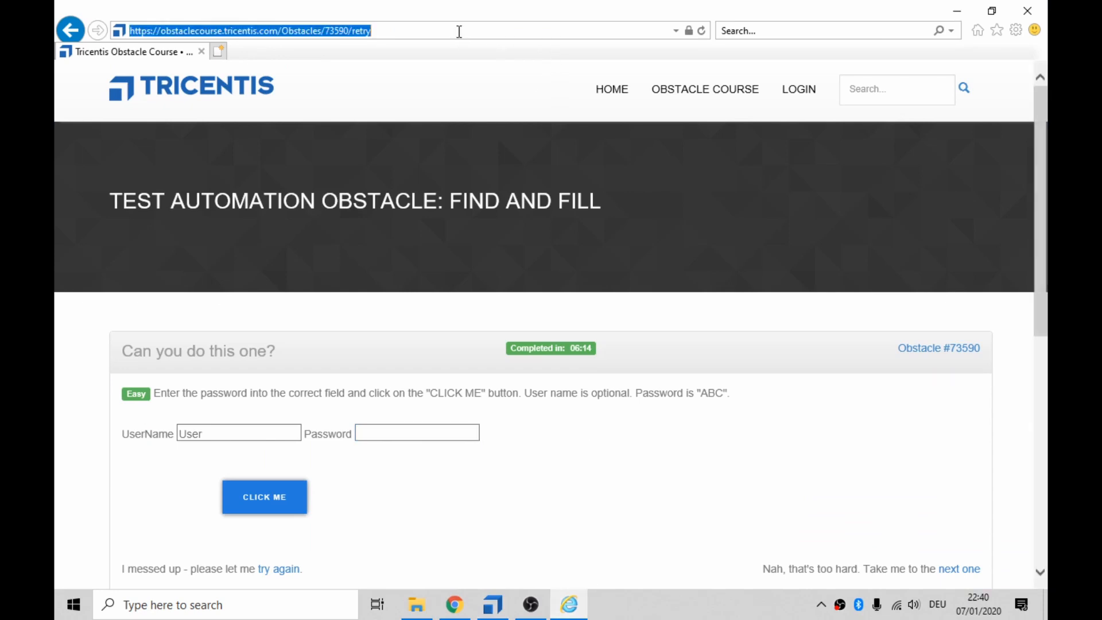
click(462, 28)
key(BackSpace)
key(BackSpace)
key(BackSpace)
key(BackSpace)
key(Return)
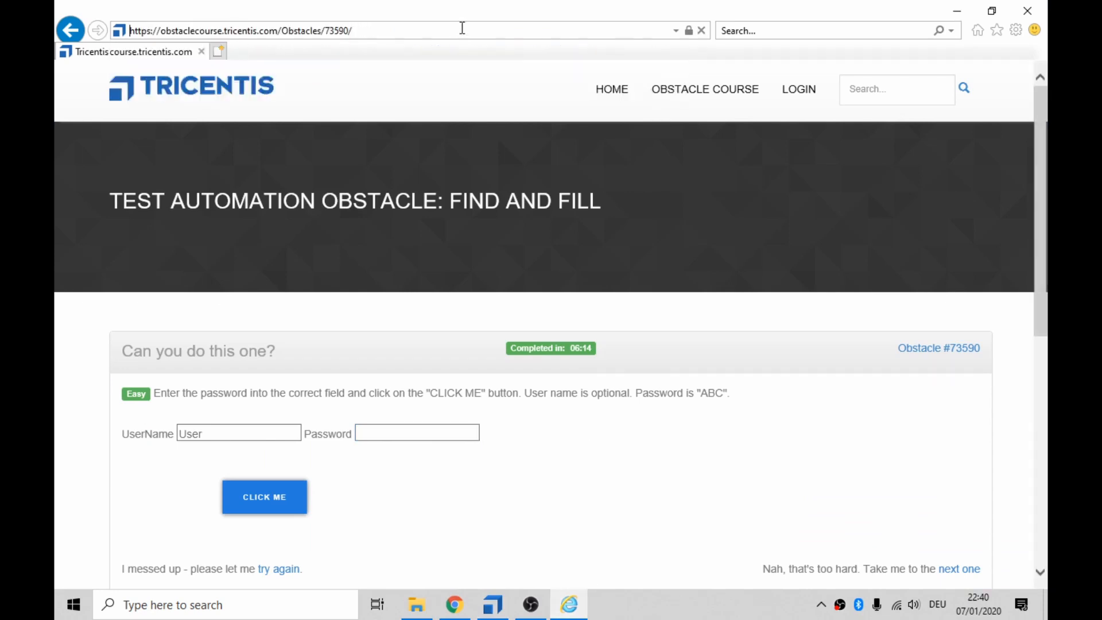
Step: Switch to Tosca Commander and rescan the Tricentis Obstacle Course module under 73590: Find and Fill
click(492, 604)
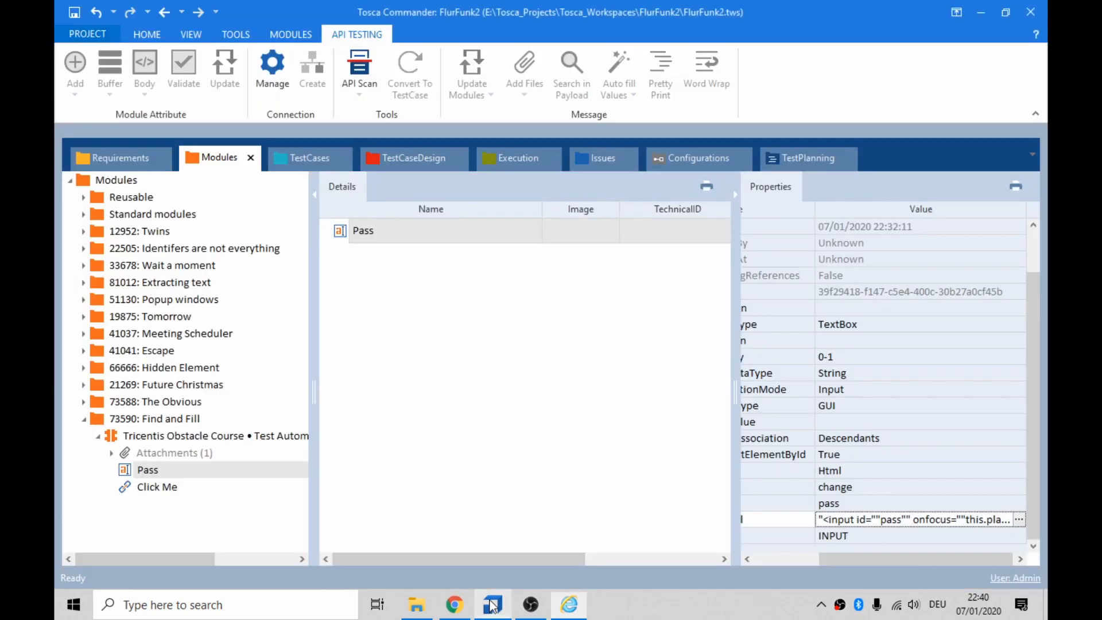
right_click(120, 438)
click(154, 432)
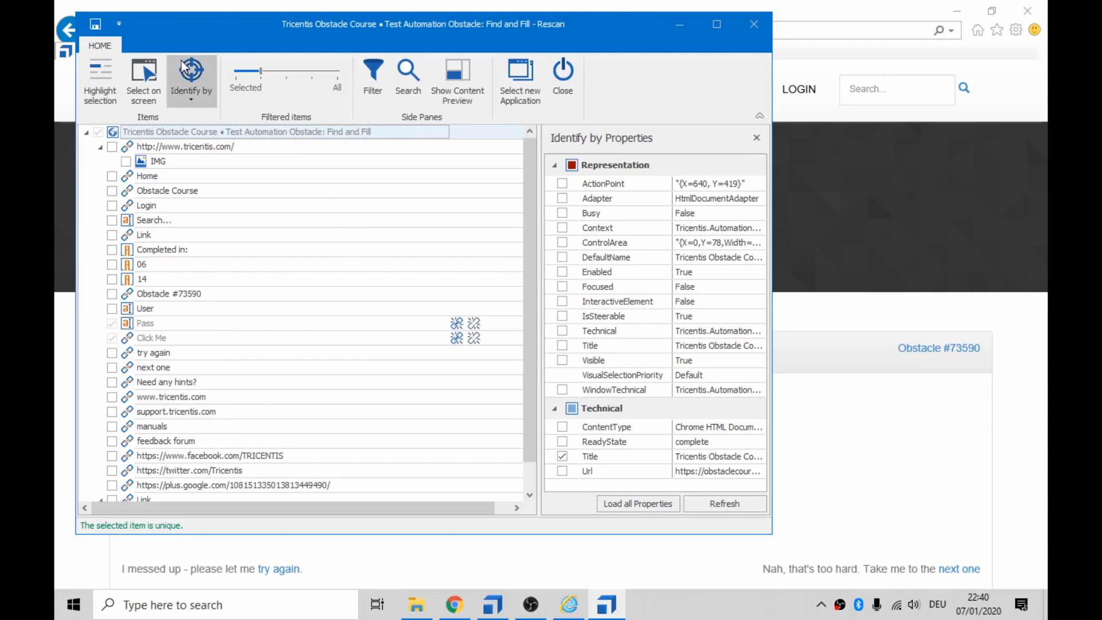
Step: Show all scanned items and identify the Pass control by XPath instead of Id, keeping OuterHtml and Tag
click(145, 324)
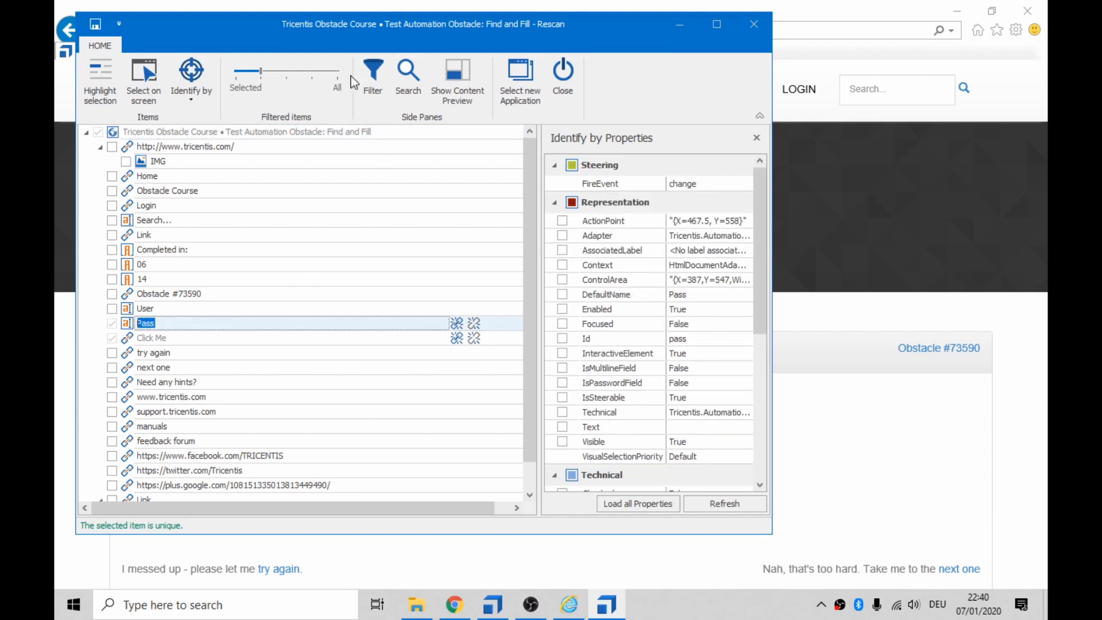
click(288, 70)
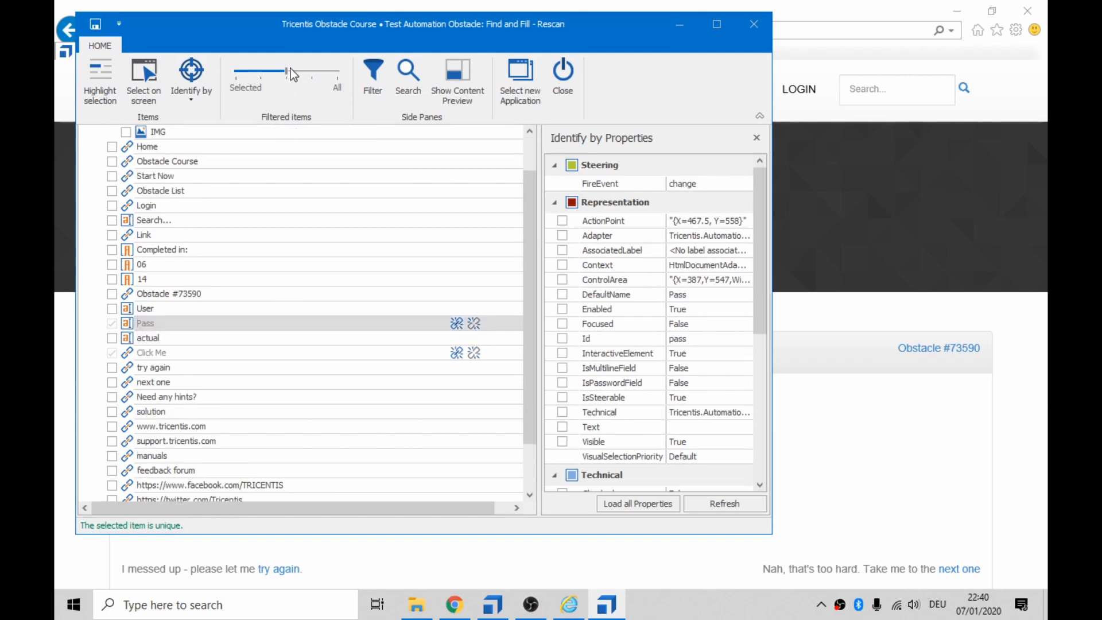
click(312, 71)
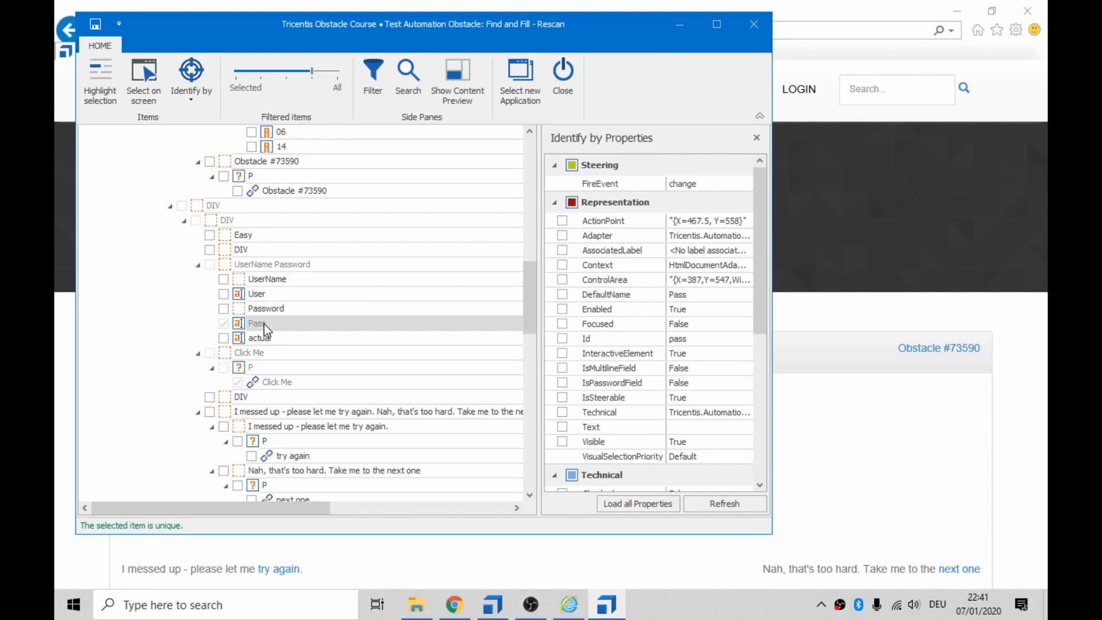
click(340, 72)
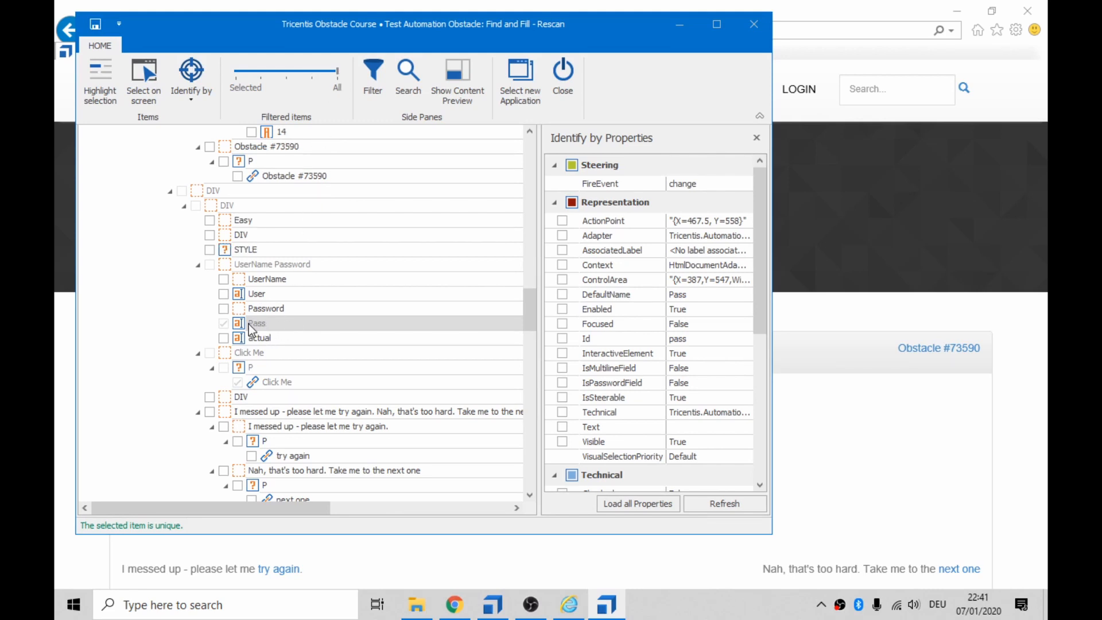
click(717, 24)
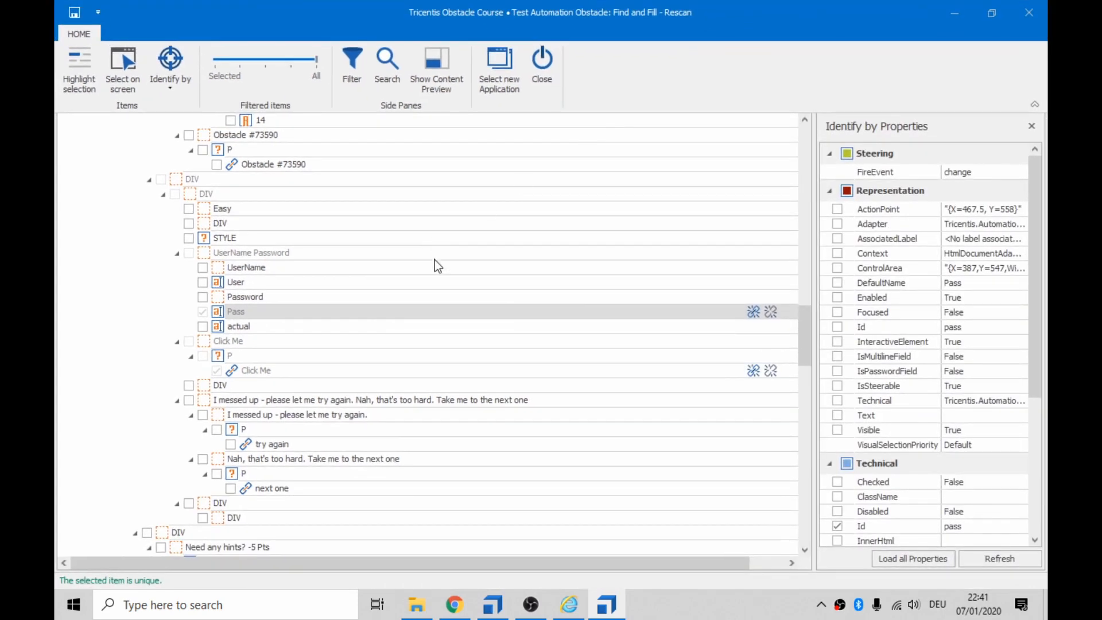
drag(814, 256, 625, 252)
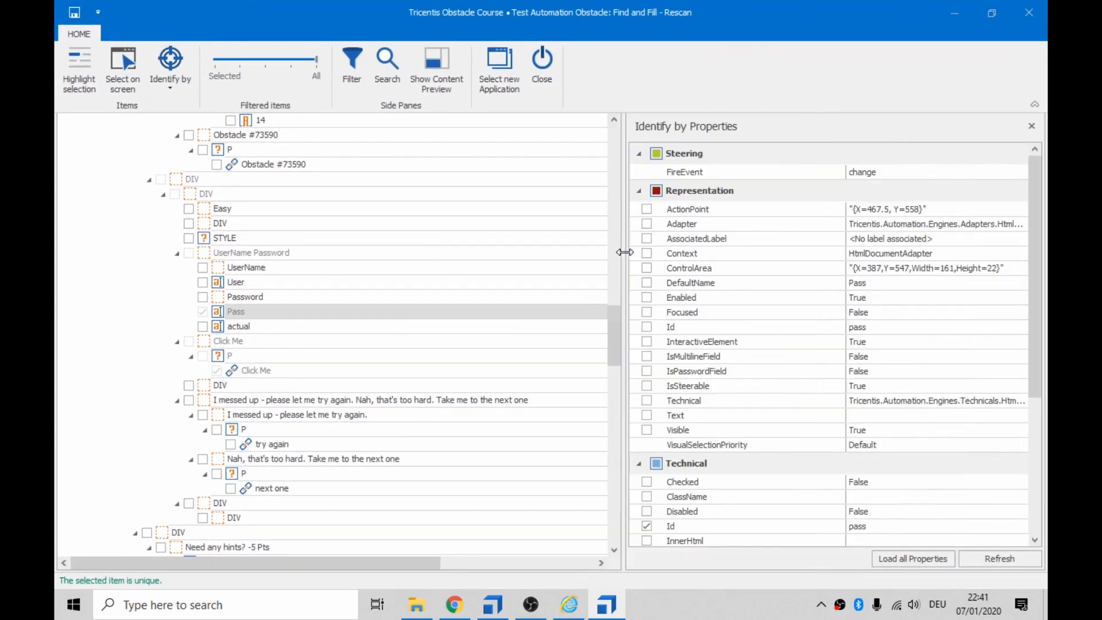
drag(1034, 380, 1037, 534)
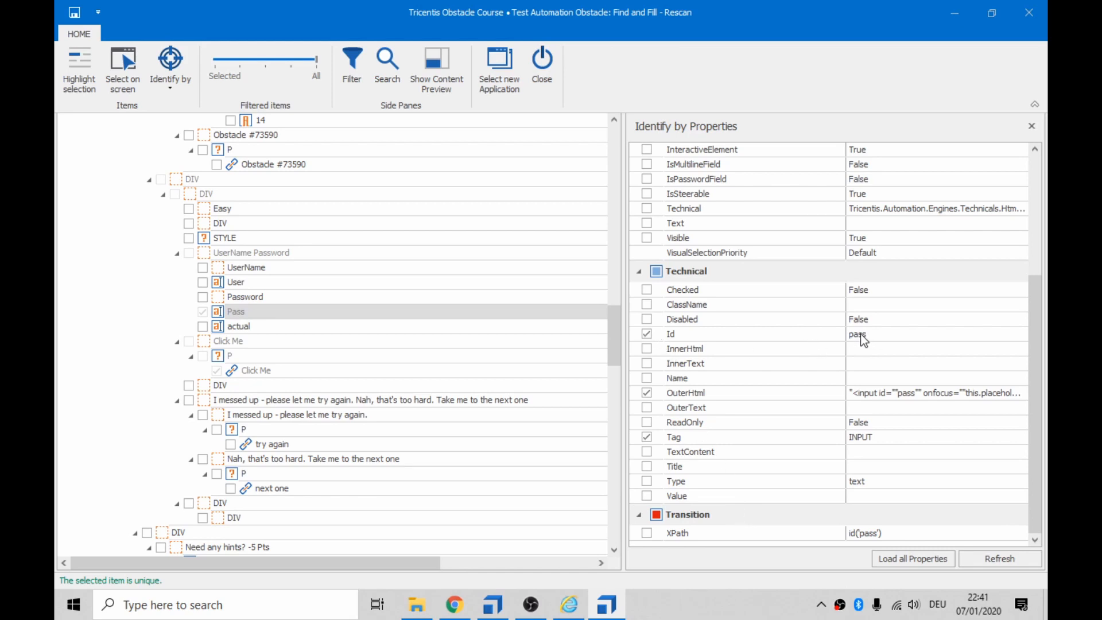
click(647, 335)
click(646, 533)
Step: Filter the scan to the selected items, compare the Pass and Click Me properties, and close the rescan with its changes saved
click(239, 61)
click(242, 60)
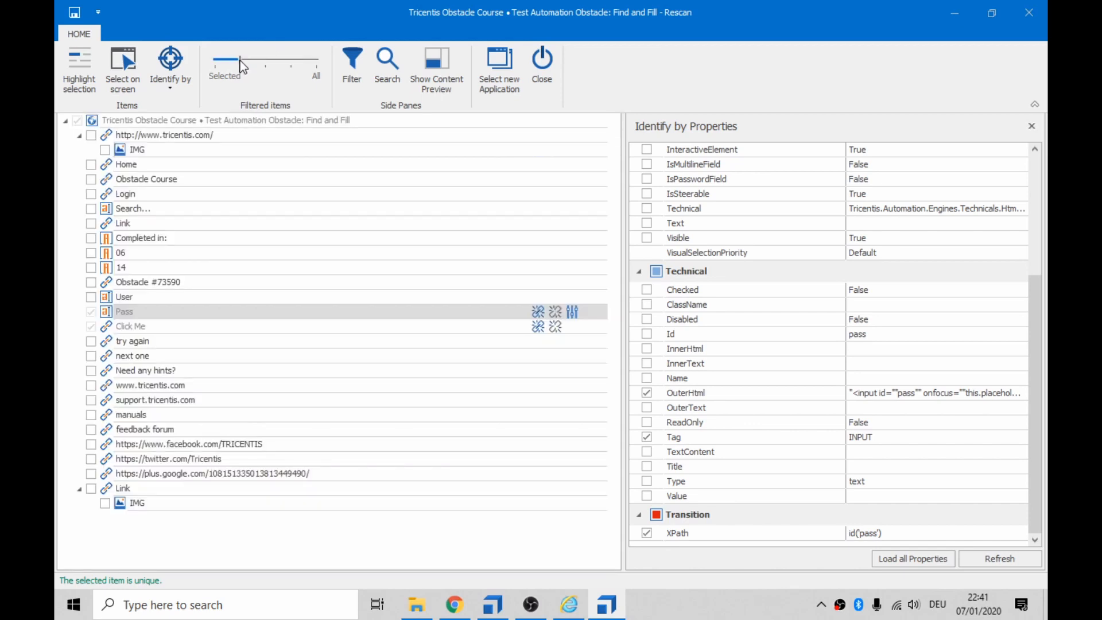
click(228, 64)
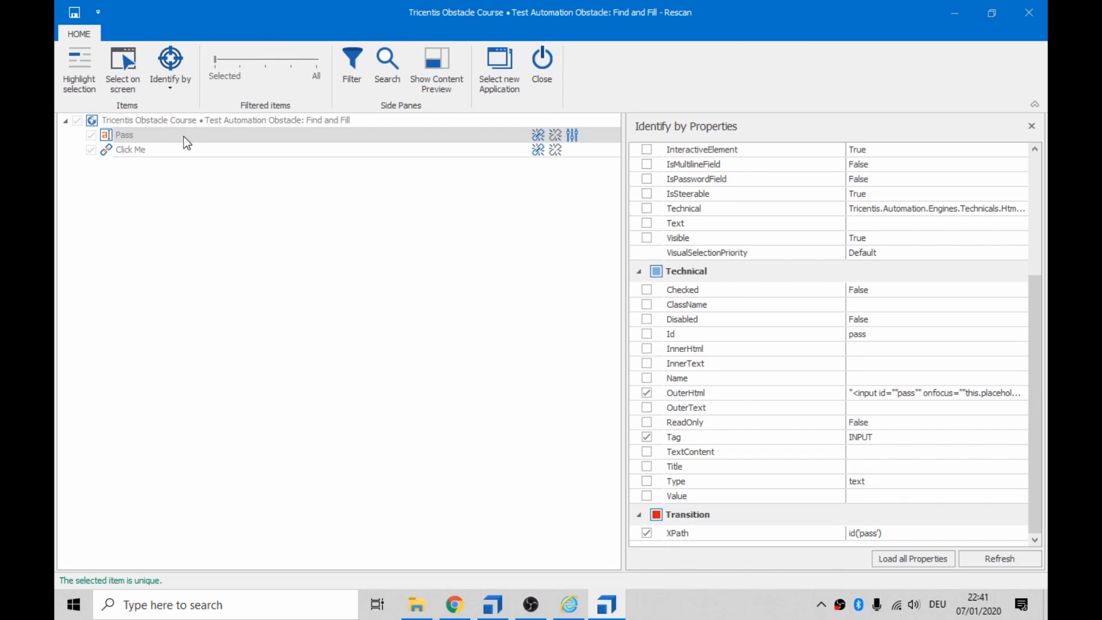
click(192, 150)
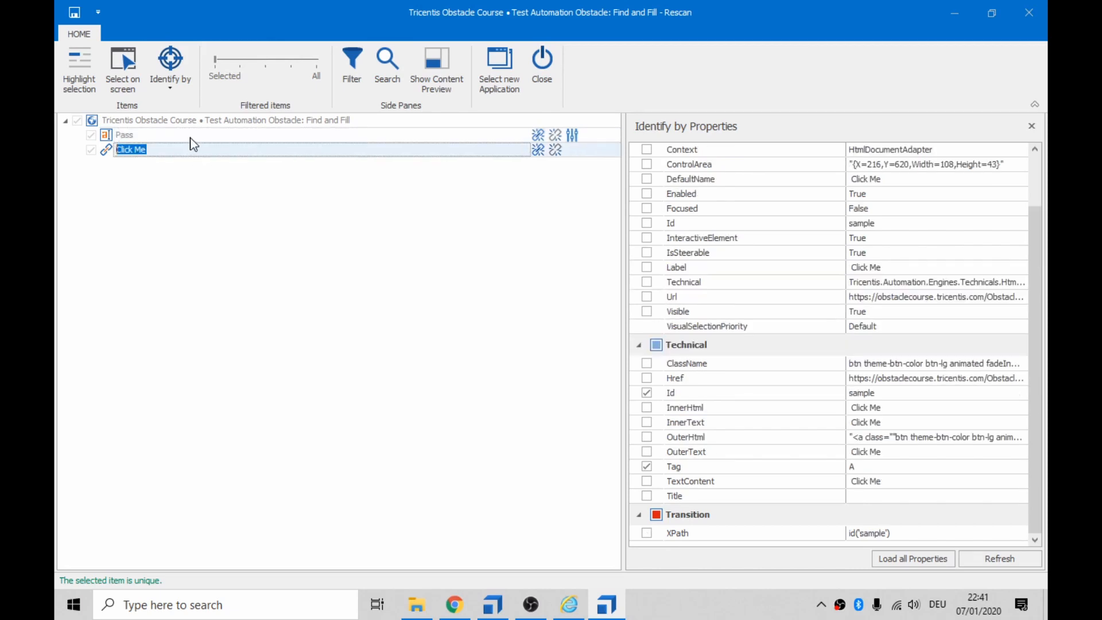
click(191, 137)
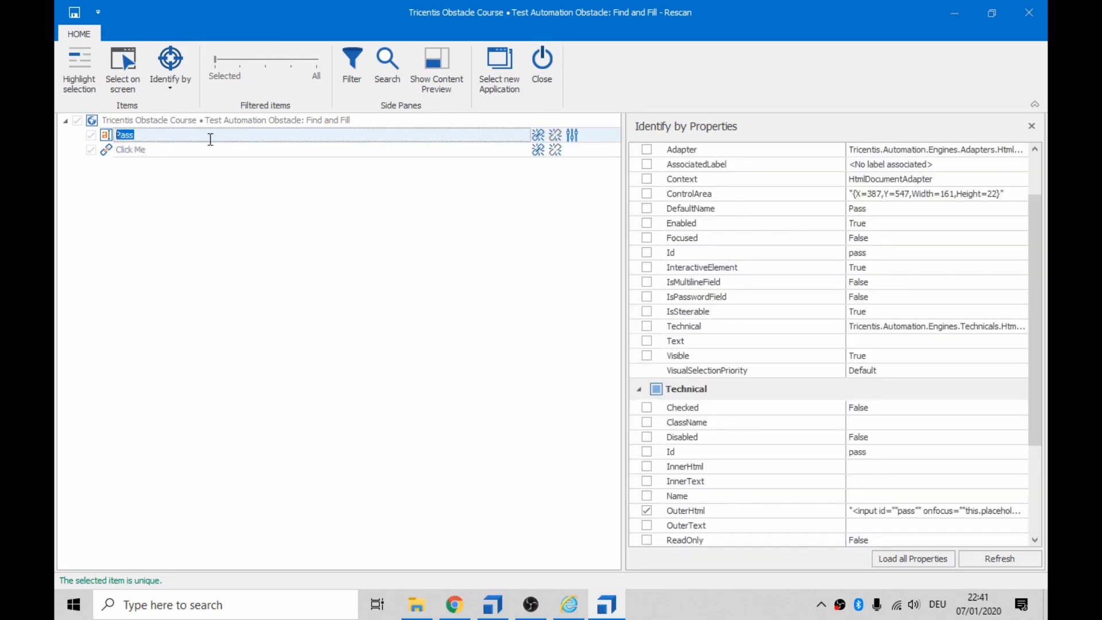
click(550, 59)
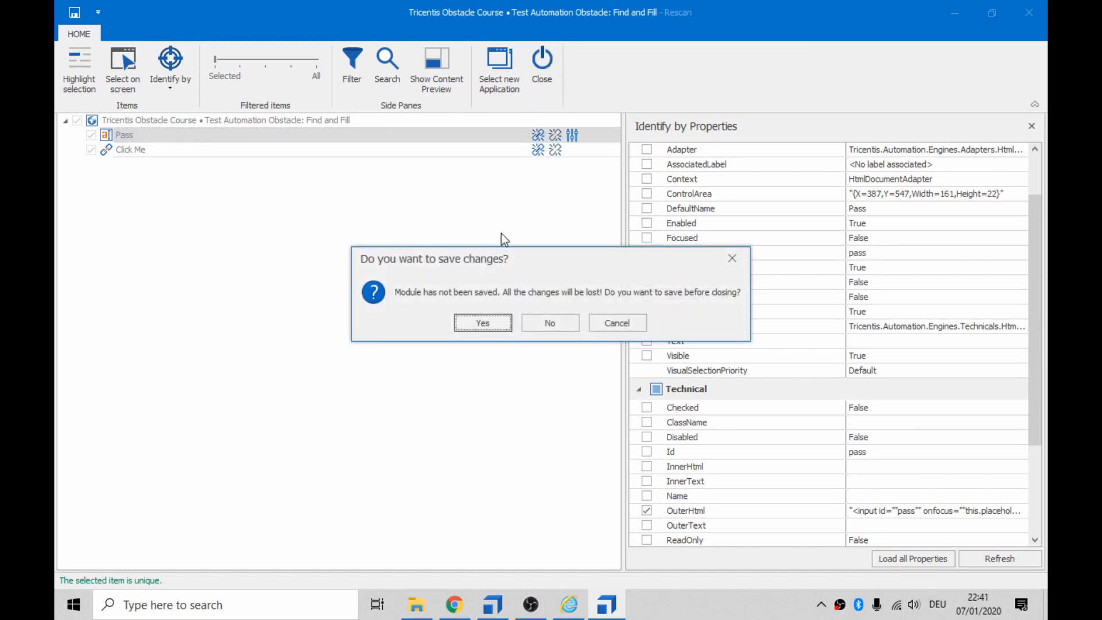
click(483, 323)
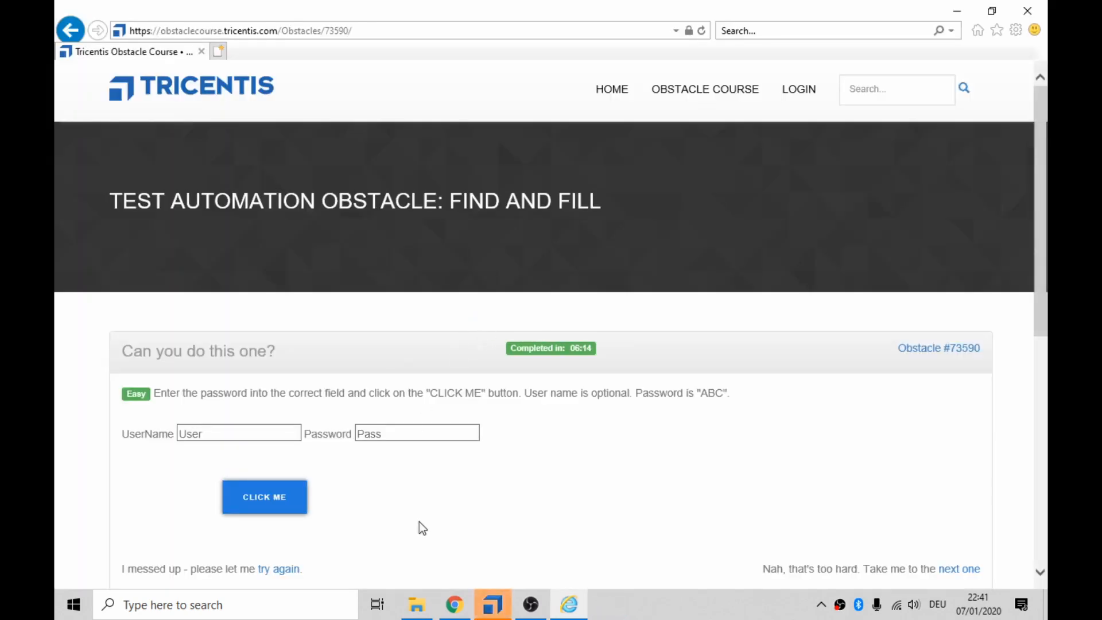
Step: Return to Tosca Commander and check the Pass control's XPath and OuterHtml properties in the module
click(492, 604)
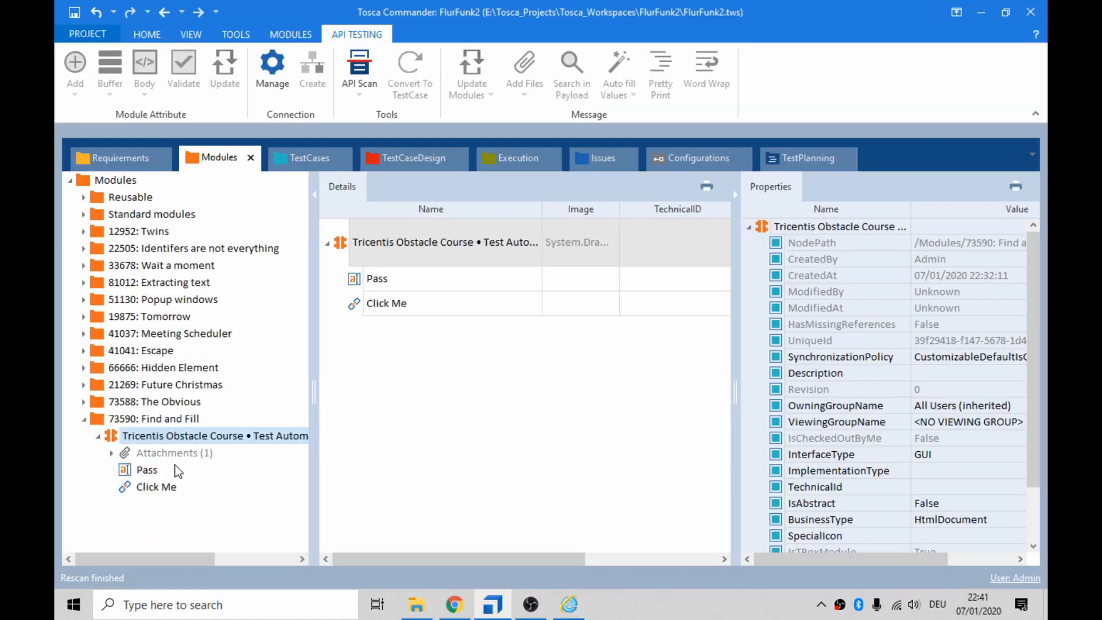
click(143, 474)
scroll(1028, 474, down, 1)
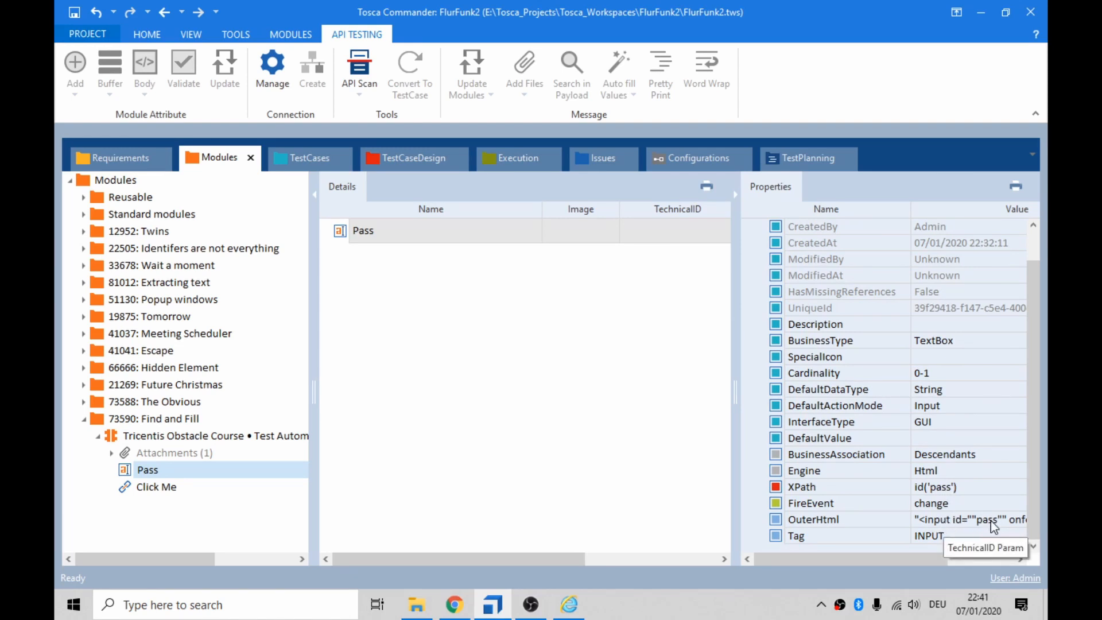
Step: Rescan the Find and Fill module, remove OuterHtml from the Pass control's identification, and close the rescan with the change saved
click(133, 438)
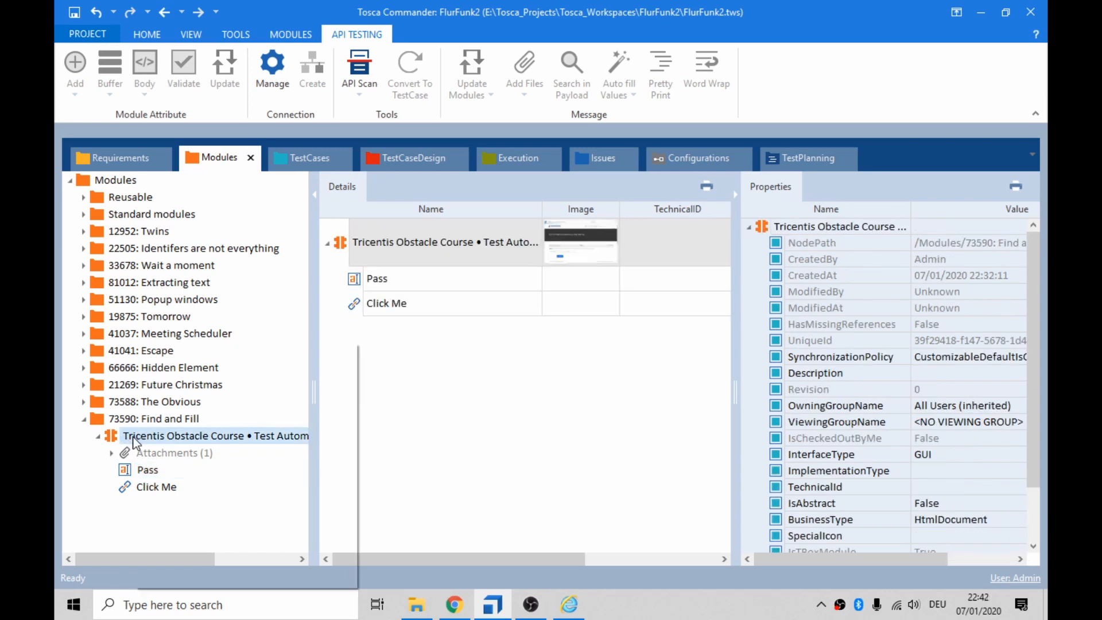
right_click(134, 440)
click(201, 428)
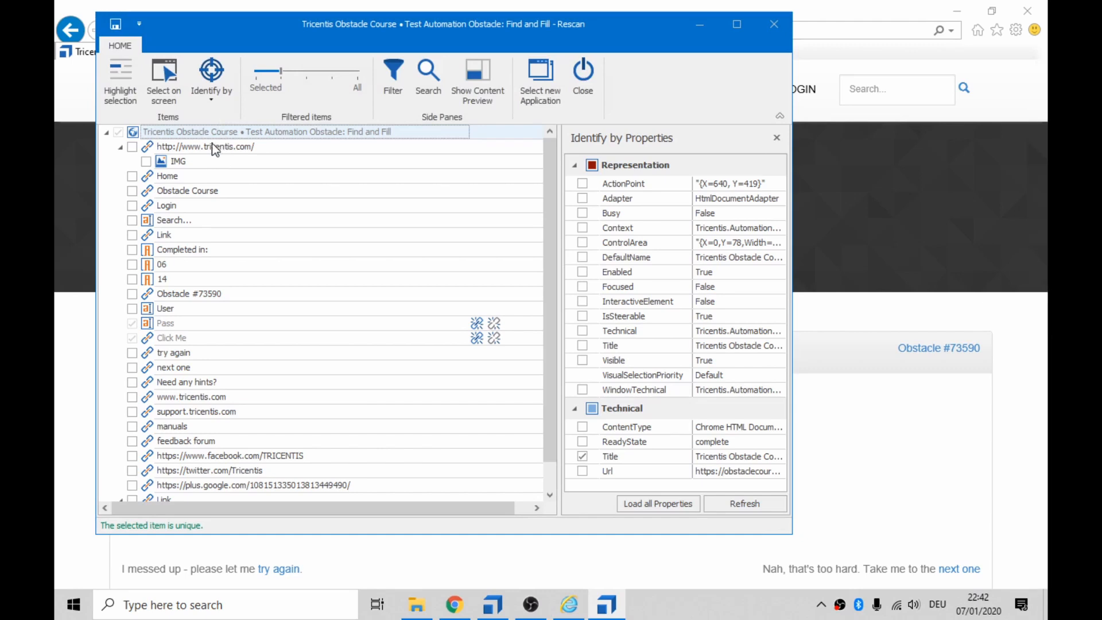
click(166, 323)
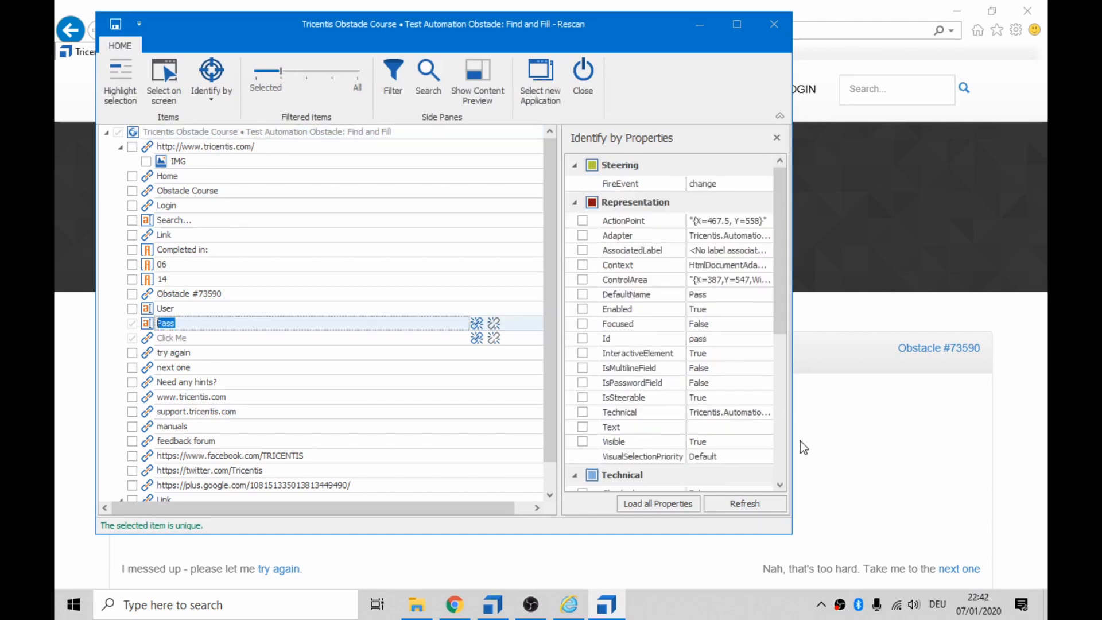
scroll(789, 439, down, 5)
scroll(789, 439, down, 1)
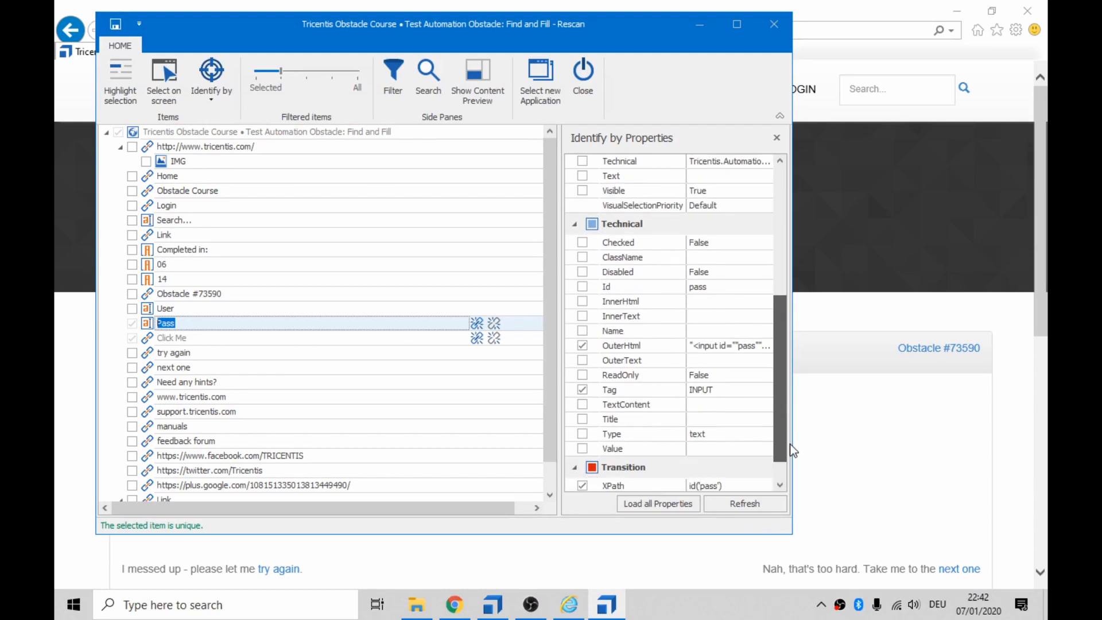
click(583, 345)
drag(780, 378, 781, 415)
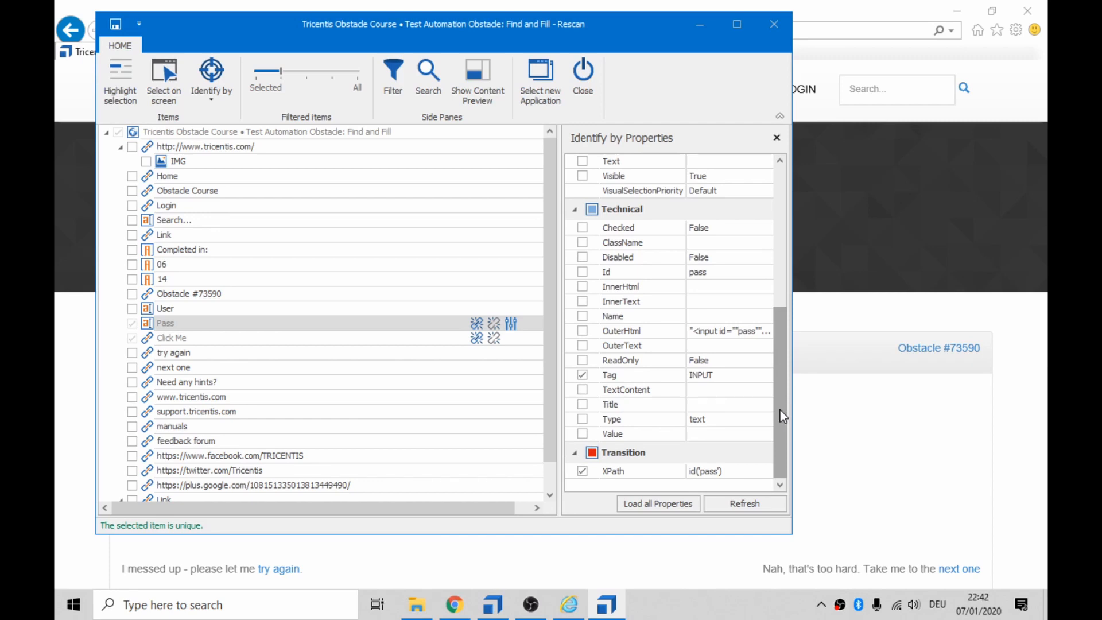
click(584, 77)
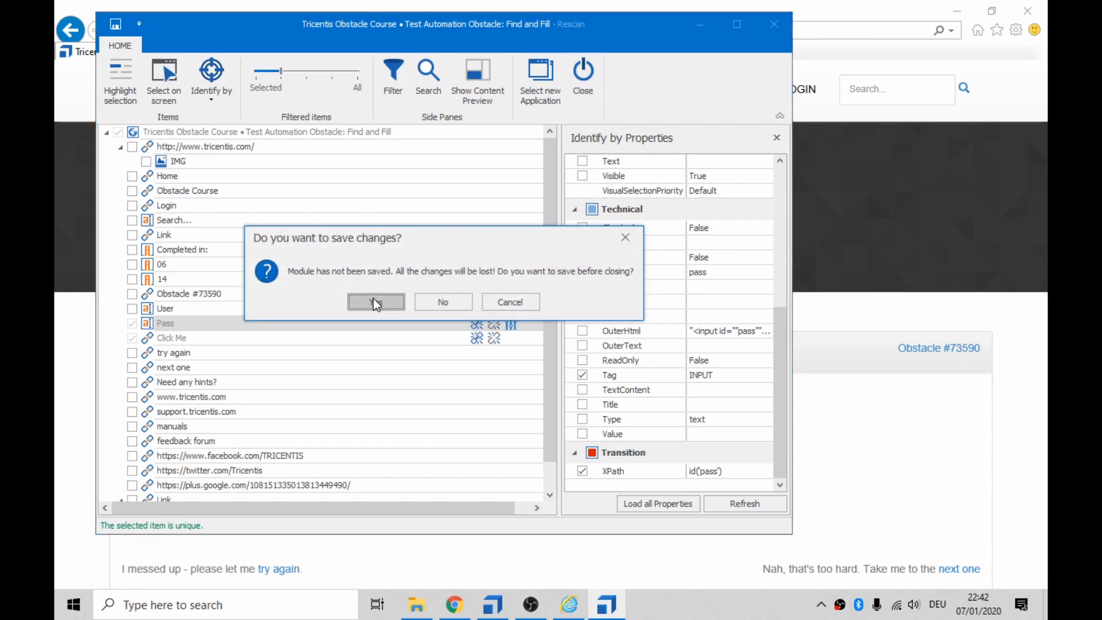
click(373, 301)
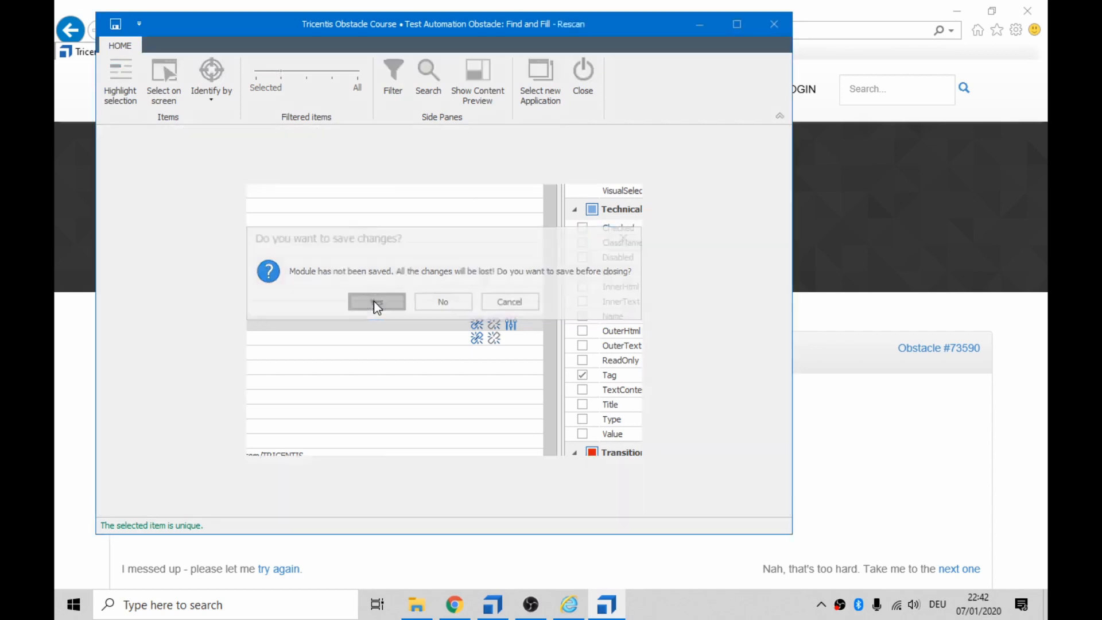
Step: Switch back to Tosca Commander and review the Pass control's identification properties after the second rescan
click(493, 604)
click(150, 474)
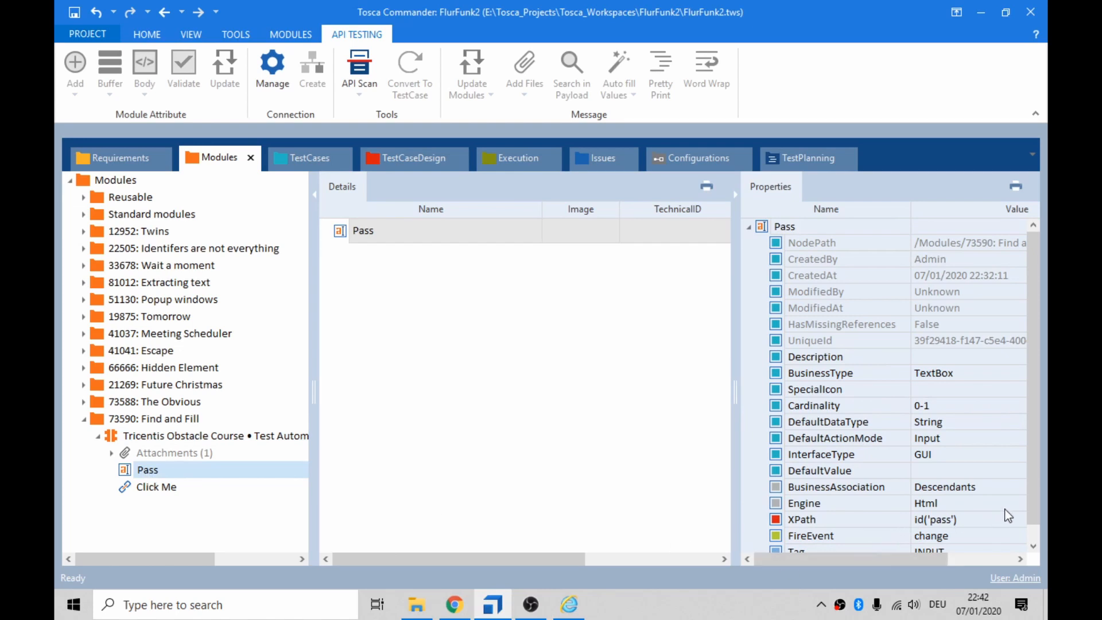
scroll(1033, 497, down, 1)
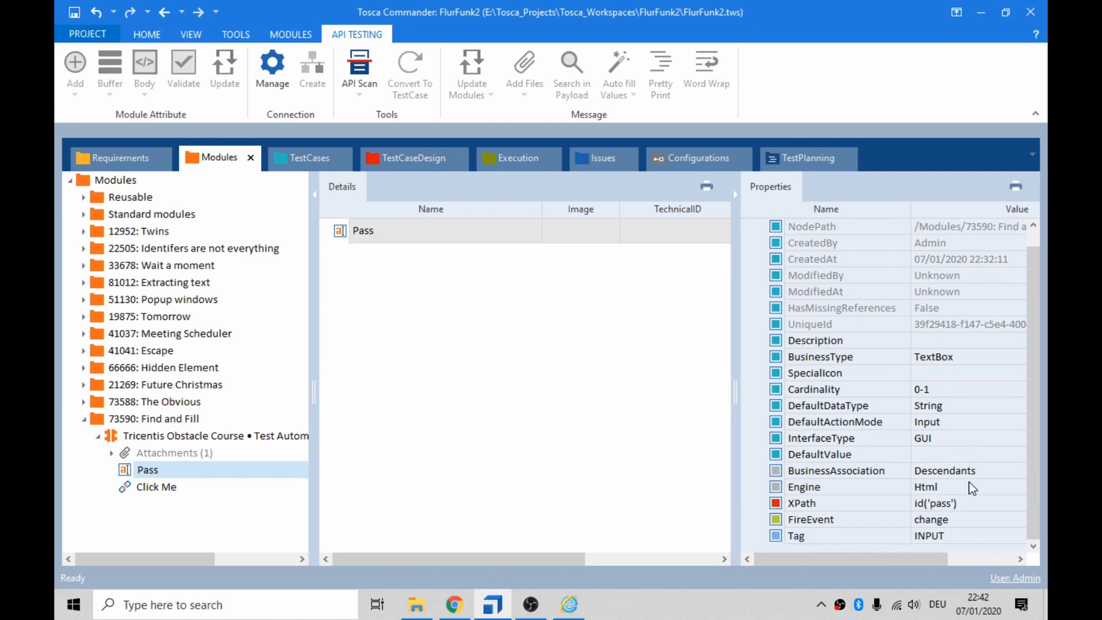
scroll(990, 418, up, 1)
scroll(989, 417, down, 1)
click(142, 471)
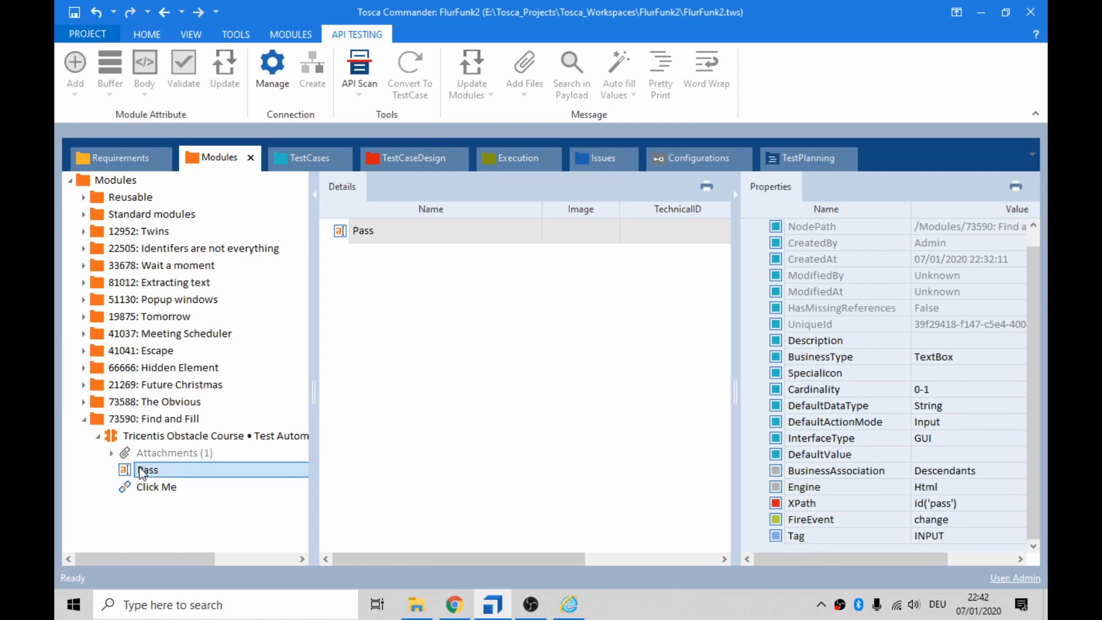
Step: Synchronize the Tricentis Obstacle Course test step in the Process folder of test case 73590: Find and Fill
click(133, 437)
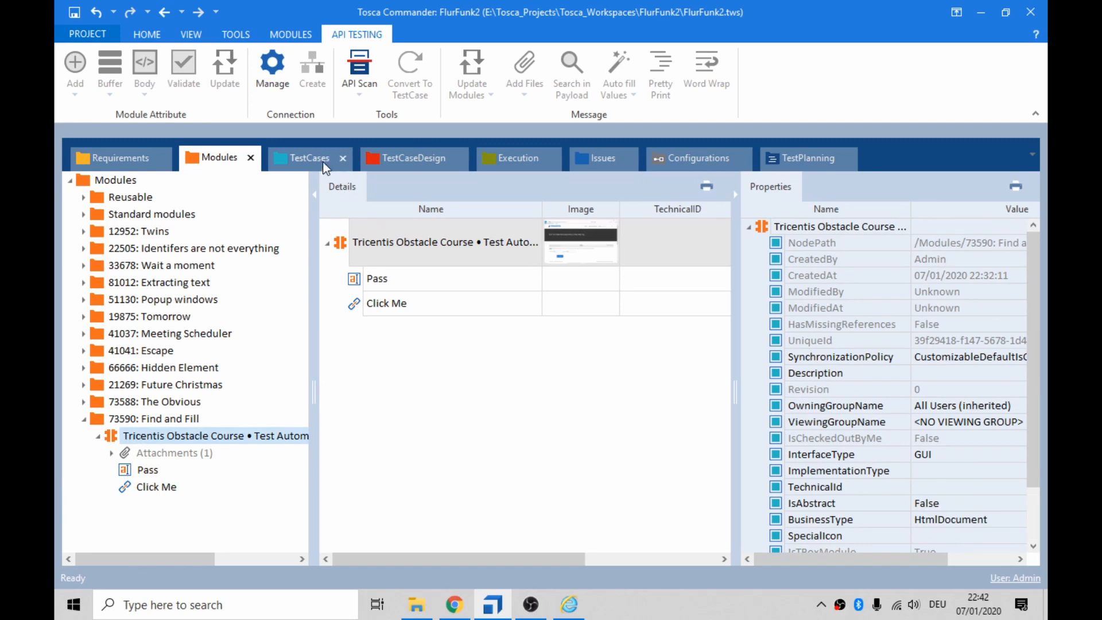
click(313, 157)
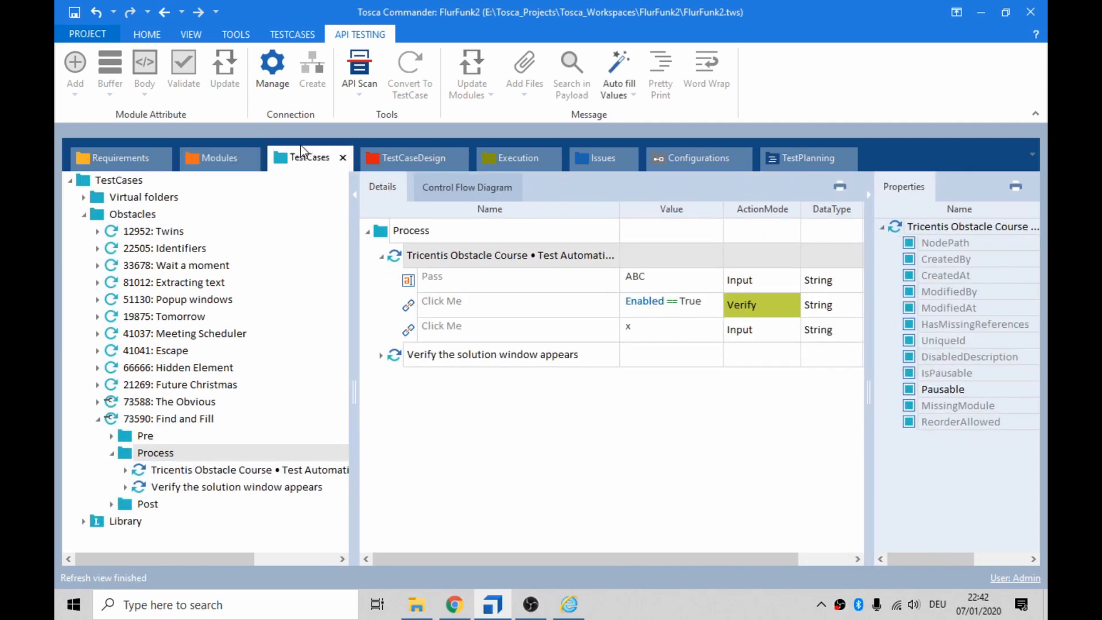
right_click(394, 255)
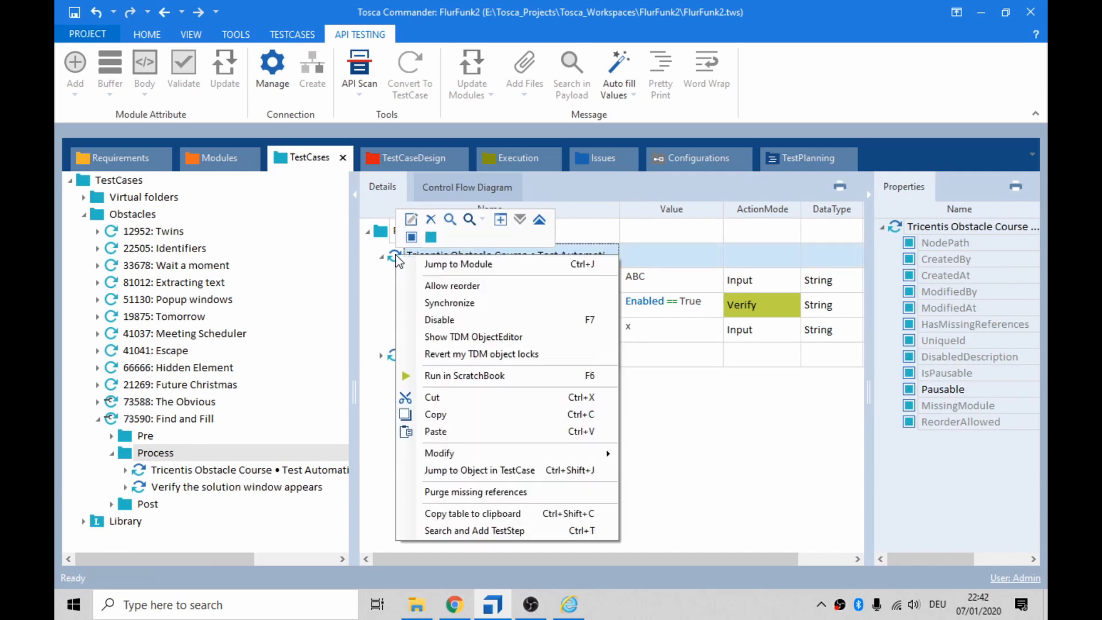
click(433, 304)
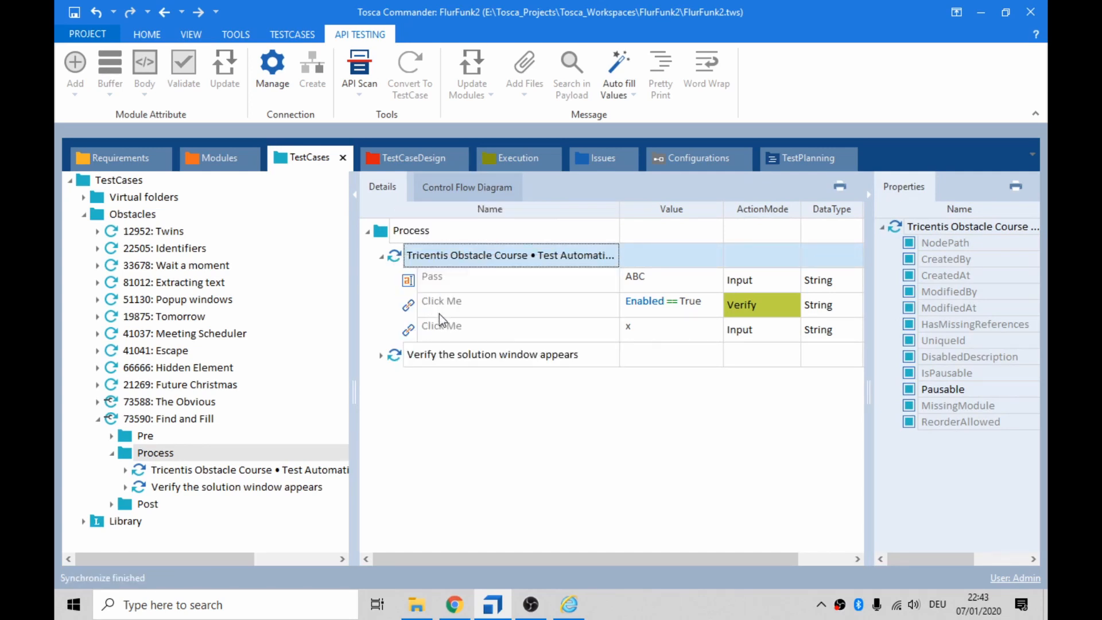
Step: Run the Tricentis Obstacle Course test step in ScratchBook, dismiss the web page alert, return to Tosca Commander and close the ScratchBook results
right_click(401, 255)
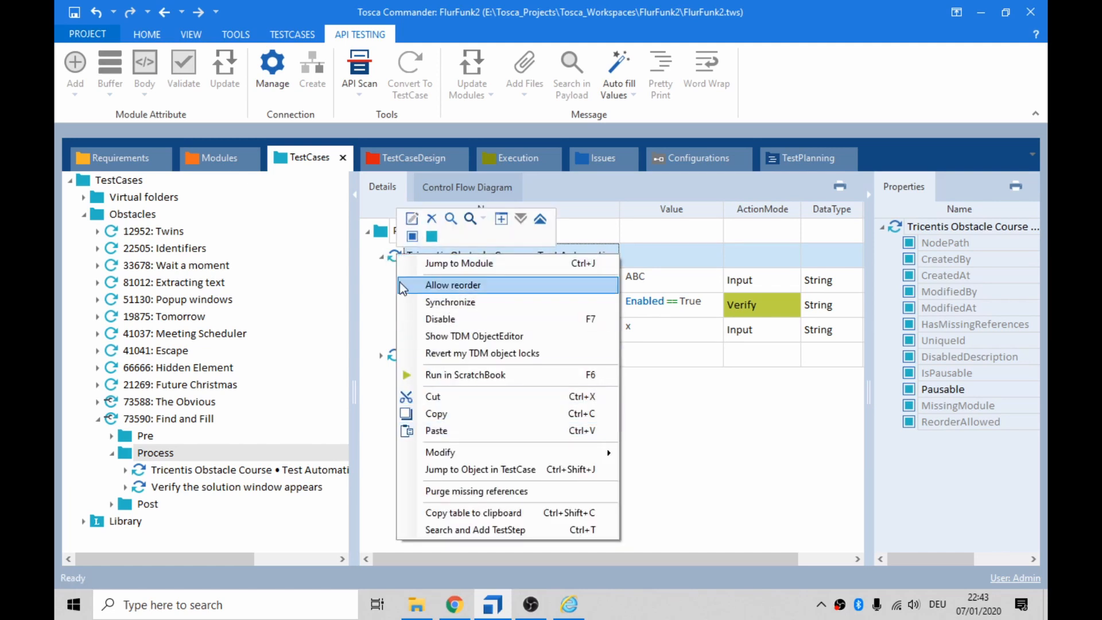
click(474, 376)
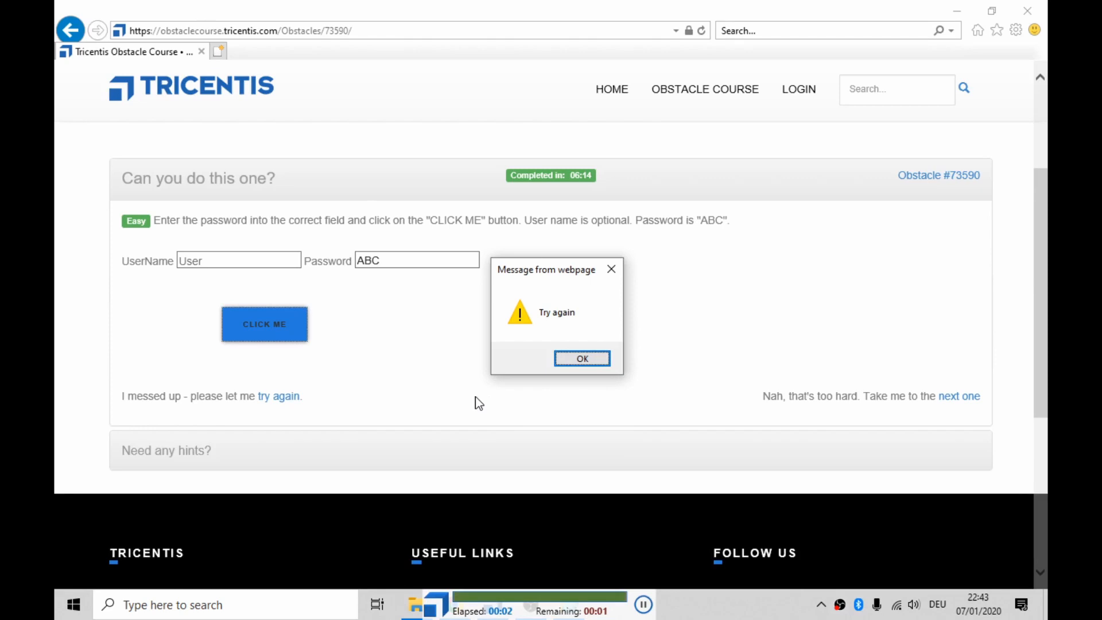
click(583, 359)
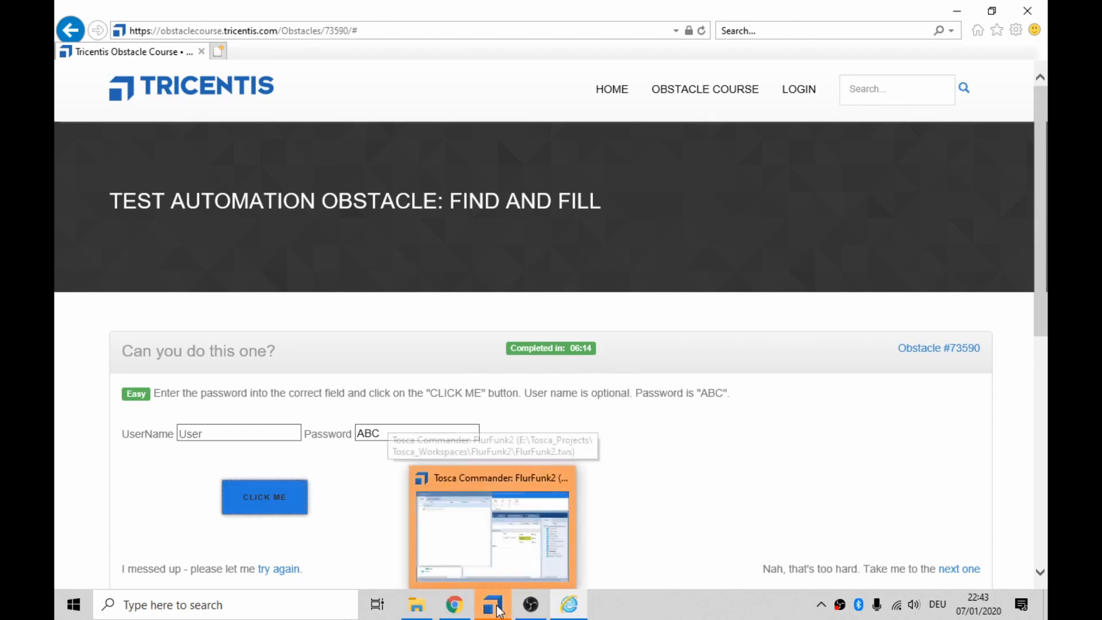
click(524, 544)
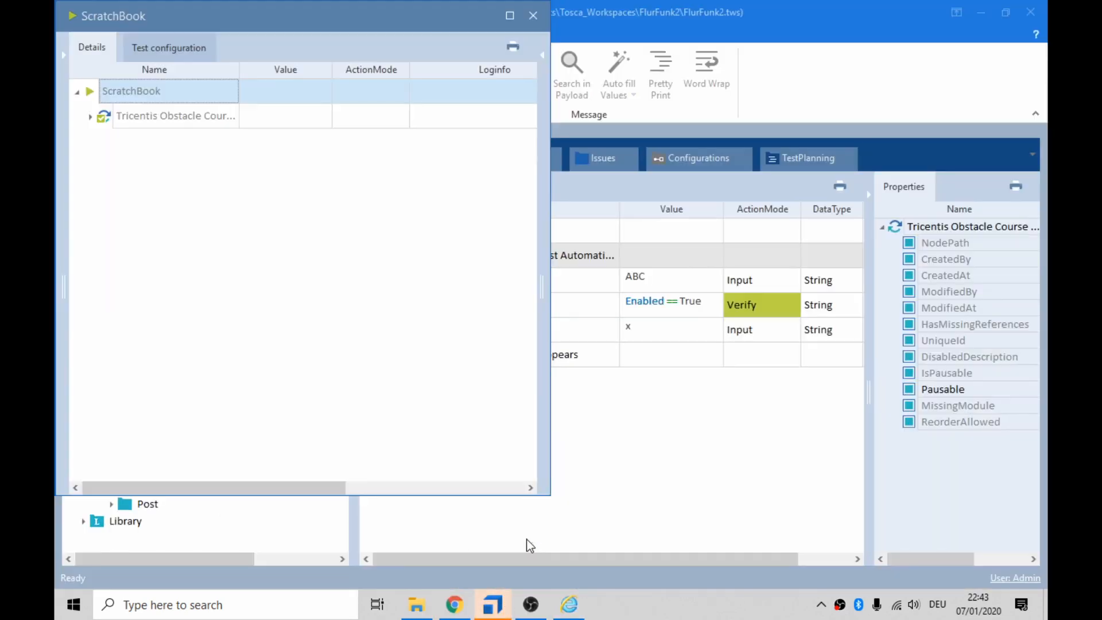
click(535, 16)
Step: Set the value of the Click Me input row in the Tricentis Obstacle Course test step to {Click}
click(677, 332)
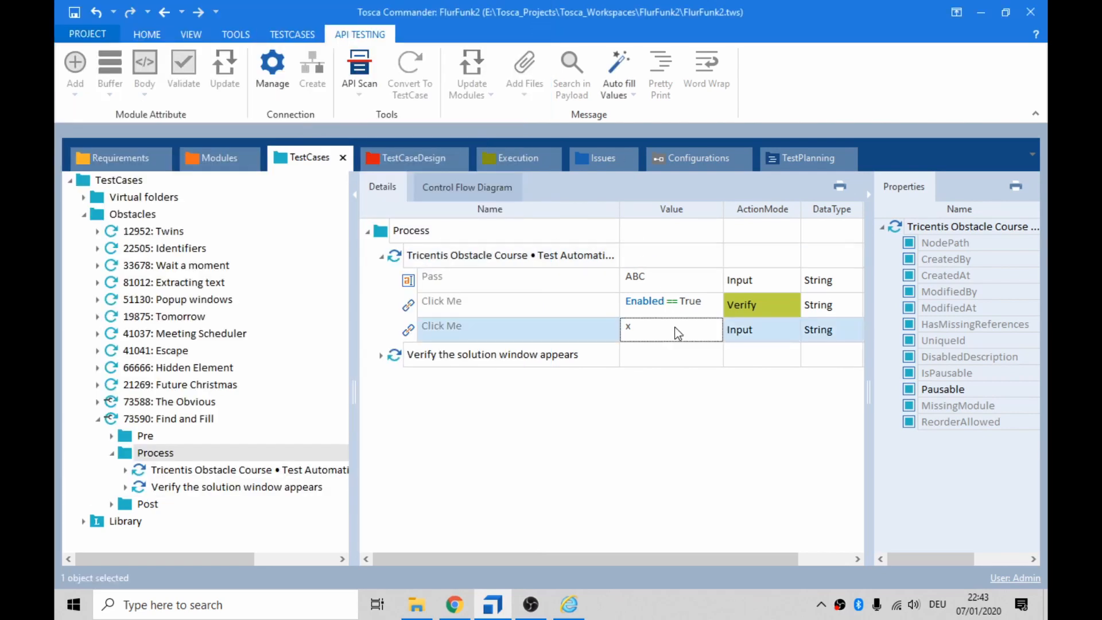
click(697, 330)
click(676, 349)
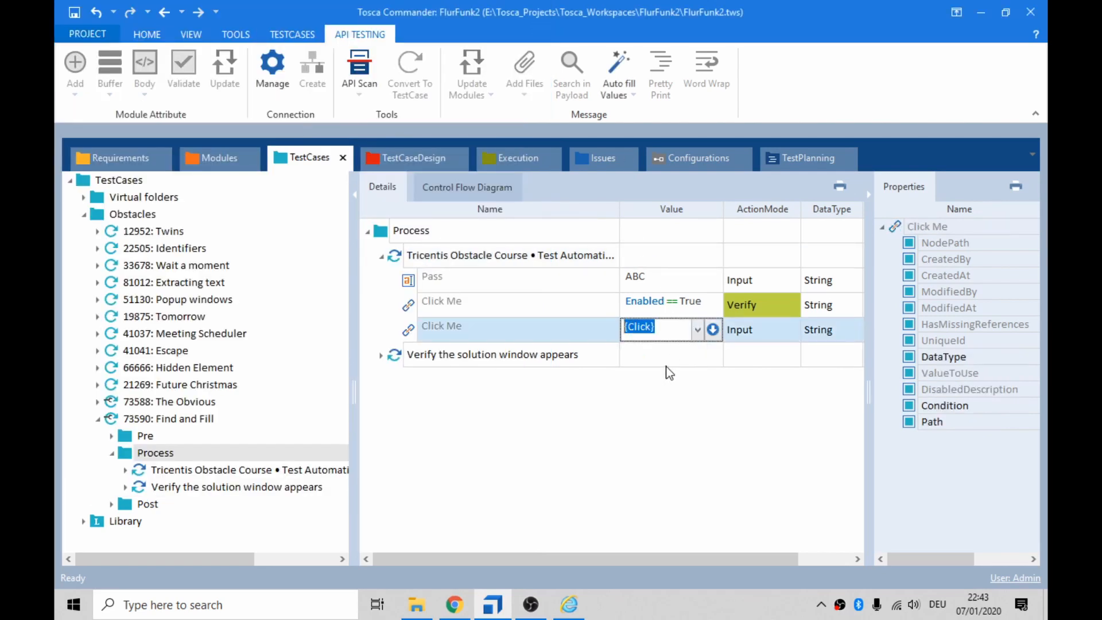
click(622, 391)
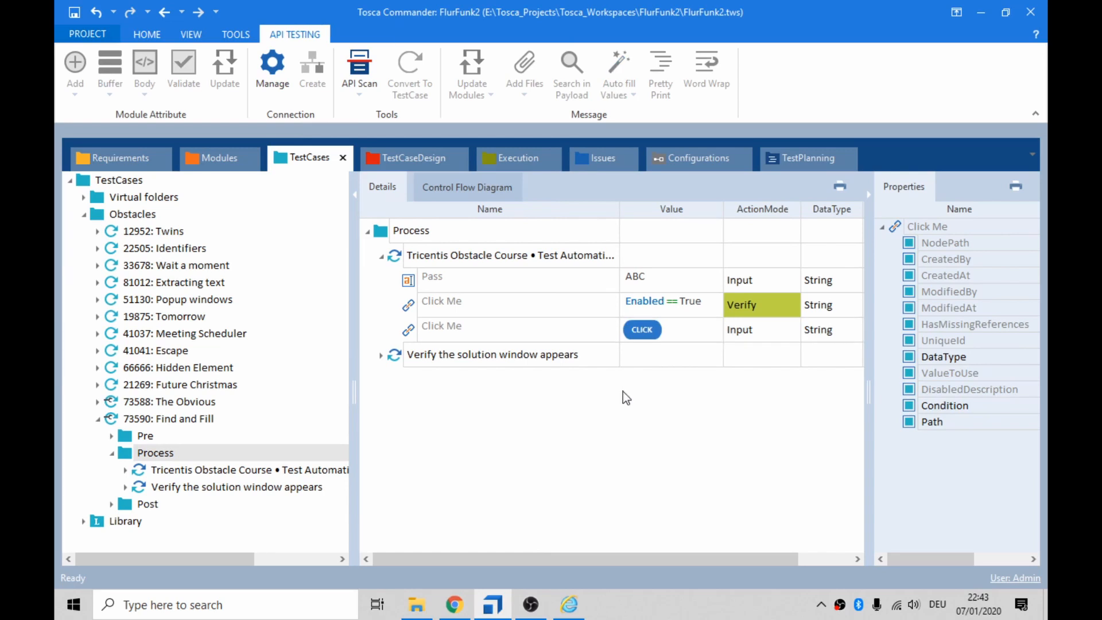
Step: Run the Tricentis Obstacle Course test step in ScratchBook again with the {Click} action and dismiss the web page alert
right_click(413, 259)
click(474, 370)
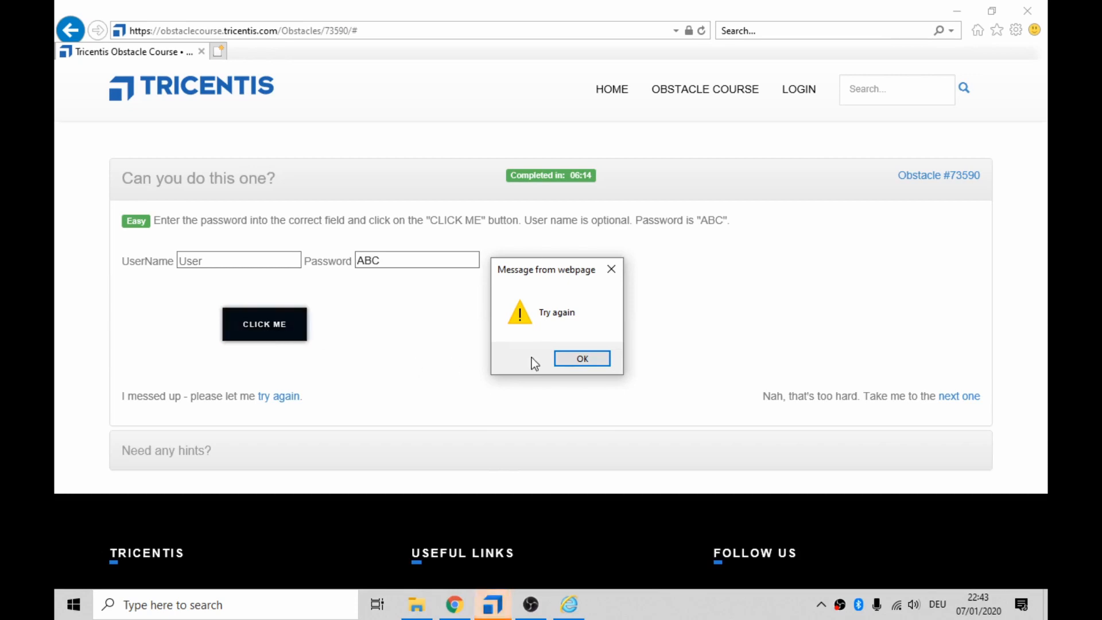
click(582, 359)
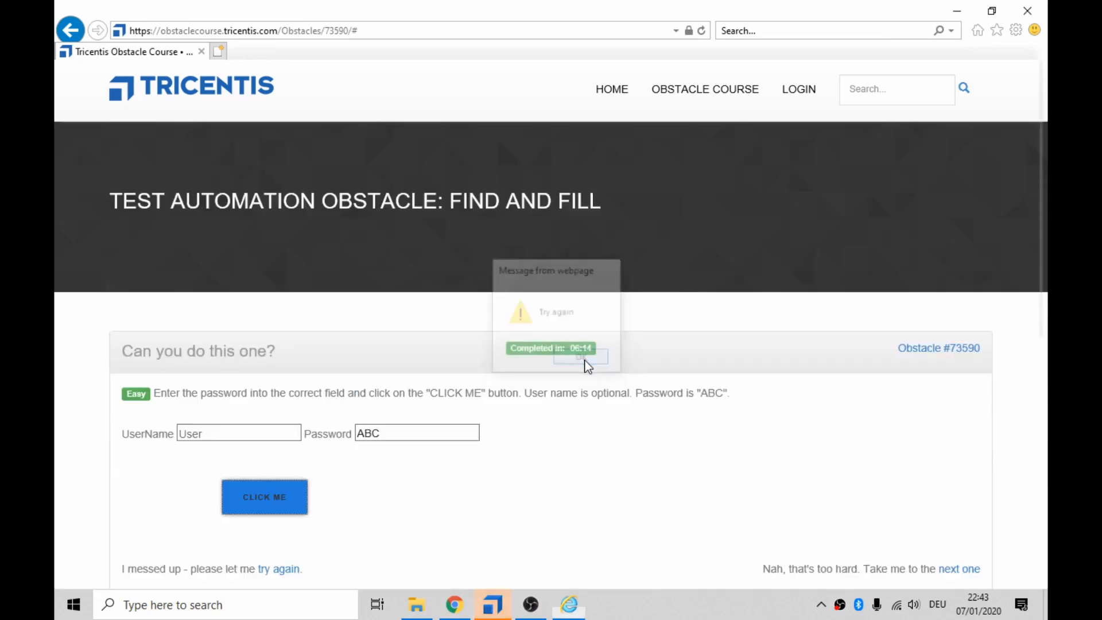
Step: Solve the obstacle manually by entering the password on the web page and submitting it, and choose to try again
click(420, 434)
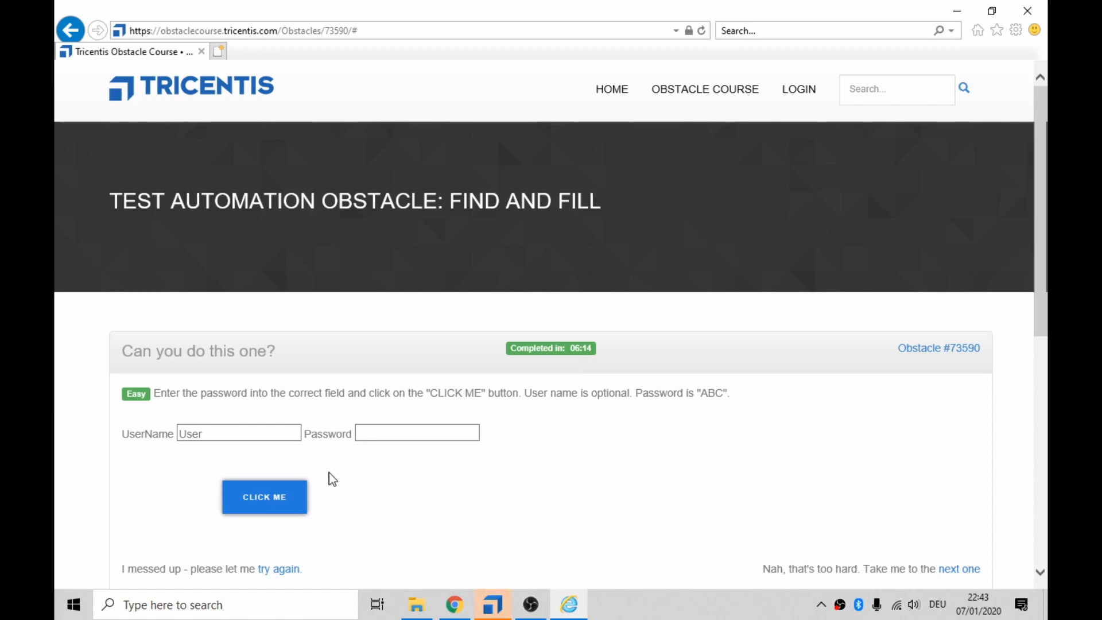
click(378, 433)
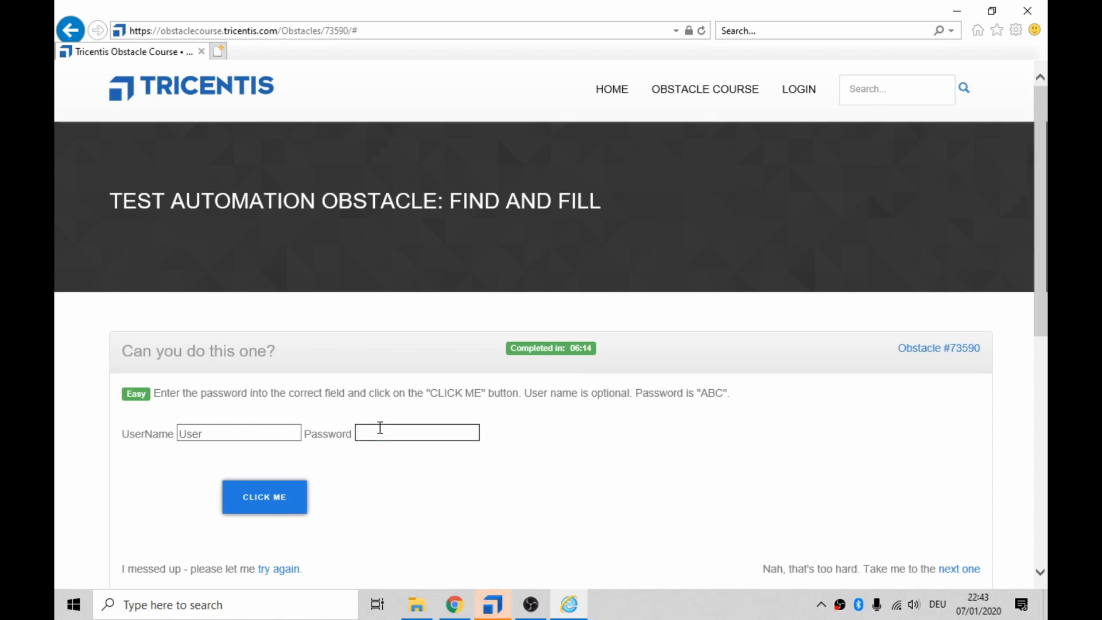
text(ABC)
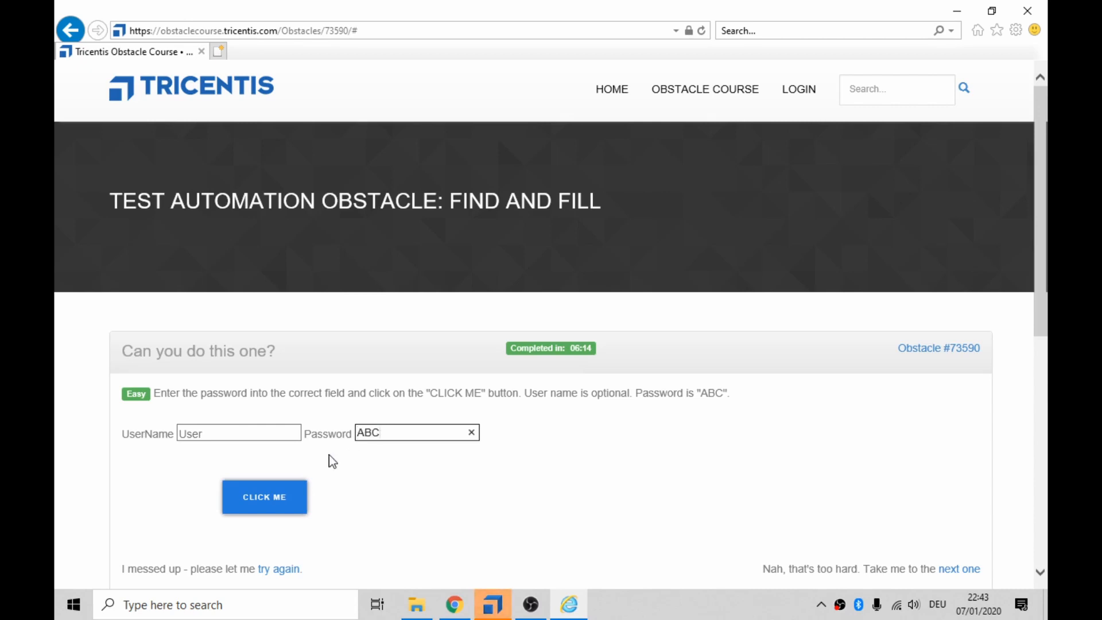
click(275, 502)
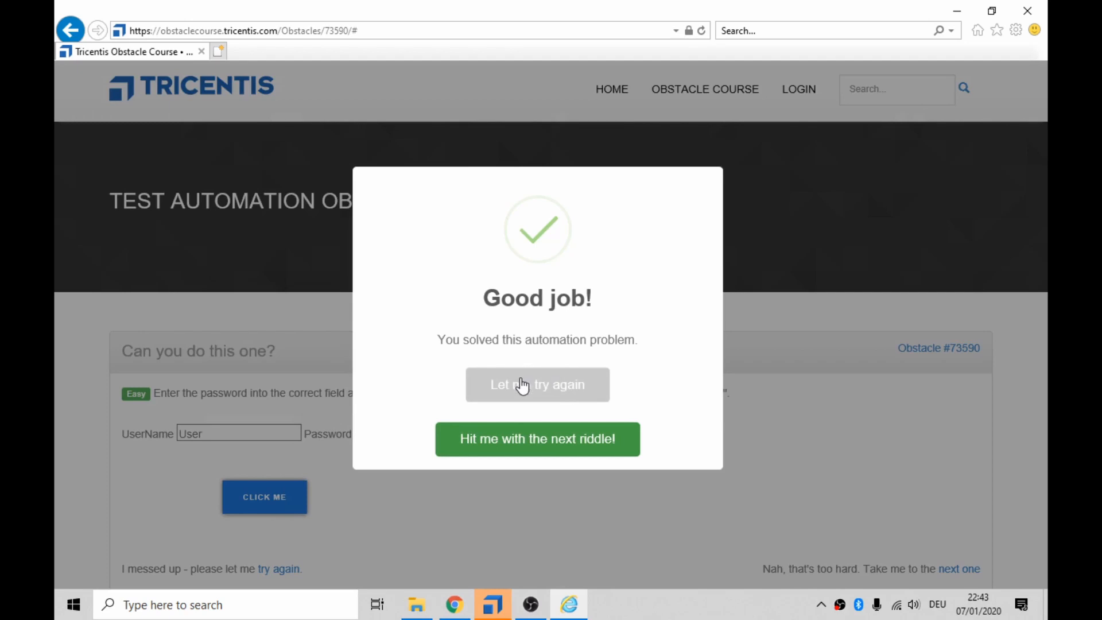
click(541, 391)
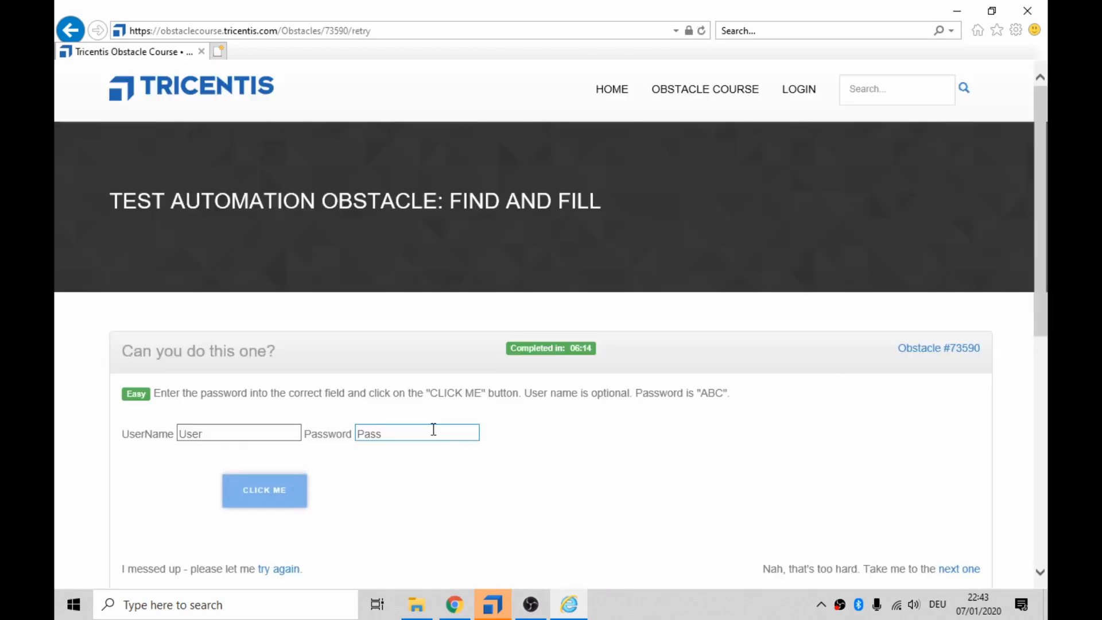
click(276, 497)
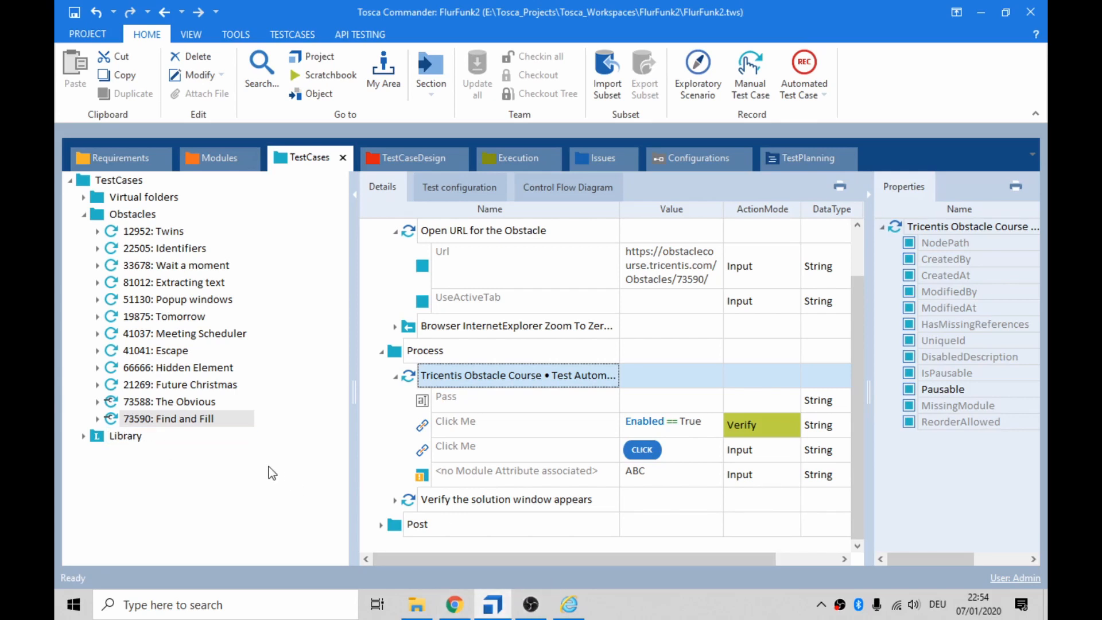
Step: Switch to the modules in Tosca Commander and rescan the Tricentis Obstacle Course module under 73590: Find and Fill
click(220, 162)
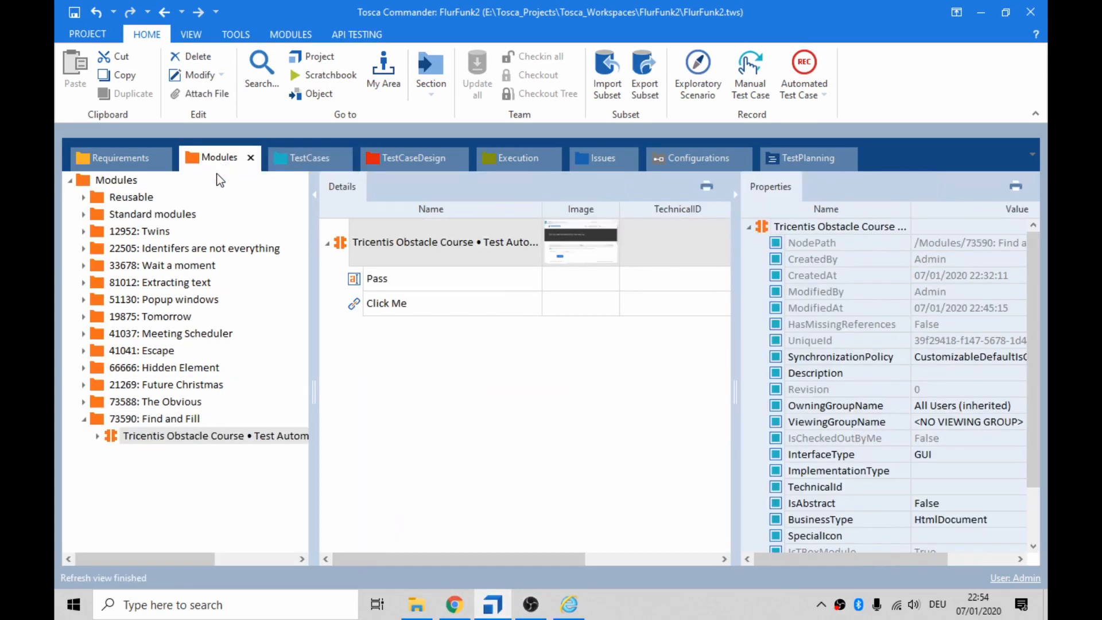
right_click(114, 436)
click(191, 432)
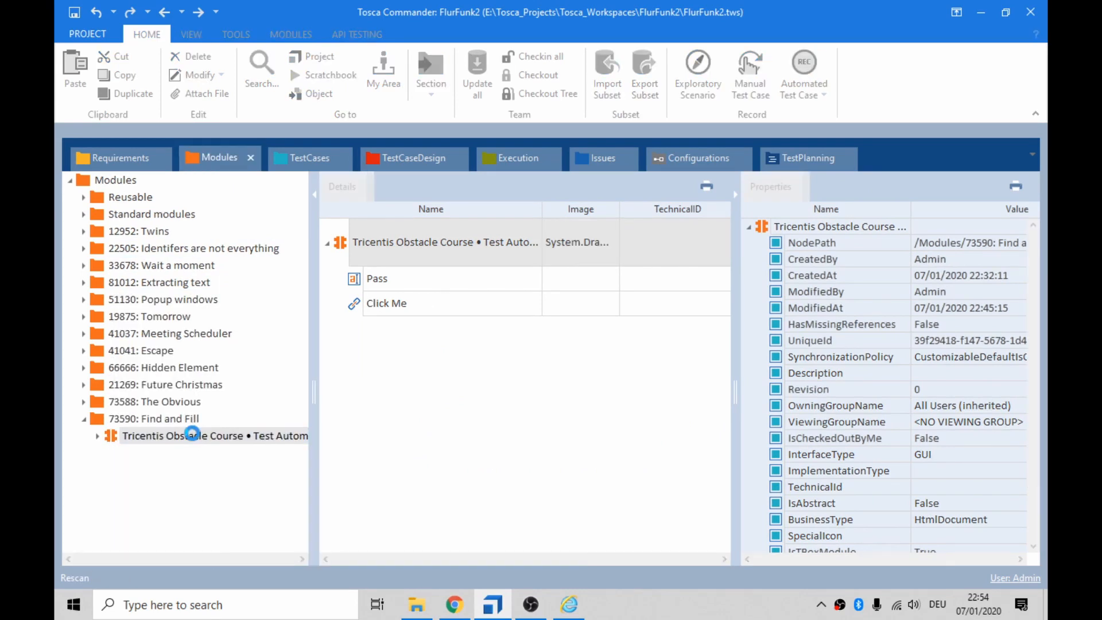
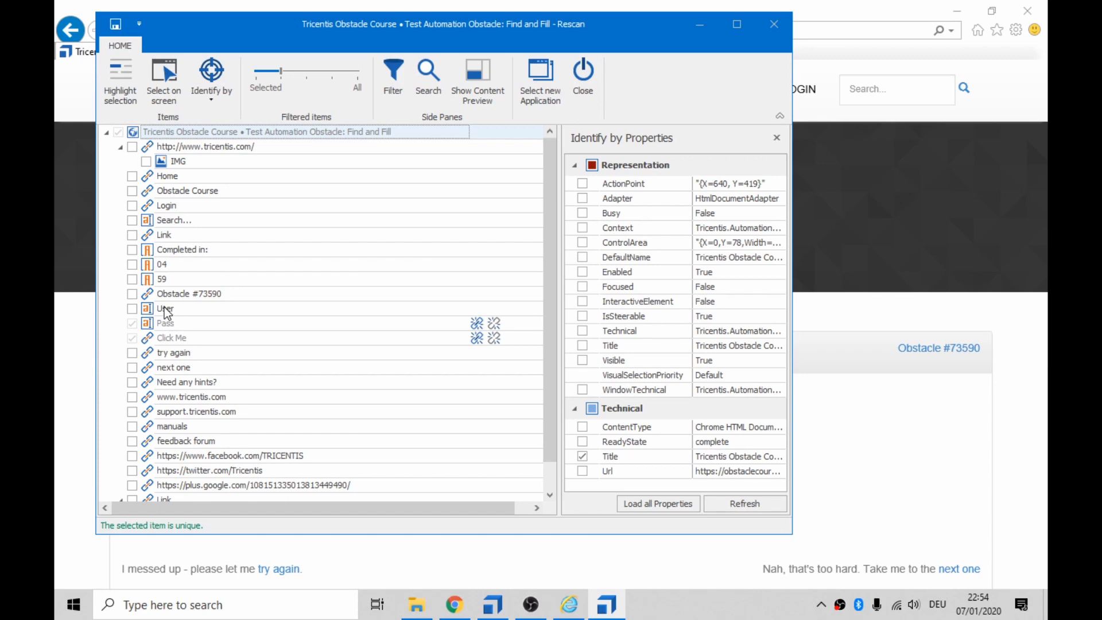
Step: Widen the rescan's item filter to the middle level and select the hidden text box named actual for the module
click(307, 71)
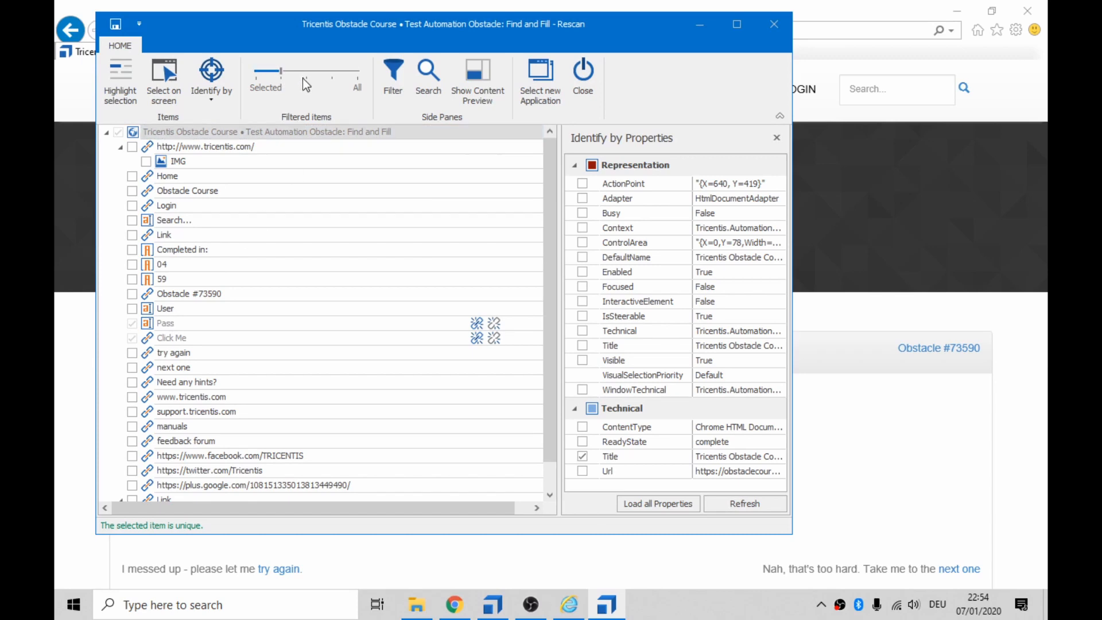
click(304, 78)
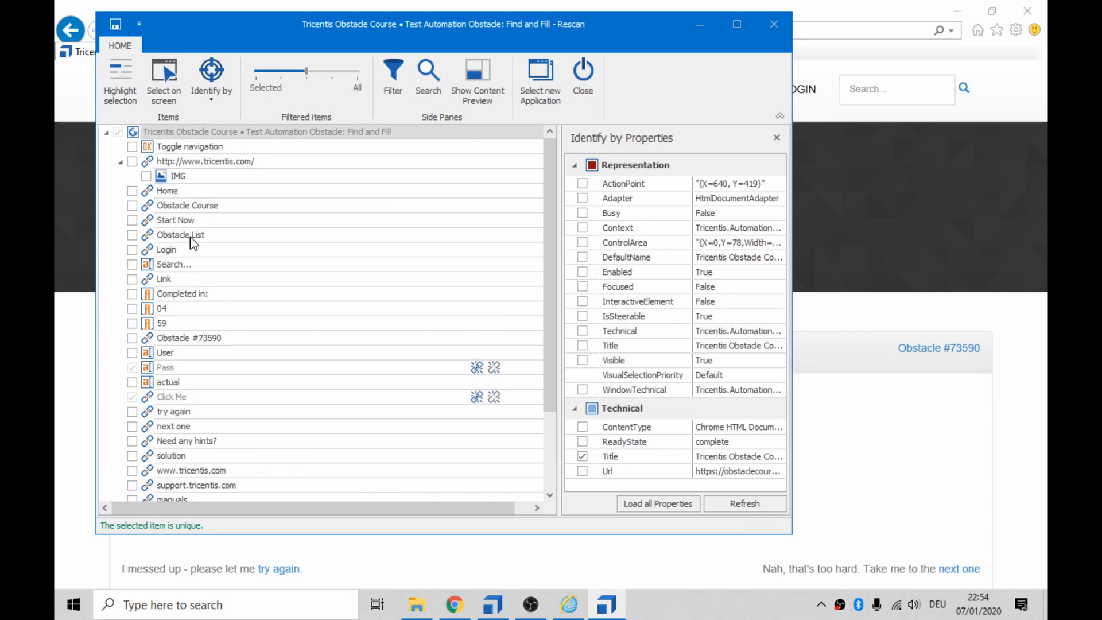
drag(307, 72, 295, 75)
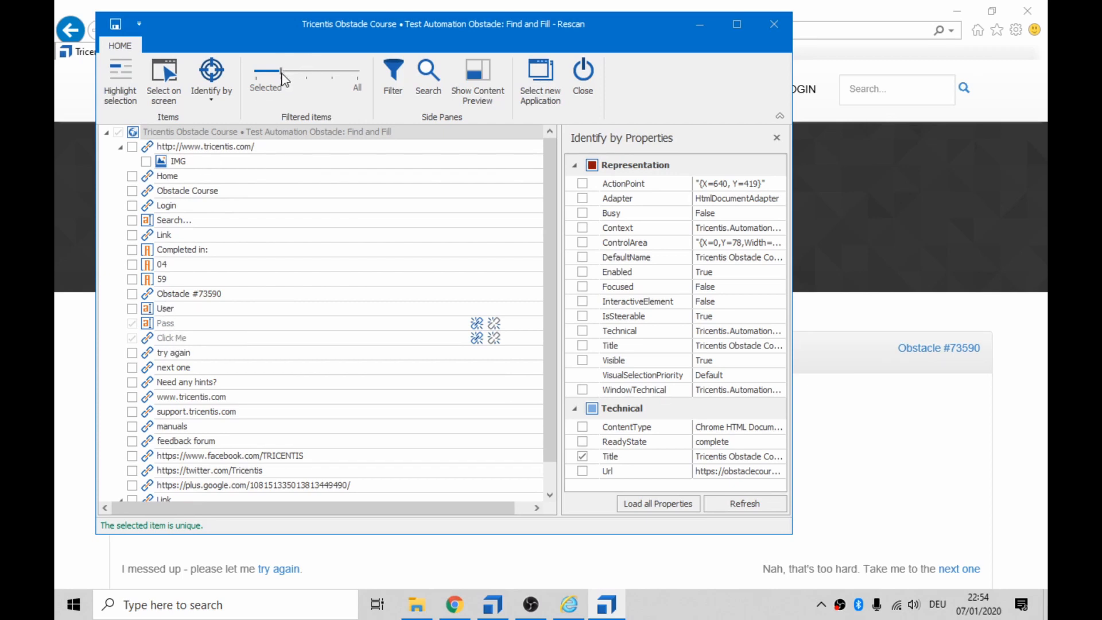
click(307, 75)
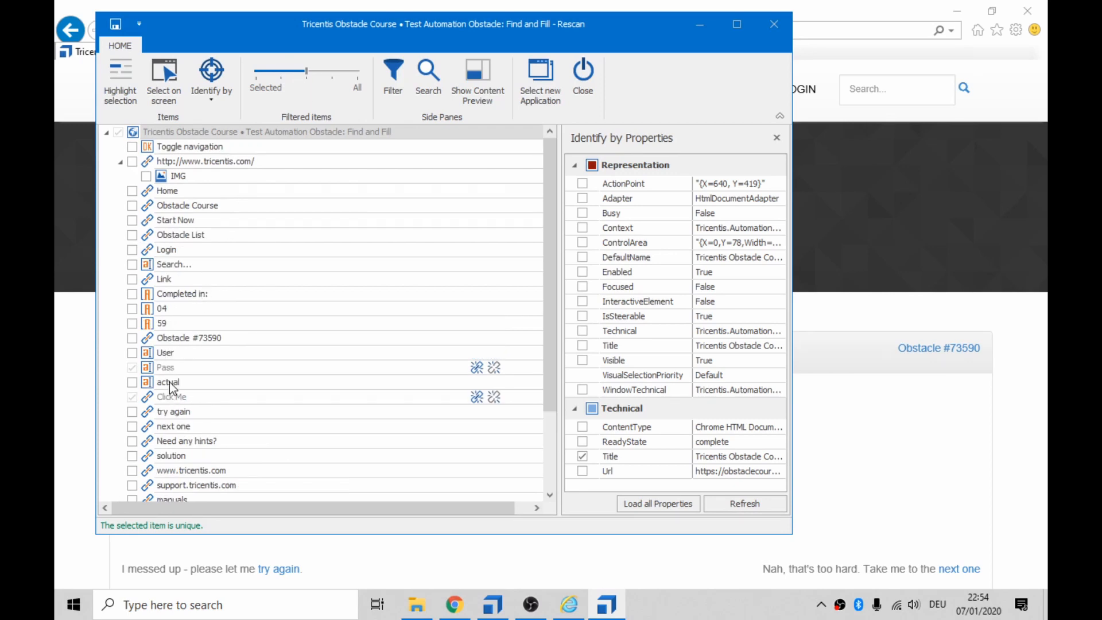
click(133, 384)
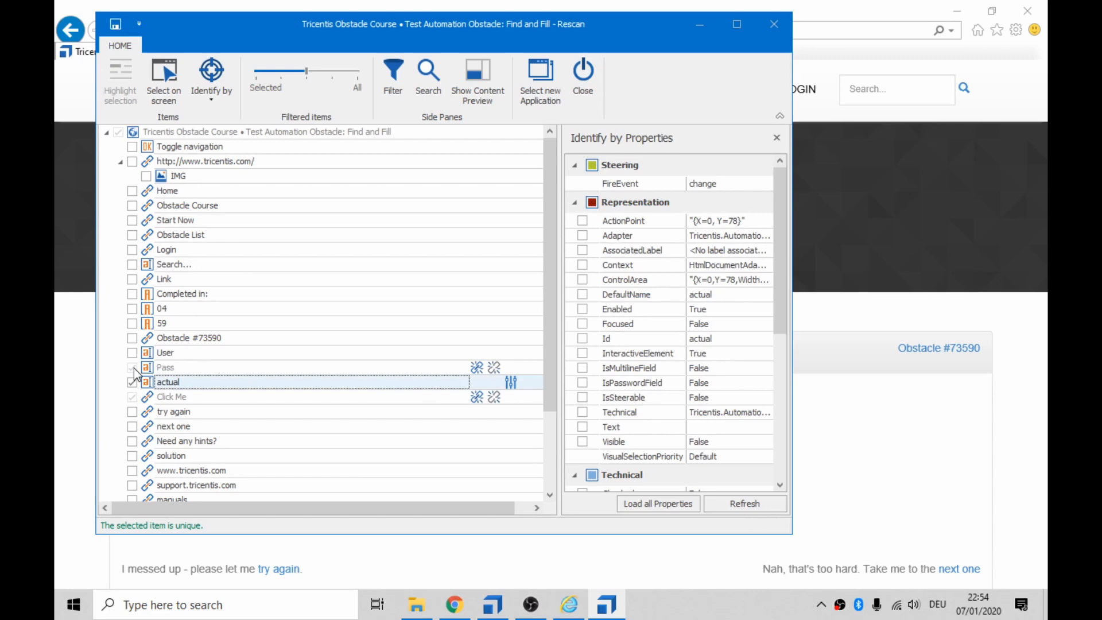
Step: Maximize the rescan window and widen the identification properties to show the technical properties and XPath of the actual control
click(737, 24)
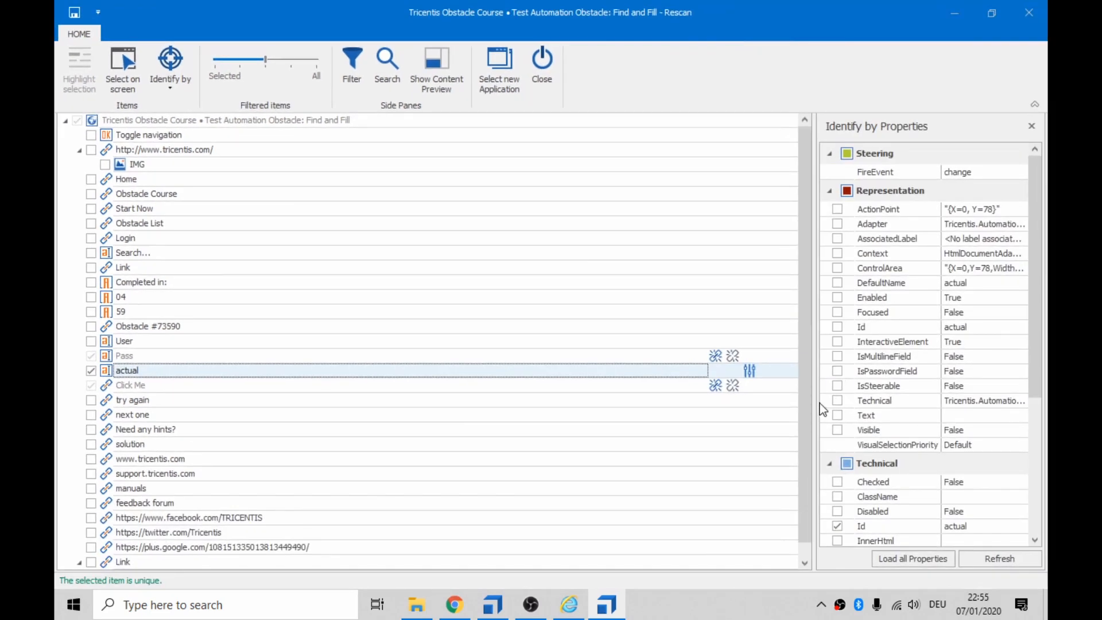
drag(812, 400, 652, 382)
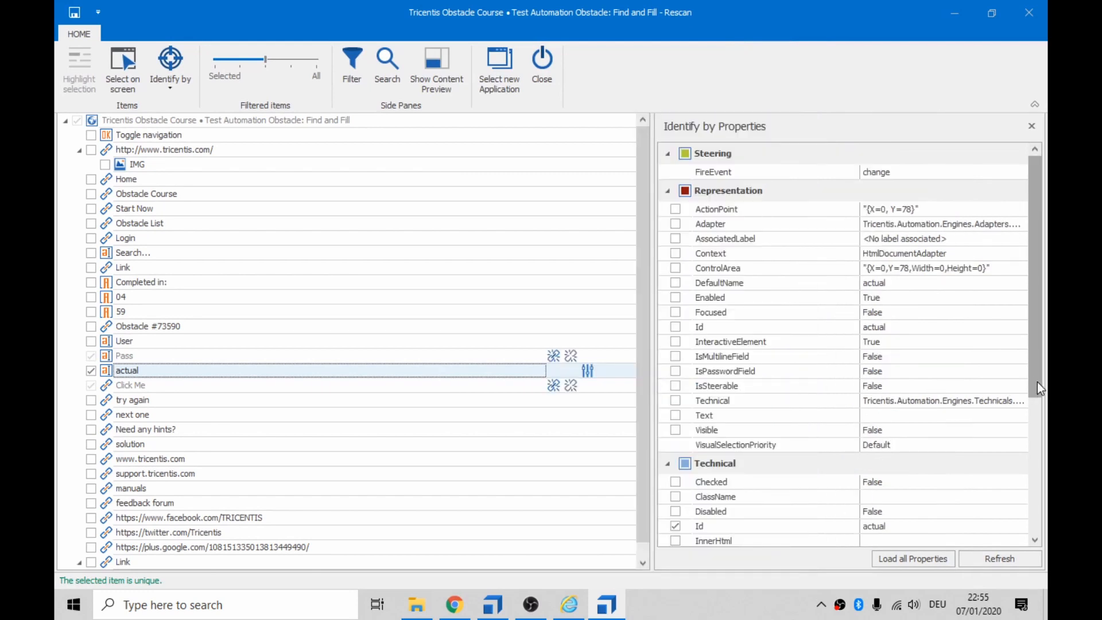
scroll(1039, 387, down, 5)
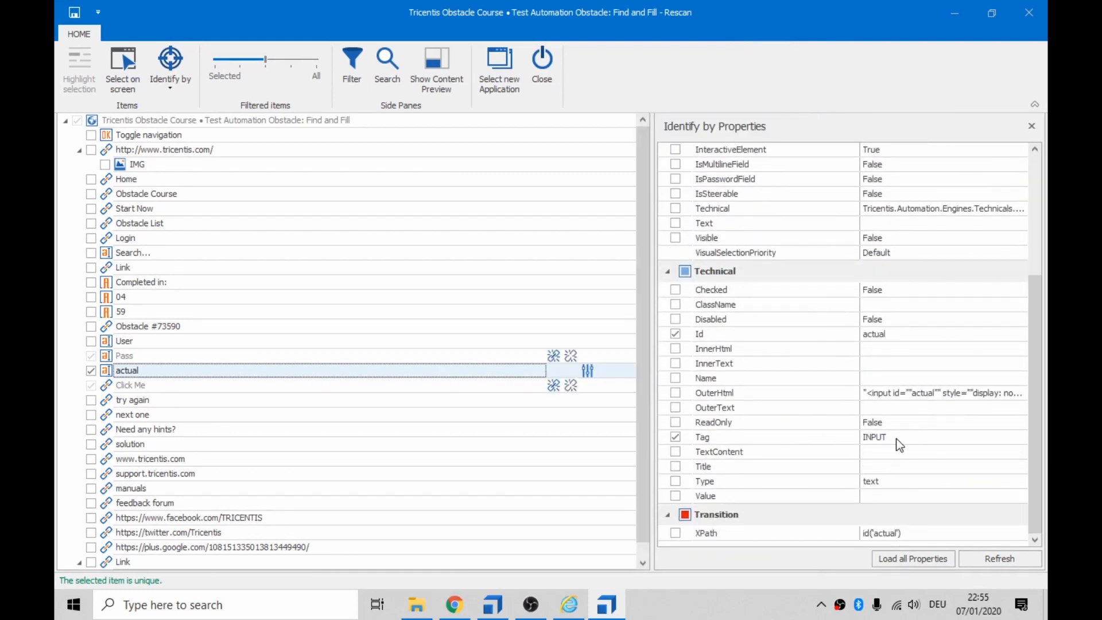
click(143, 355)
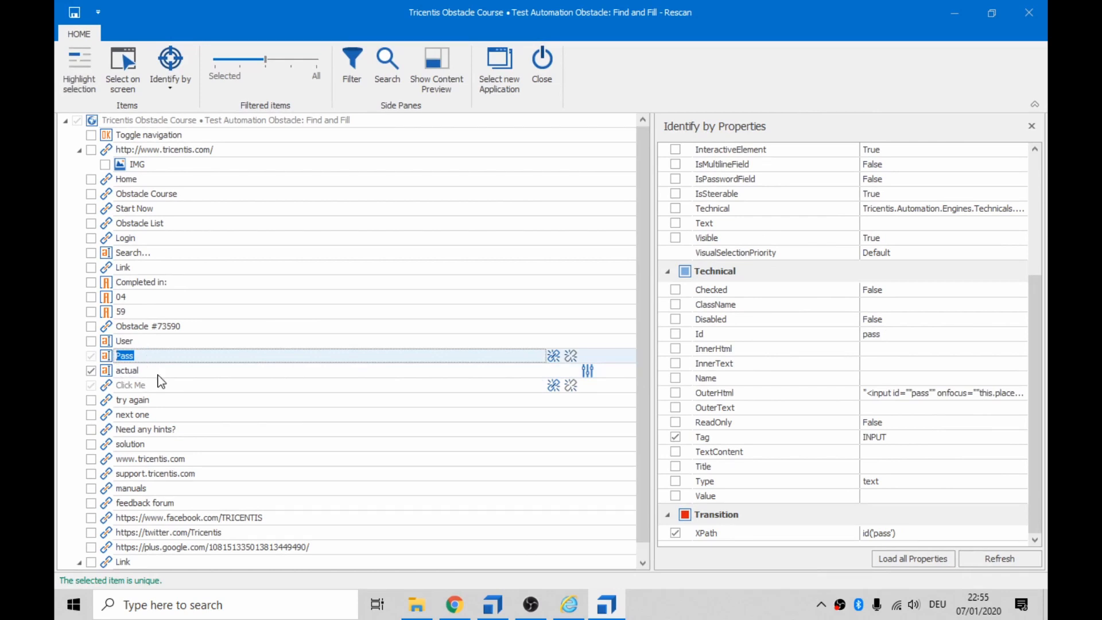
click(158, 371)
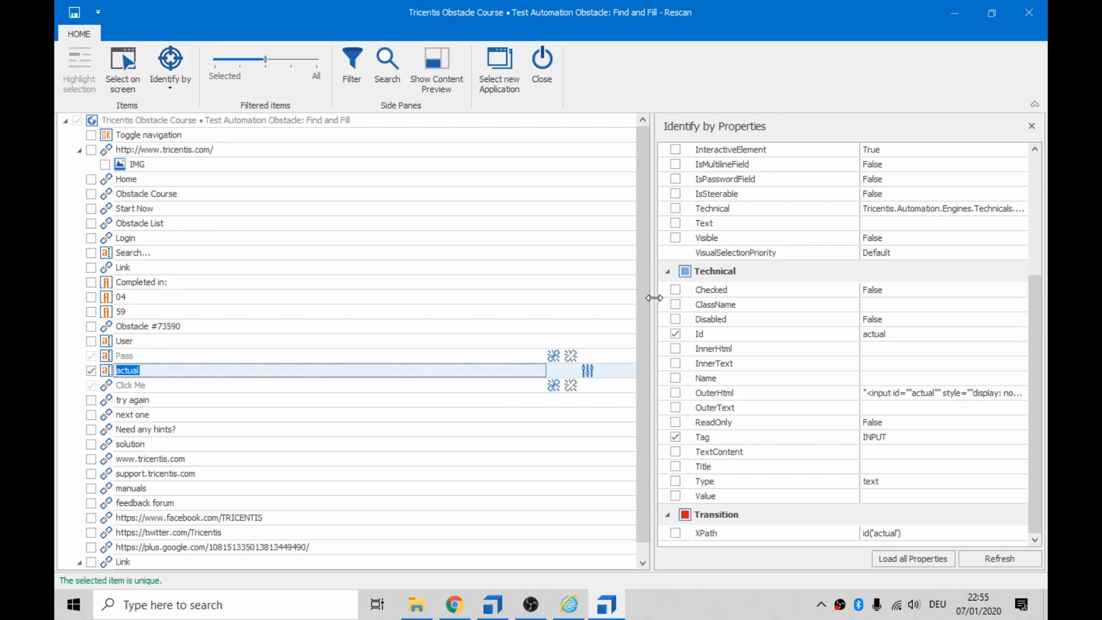
drag(650, 304, 457, 287)
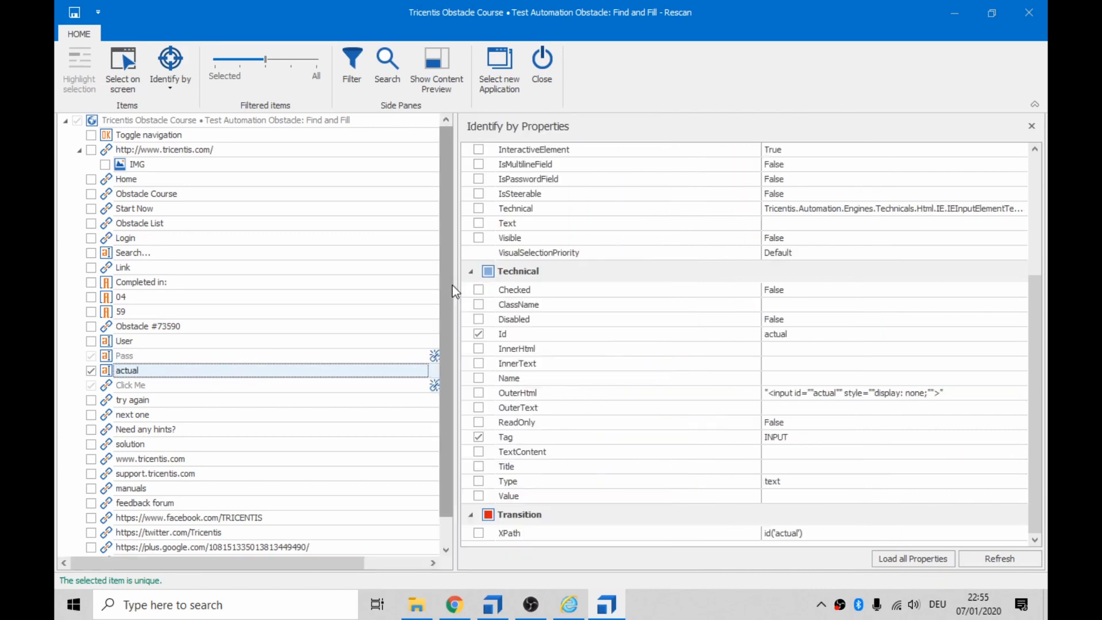
Step: Compare the Id, OuterHtml, Visible and XPath properties of the Pass and actual controls
click(179, 356)
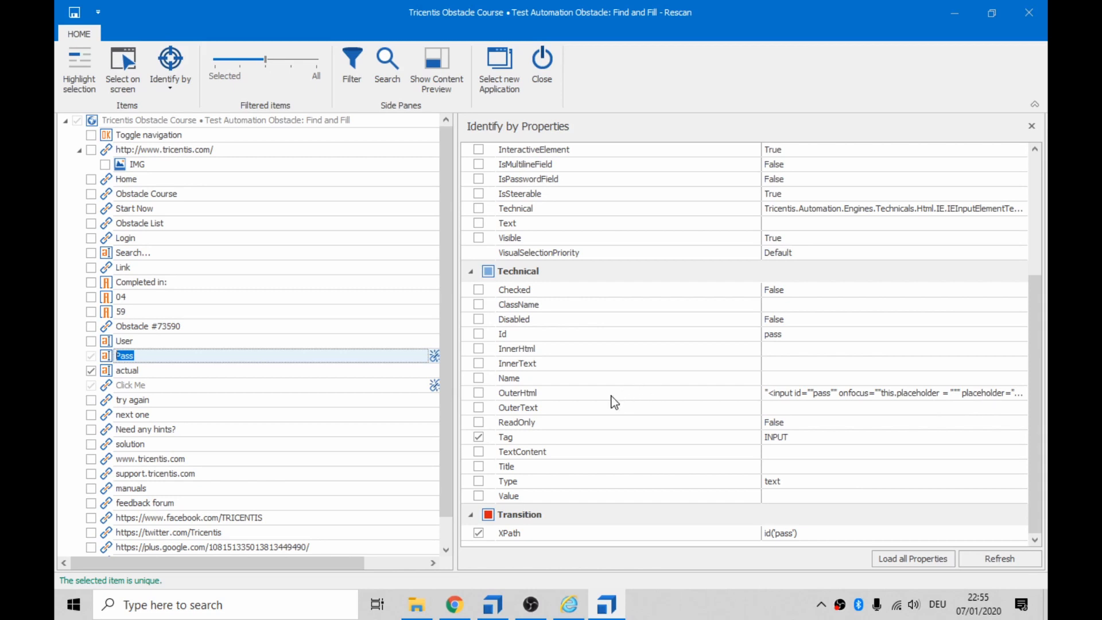
click(298, 369)
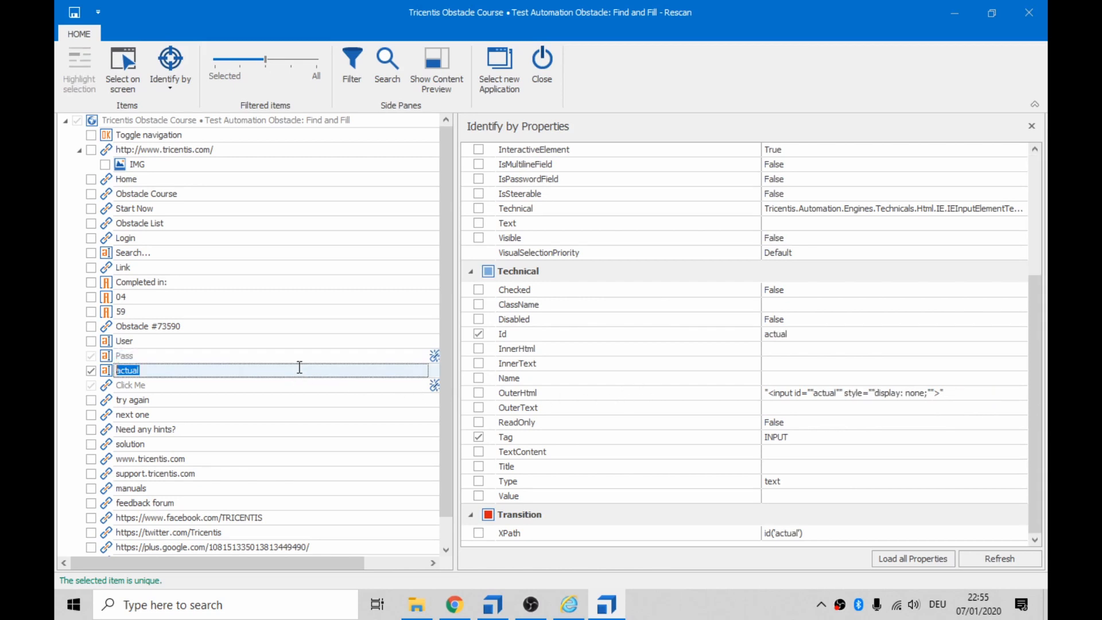
click(294, 356)
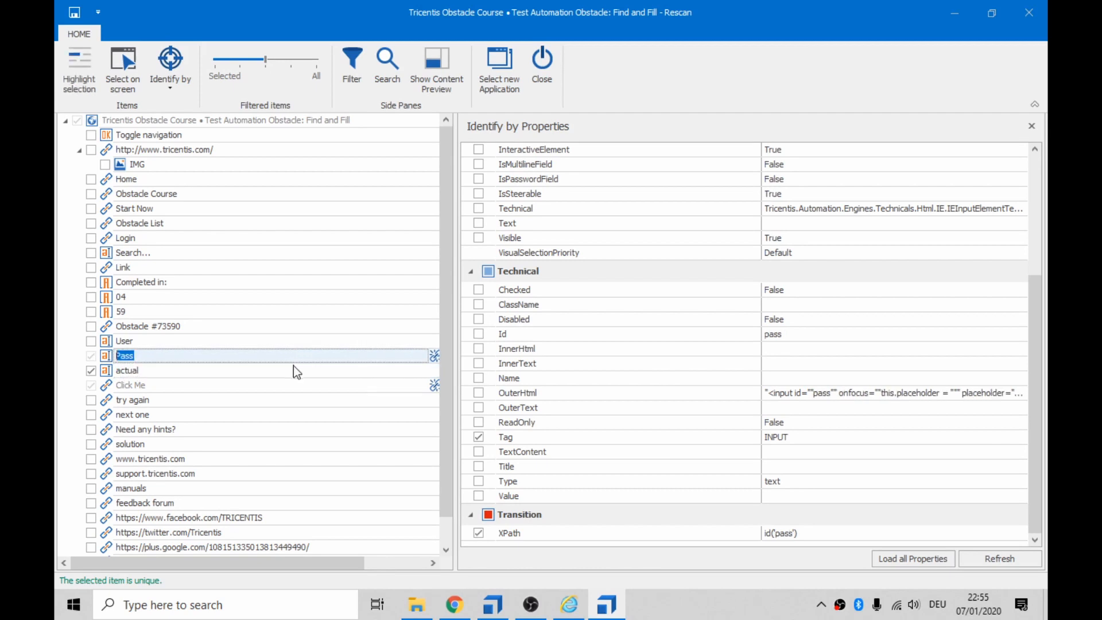
click(294, 368)
click(293, 357)
click(294, 370)
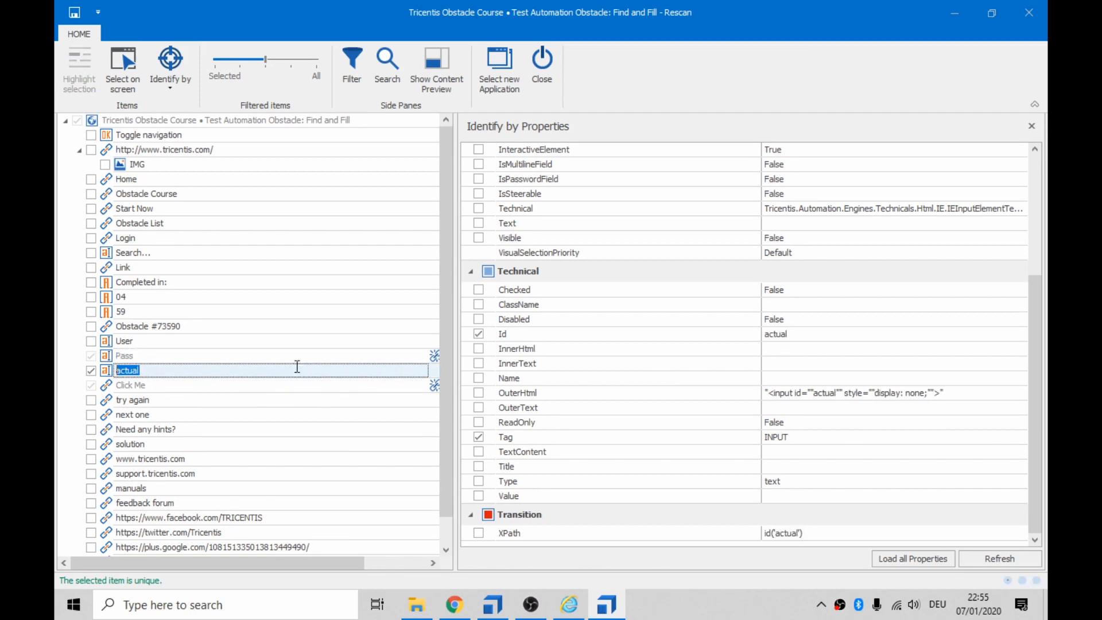
click(294, 357)
click(294, 370)
click(329, 356)
click(321, 369)
click(319, 359)
click(319, 367)
click(319, 358)
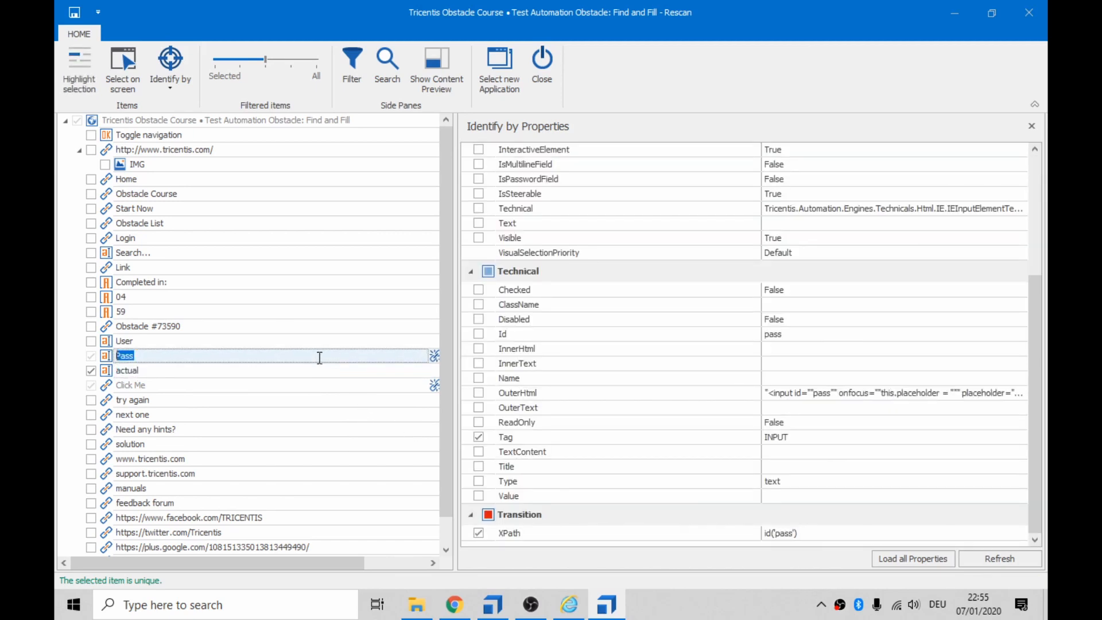
click(318, 367)
click(319, 358)
click(318, 367)
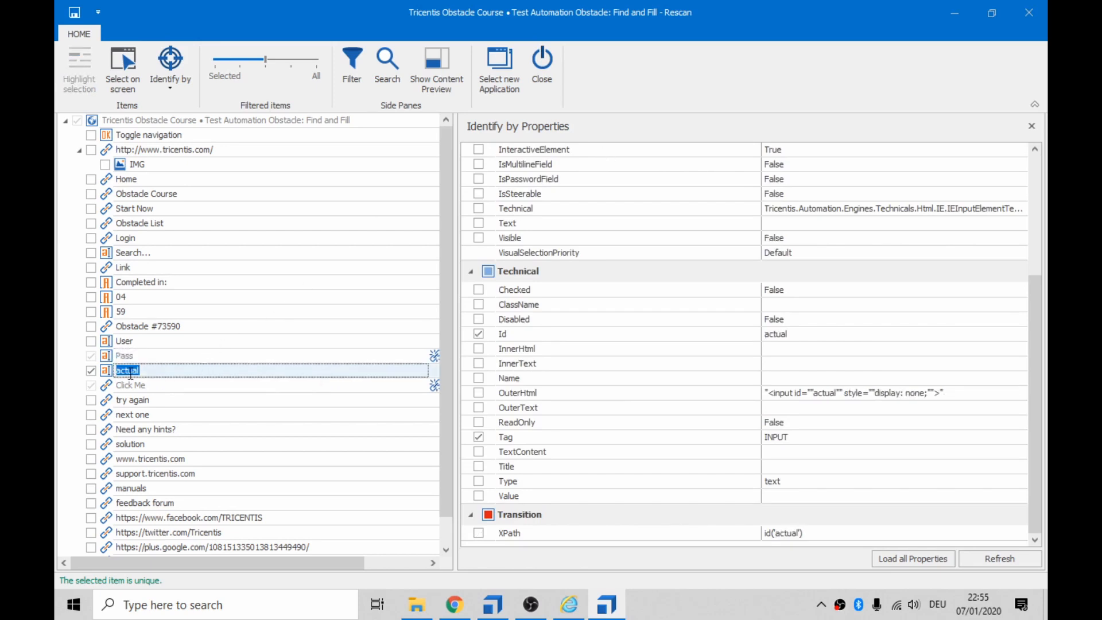
Step: Close the rescan with the added actual control saved to the module and switch back to Tosca Commander
click(542, 71)
click(481, 323)
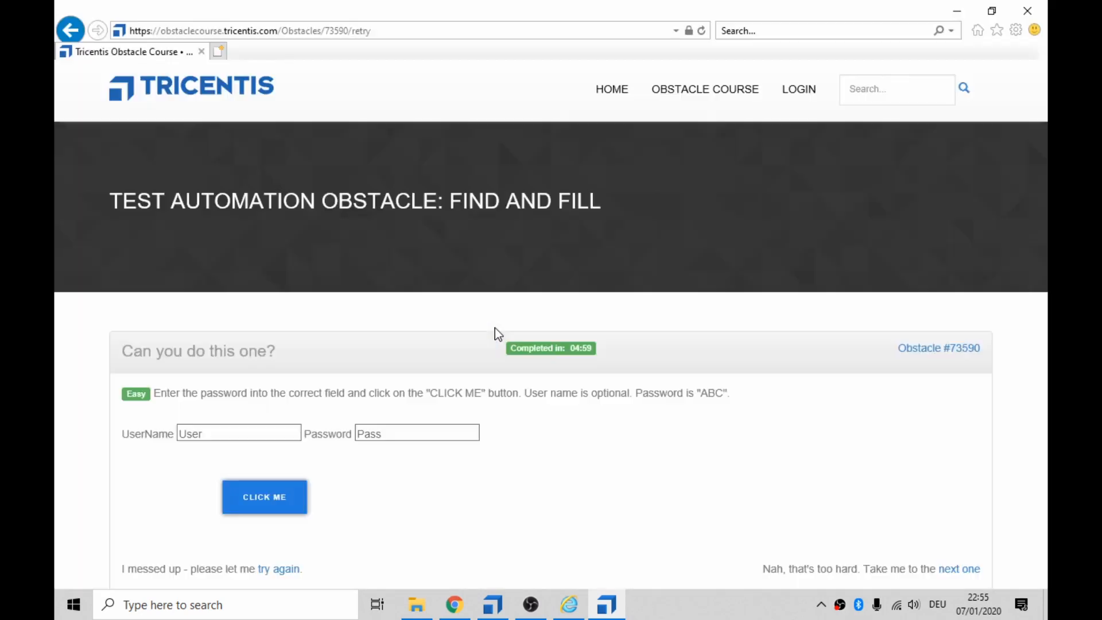
click(491, 601)
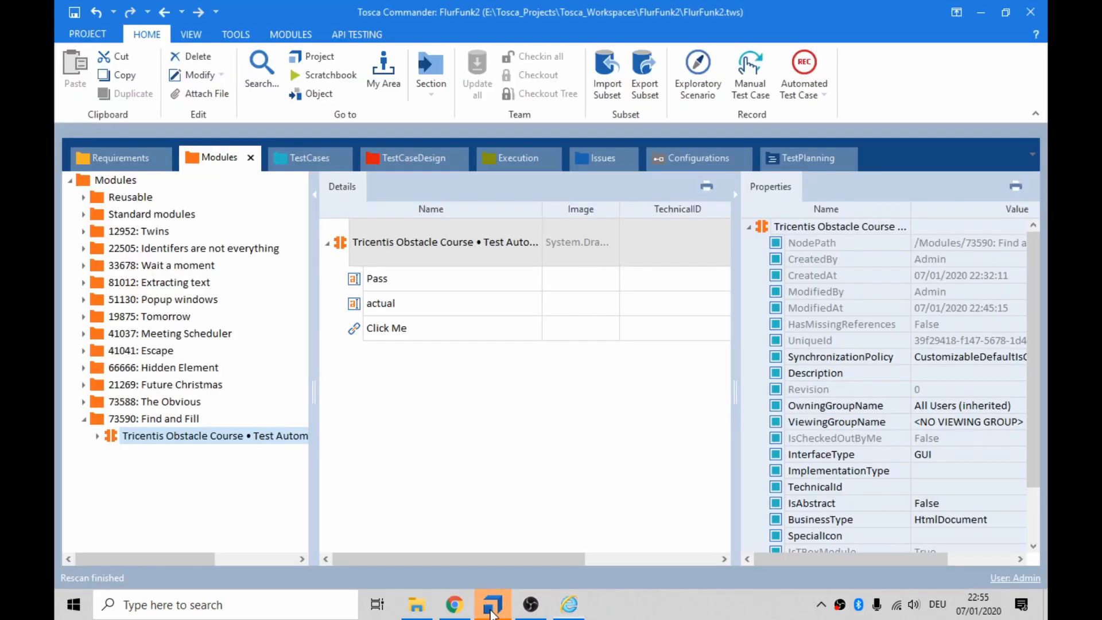
Step: Return to the test cases and synchronize the Tricentis Obstacle Course test step under Process with its module
click(310, 160)
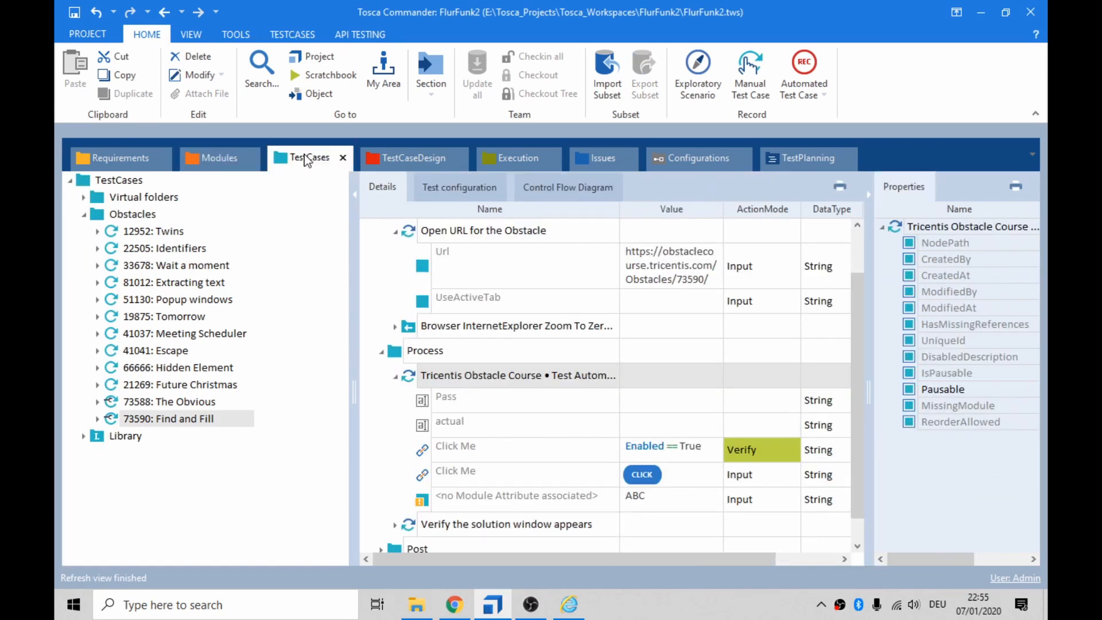
right_click(412, 376)
click(473, 347)
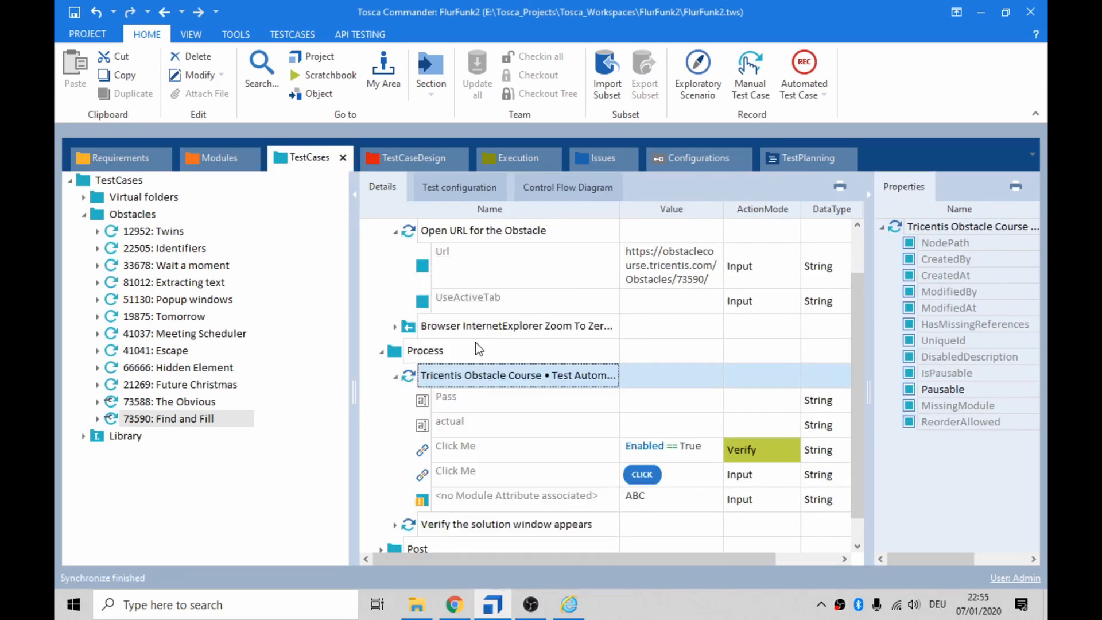
right_click(414, 375)
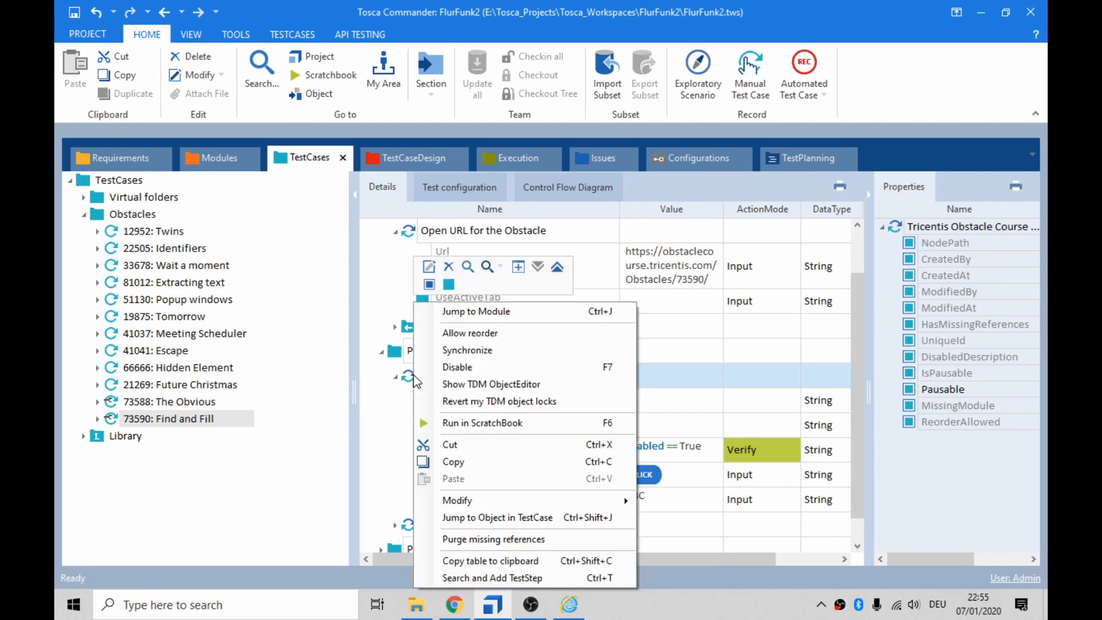
click(468, 349)
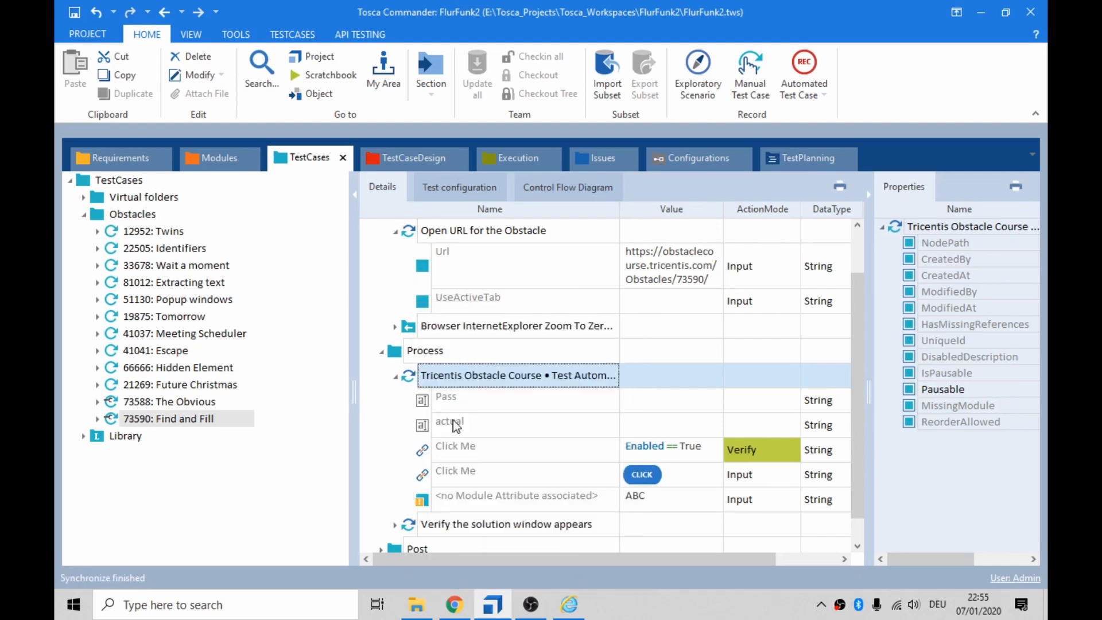
Step: Delete the test step value without an associated module attribute and enter the obstacle's password as the input value for actual
click(474, 497)
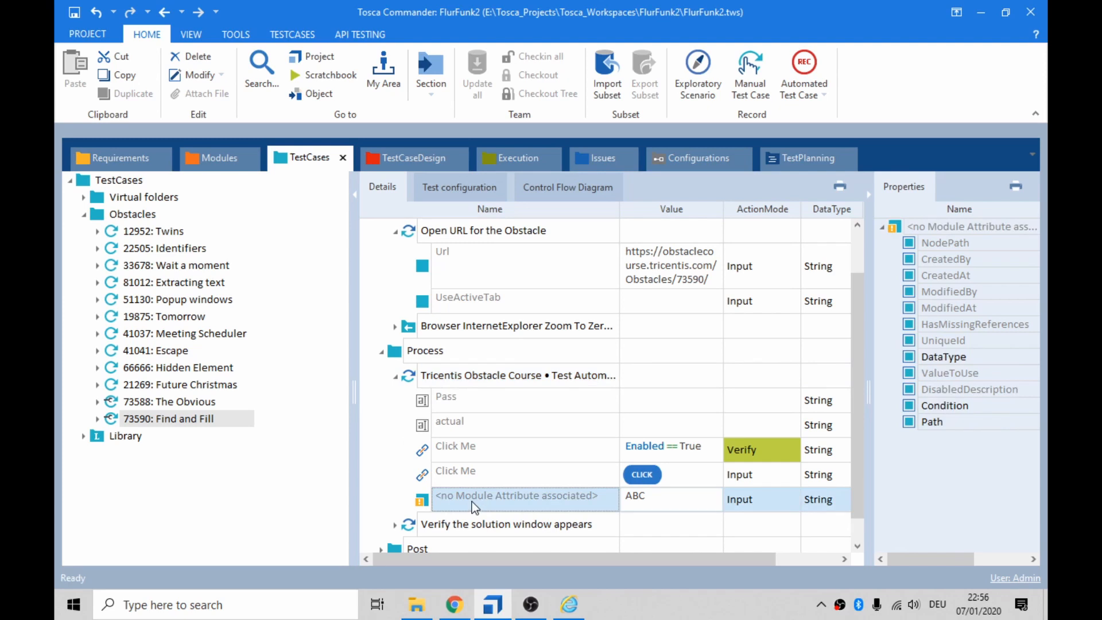
key(Delete)
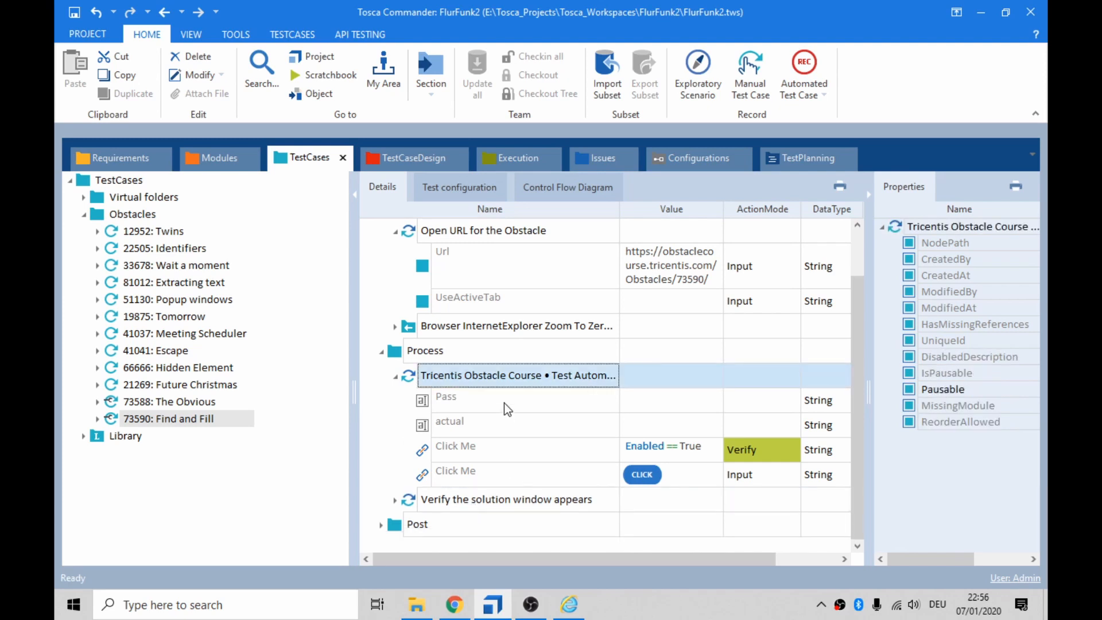
click(664, 428)
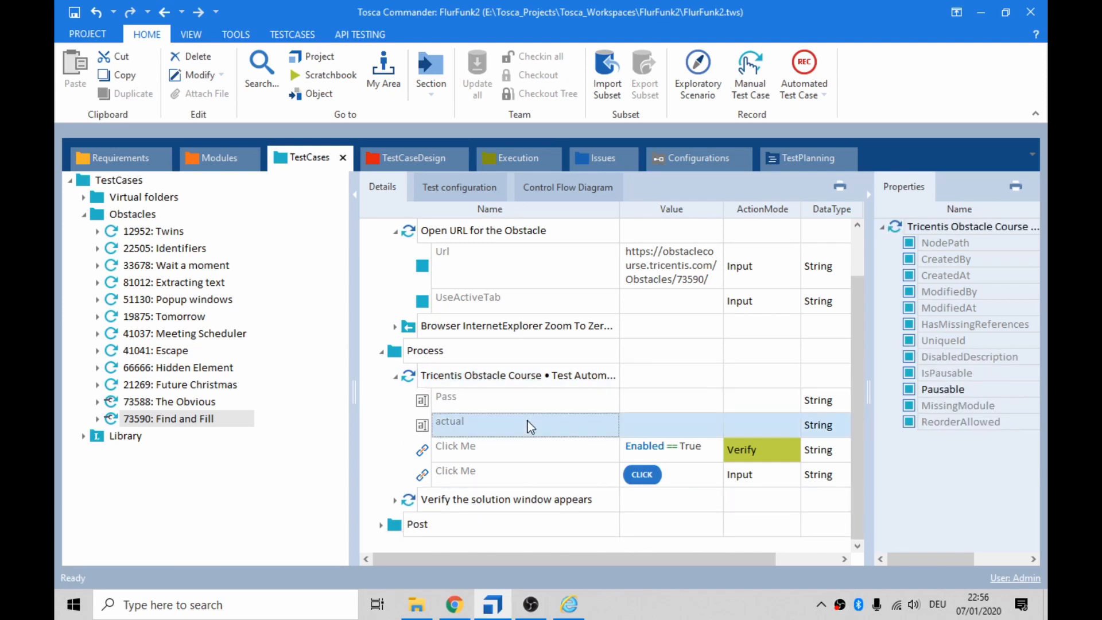
click(663, 429)
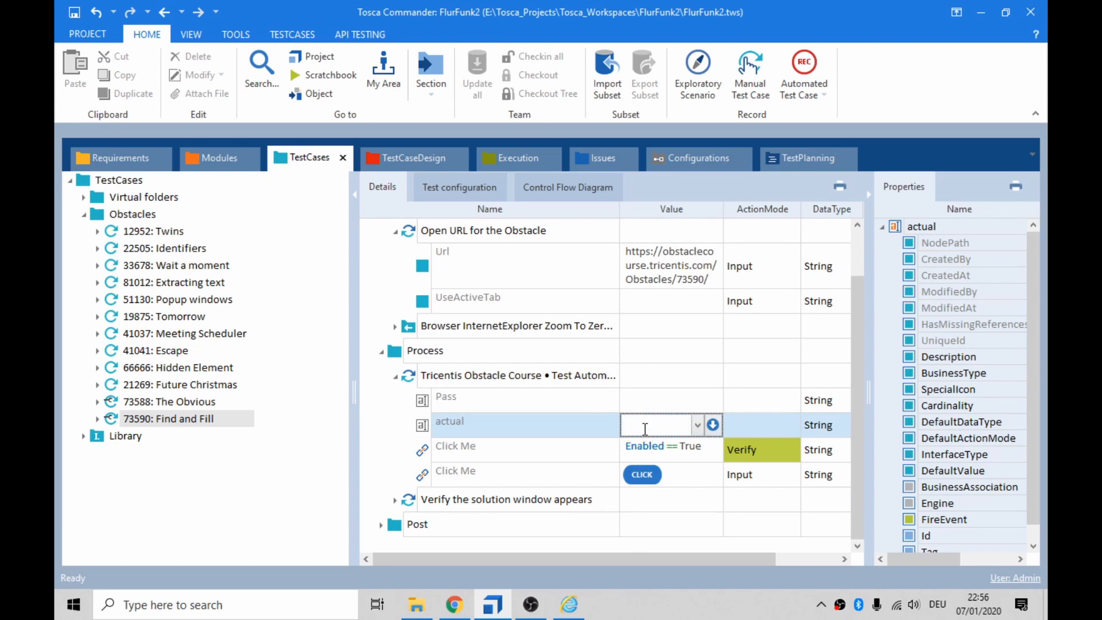
text(ABC)
key(Tab)
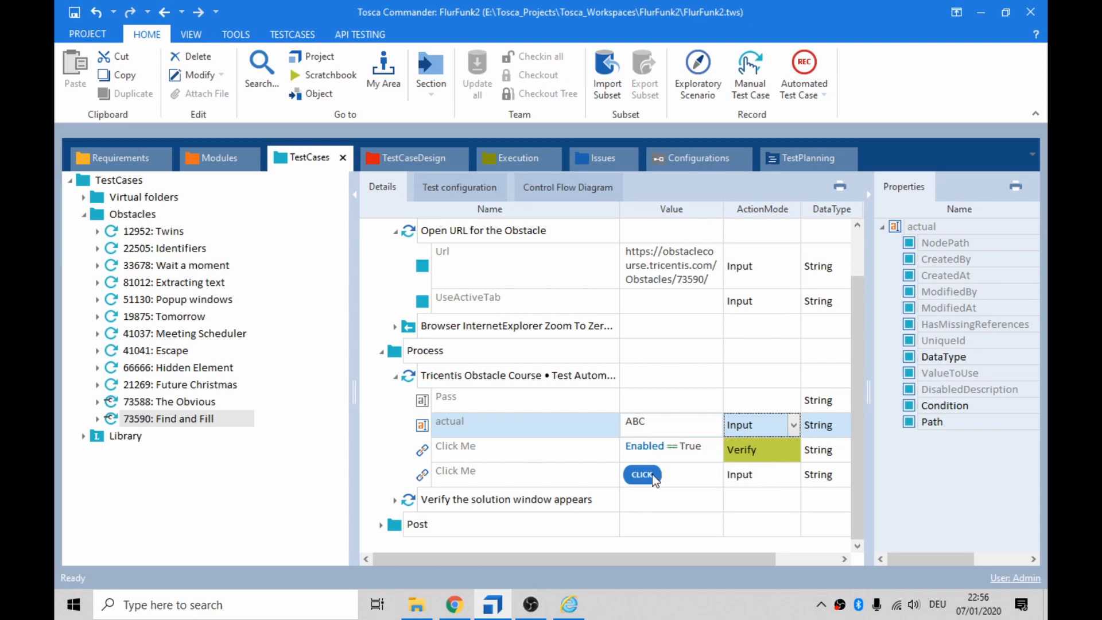
Step: Run the Tricentis Obstacle Course test step in the ScratchBook, read the full log info for actual, and close the ScratchBook
click(411, 374)
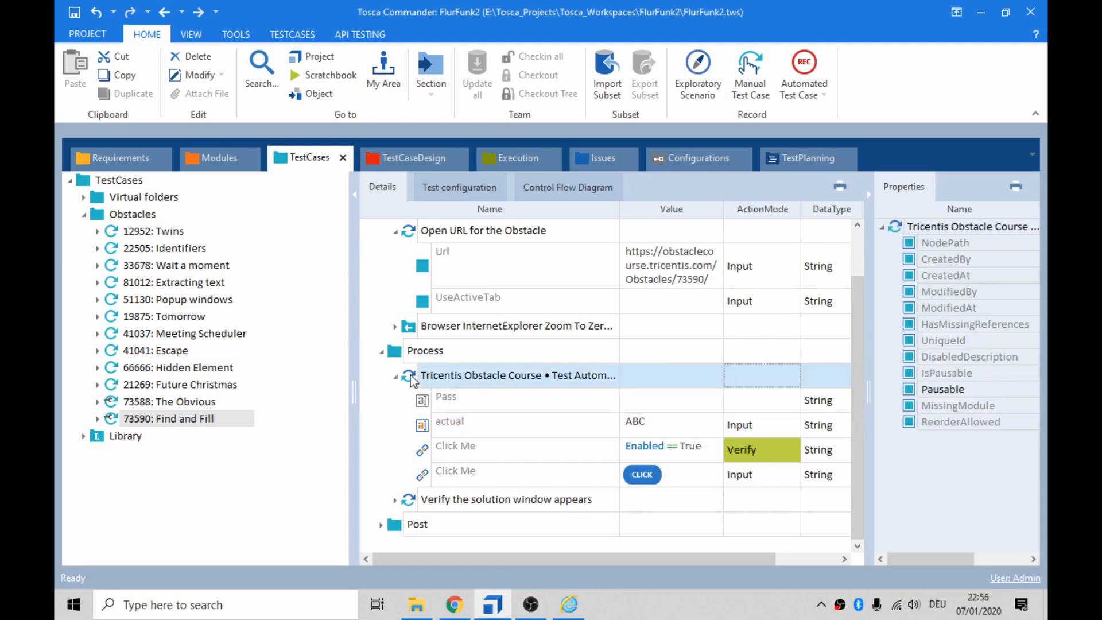
key(F6)
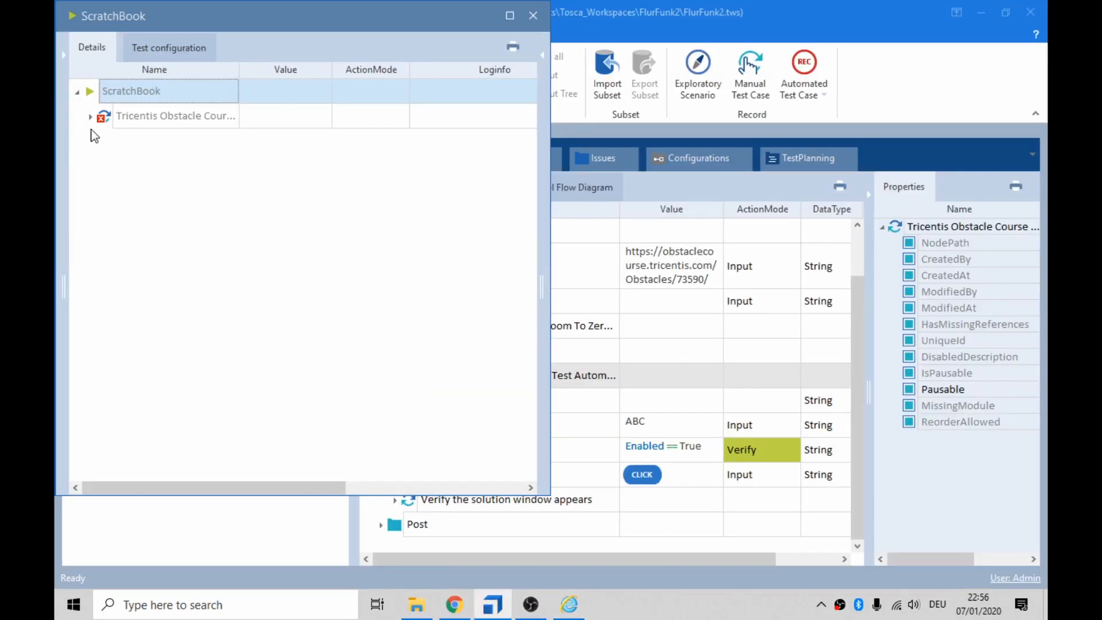
click(90, 118)
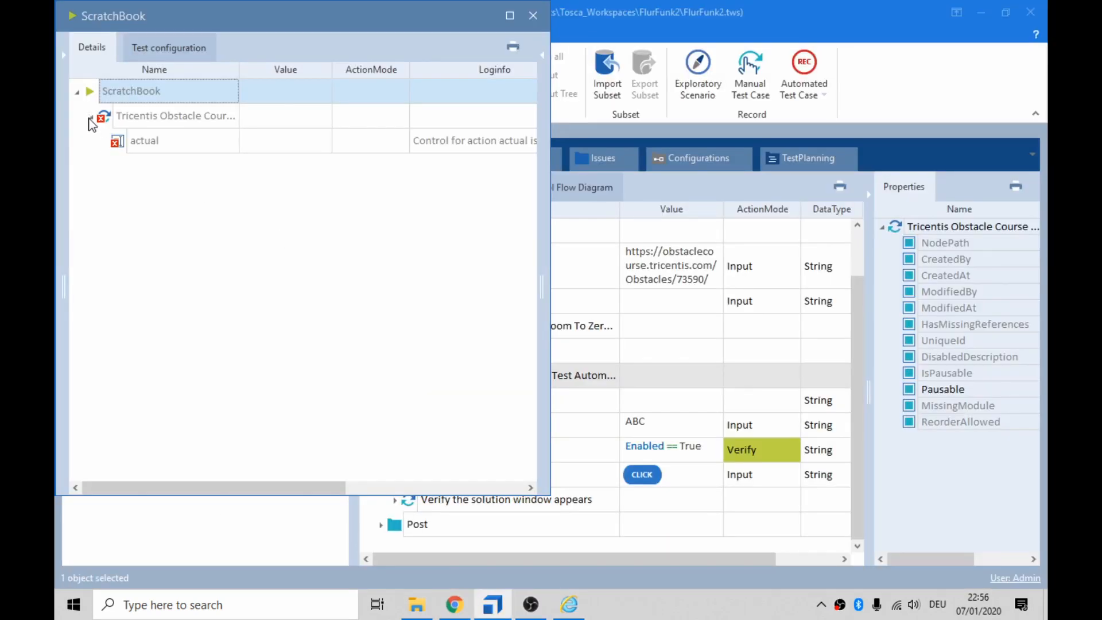
click(453, 141)
click(529, 141)
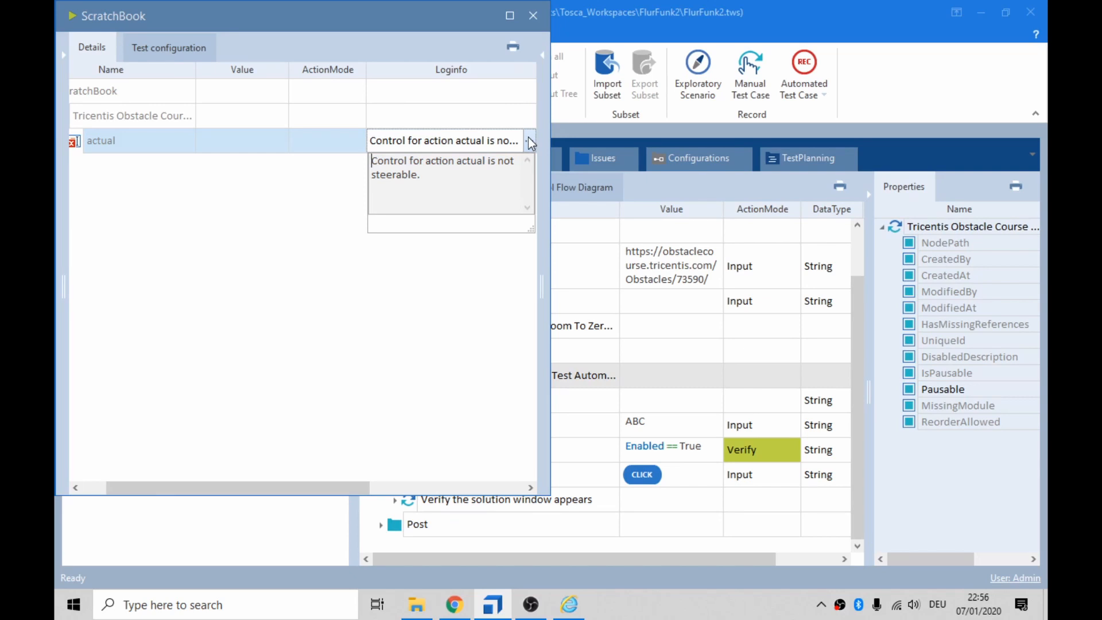
click(533, 14)
click(534, 15)
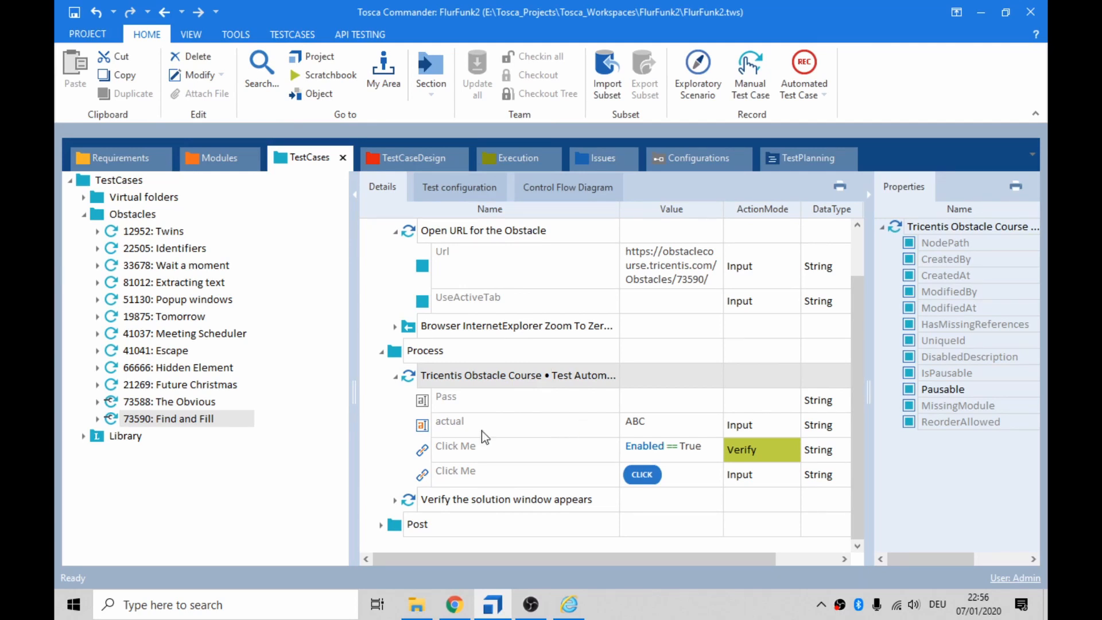
Step: Synchronize the test step again and examine the properties of the actual and Click Me controls in the module
right_click(412, 376)
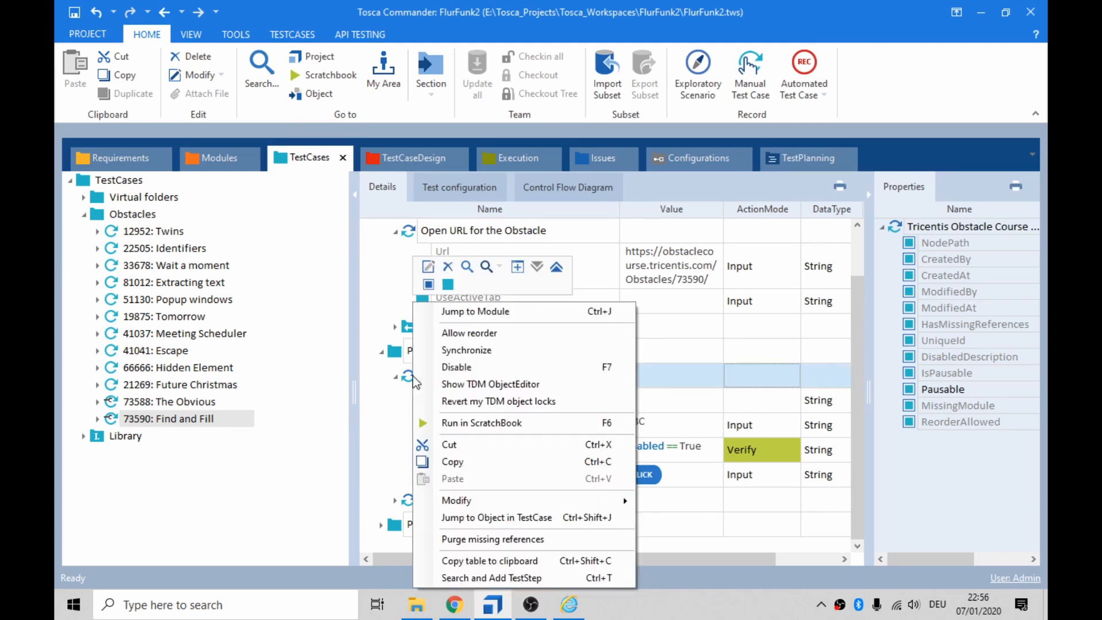
click(468, 354)
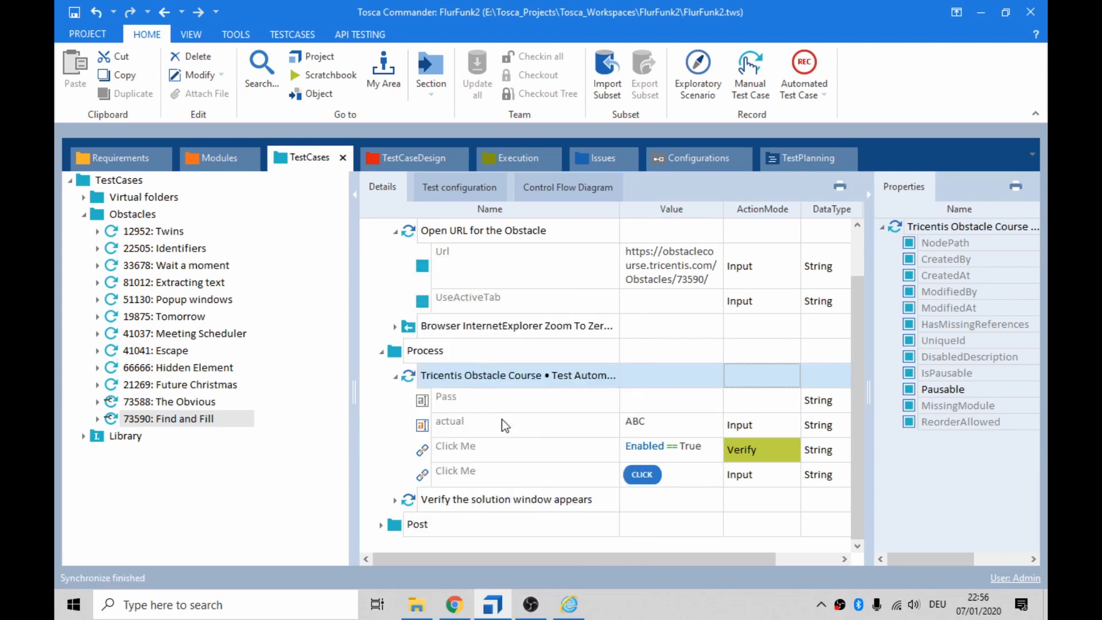
click(466, 424)
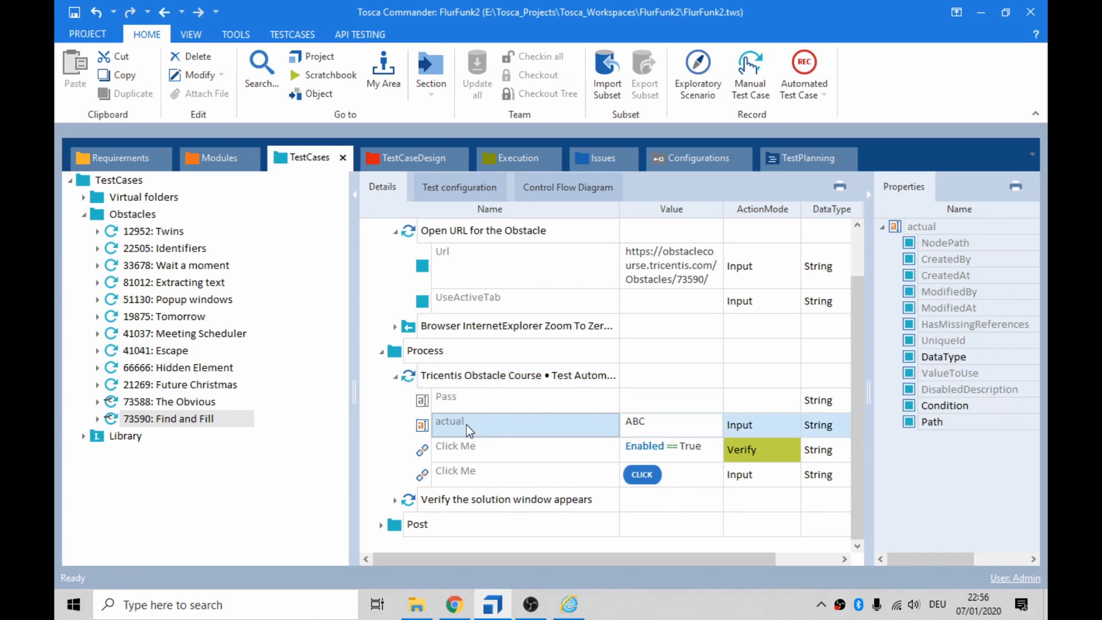
click(222, 161)
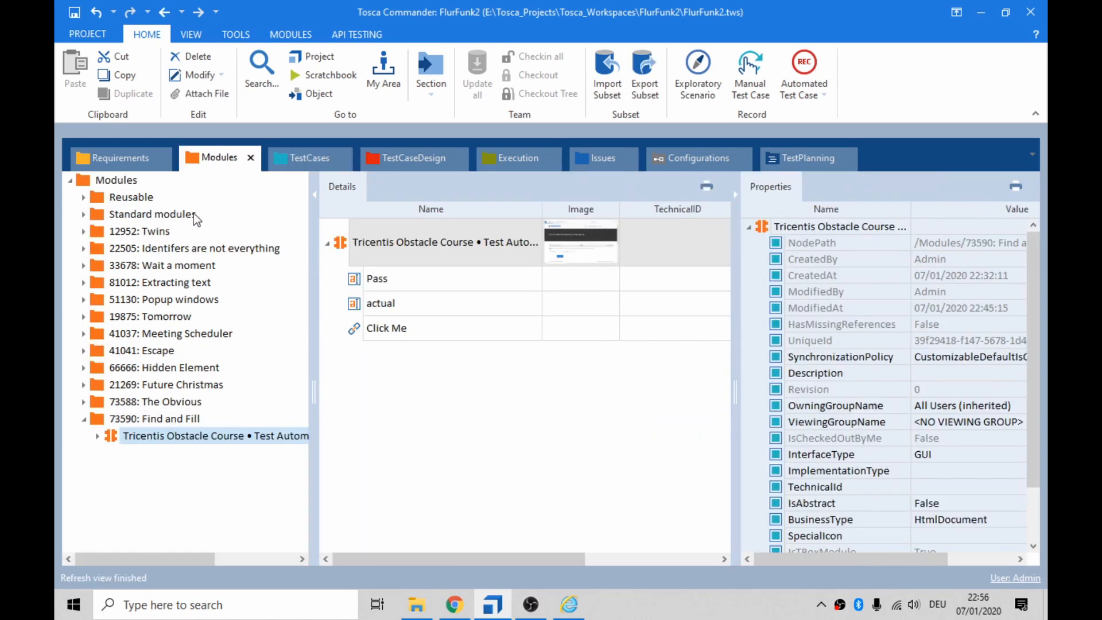
click(381, 305)
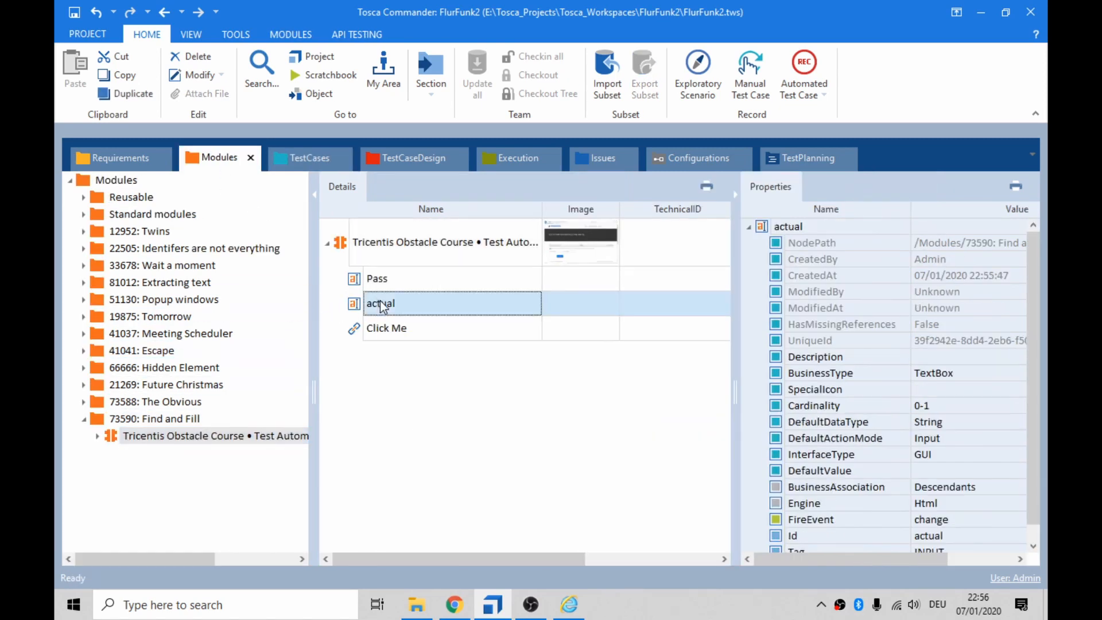
drag(574, 564, 687, 548)
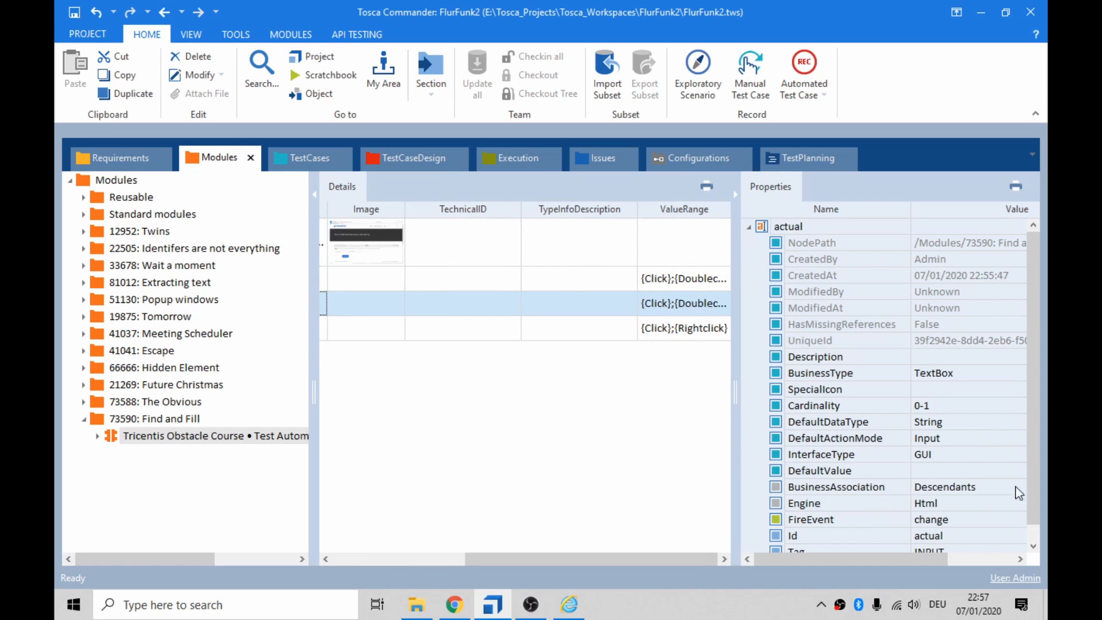
drag(1035, 438, 1035, 498)
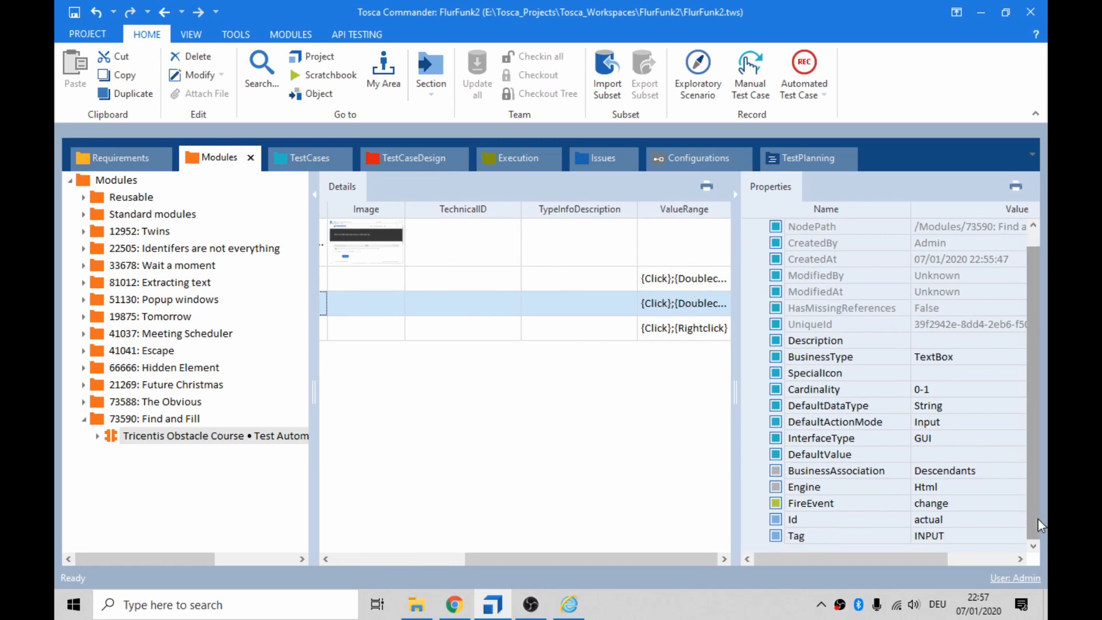
click(390, 330)
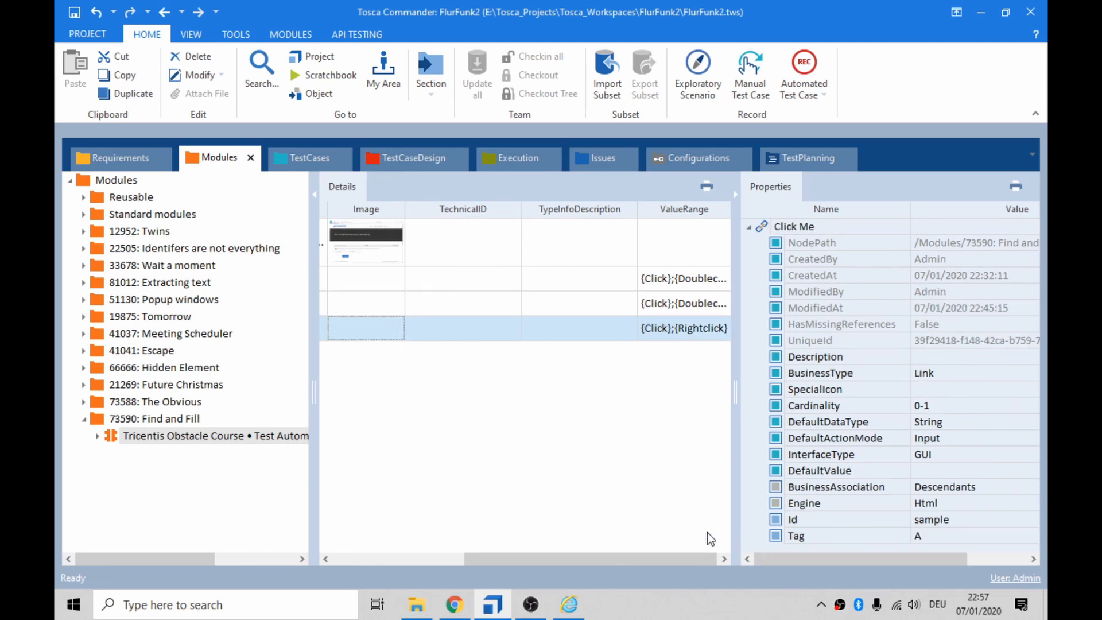
Step: Return to the test cases, collapse the Pre folder, and resynchronize the Tricentis Obstacle Course step under Process
click(296, 155)
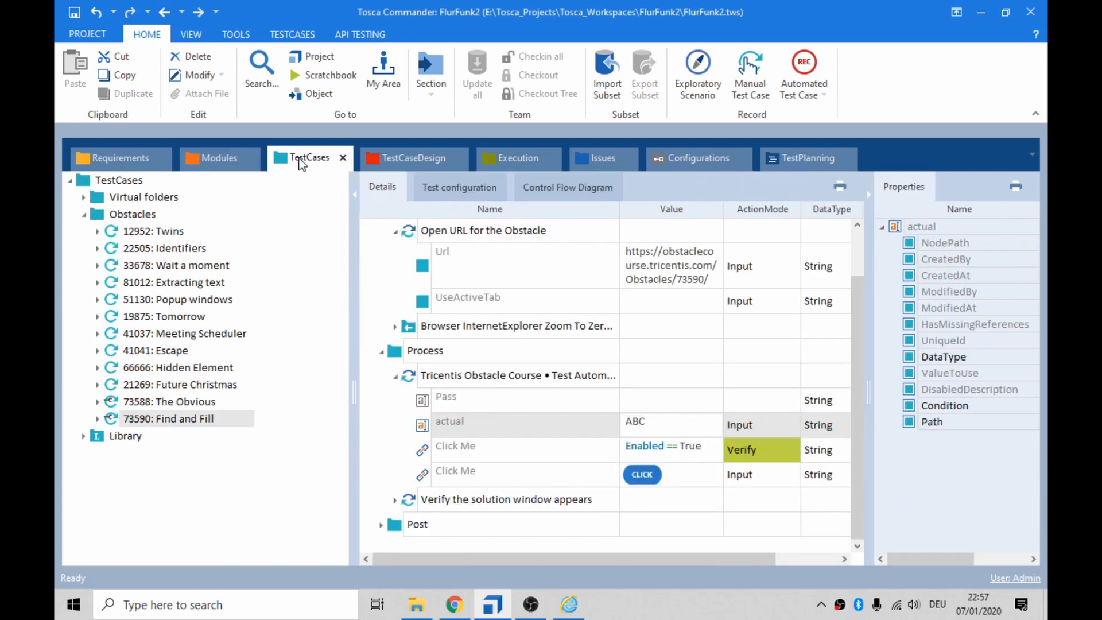
scroll(417, 280, up, 1)
click(382, 256)
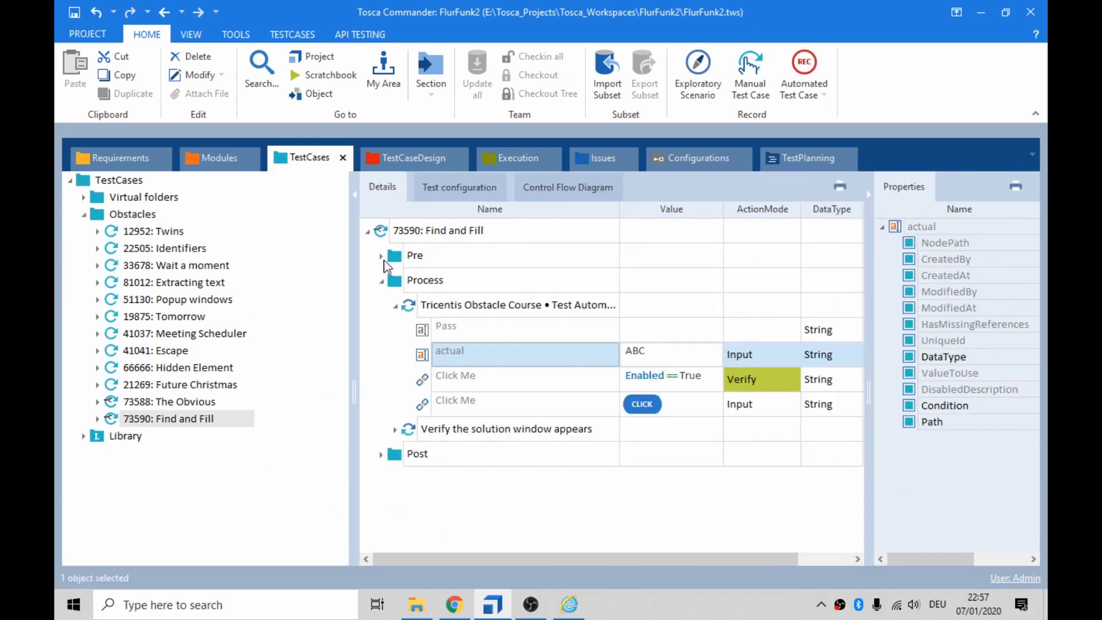
right_click(410, 308)
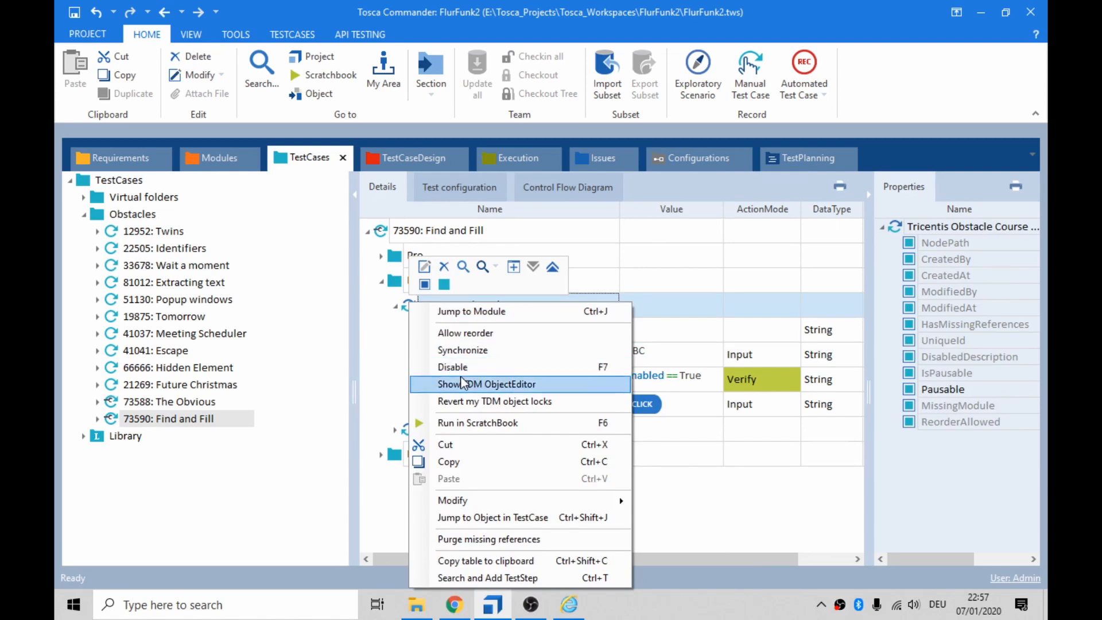
click(474, 353)
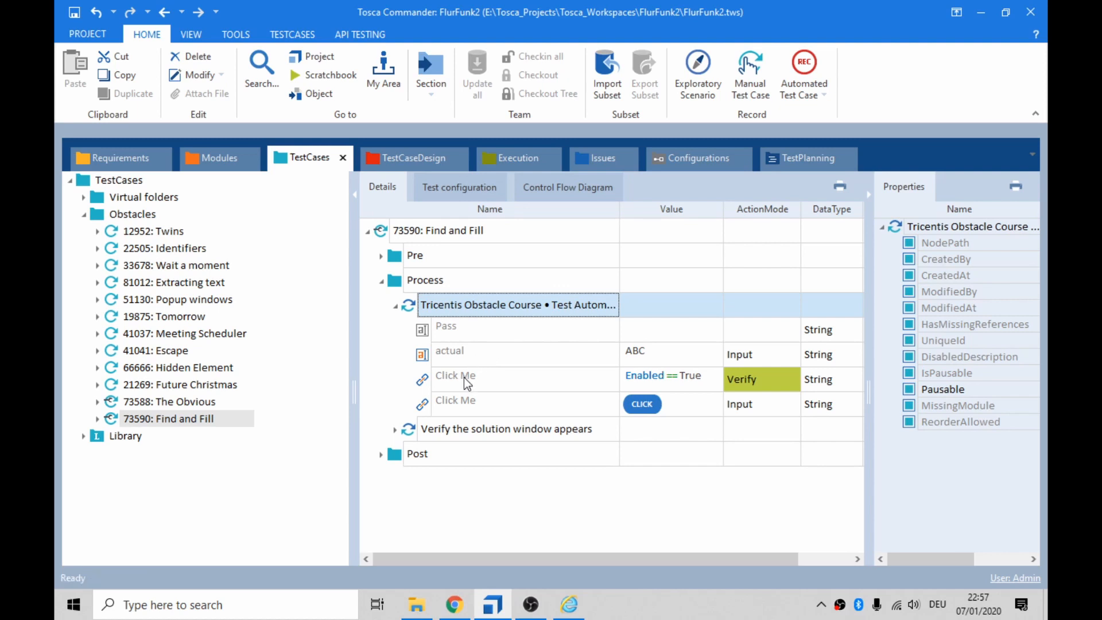
Step: Disable both Click Me values, the Enabled verification and the click input, in the Process test step
click(463, 377)
right_click(464, 379)
click(454, 380)
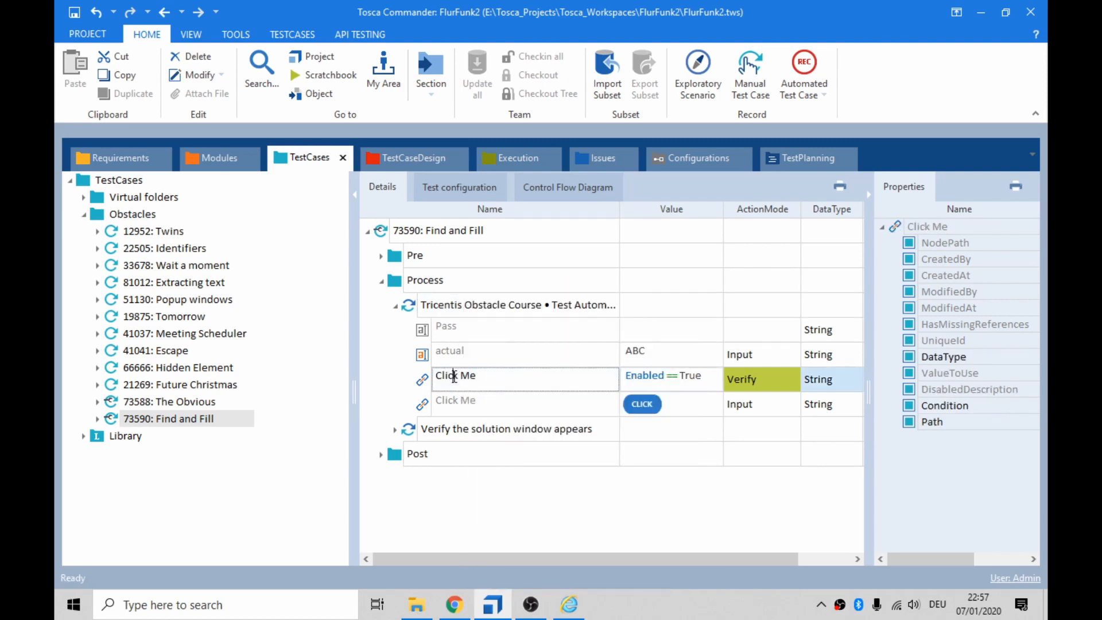
key(ctrl+d)
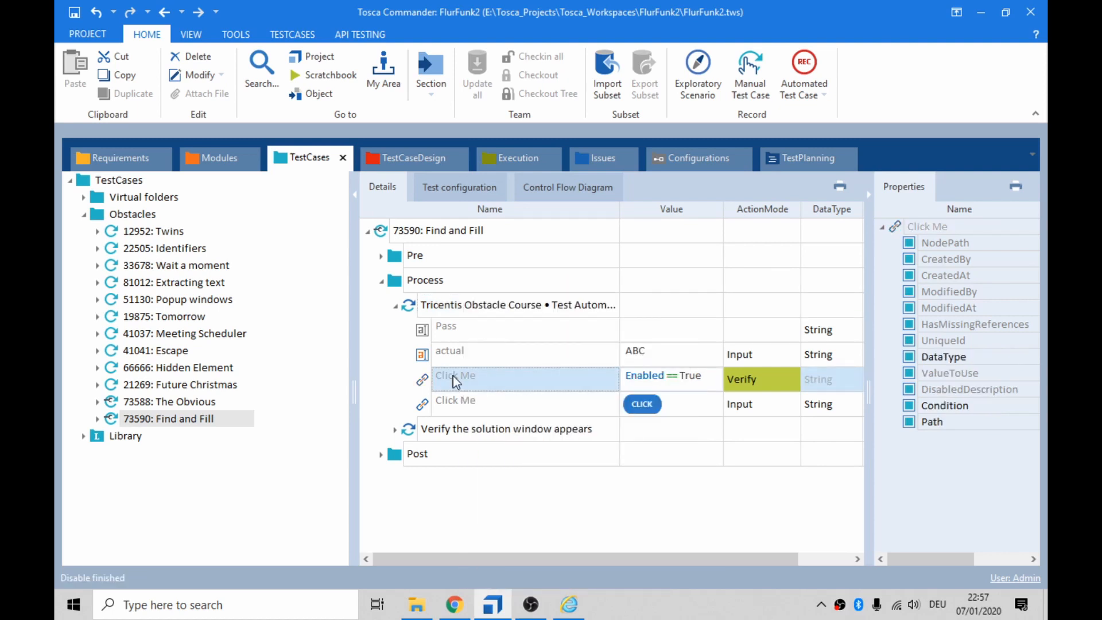
key(Down)
key(ctrl+d)
key(Up)
key(Up)
key(Up)
key(Up)
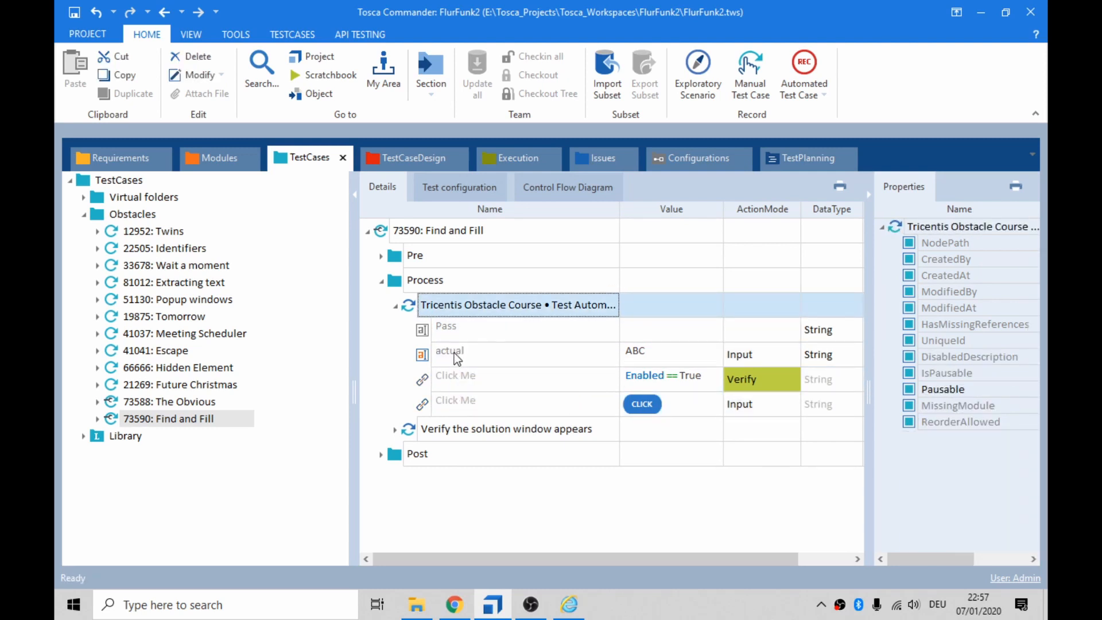
Step: Rerun the test step in the ScratchBook with only actual active and open its full log info
right_click(415, 308)
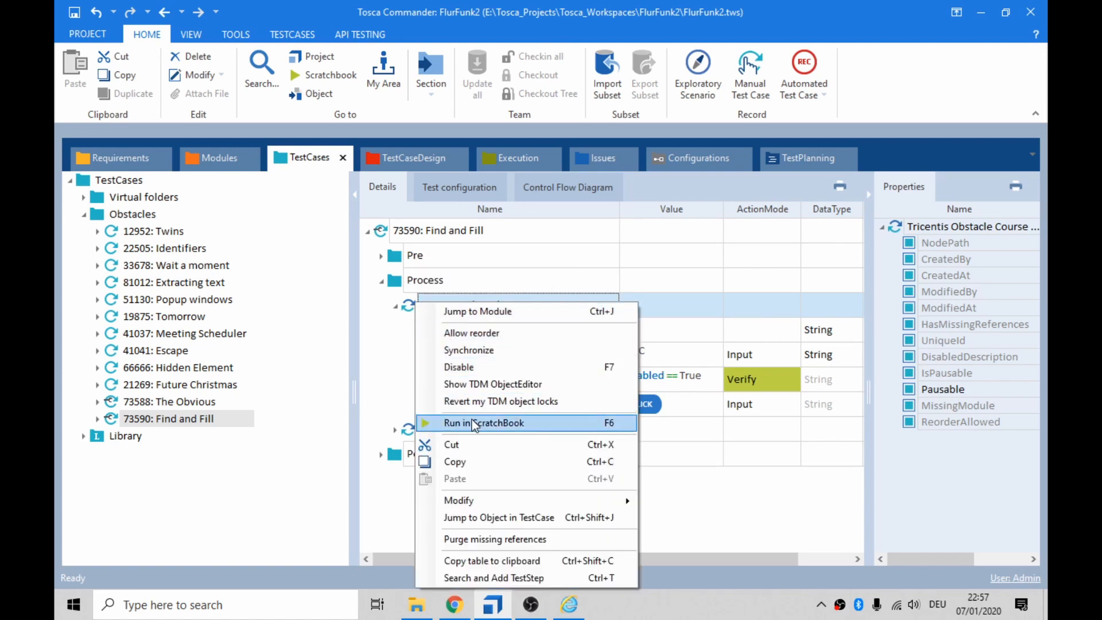
click(471, 419)
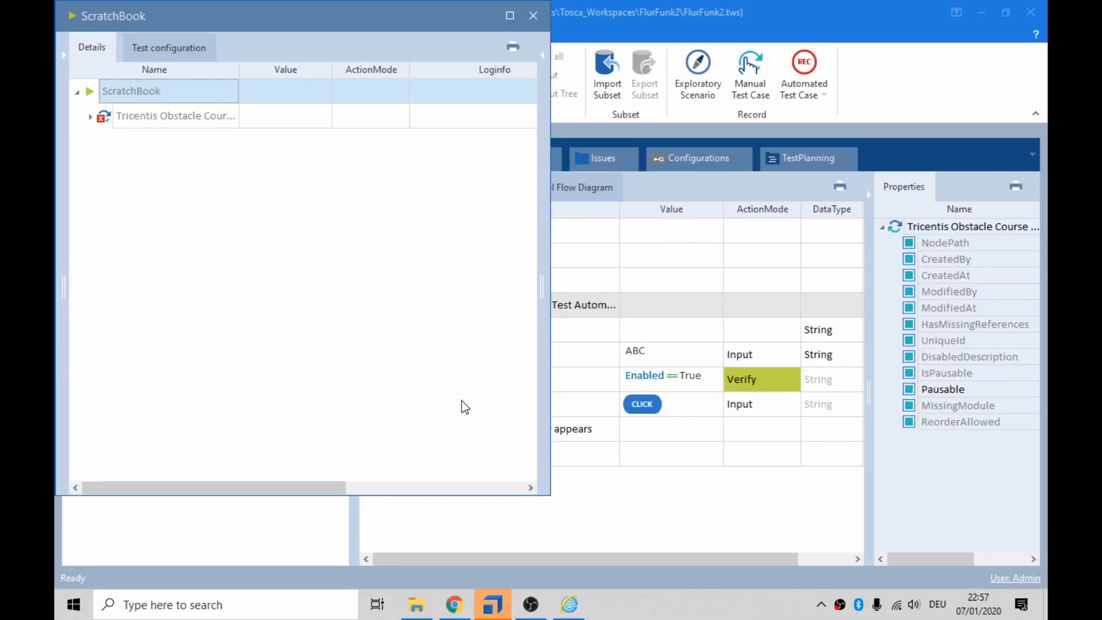
click(90, 117)
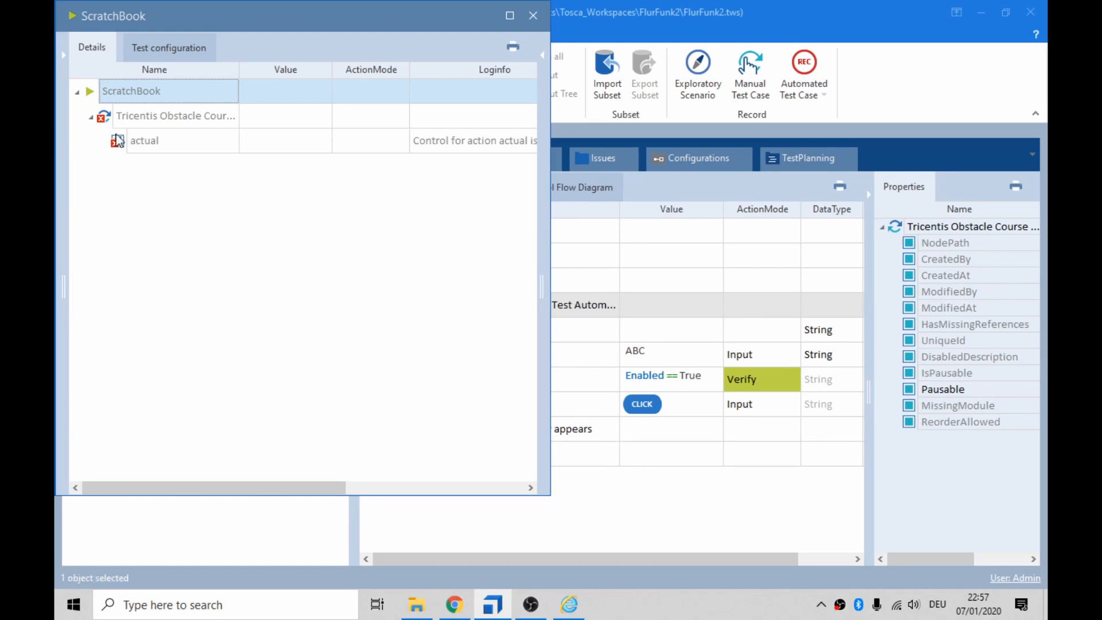
click(471, 143)
click(529, 141)
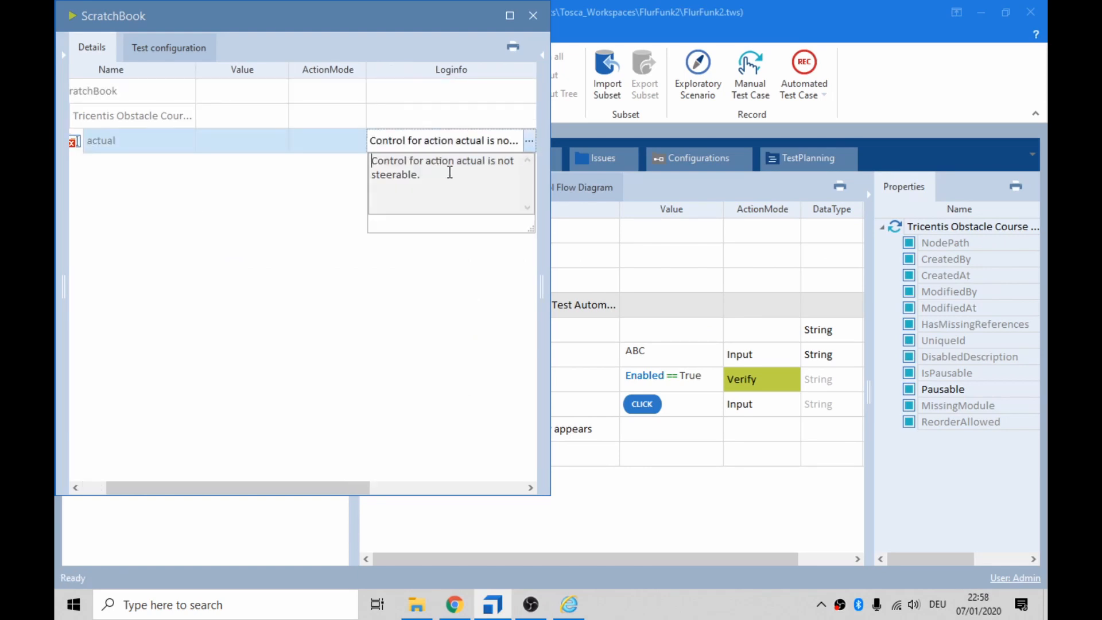
Step: Close the ScratchBook and set the Pass value in the Process test step to {Click}
click(534, 17)
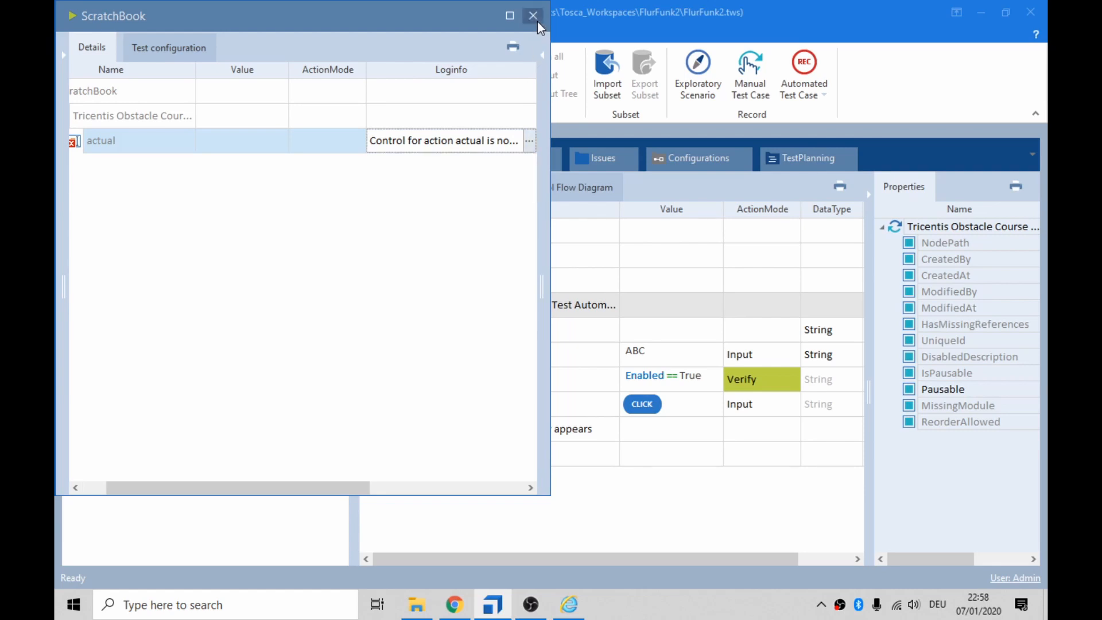
click(533, 17)
click(656, 330)
click(654, 330)
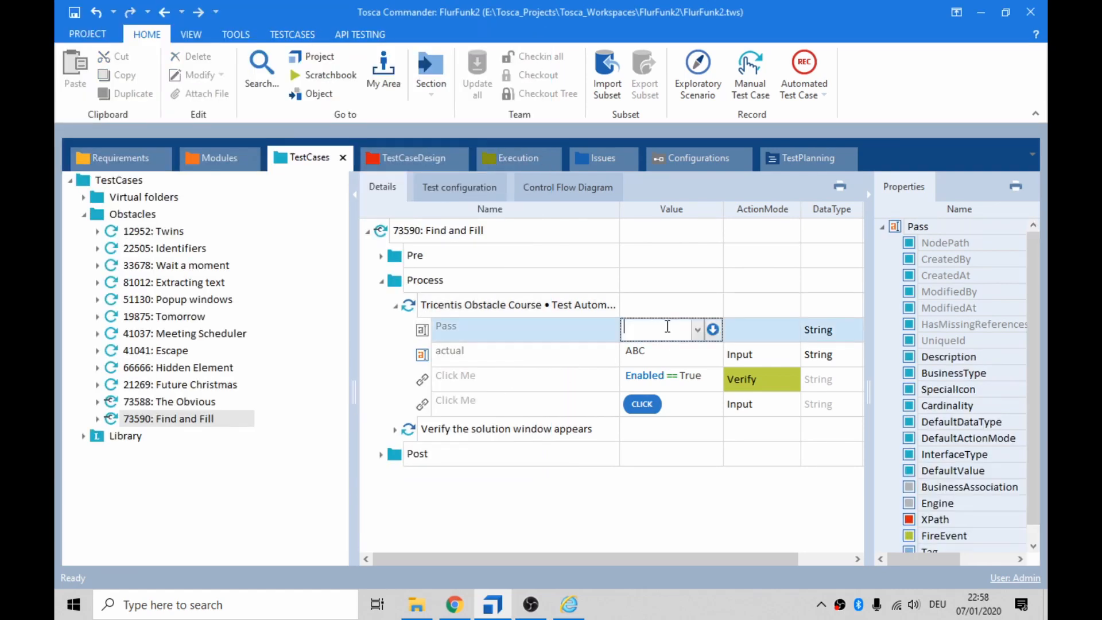
text({)
click(674, 346)
key(Return)
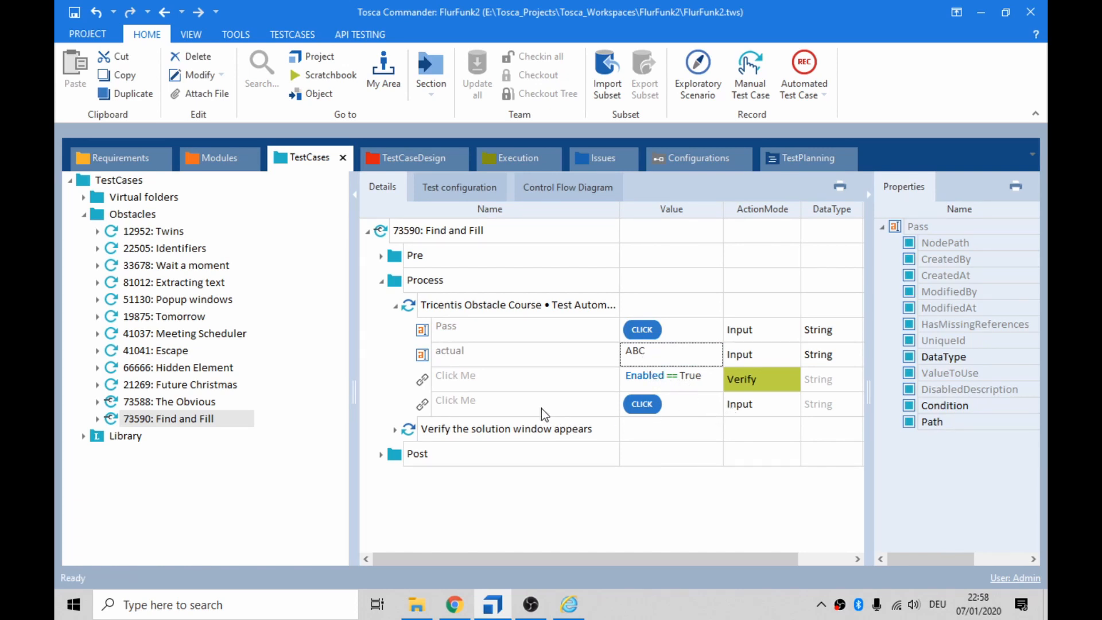
Step: Run the Tricentis Obstacle Course step with Pass and actual active, and return to Tosca Commander
click(411, 304)
key(F6)
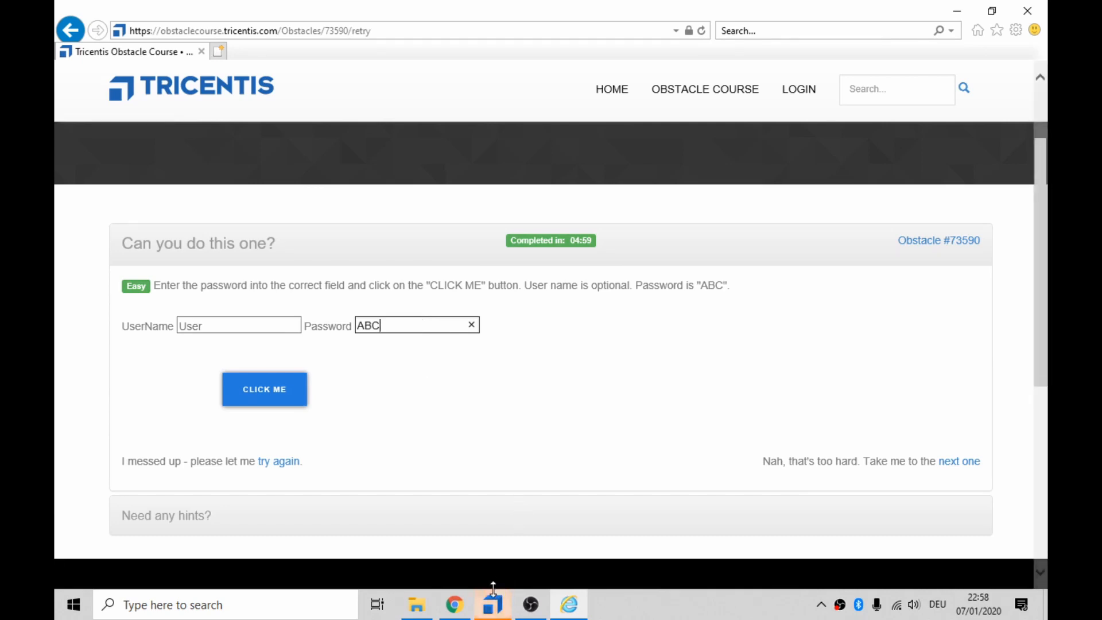
click(493, 588)
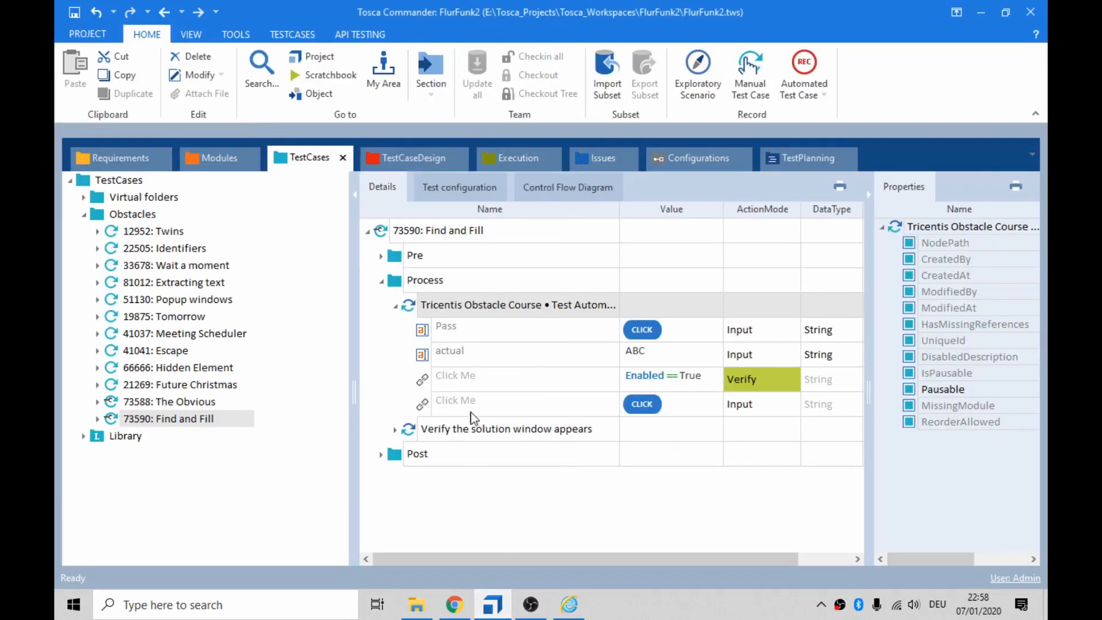
Step: Enable both Click Me values again and rerun the Tricentis Obstacle Course test step under Process
click(457, 381)
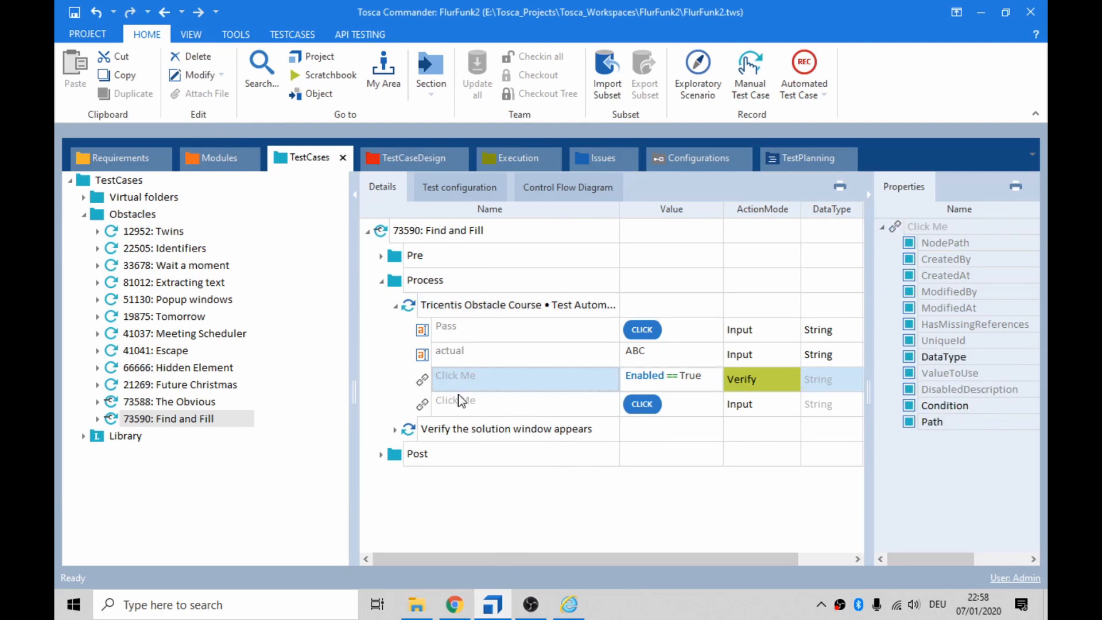
click(459, 401)
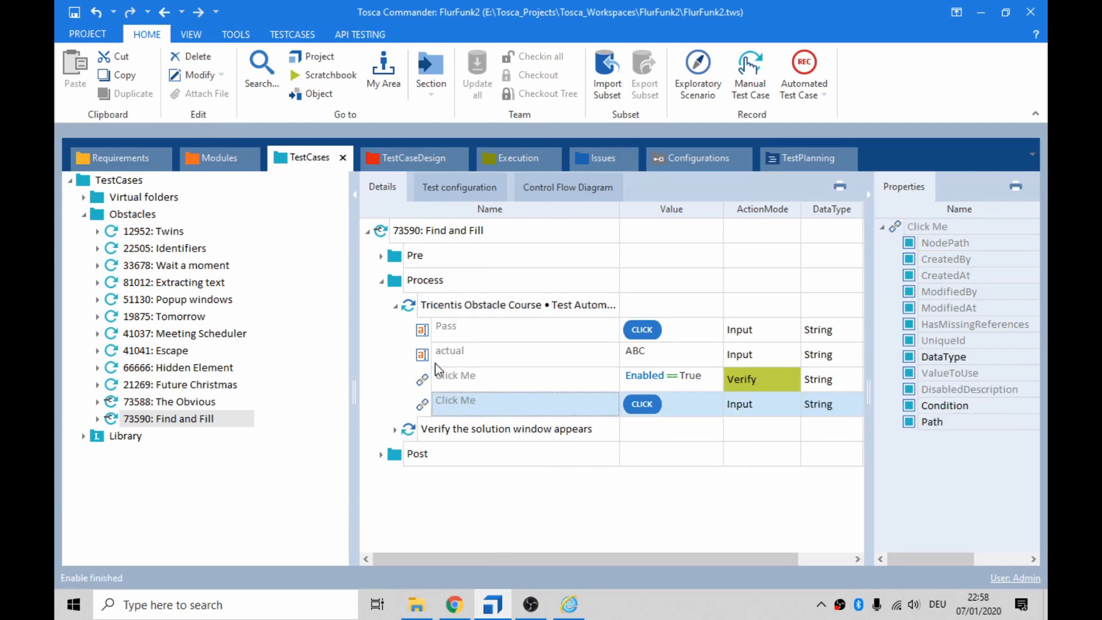
click(410, 314)
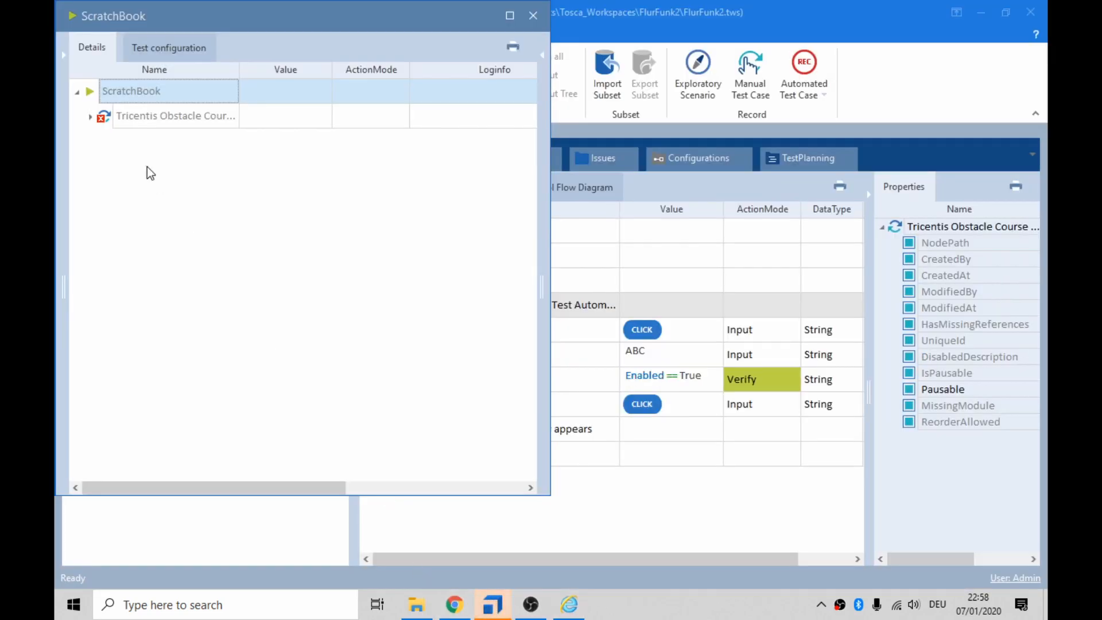
Step: Expand the test step in the ScratchBook, read the full log info for Pass, and close the results
click(90, 117)
click(132, 143)
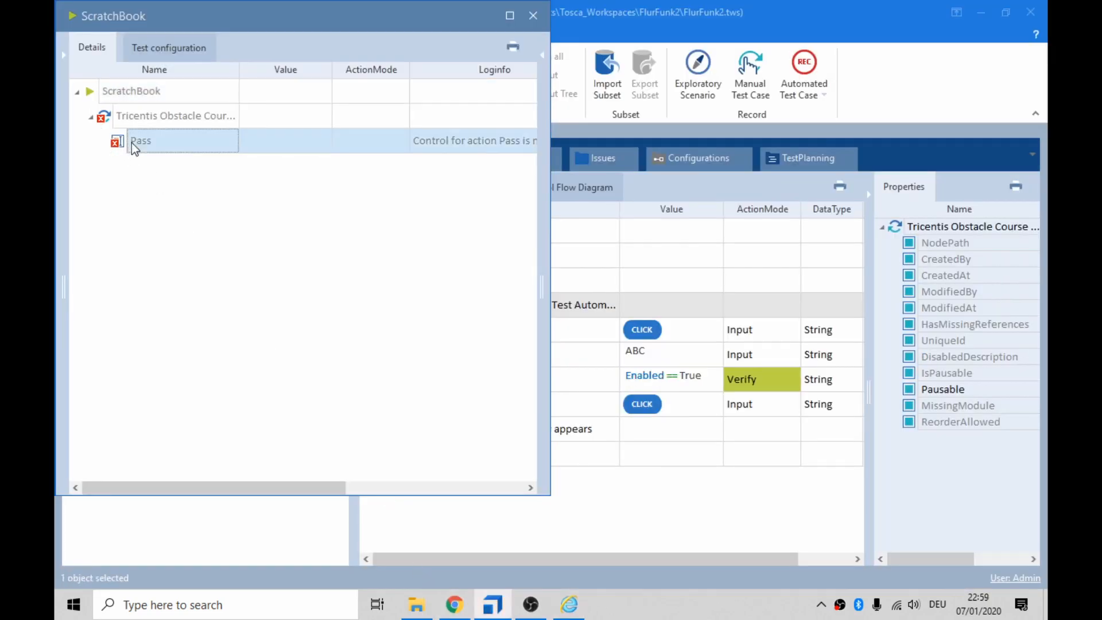
click(500, 147)
click(525, 140)
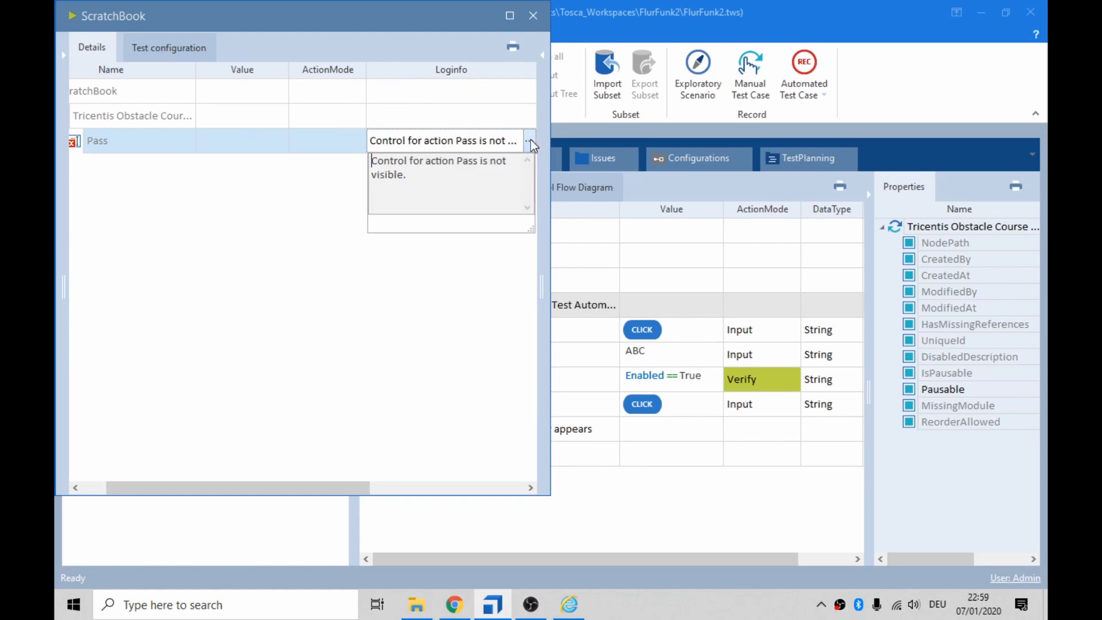
click(533, 16)
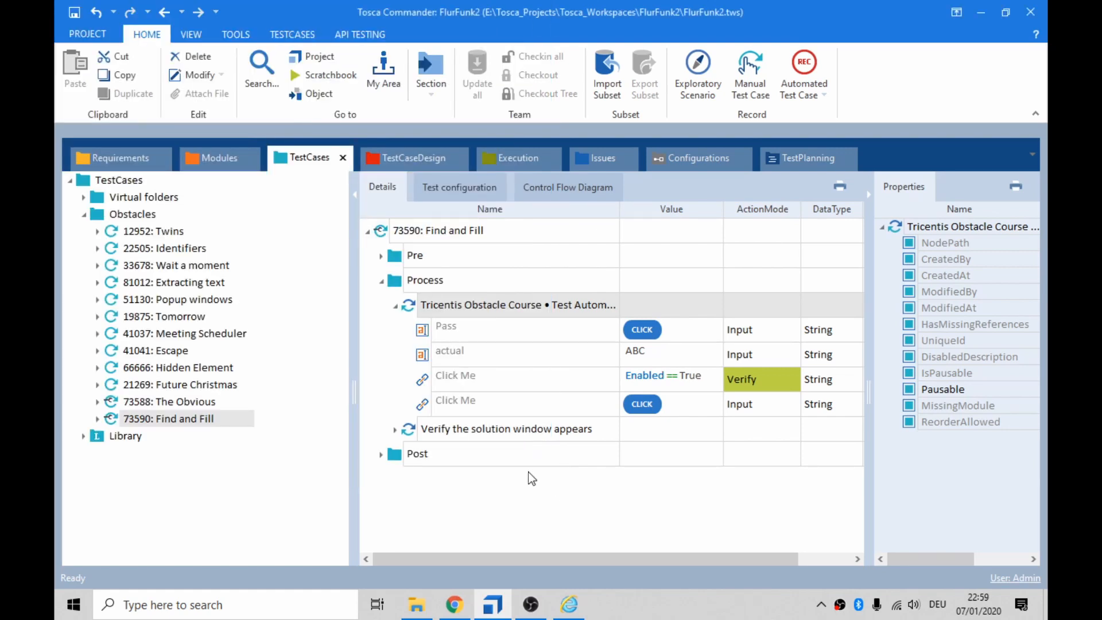
Step: Switch to Internet Explorer, clear the Password field and reload the obstacle page
key(alt+Tab)
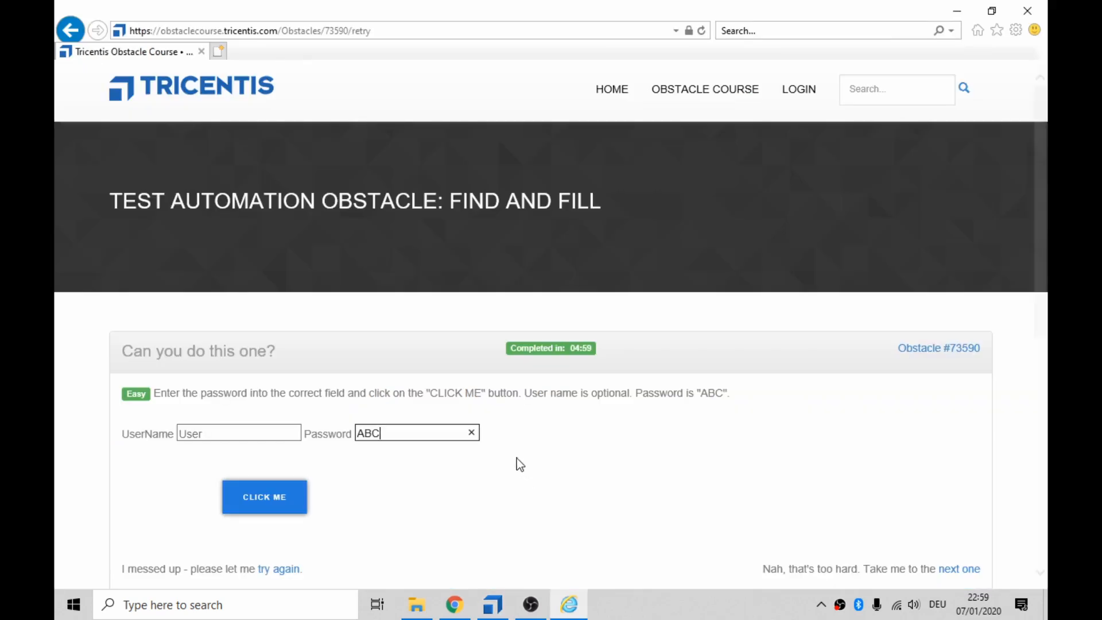
click(471, 432)
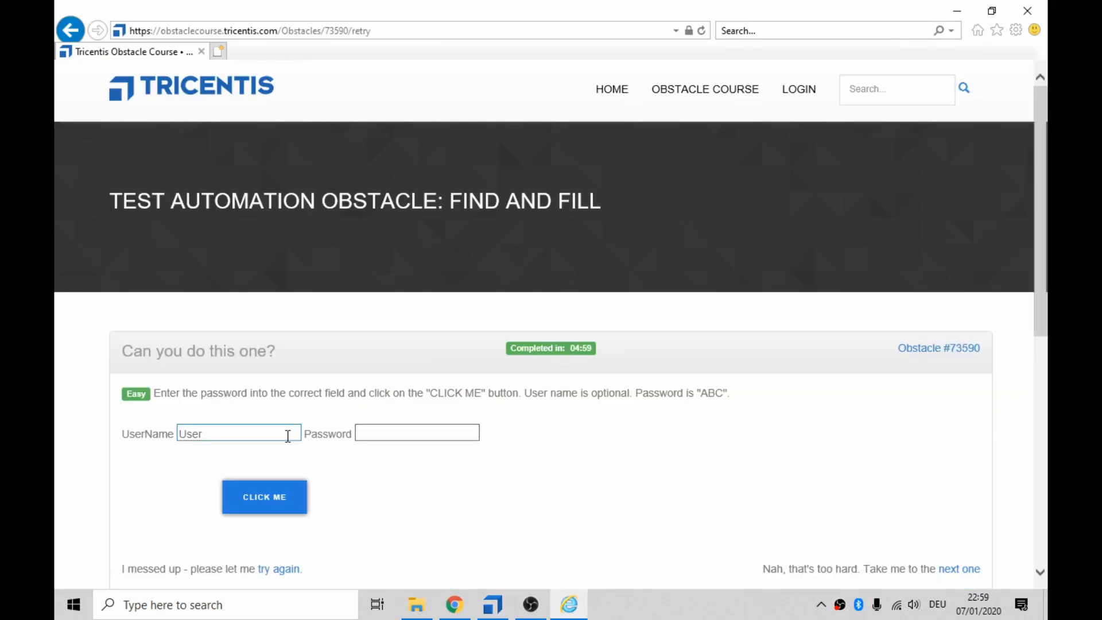
click(701, 31)
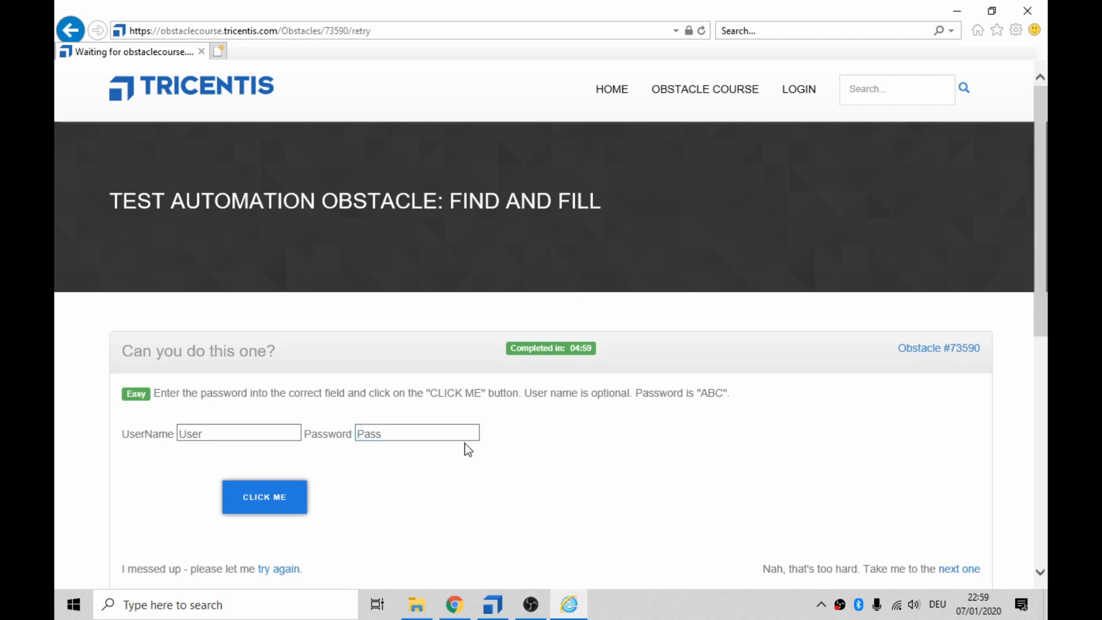
Step: Switch to Tosca Commander, rerun the Process test step on the reloaded page, and choose to try the obstacle again
key(alt+Tab)
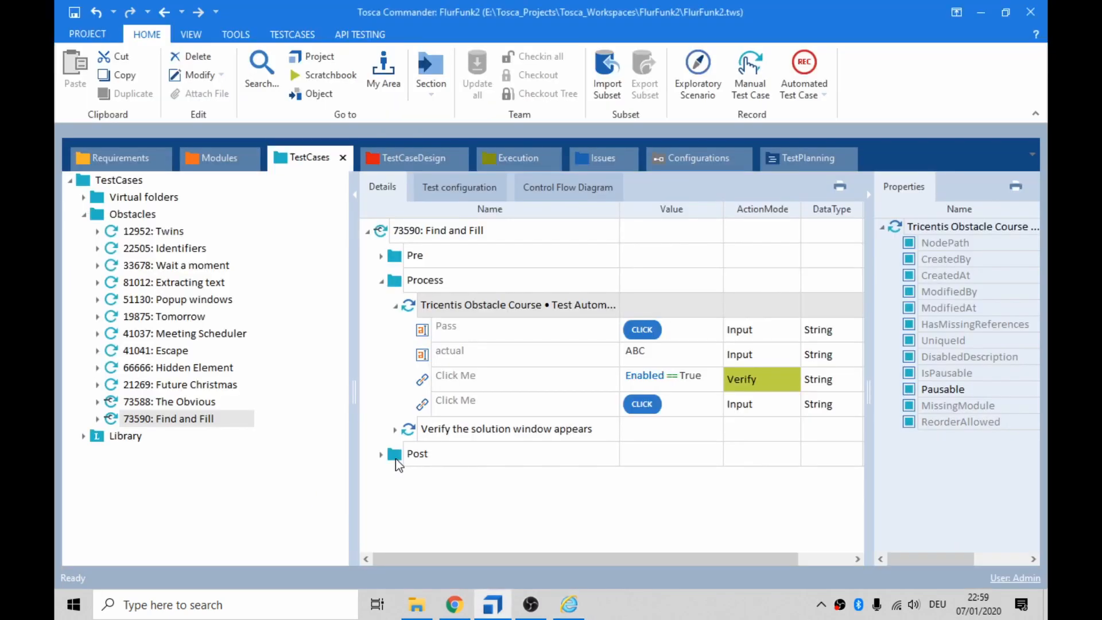
click(404, 310)
key(F6)
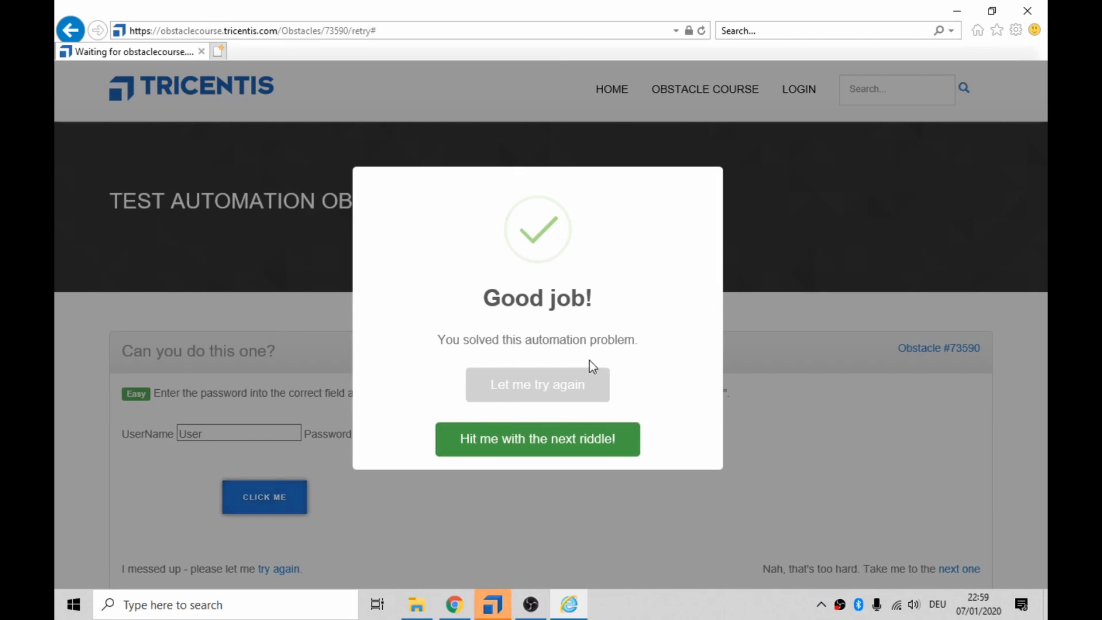
click(573, 382)
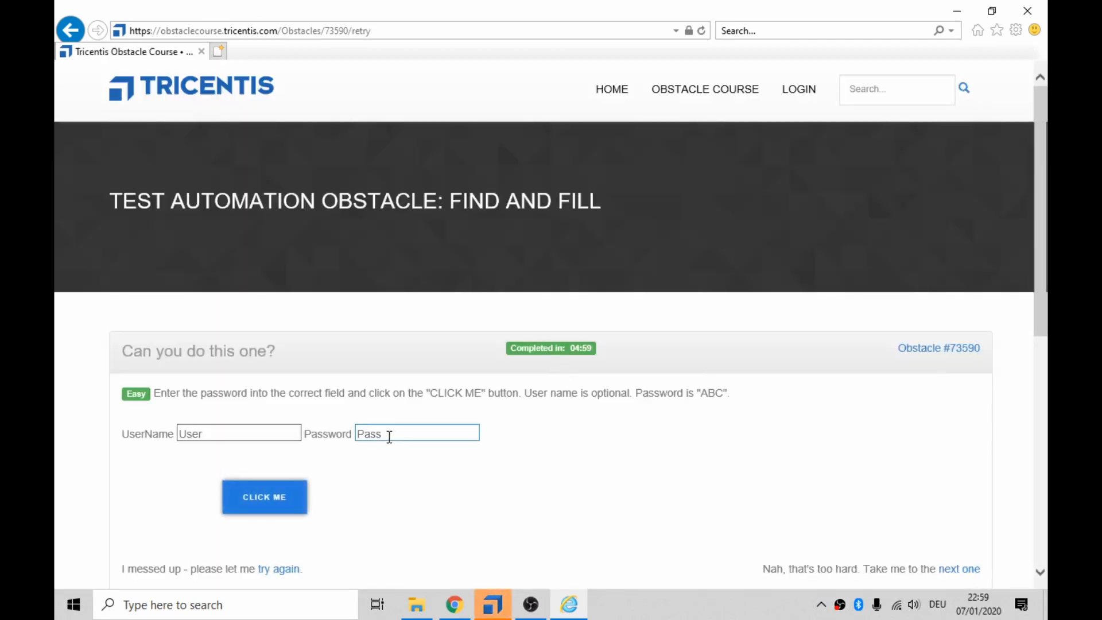
click(392, 435)
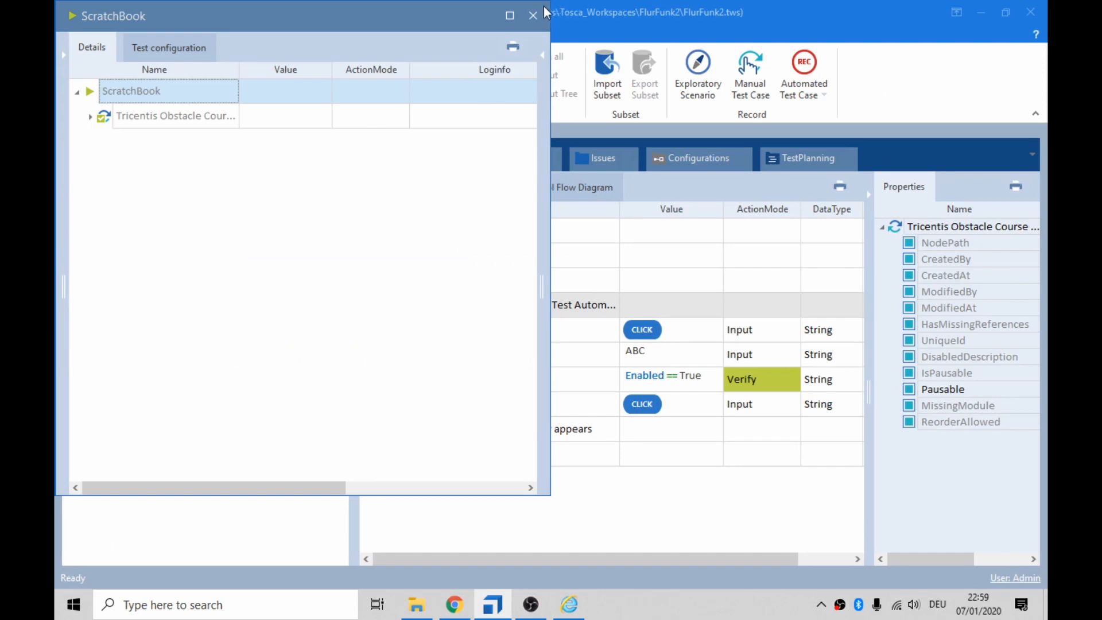
Step: Close the ScratchBook and the Internet Explorer window, and collapse the Process folder
click(534, 15)
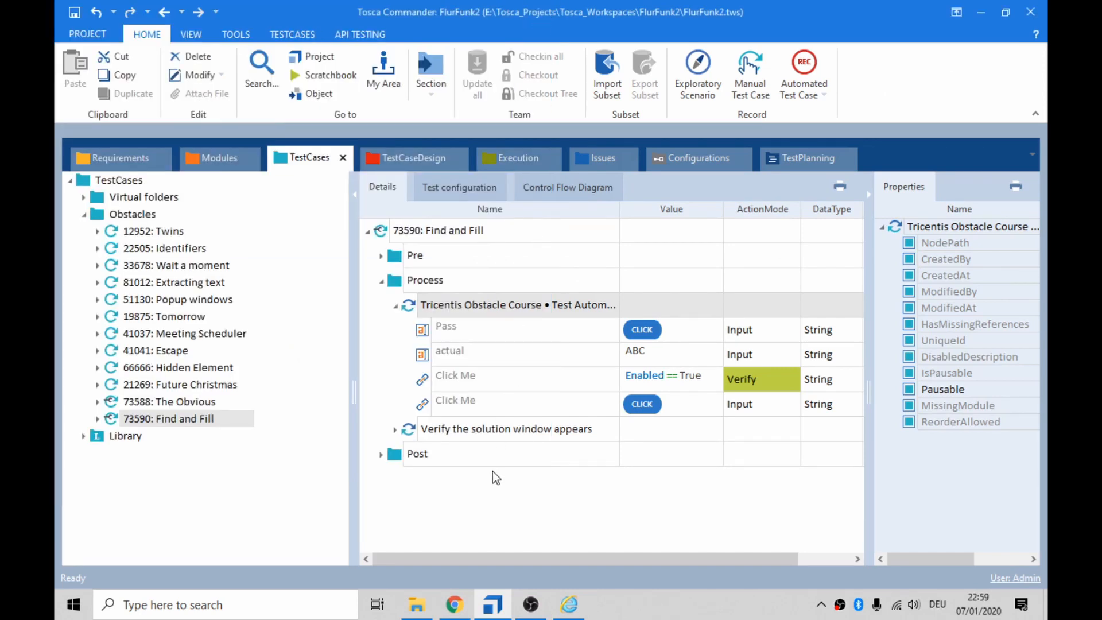
right_click(580, 600)
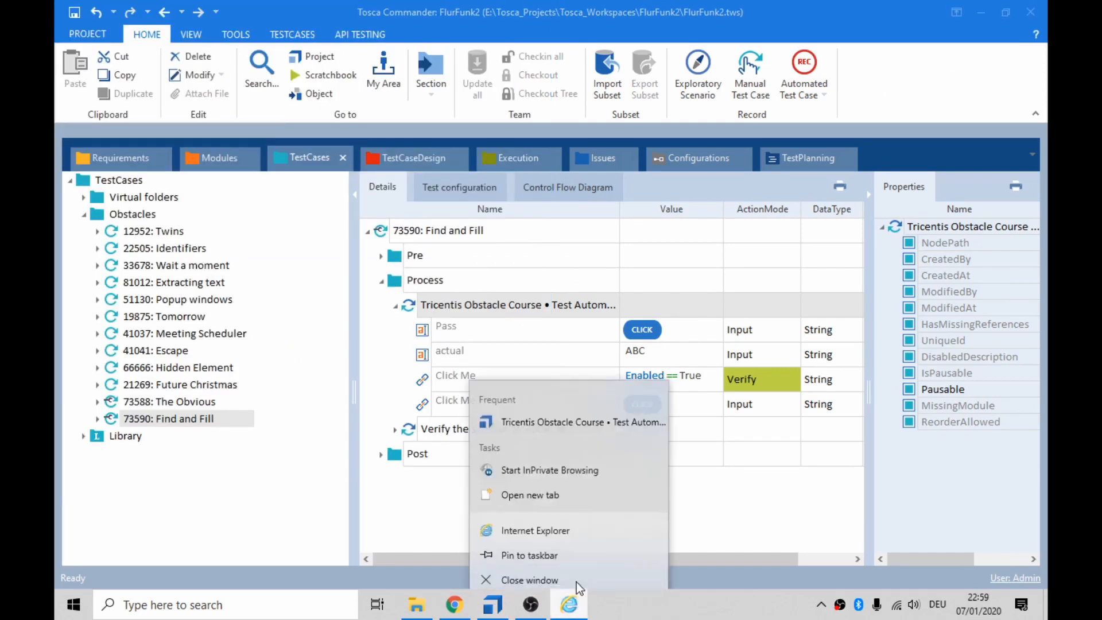
click(570, 579)
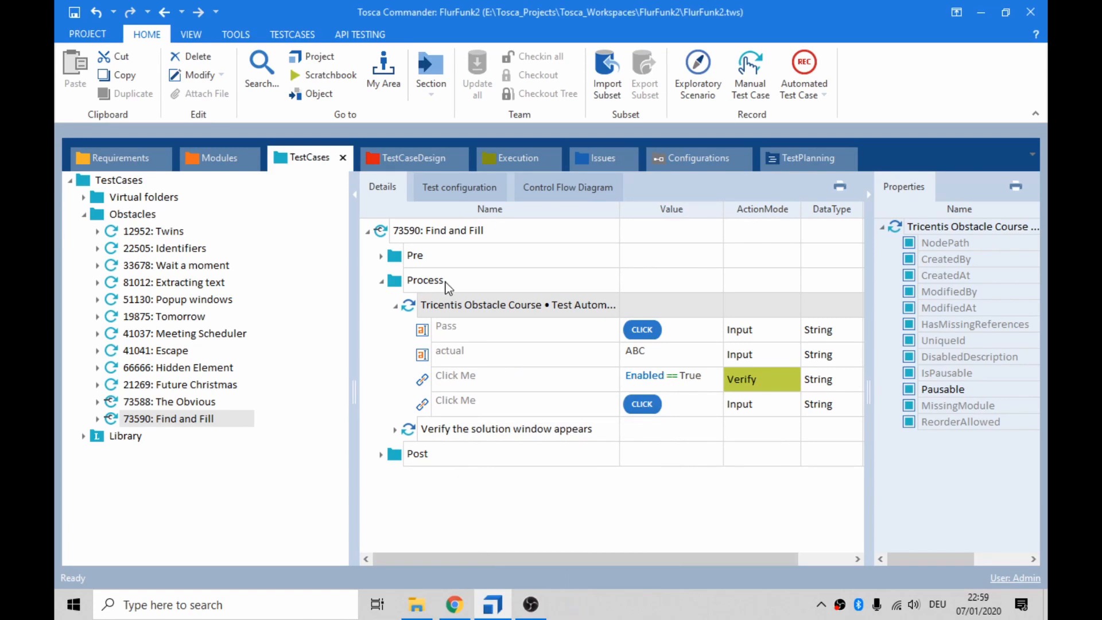
click(380, 281)
click(538, 604)
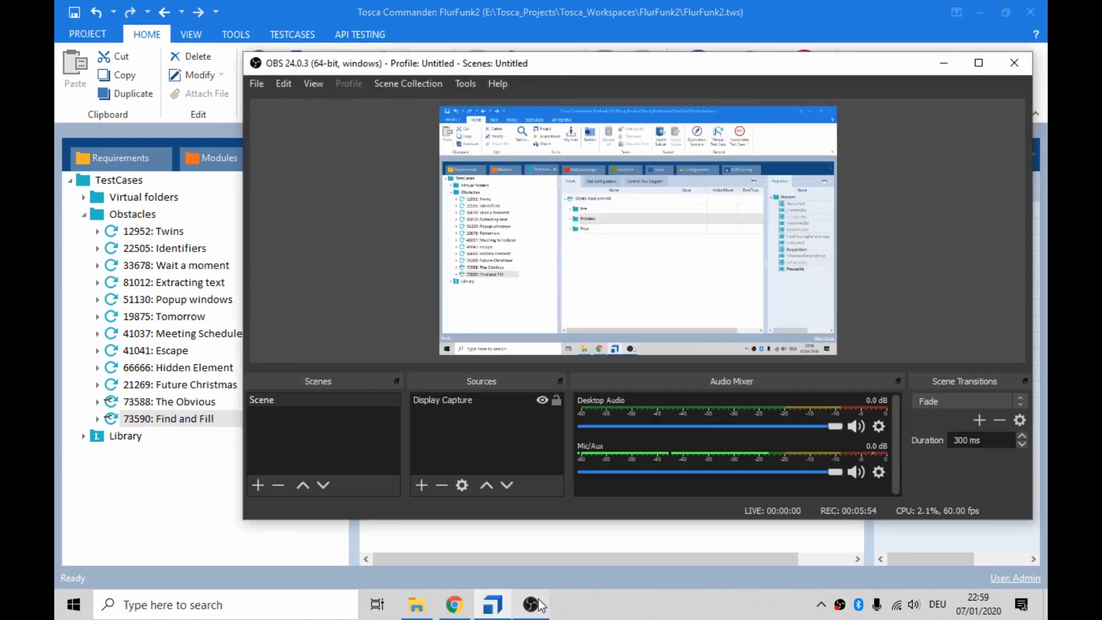
click(539, 604)
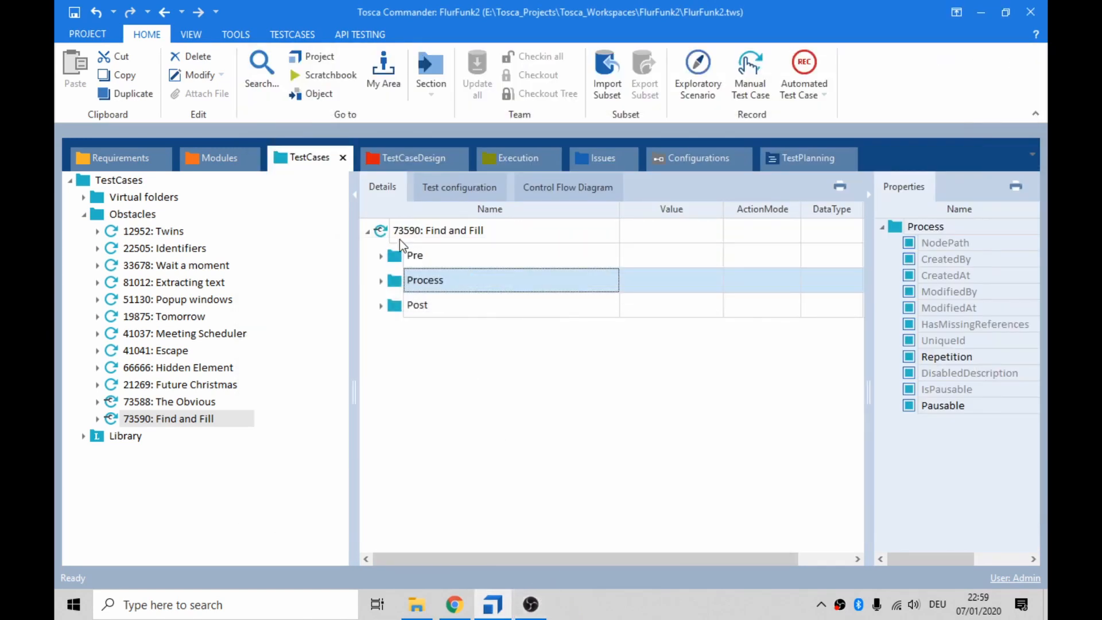
Step: Run the whole 73590: Find and Fill test case in the ScratchBook, and close File Explorer and the results
click(385, 234)
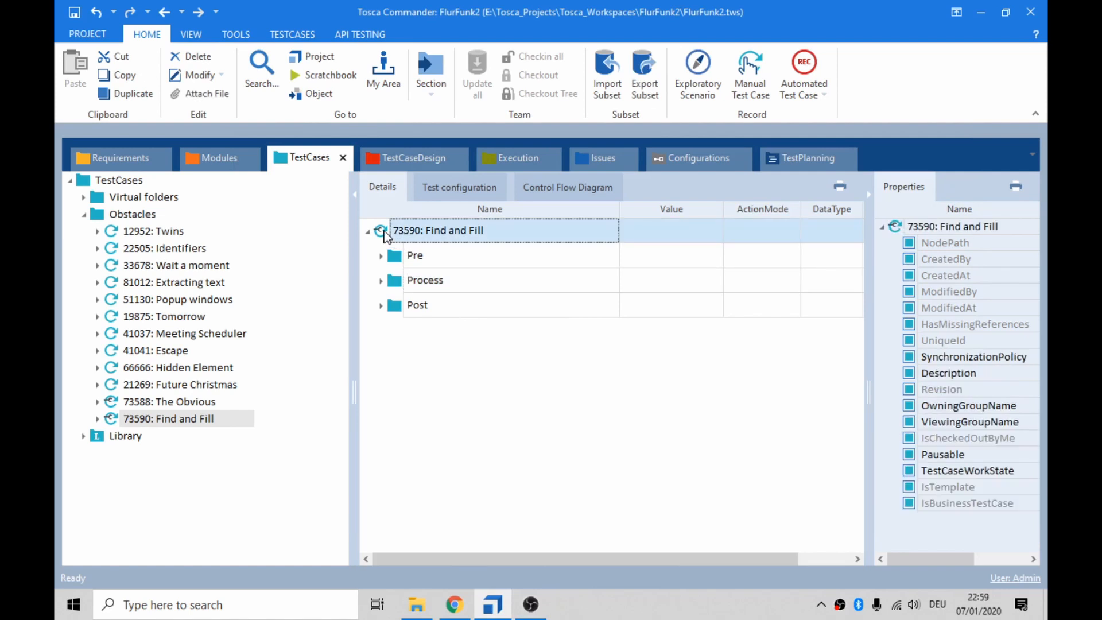
key(F6)
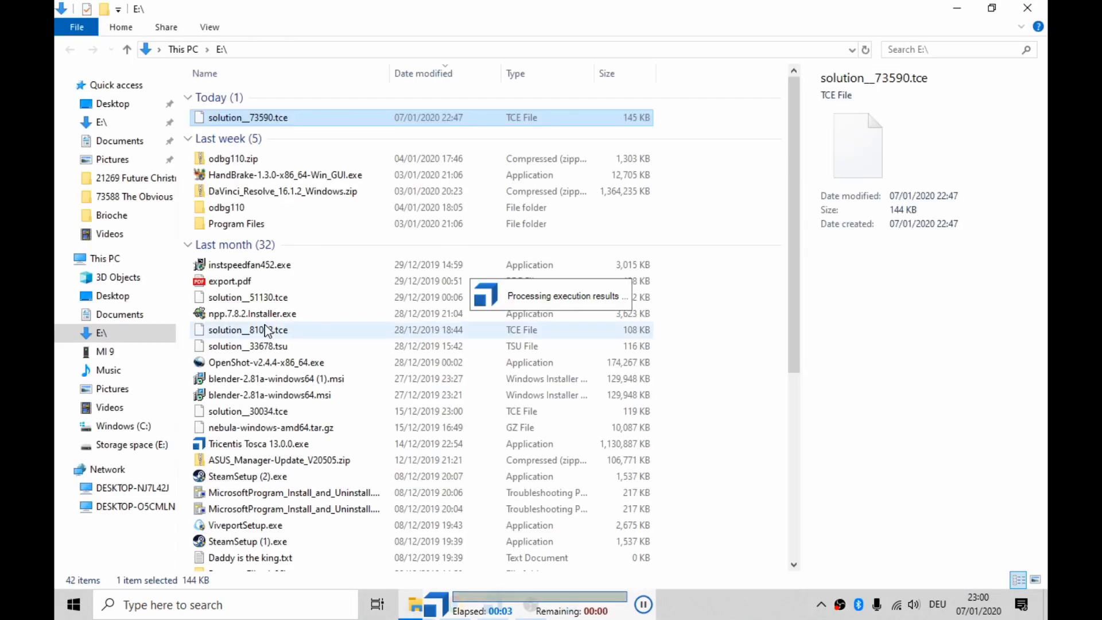
click(1033, 10)
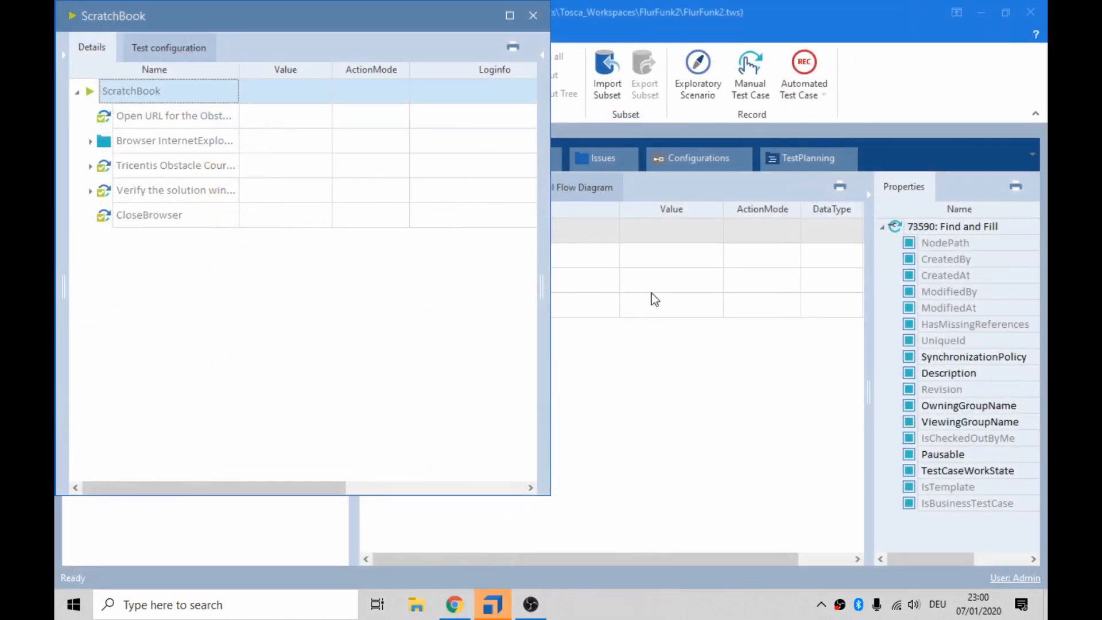
click(533, 16)
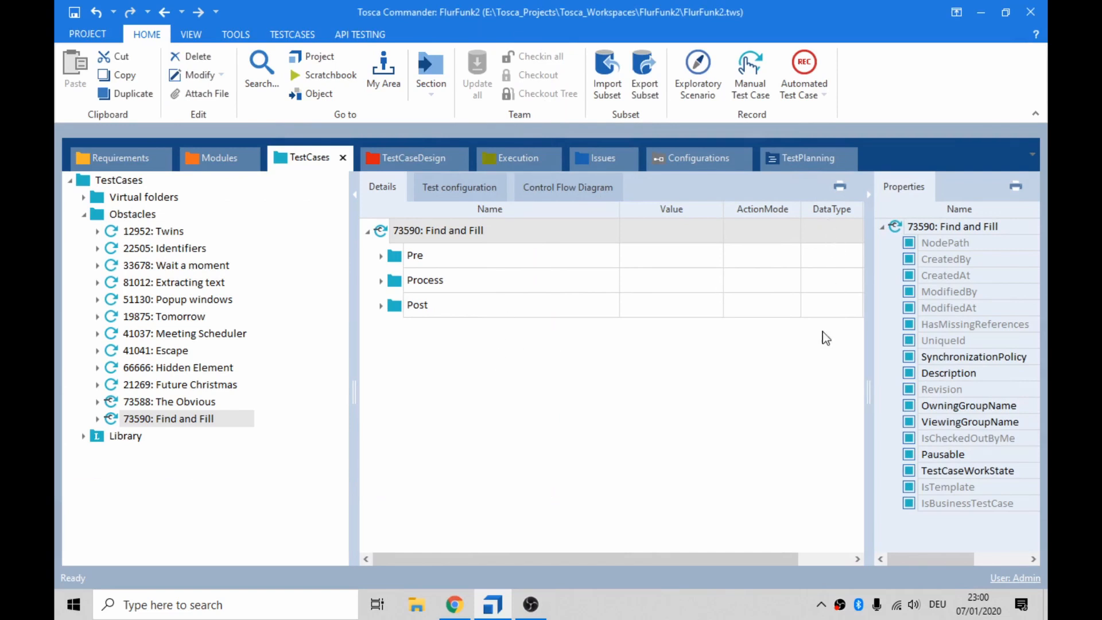
Step: Set the WorkState of the 73590: Find and Fill test case to completed
drag(789, 563, 841, 562)
click(842, 230)
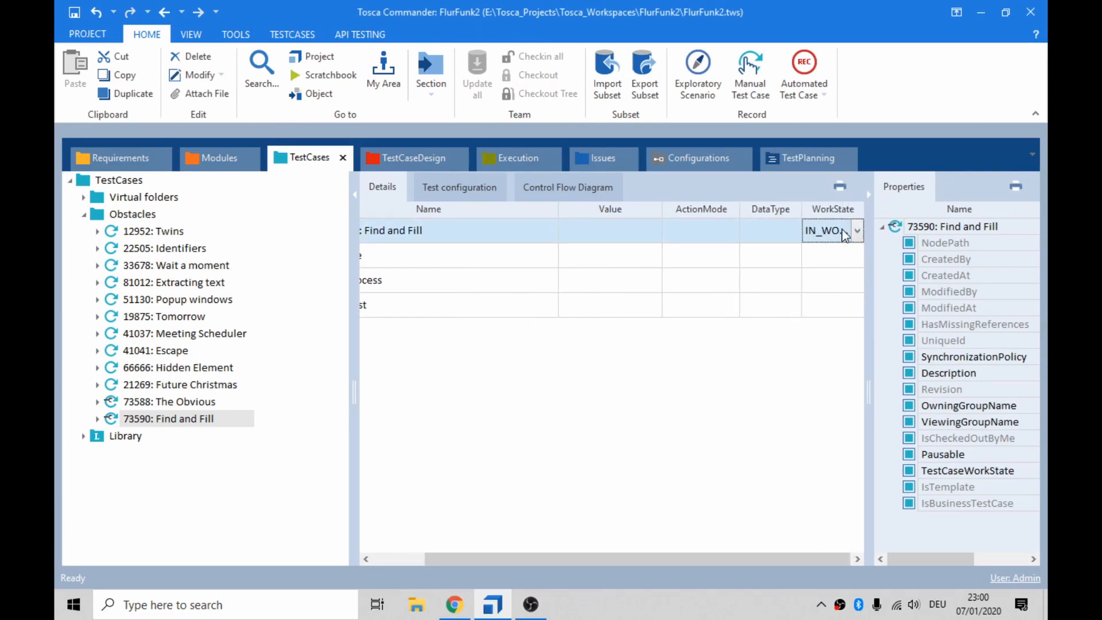
click(842, 230)
click(835, 277)
click(642, 385)
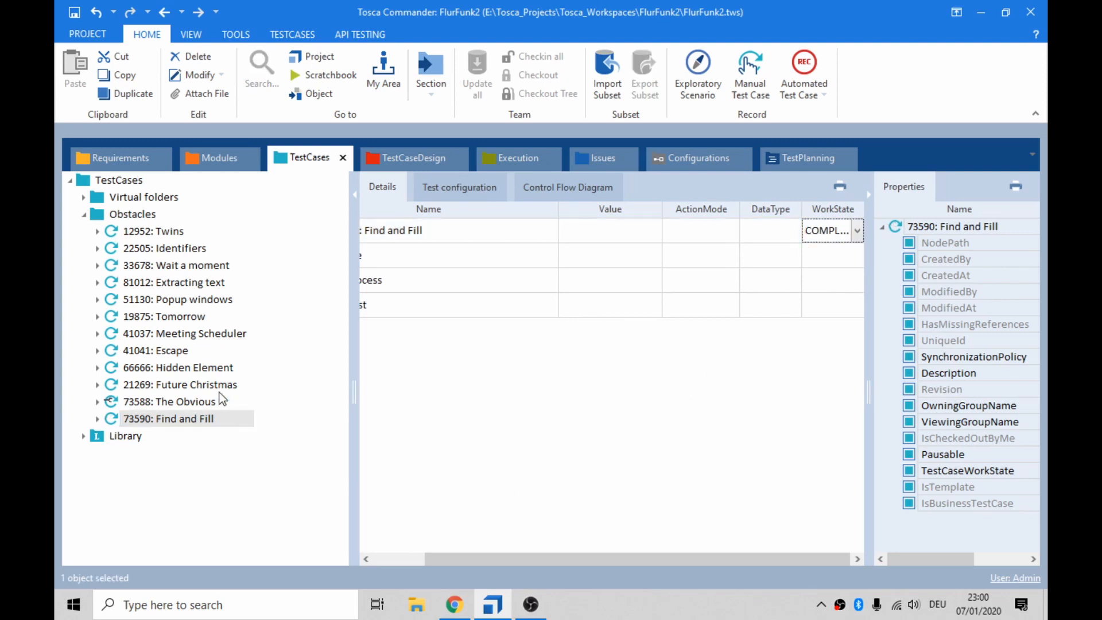
Step: Rename the Obstacles test case folder to "Obstacles - Easy" and collapse it
click(209, 385)
click(170, 215)
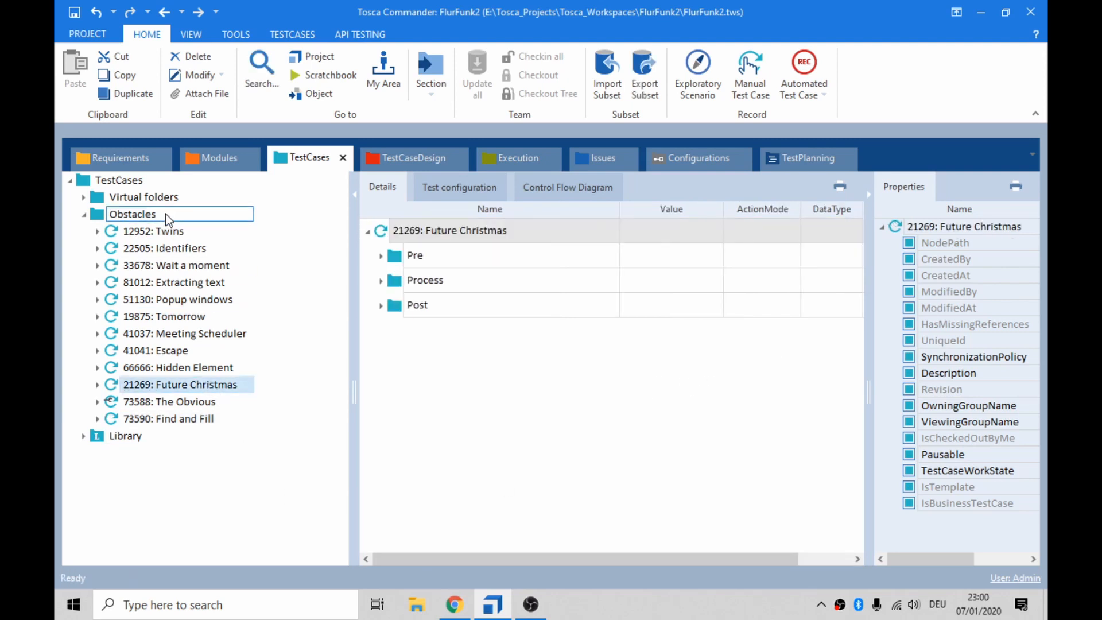
click(172, 214)
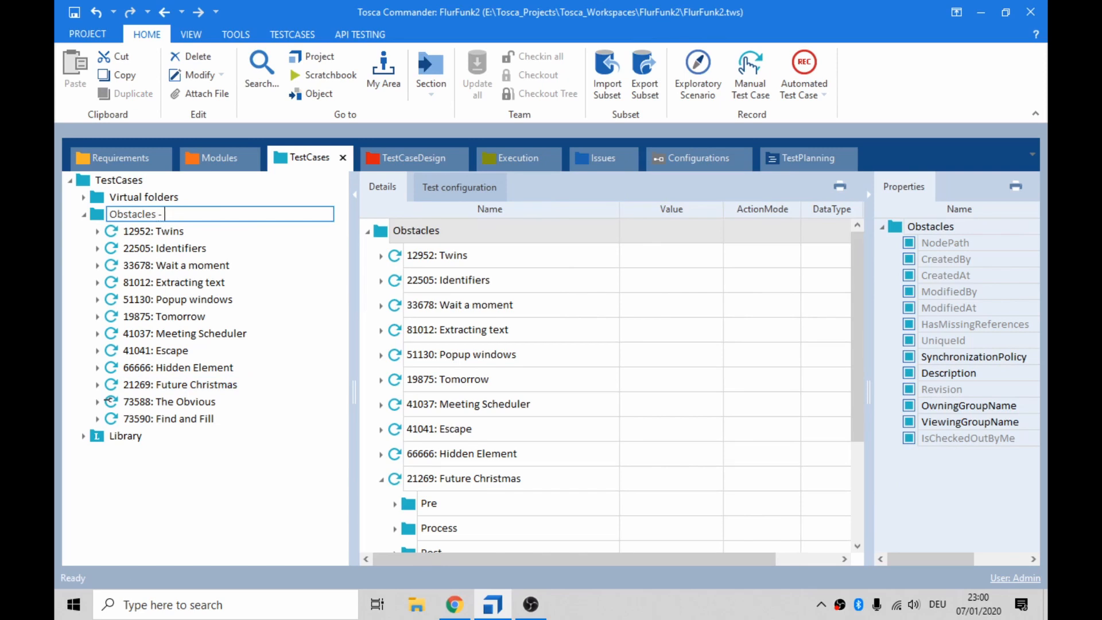
text(- Easy)
key(Return)
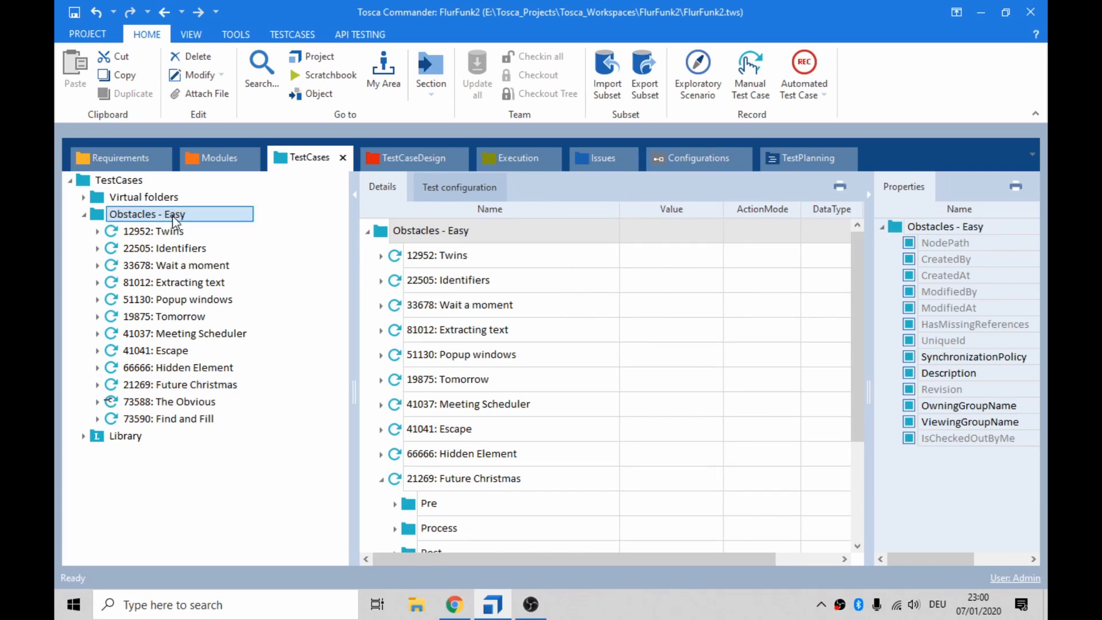
click(83, 215)
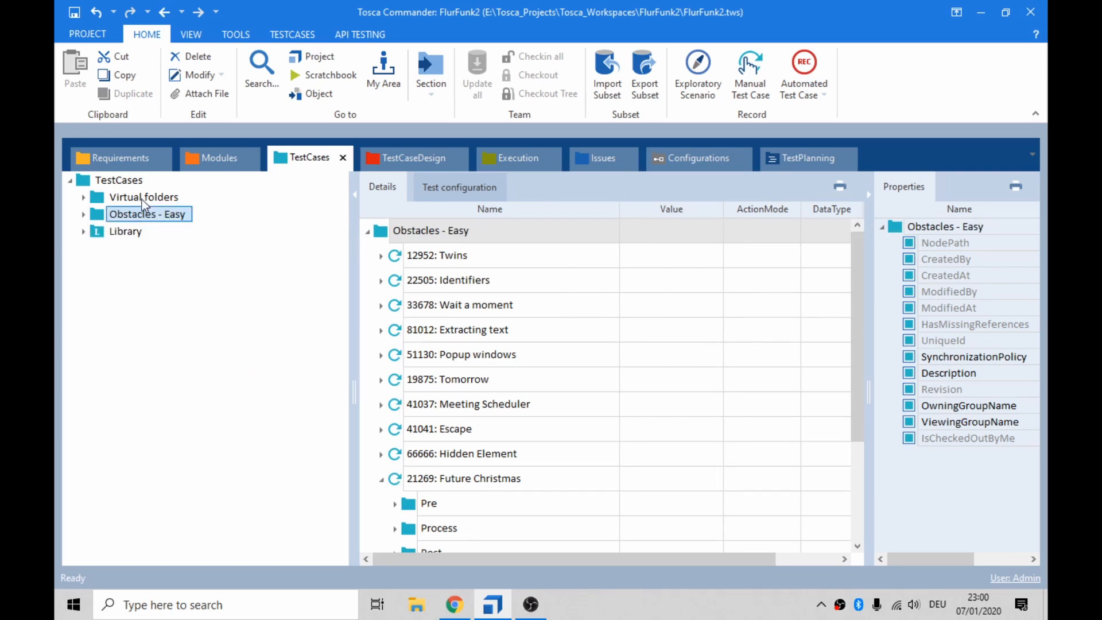
Step: Create a folder named "Obstacles - Easy" directly under the root Modules folder
click(221, 157)
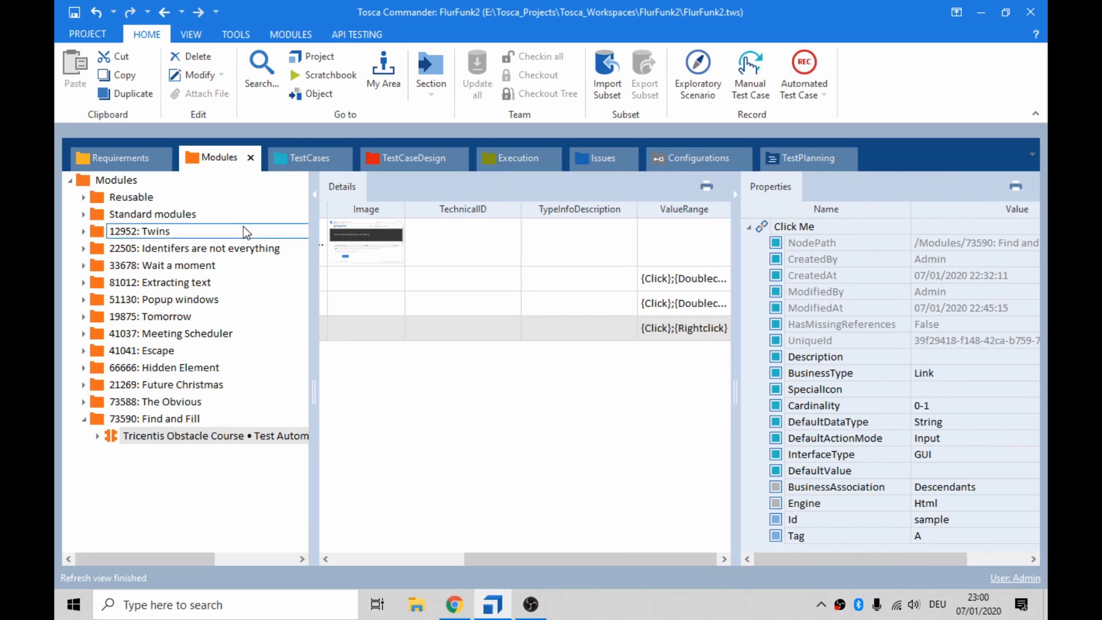
right_click(102, 182)
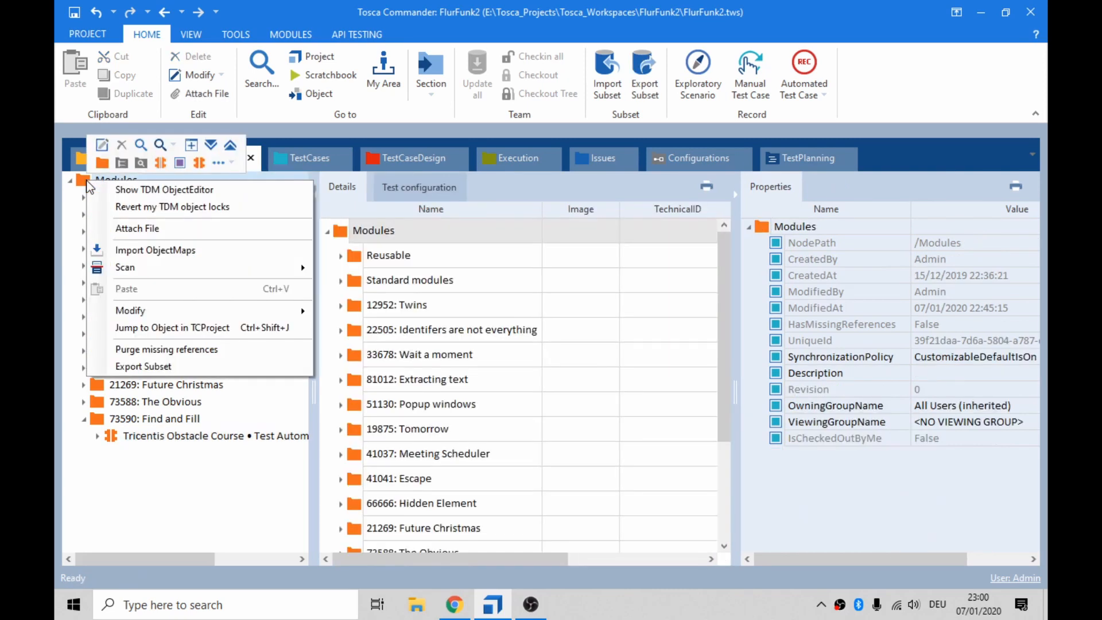
click(101, 163)
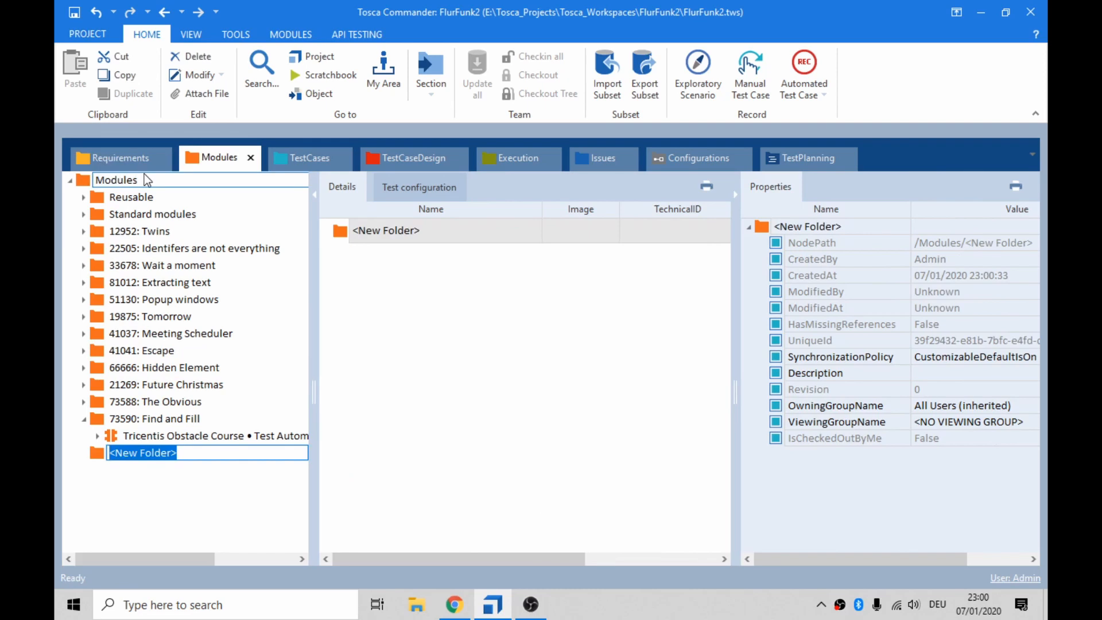
text(Obstacles)
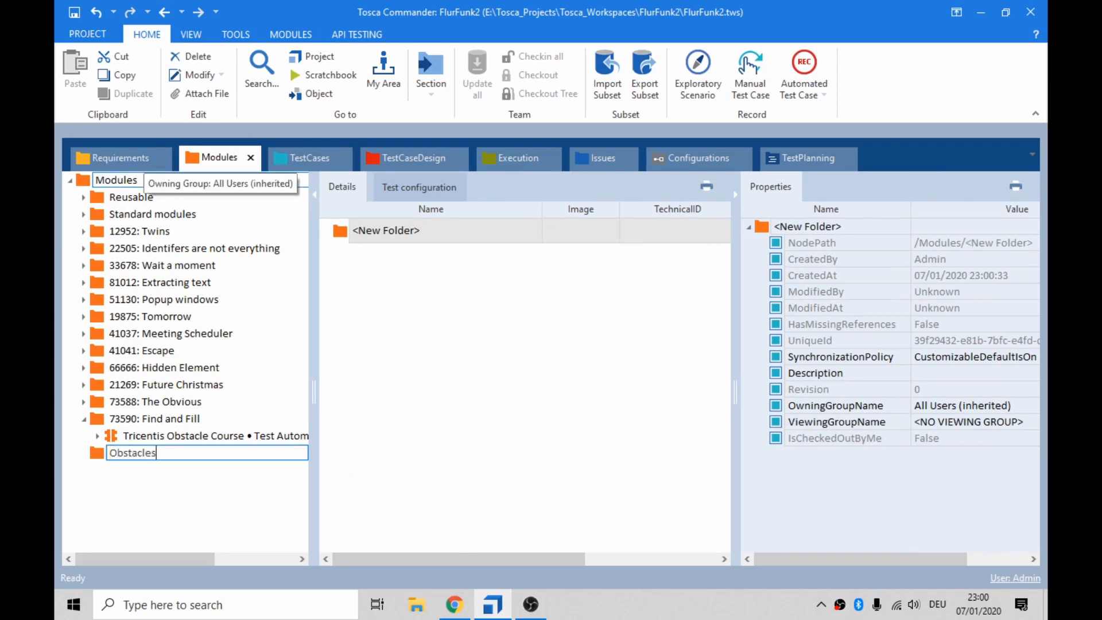
text( - Easy)
key(Return)
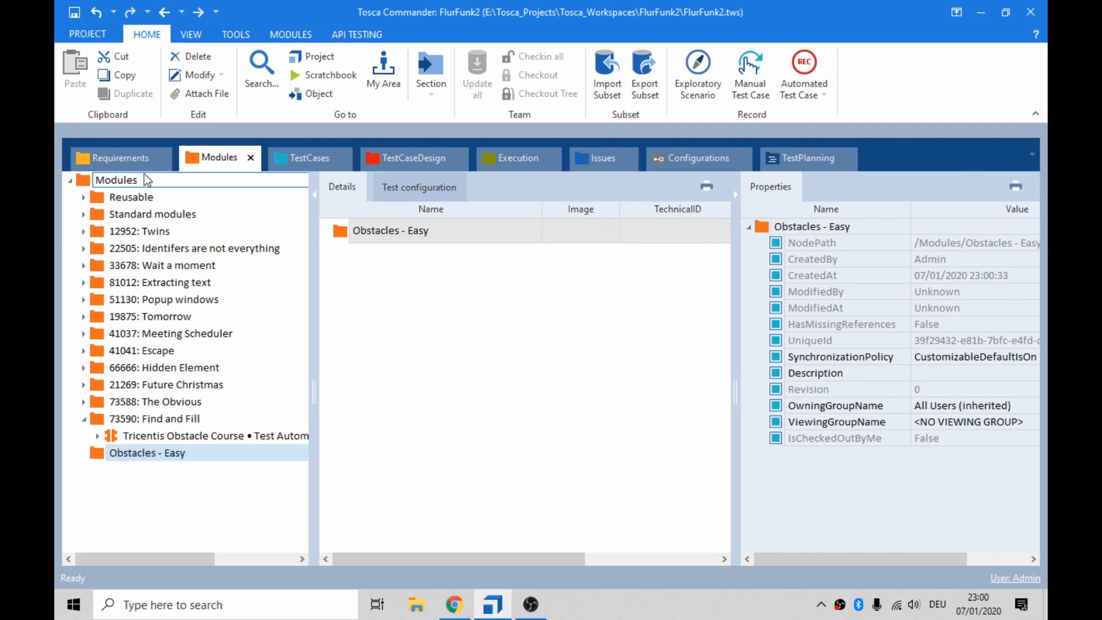
Step: Move all module folders from 12952: Twins through 73590: Find and Fill into the "Obstacles - Easy" folder and collapse it
click(86, 419)
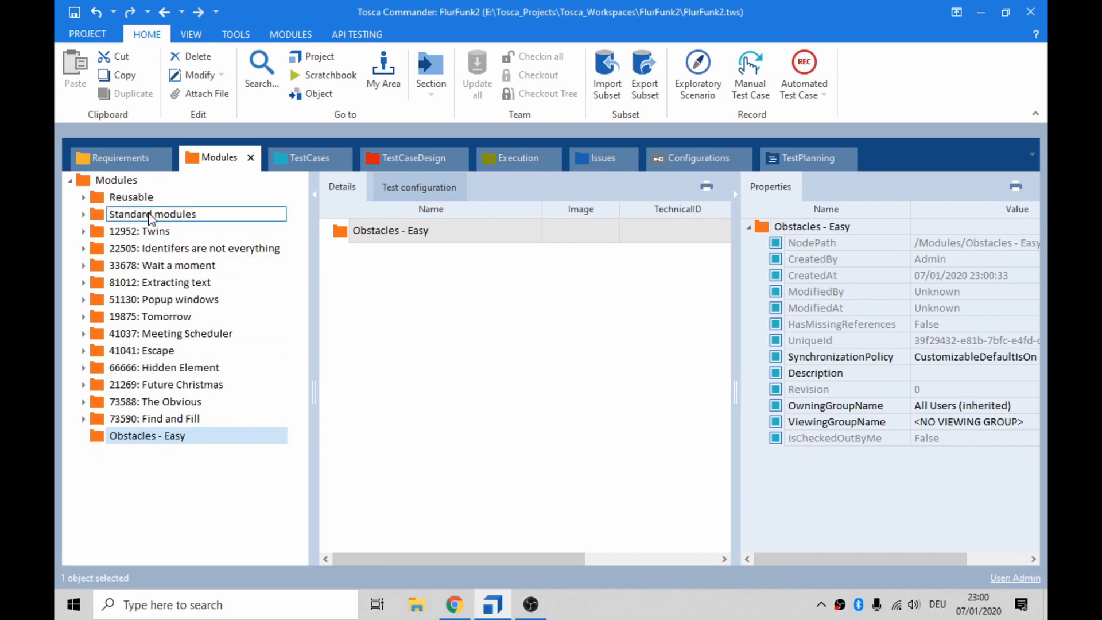
click(140, 231)
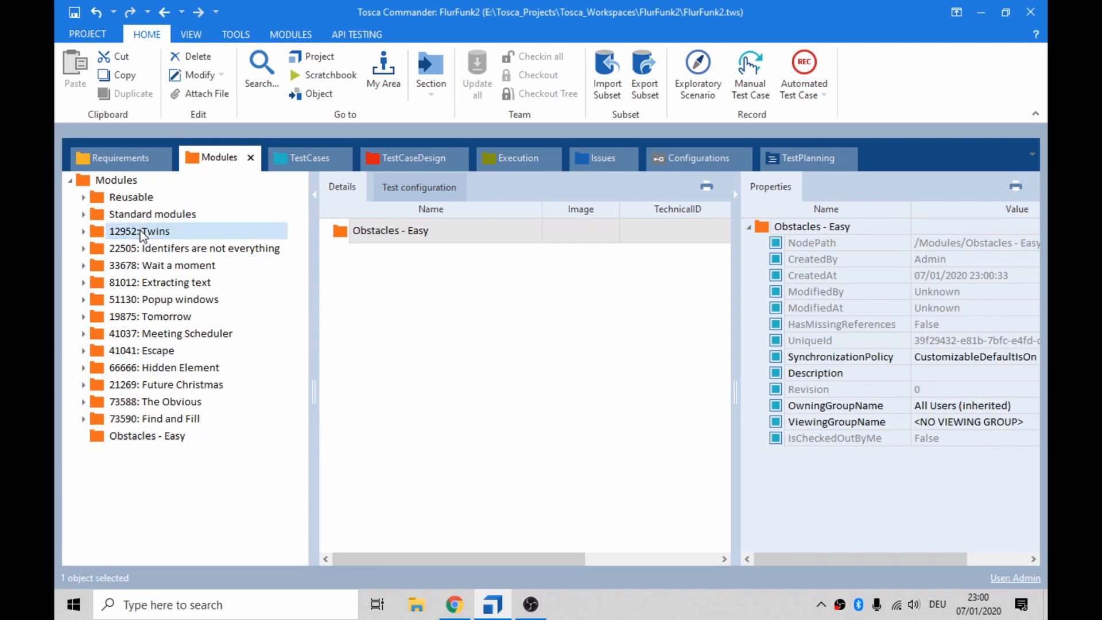
shift+click(138, 419)
drag(132, 415, 153, 439)
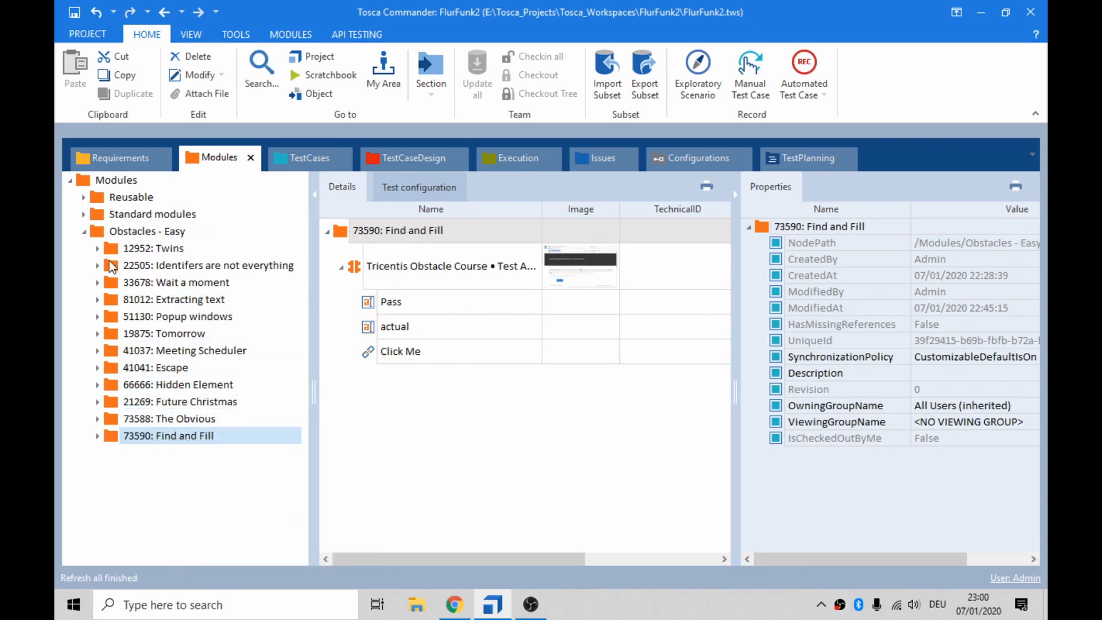
click(85, 235)
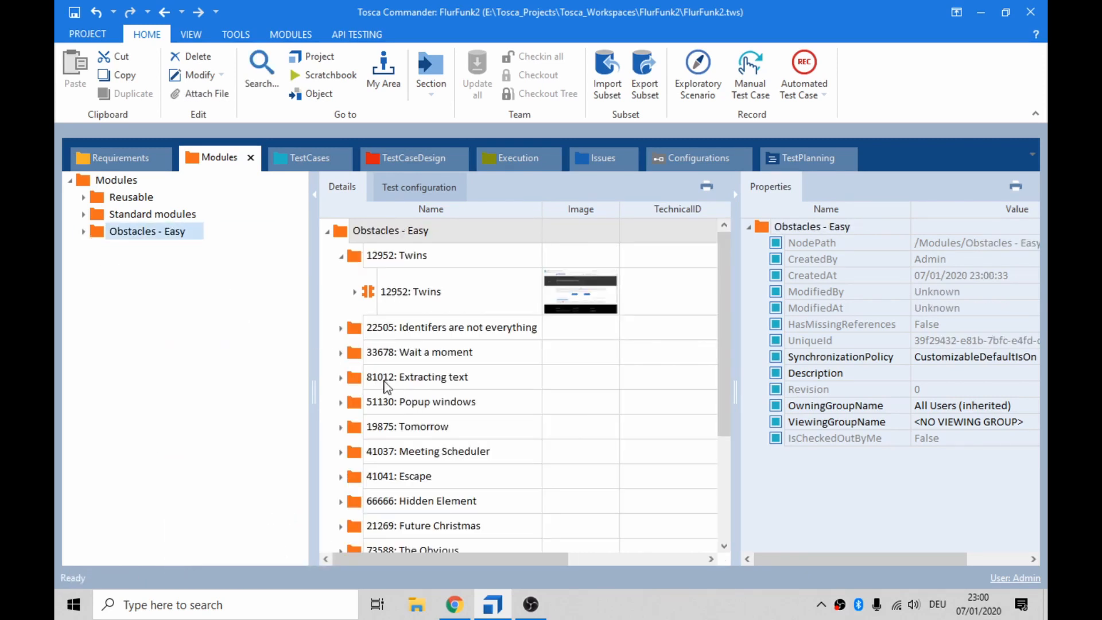